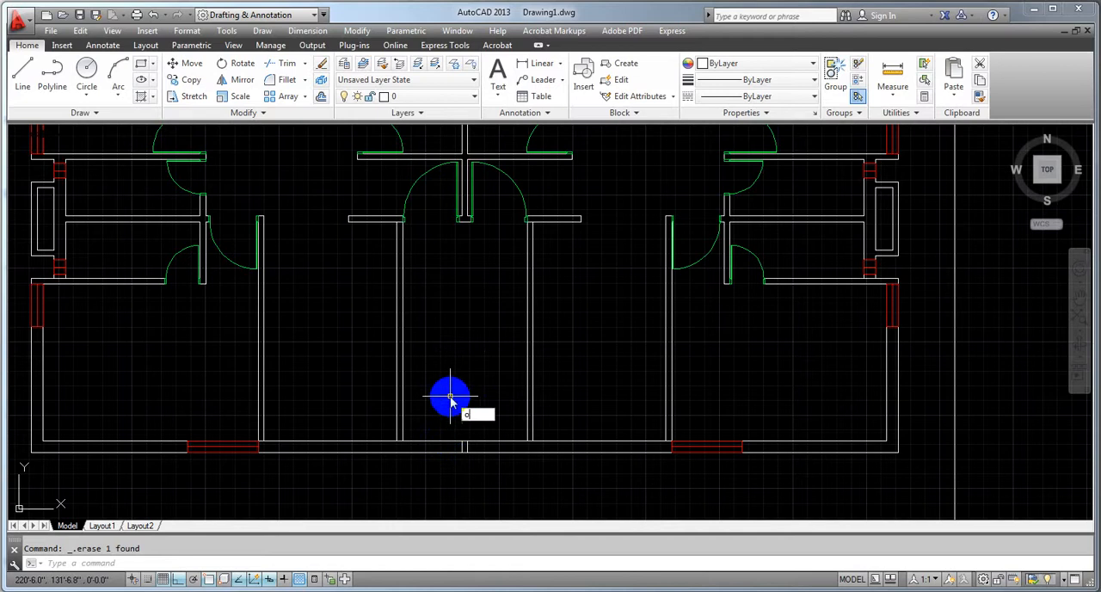
# Offset the inner line of the bottom exterior wall 4' upward into the central bay
pyautogui.press('Return')
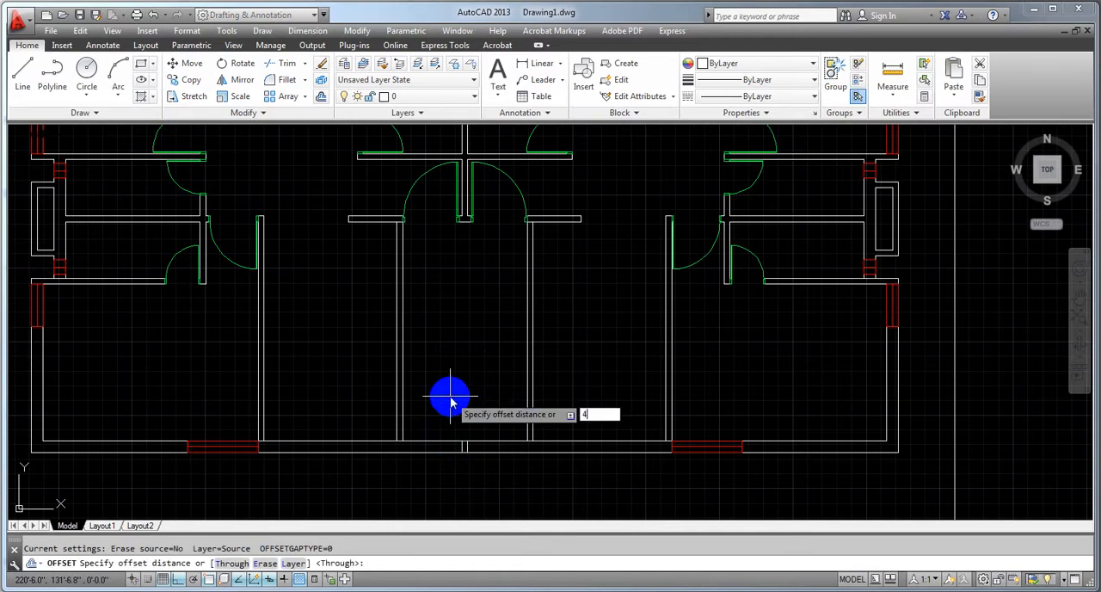
pyautogui.write("4'")
pyautogui.press('Return')
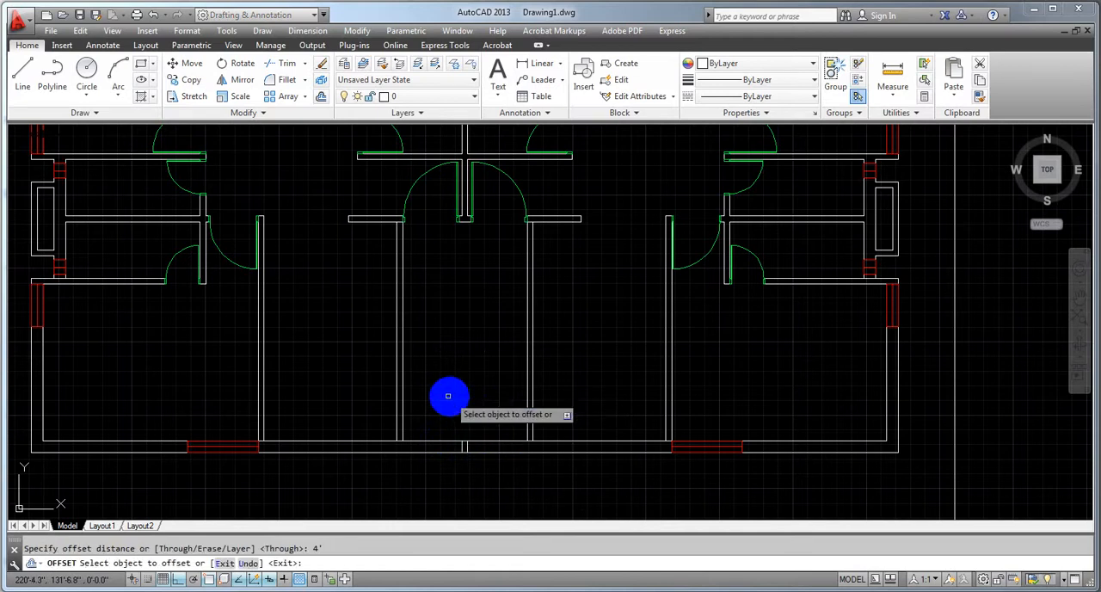
pyautogui.click(433, 441)
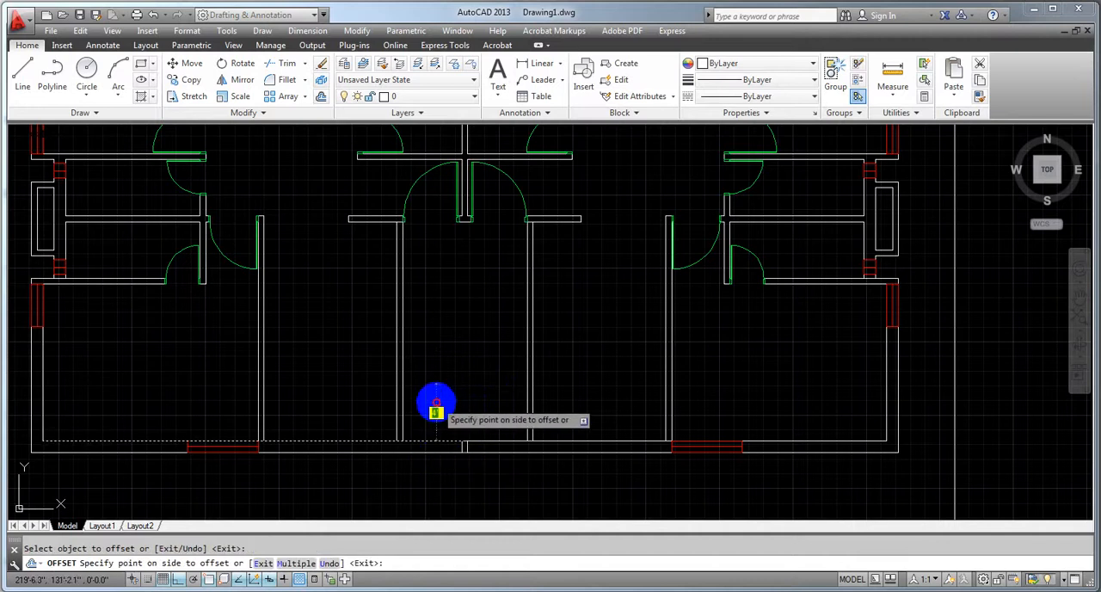
pyautogui.click(436, 402)
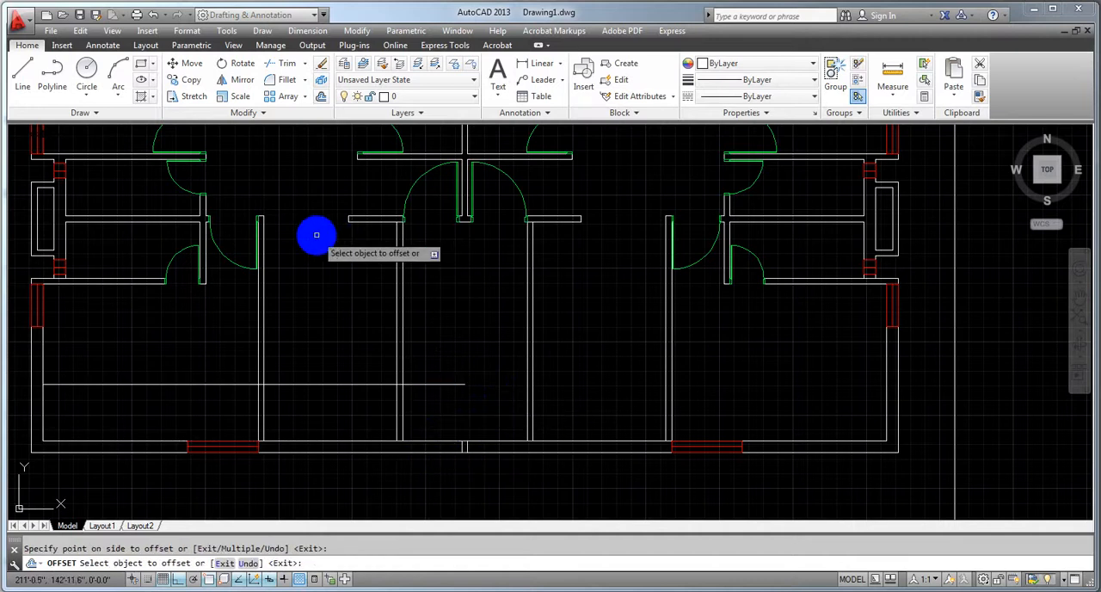
# Draw a horizontal line across the central bay along the offset line, from the left wall's inner face perpendicular to the right wall
pyautogui.click(33, 94)
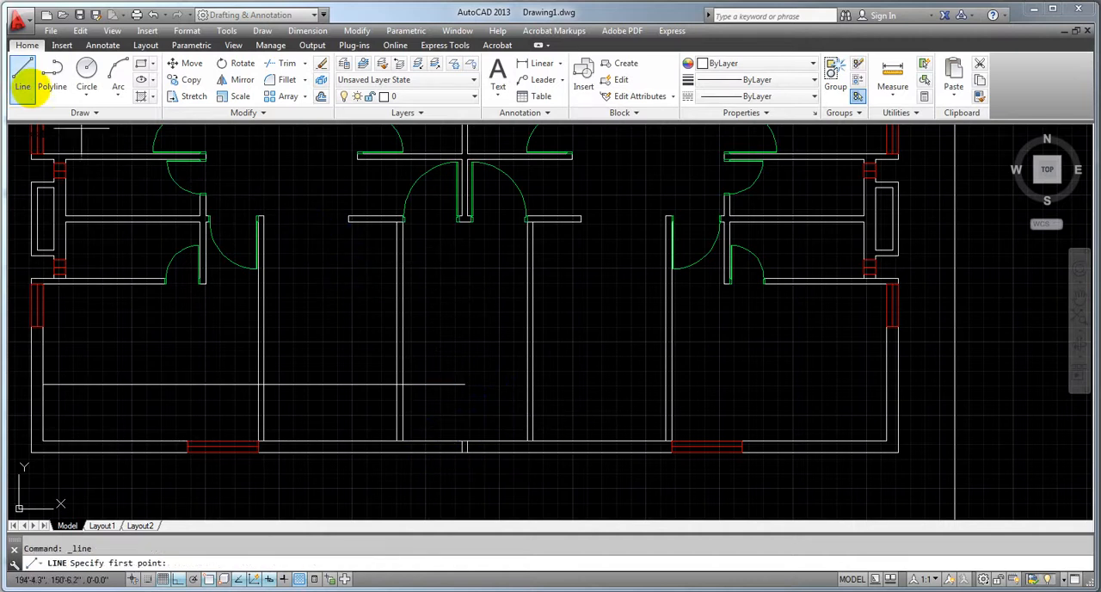
pyautogui.scroll(2, 405, 397)
pyautogui.click(393, 370)
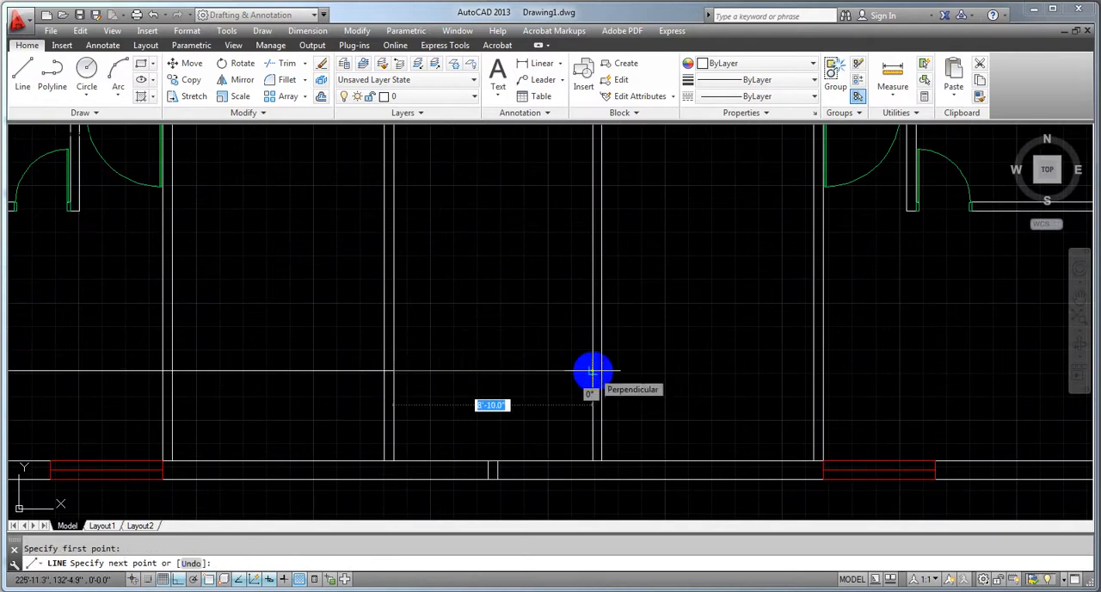
pyautogui.click(591, 370)
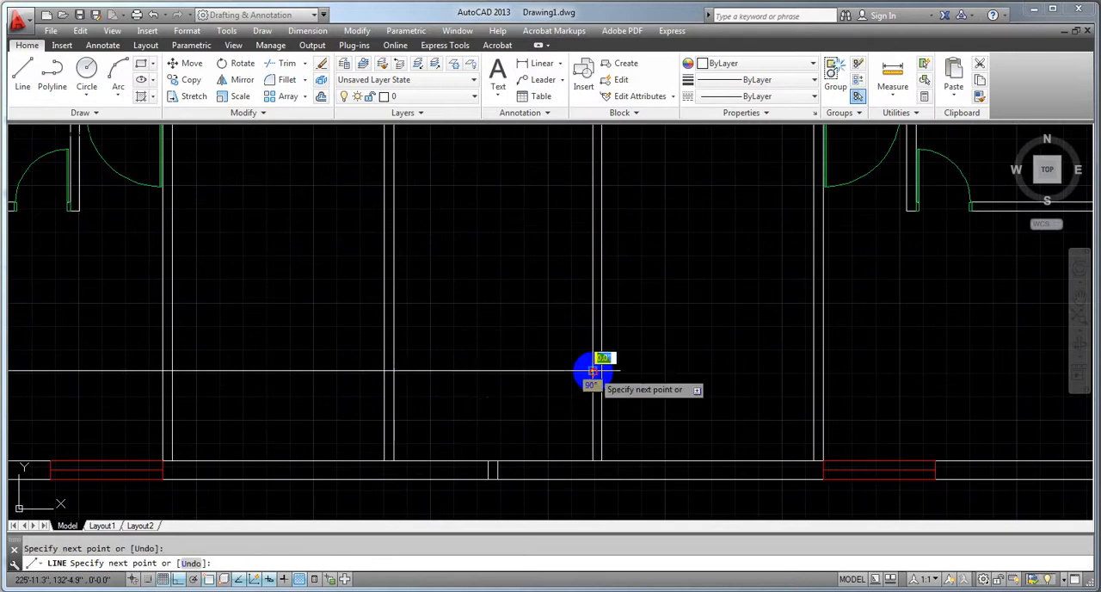
pyautogui.click(180, 582)
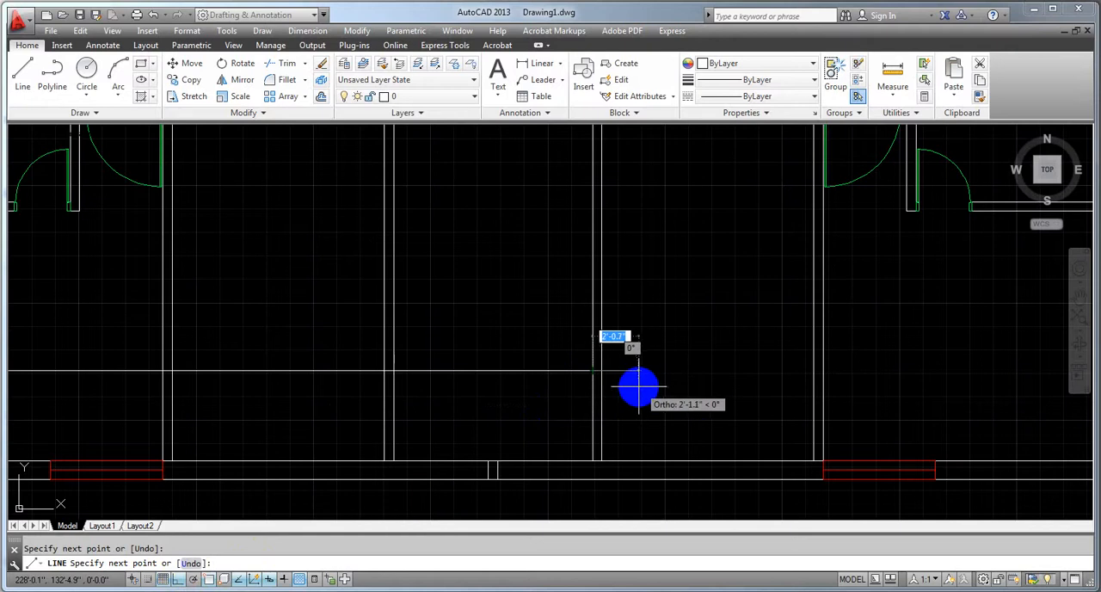
pyautogui.press('Escape')
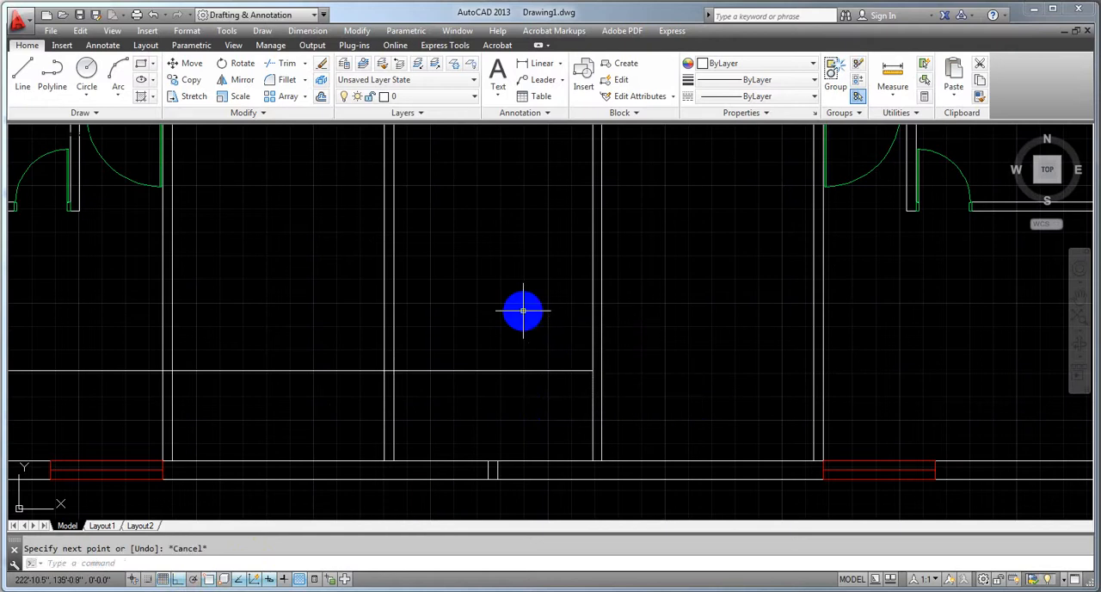
# Erase the long offset line that runs through the rooms, keeping the short line inside the central bay
pyautogui.click(294, 369)
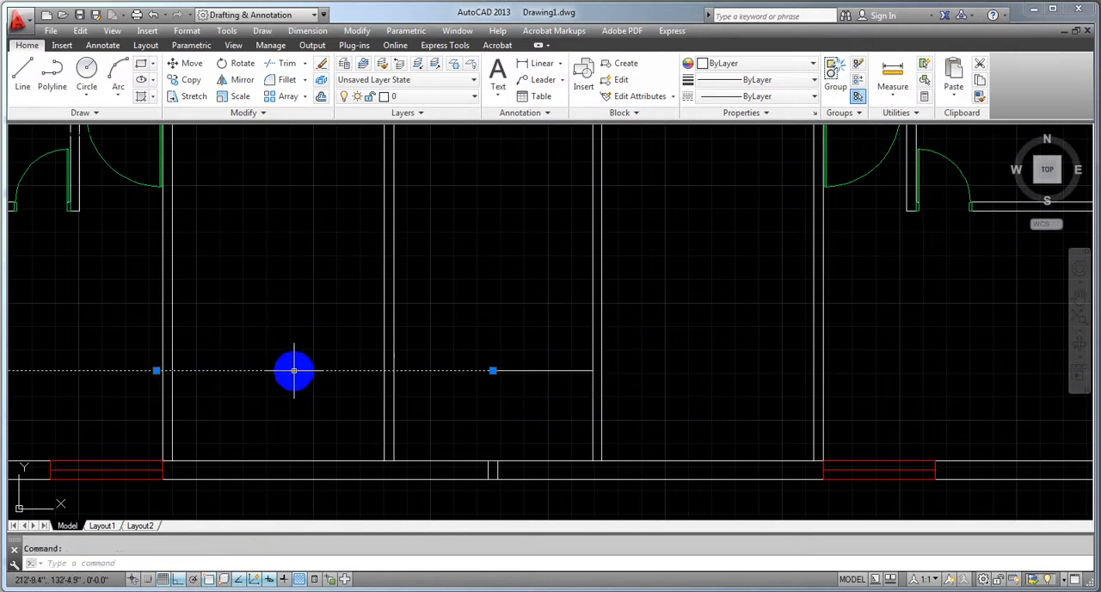
pyautogui.scroll(-2, 295, 370)
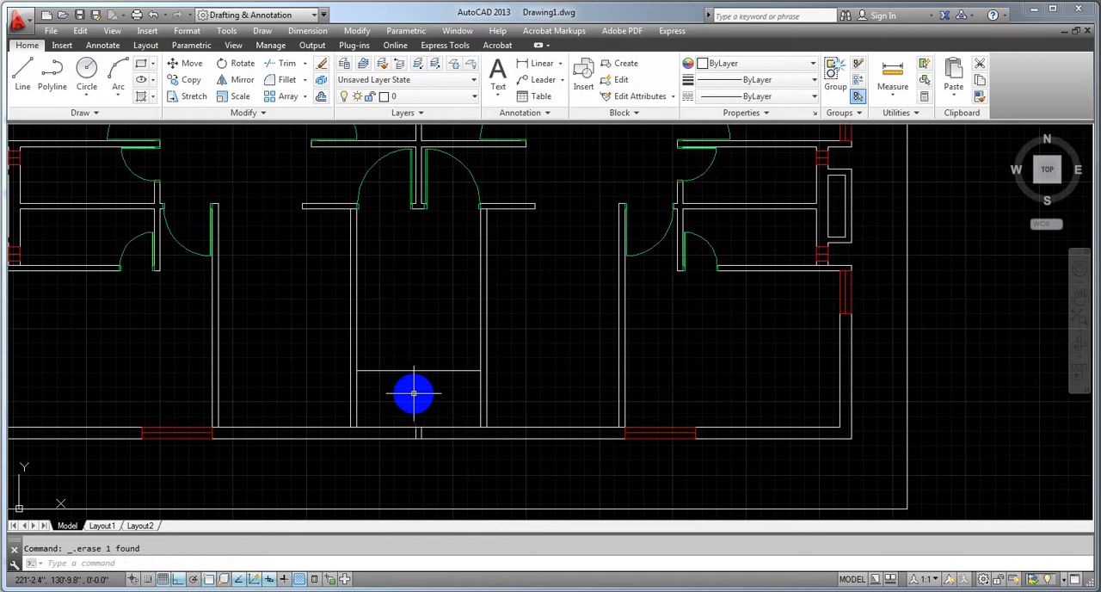
pyautogui.moveTo(412, 388); pyautogui.dragTo(435, 401, button='middle')
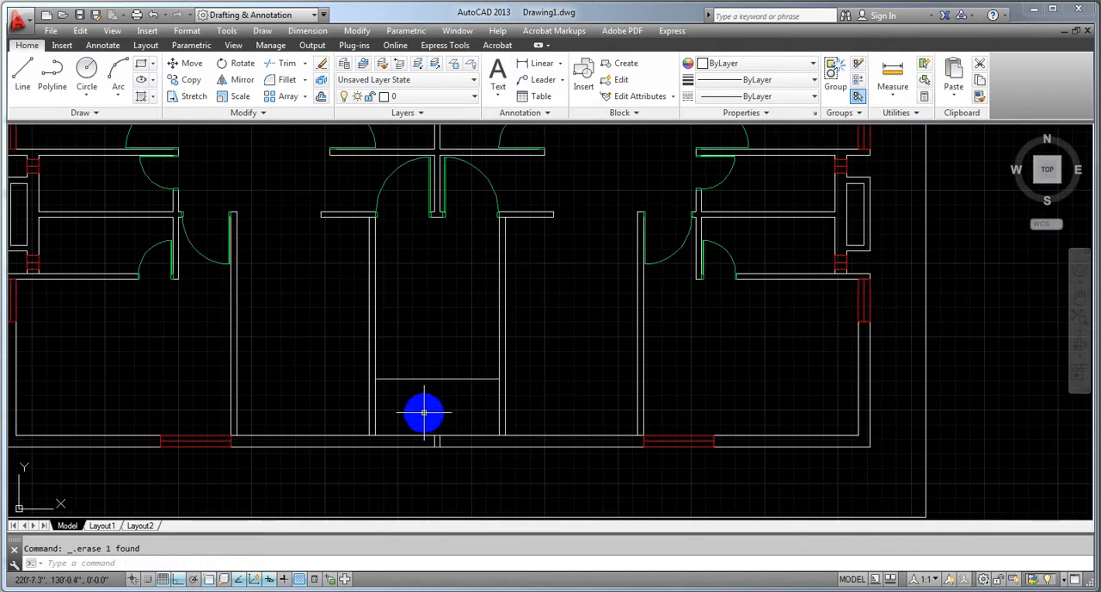
# Offset the landing line upward nine times at 10" spacing, each from the previous line, to form the stair treads
pyautogui.scroll(3, 428, 406)
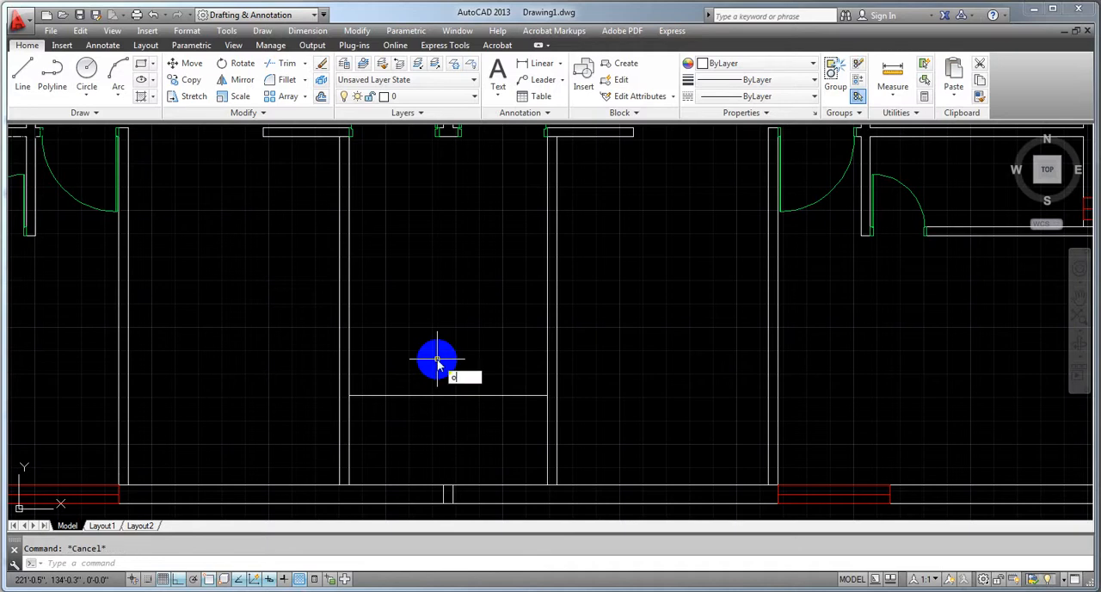
pyautogui.press('Return')
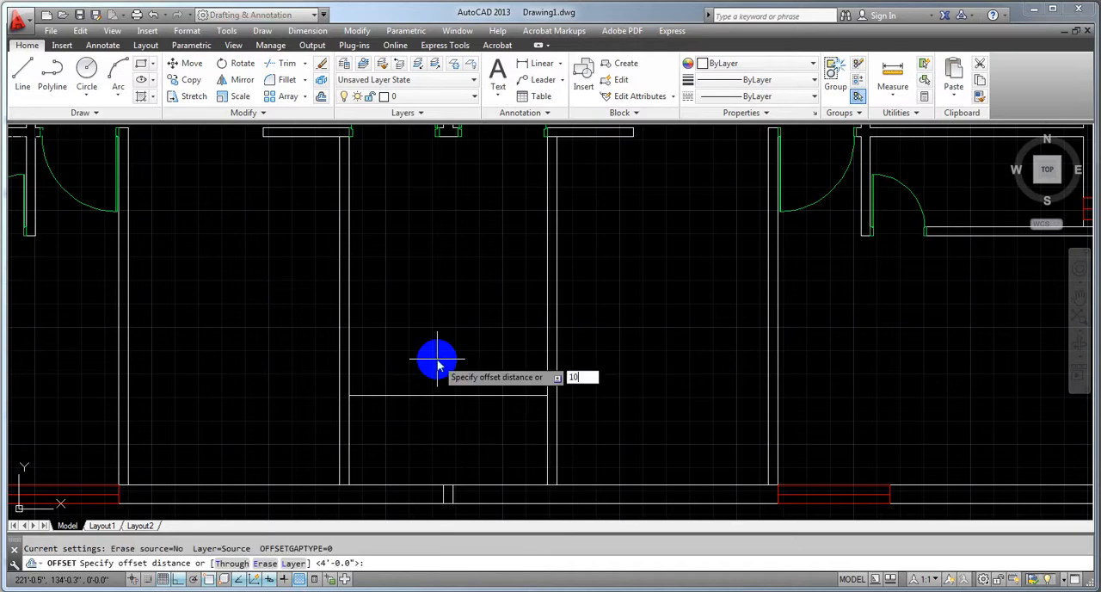
pyautogui.press('Return')
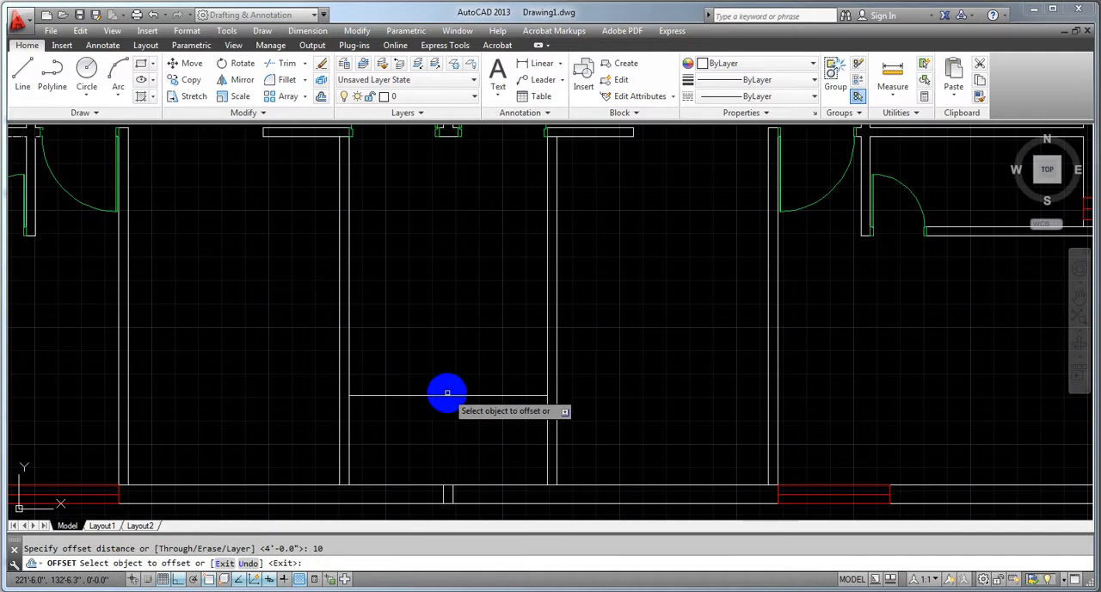
pyautogui.click(447, 395)
pyautogui.click(447, 375)
pyautogui.click(447, 375)
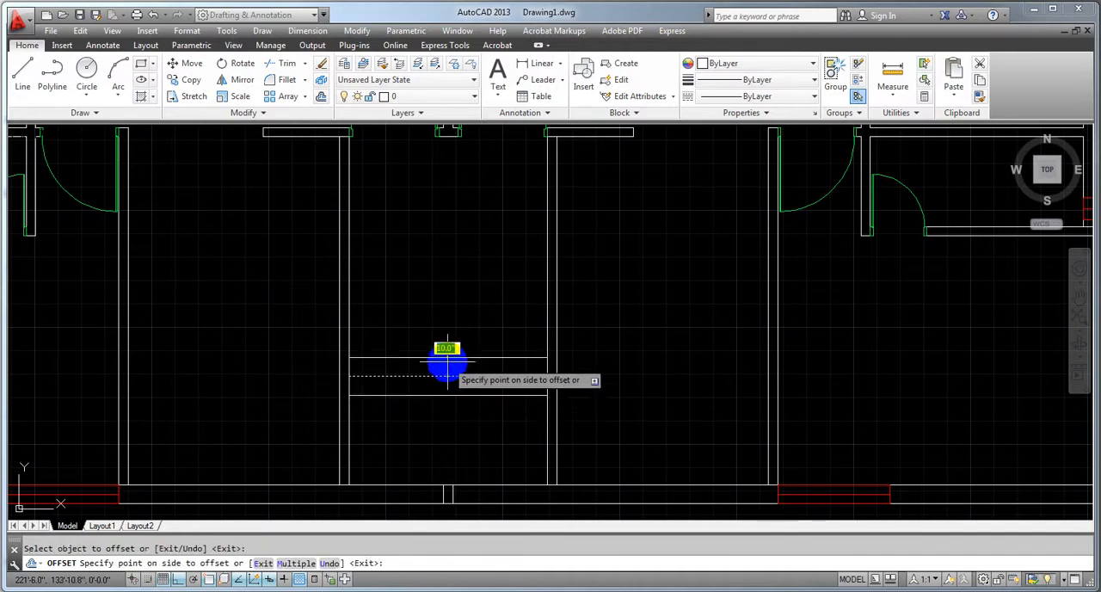
pyautogui.click(445, 355)
pyautogui.click(443, 356)
pyautogui.click(443, 344)
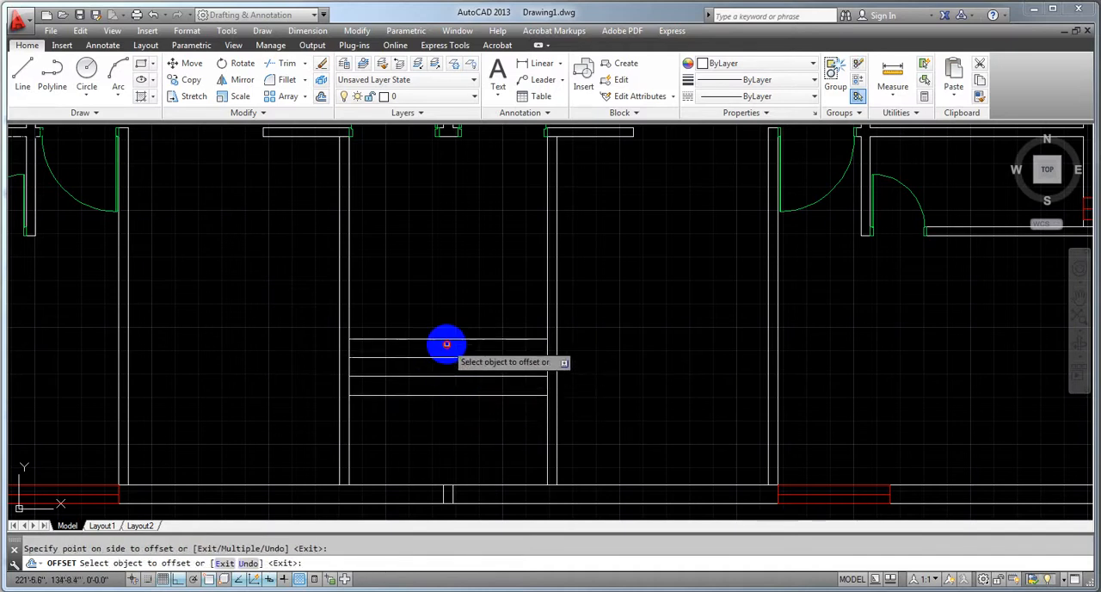
pyautogui.click(442, 339)
pyautogui.click(438, 324)
pyautogui.click(437, 320)
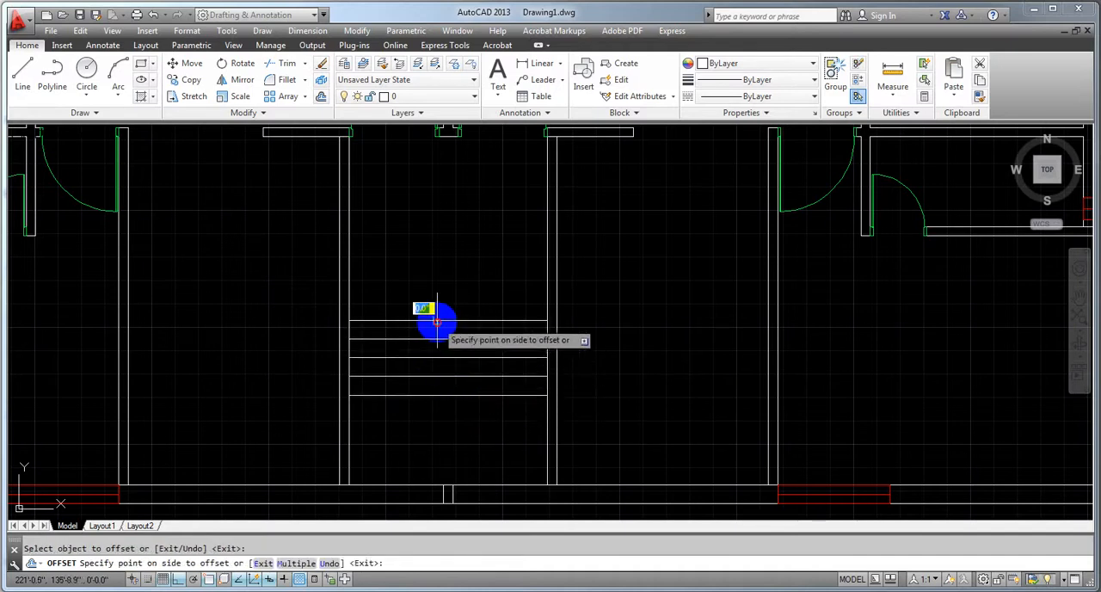
pyautogui.click(432, 309)
pyautogui.click(428, 302)
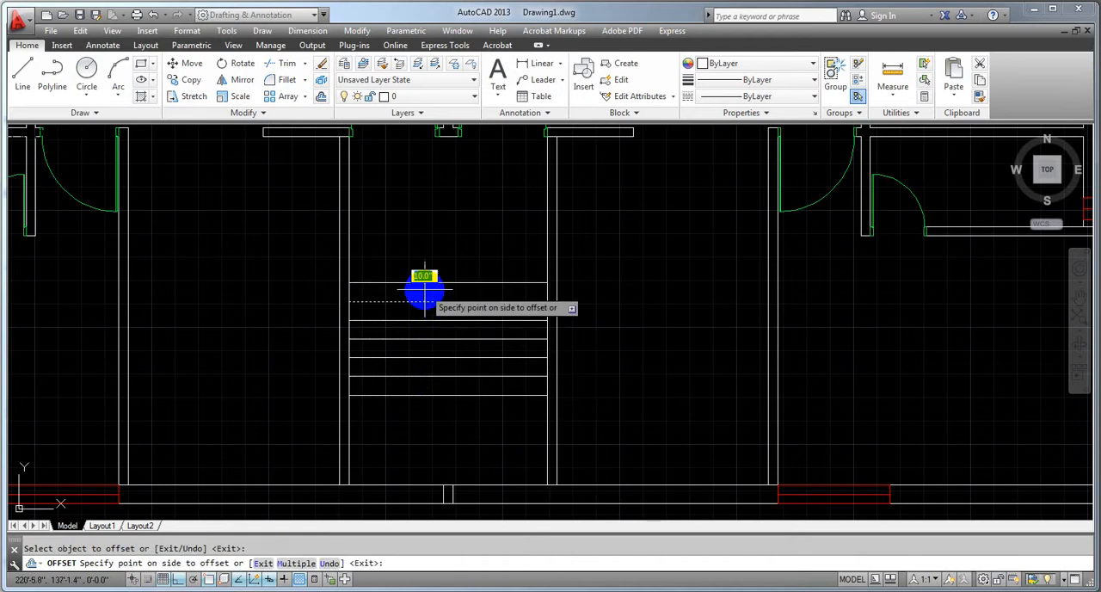
pyautogui.click(424, 290)
pyautogui.moveTo(424, 290); pyautogui.dragTo(423, 319, button='middle')
pyautogui.click(425, 357)
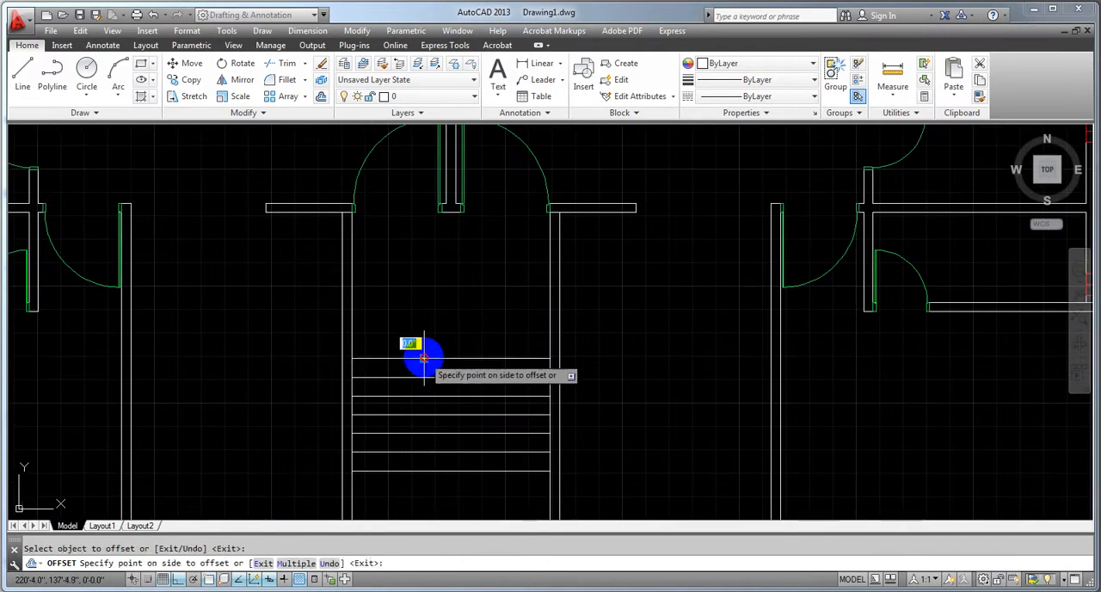
pyautogui.click(419, 342)
pyautogui.click(418, 339)
pyautogui.click(413, 328)
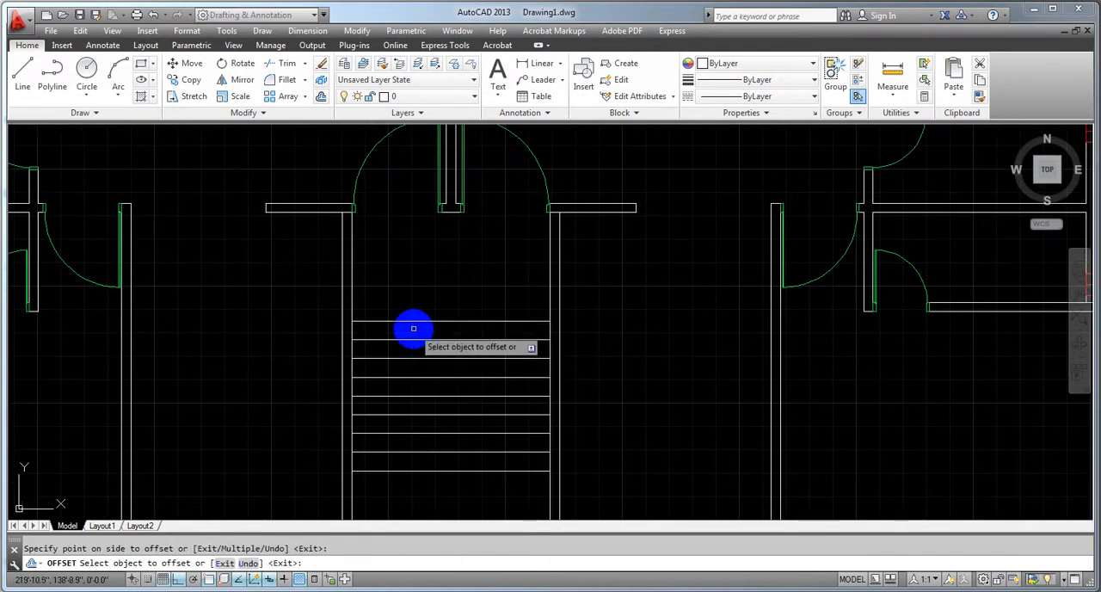
pyautogui.click(410, 321)
pyautogui.click(408, 302)
pyautogui.scroll(-2, 442, 292)
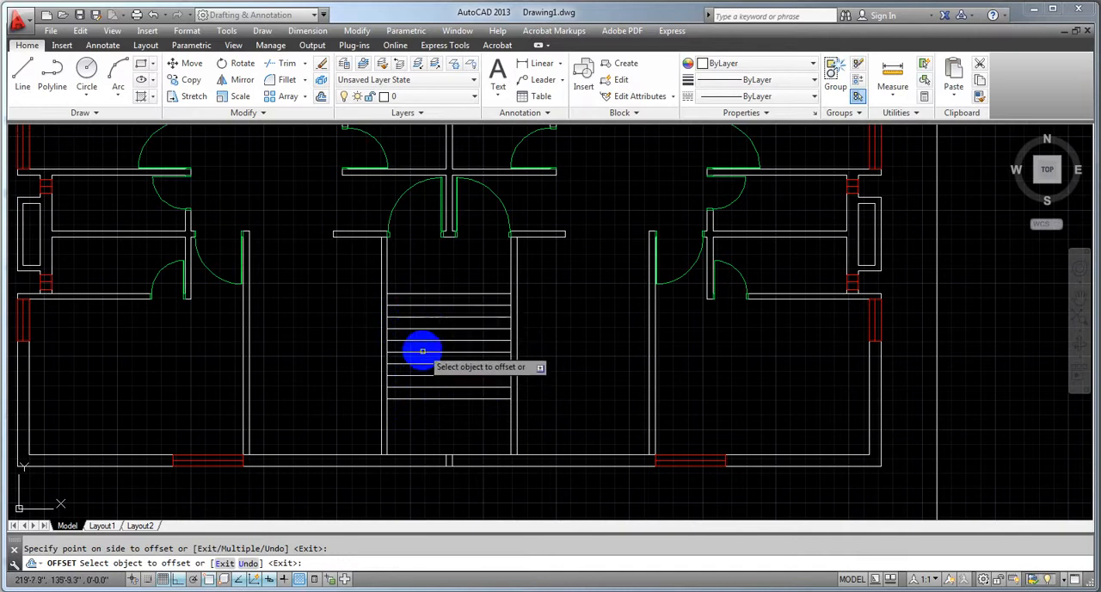
# Draw a vertical centre line through the stair treads, from the lowest tread line's midpoint to the topmost tread line
pyautogui.click(21, 76)
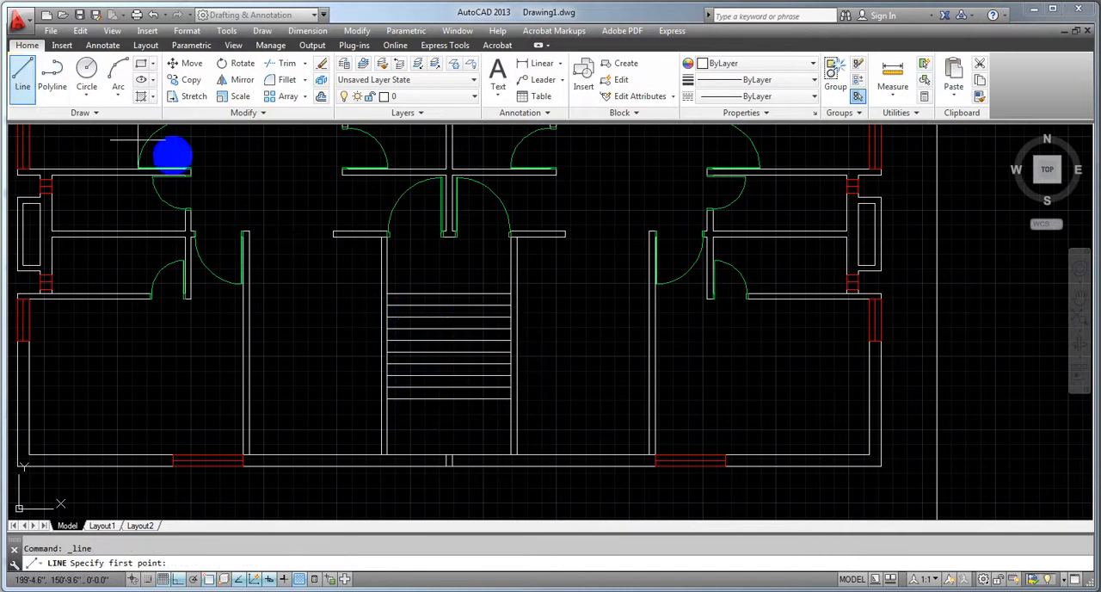
pyautogui.click(448, 397)
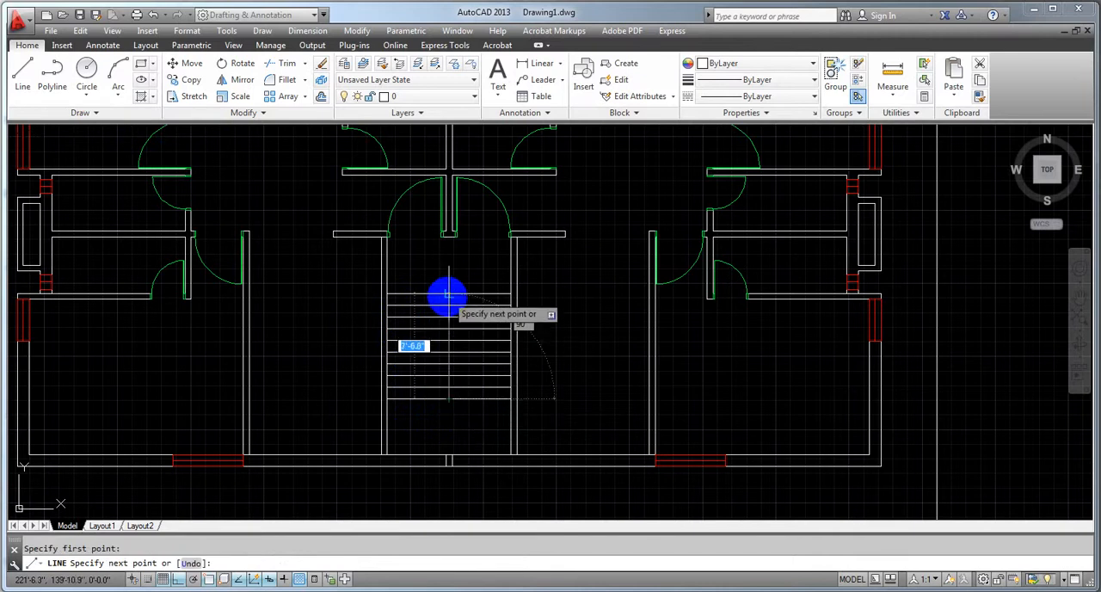
pyautogui.click(447, 296)
pyautogui.press('Escape')
# Offset the stair's vertical centre line 1" to each side and erase the original centre line
pyautogui.scroll(3, 448, 296)
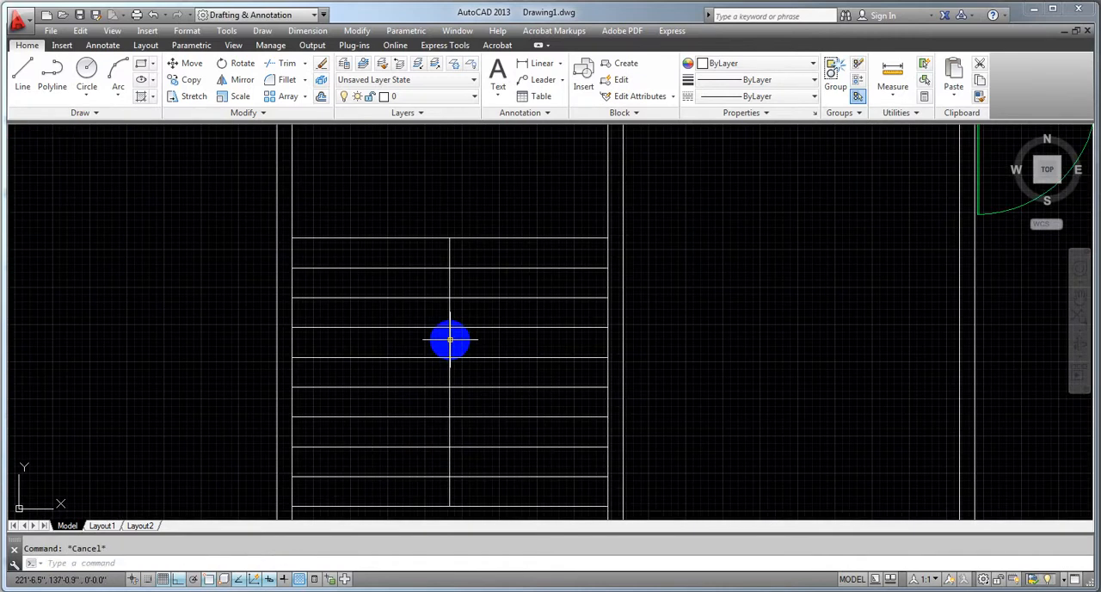
pyautogui.write('o')
pyautogui.press('Return')
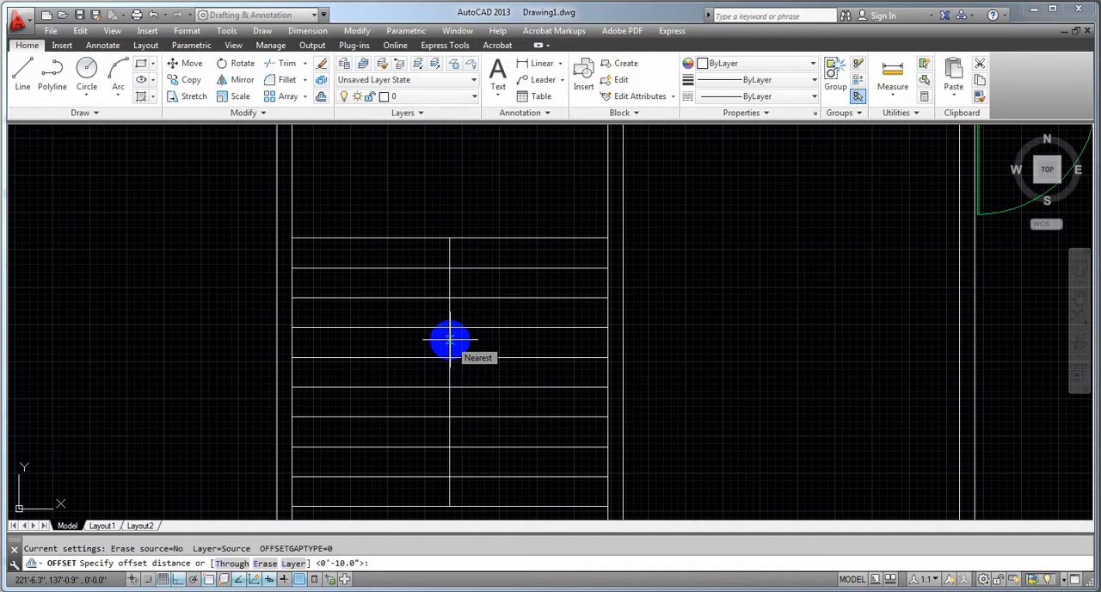
pyautogui.write('1')
pyautogui.press('Return')
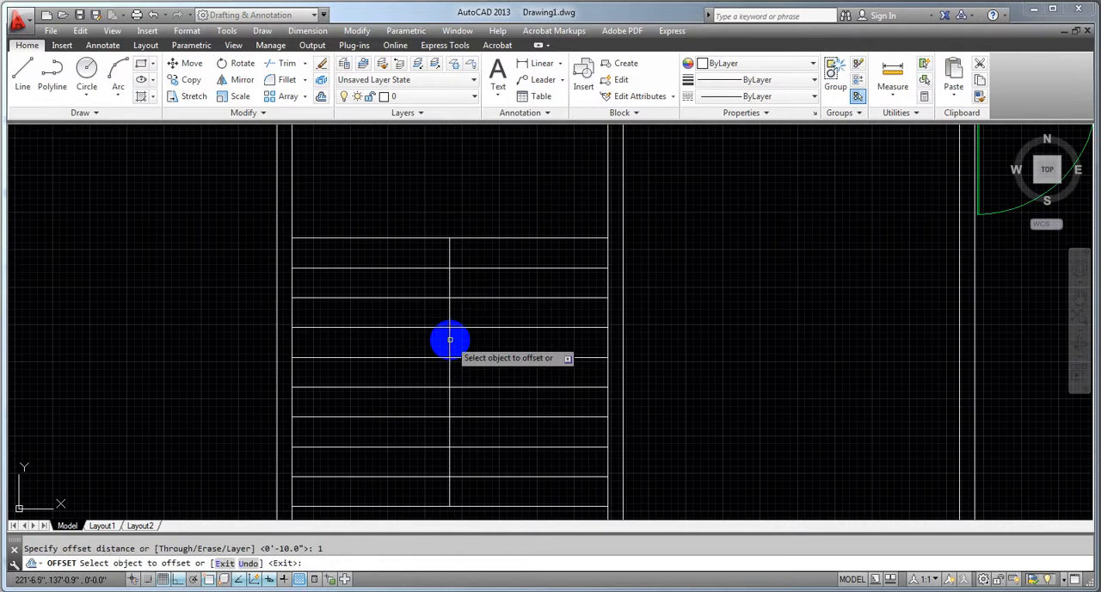
pyautogui.click(448, 337)
pyautogui.click(461, 339)
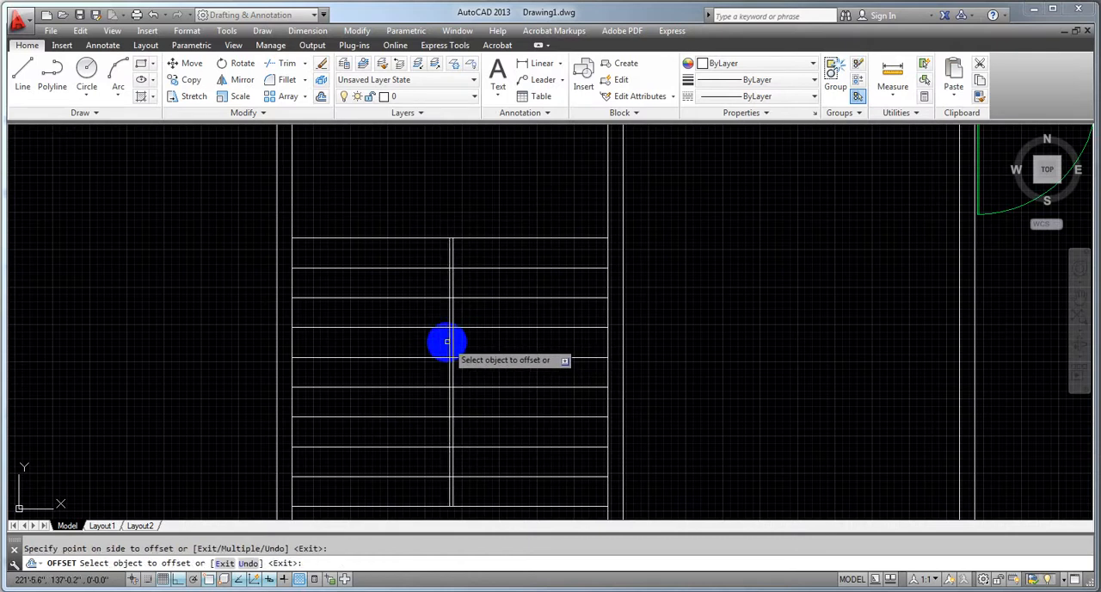
pyautogui.click(444, 338)
pyautogui.click(437, 344)
pyautogui.press('Escape')
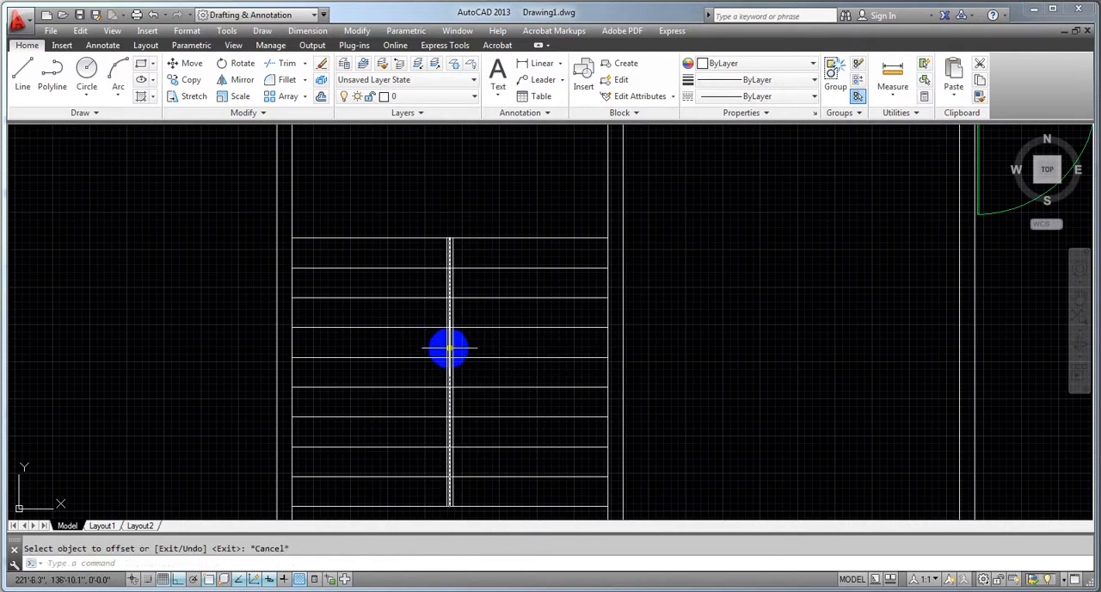
pyautogui.click(448, 346)
pyautogui.press('Delete')
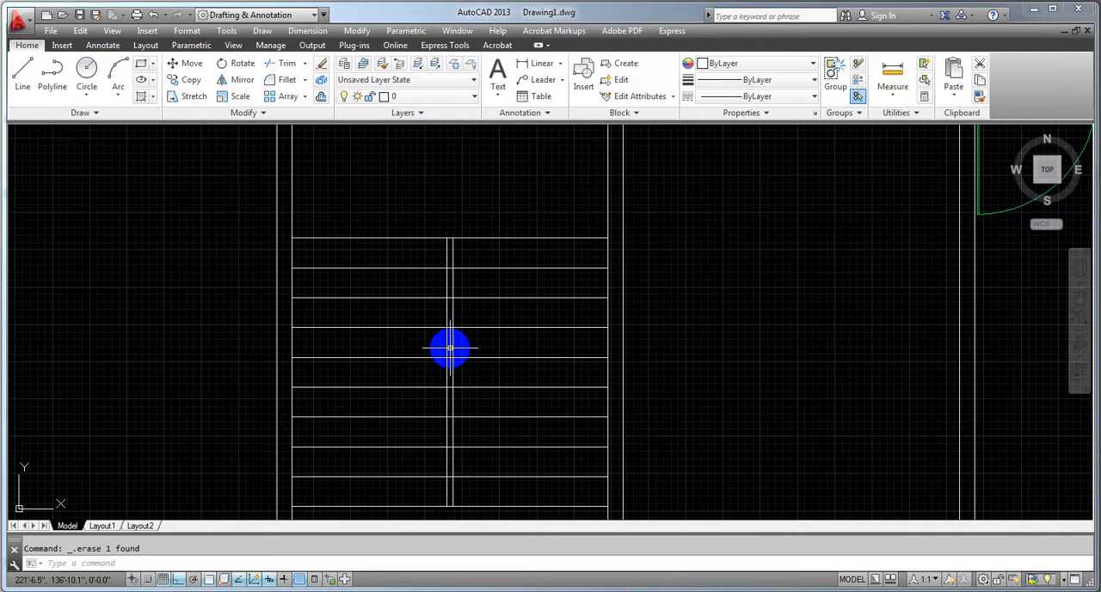
# Try to trim all tread segments between the two central divider lines at once with a crossing window
pyautogui.scroll(-6, 450, 350)
pyautogui.scroll(8, 452, 365)
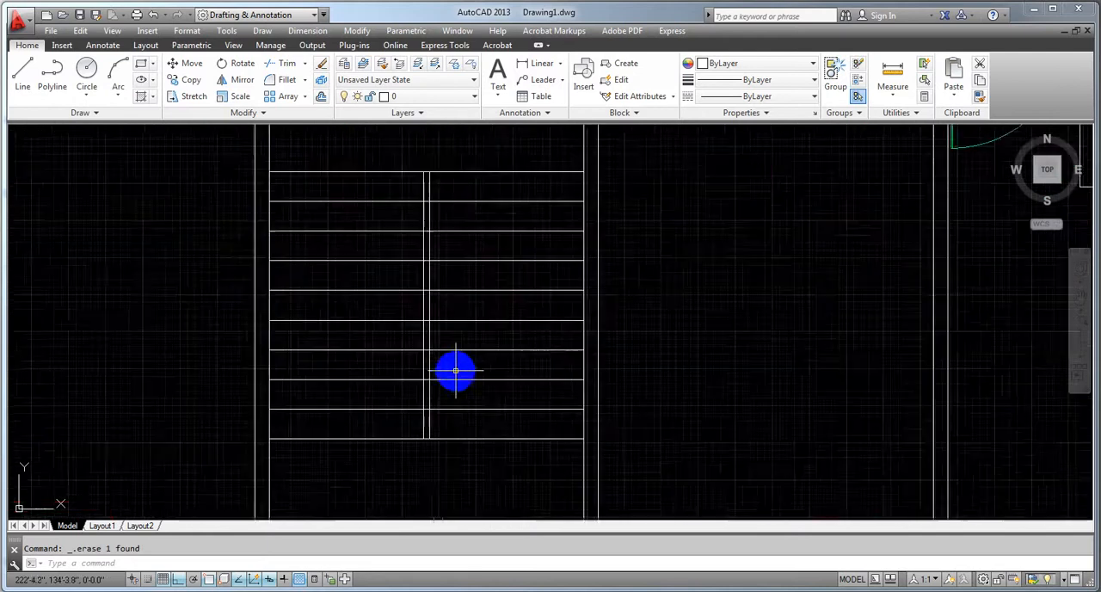
pyautogui.moveTo(452, 371)
pyautogui.mouseDown(button='middle')
pyautogui.moveTo(461, 362)
pyautogui.moveTo(465, 409)
pyautogui.mouseUp(button='middle')
pyautogui.scroll(-2, 465, 410)
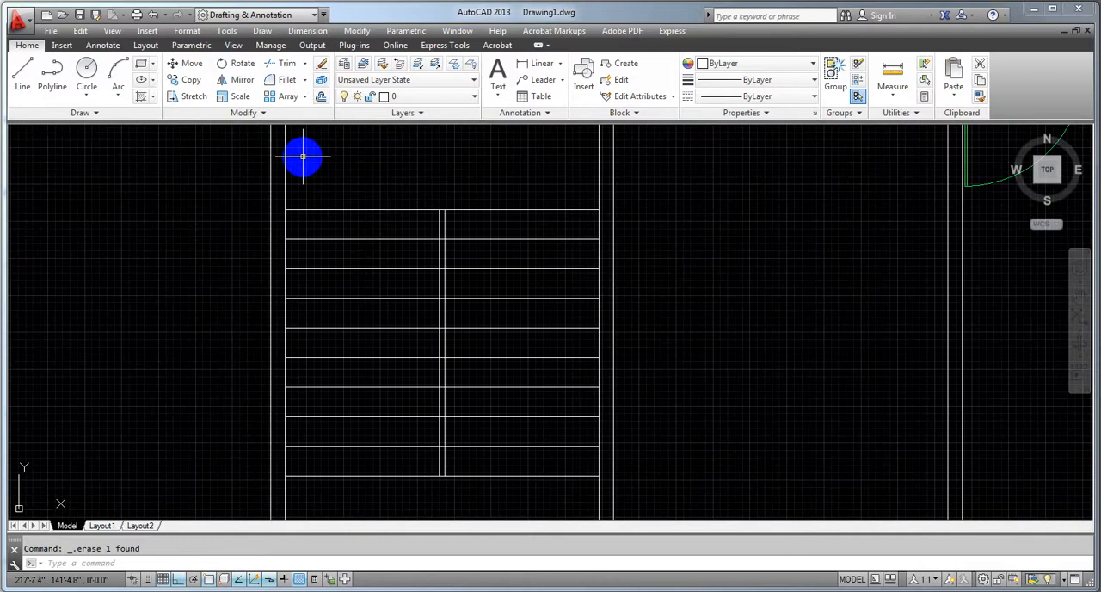
pyautogui.press('Return')
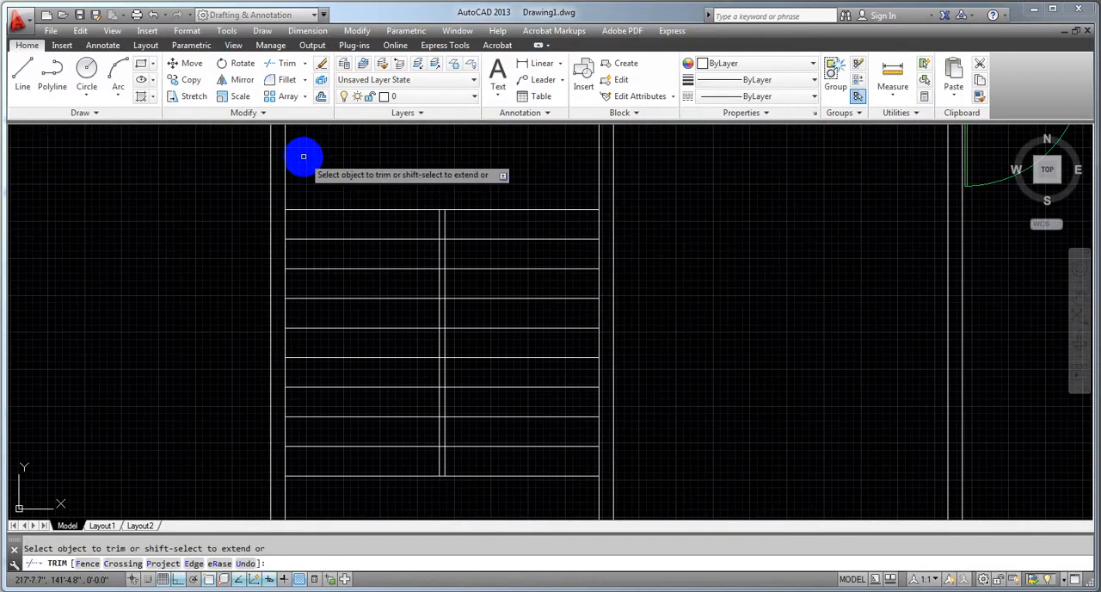
pyautogui.scroll(2, 381, 270)
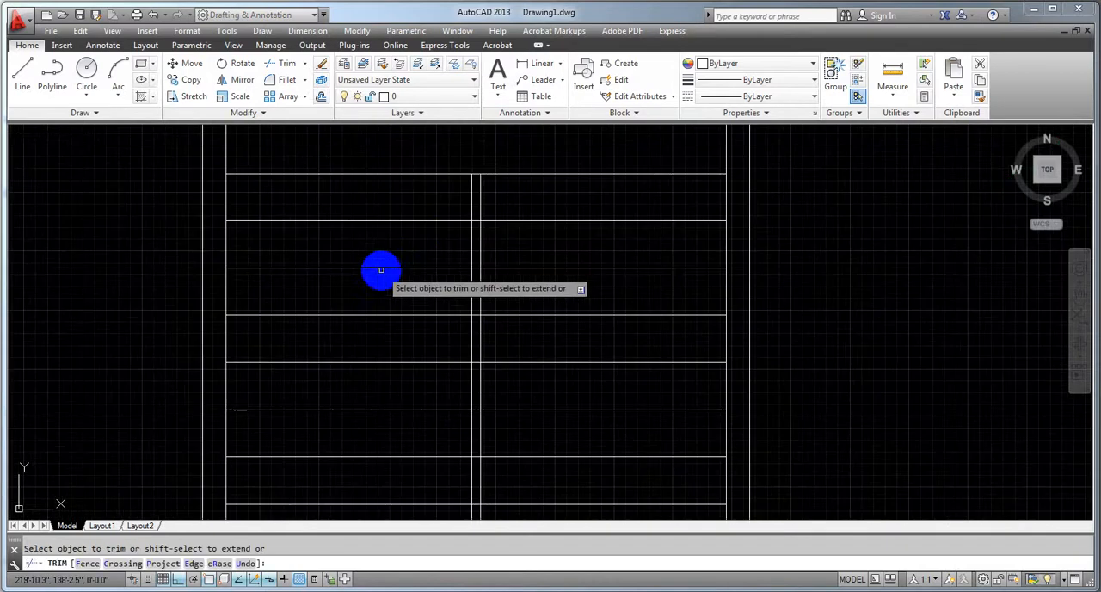
pyautogui.click(475, 209)
pyautogui.moveTo(458, 455)
pyautogui.mouseDown()
pyautogui.moveTo(467, 590)
pyautogui.moveTo(478, 510)
pyautogui.mouseUp()
pyautogui.moveTo(478, 510); pyautogui.dragTo(478, 486, button='middle')
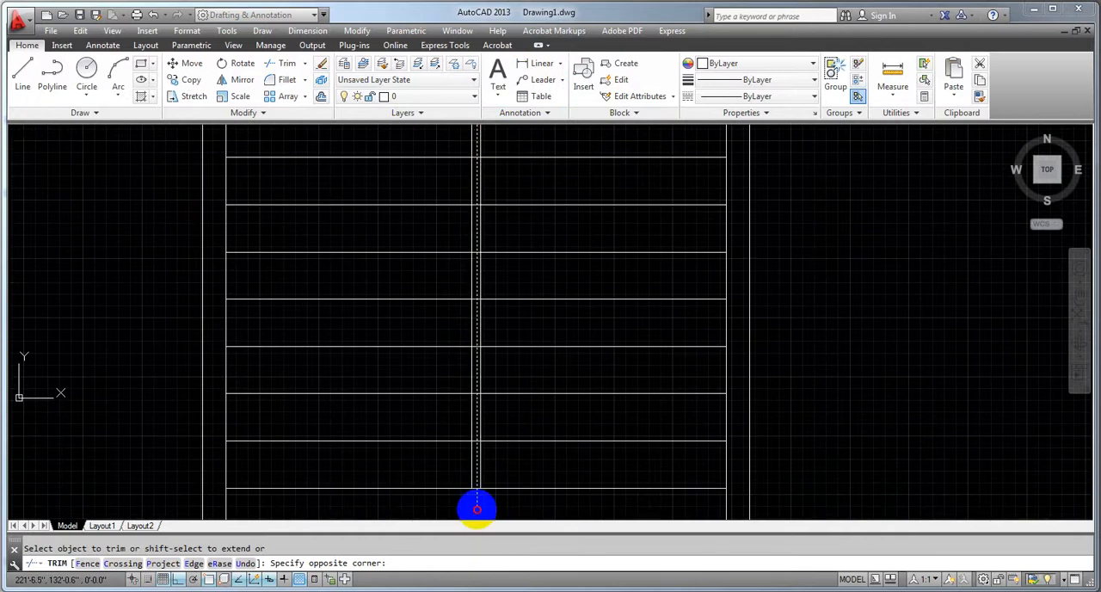
pyautogui.click(476, 509)
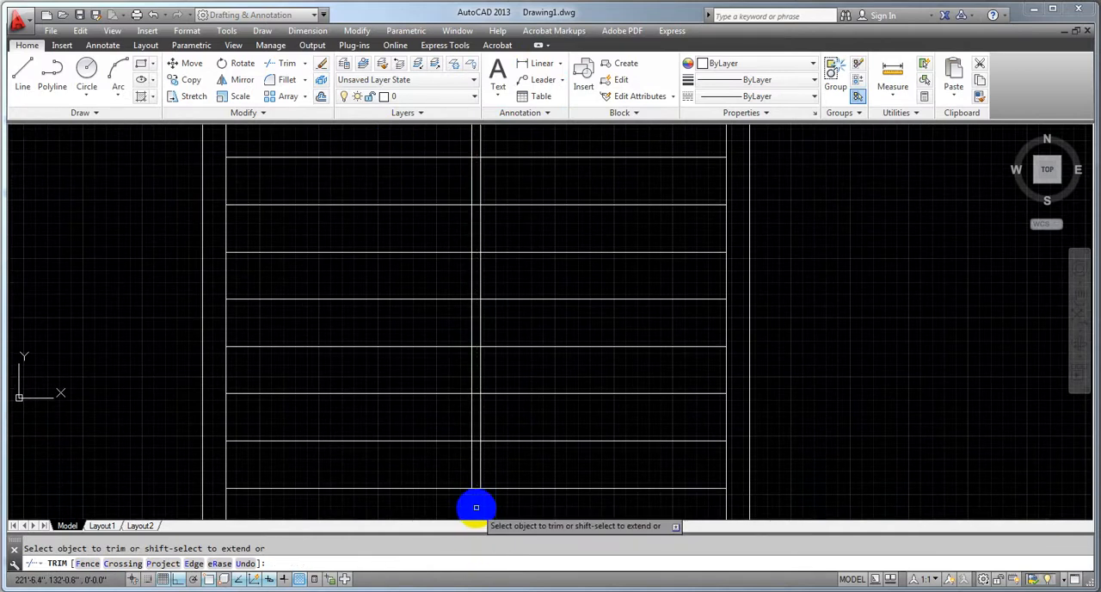
# Trim the three tread lines just below the topmost one where they cross the gap between the divider lines
pyautogui.moveTo(474, 392); pyautogui.dragTo(465, 462, button='middle')
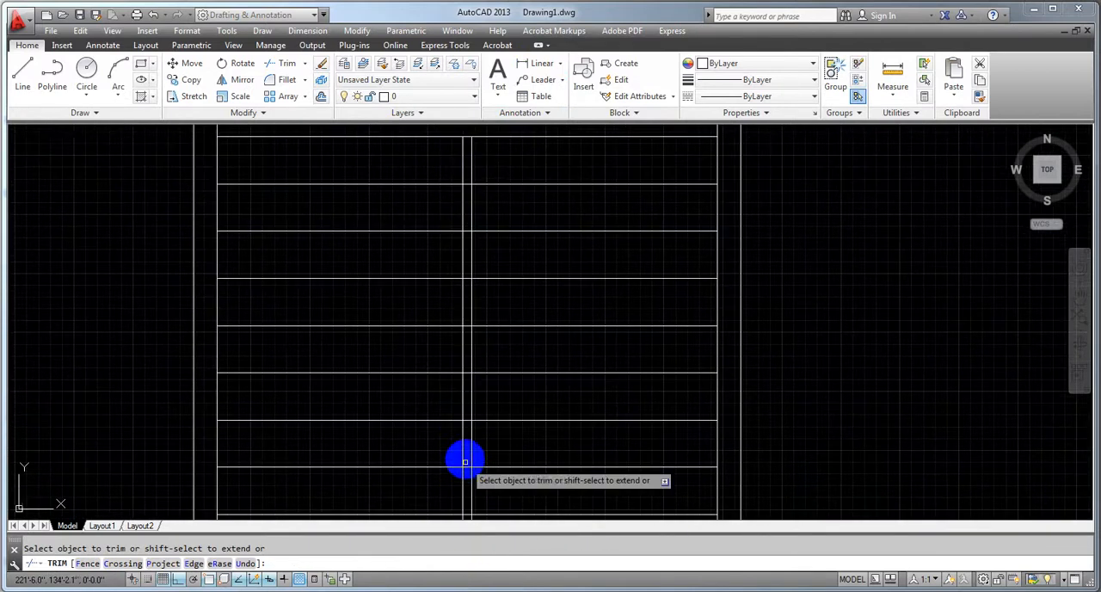
pyautogui.click(467, 184)
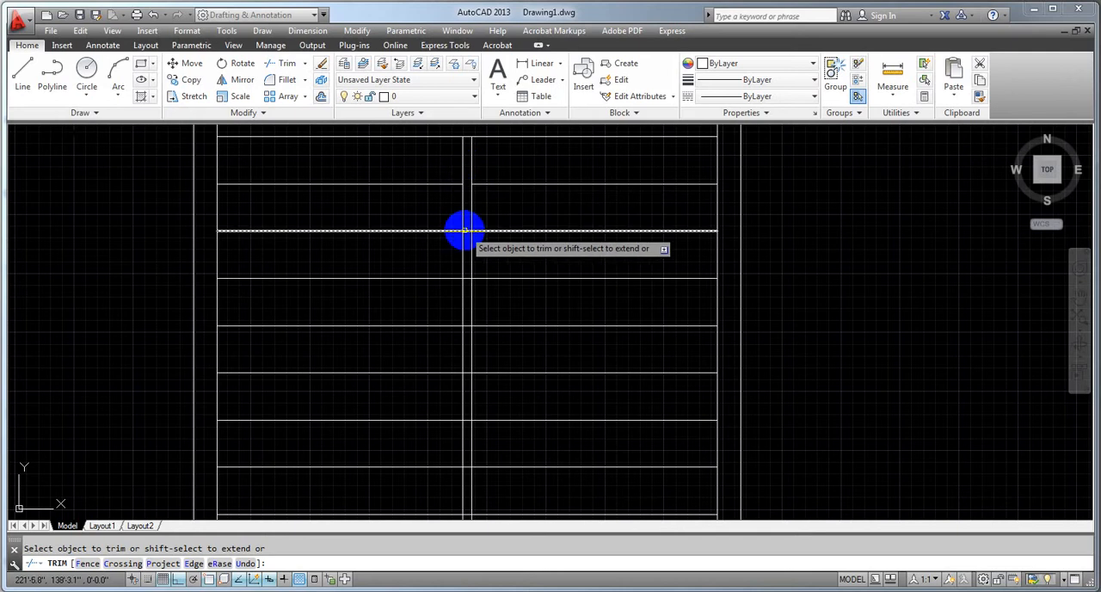
pyautogui.click(467, 231)
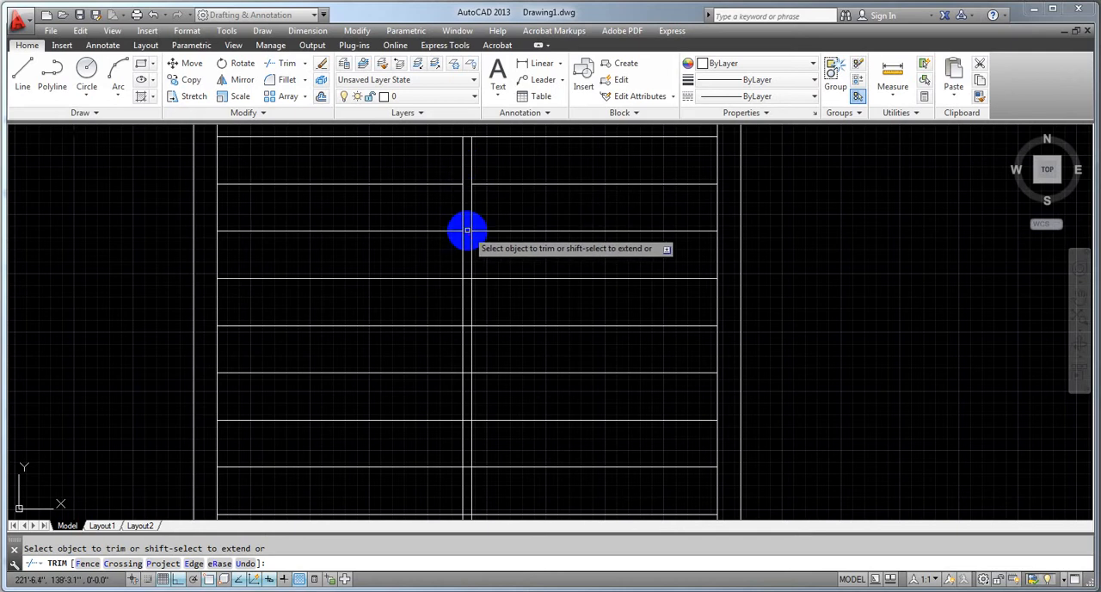
pyautogui.click(467, 278)
# Trim the lower tread lines between the two divider lines using a crossing window inside the gap
pyautogui.scroll(4, 467, 279)
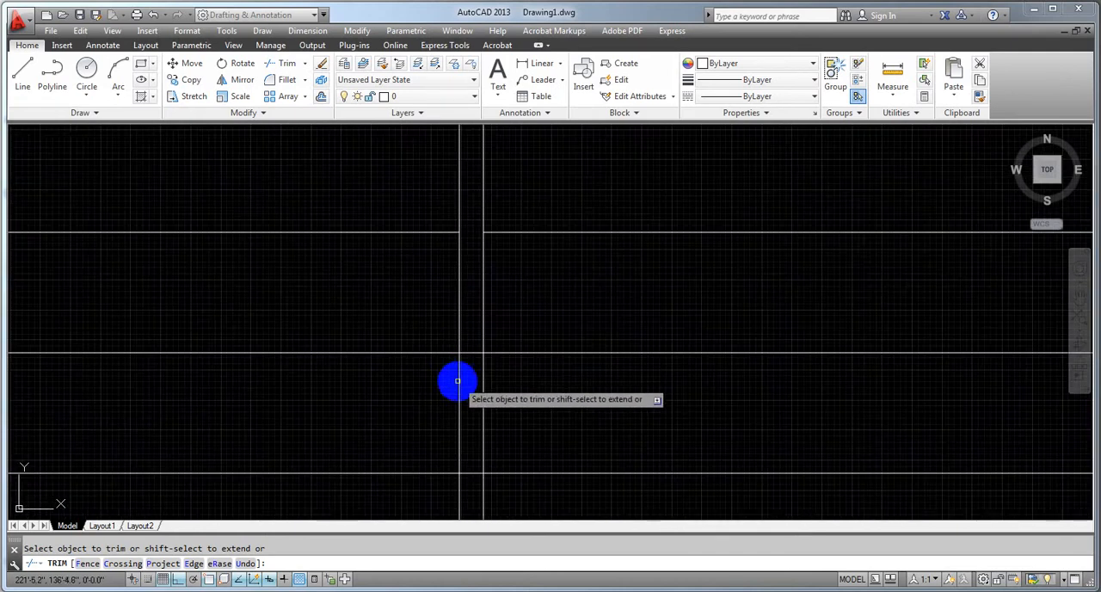
pyautogui.click(450, 249)
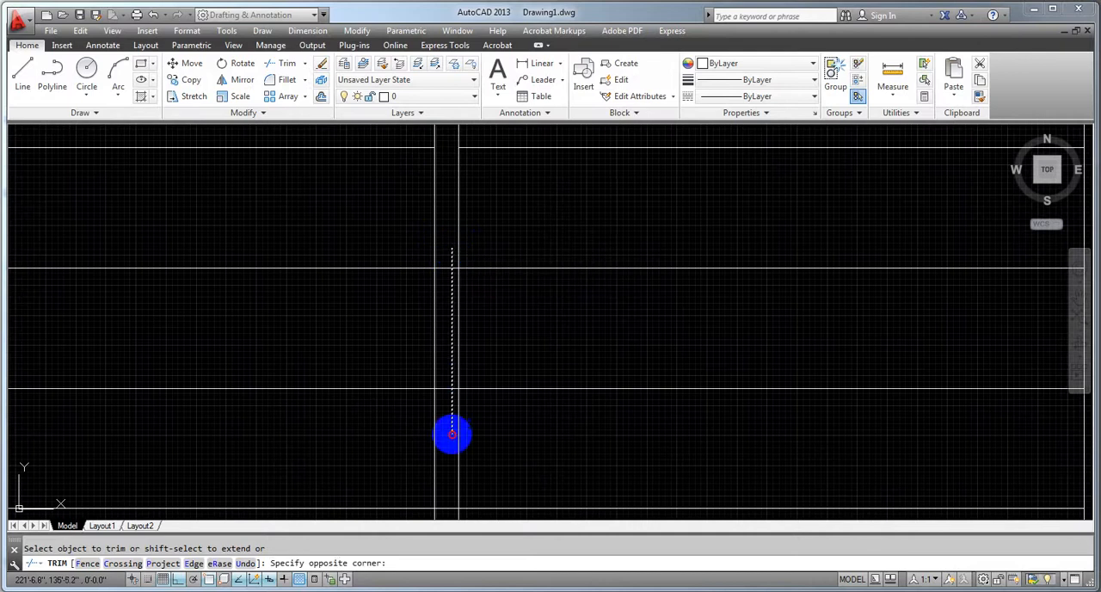
pyautogui.moveTo(449, 518); pyautogui.dragTo(443, 515)
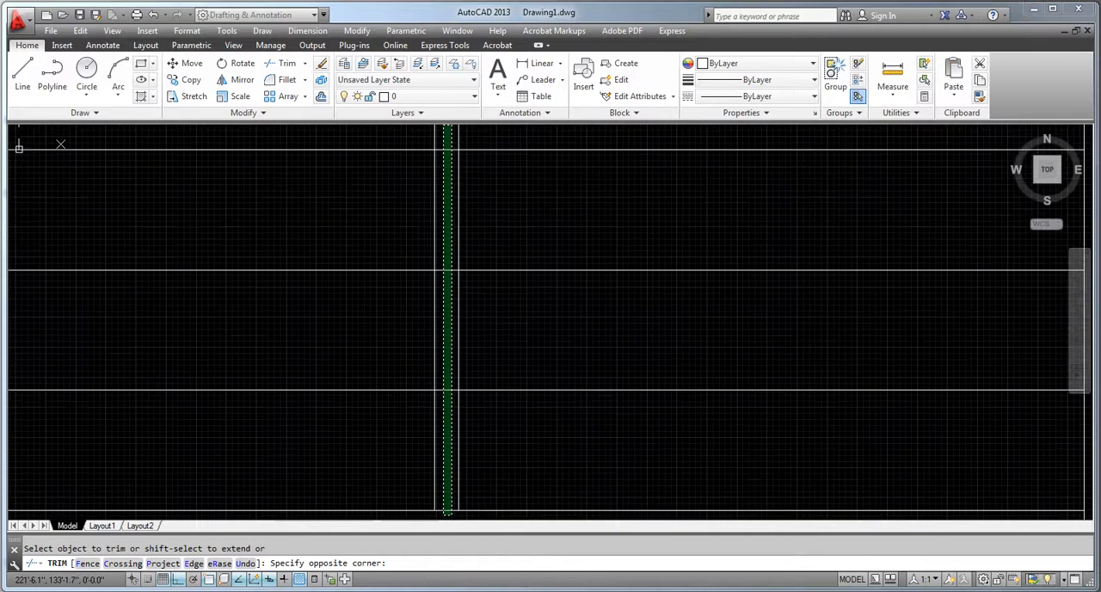
pyautogui.click(446, 420)
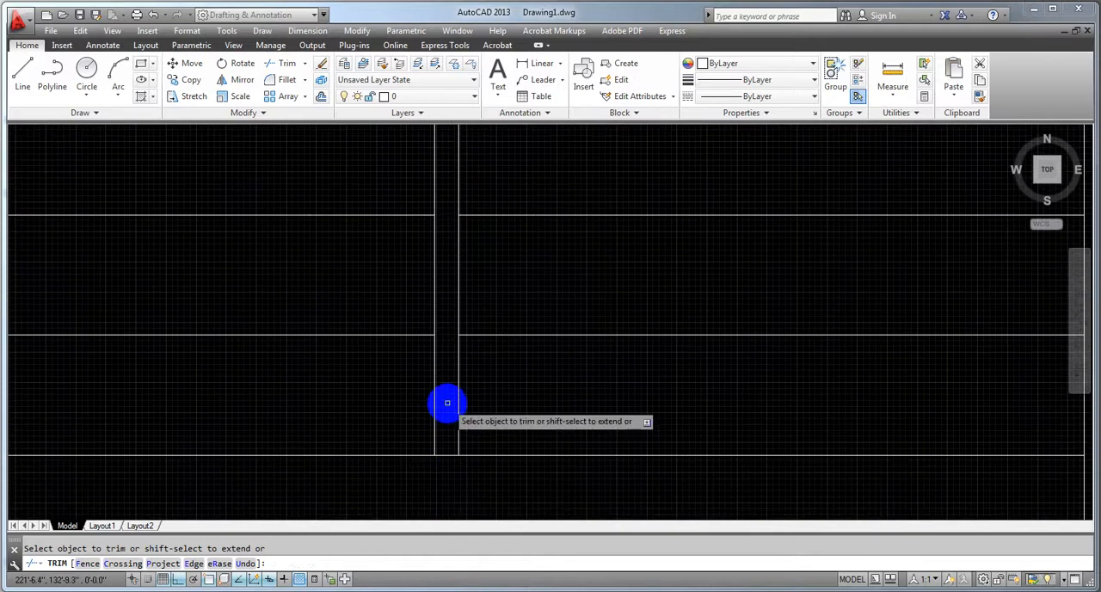
# Trim the leftover tread segments between the divider lines around the middle of the stair, one by one
pyautogui.scroll(-5, 446, 404)
pyautogui.scroll(5, 447, 403)
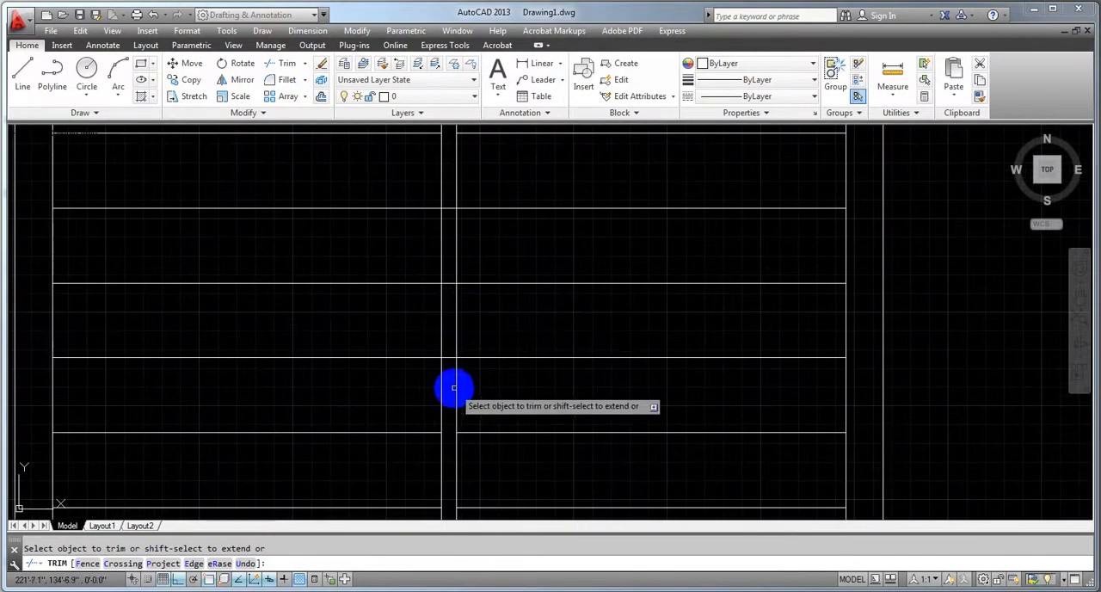
pyautogui.click(442, 343)
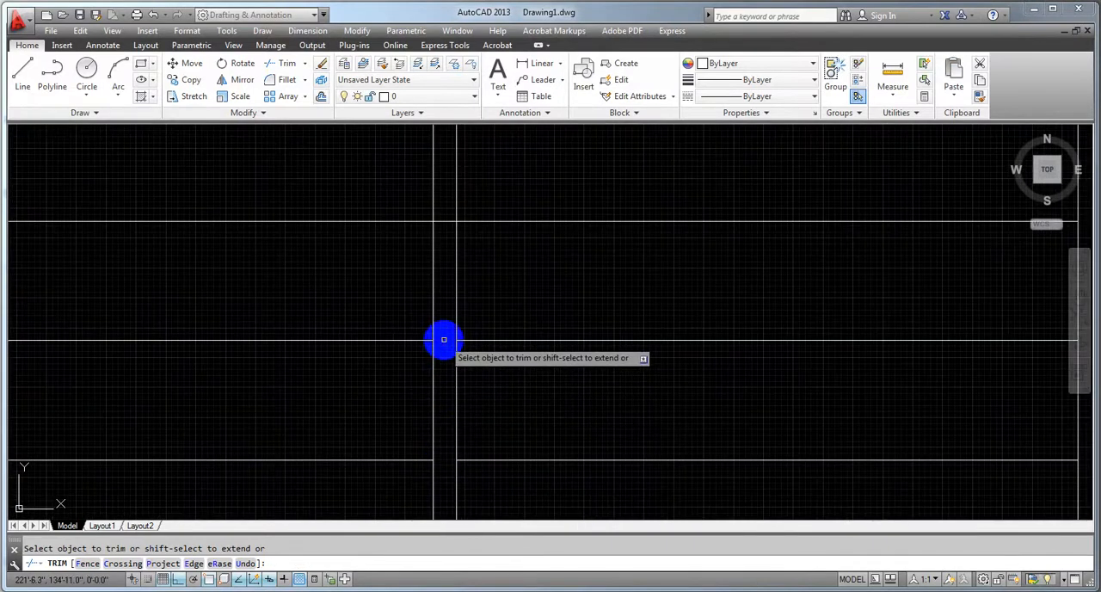
pyautogui.click(443, 222)
pyautogui.moveTo(444, 222); pyautogui.dragTo(447, 438, button='middle')
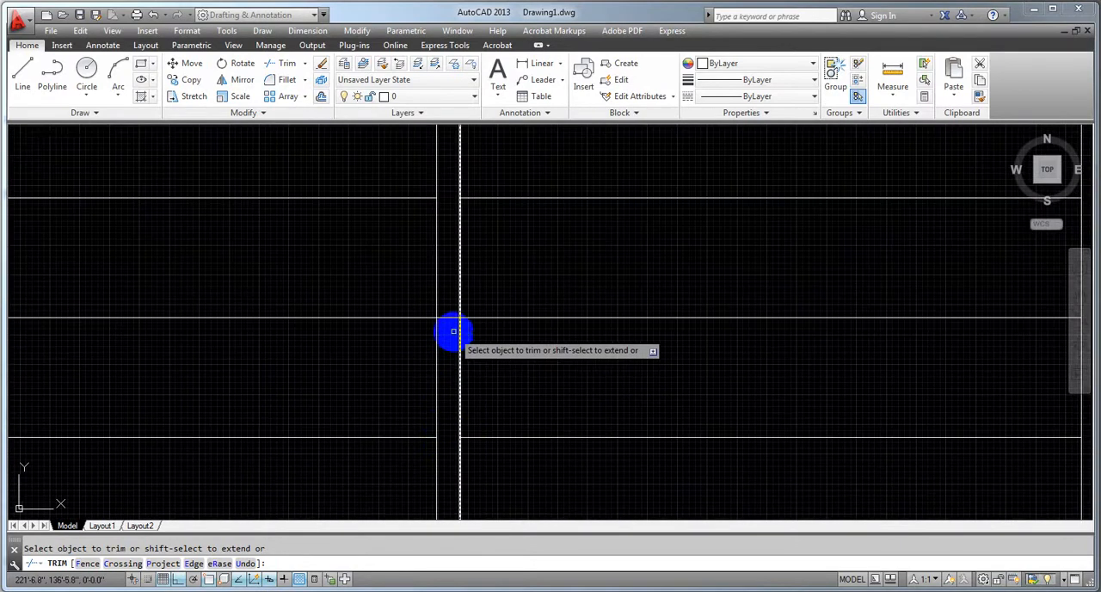
pyautogui.click(446, 316)
pyautogui.scroll(-5, 445, 317)
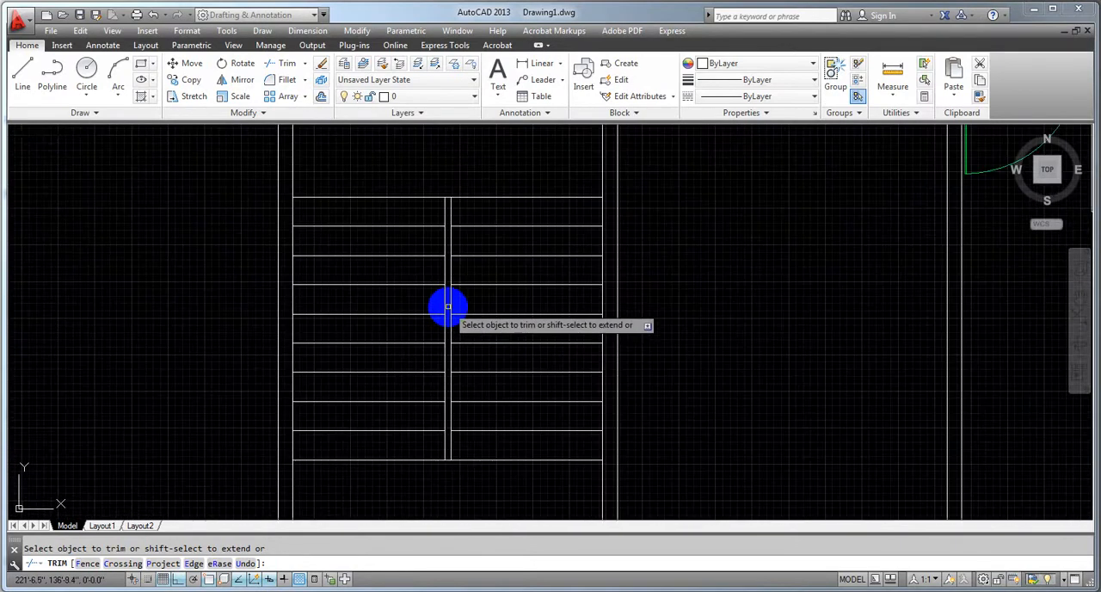
# End trimming and erase the two short vertical lines inside the outer wall below the staircase
pyautogui.moveTo(479, 481); pyautogui.dragTo(501, 402, button='middle')
pyautogui.scroll(-4, 499, 421)
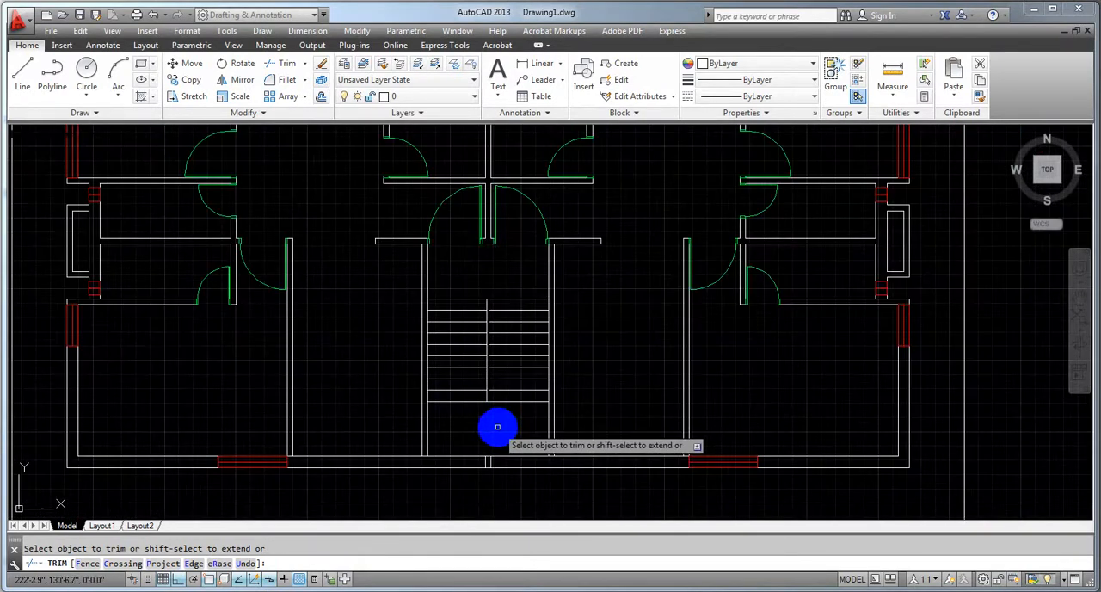
pyautogui.scroll(-2, 415, 299)
pyautogui.scroll(4, 387, 396)
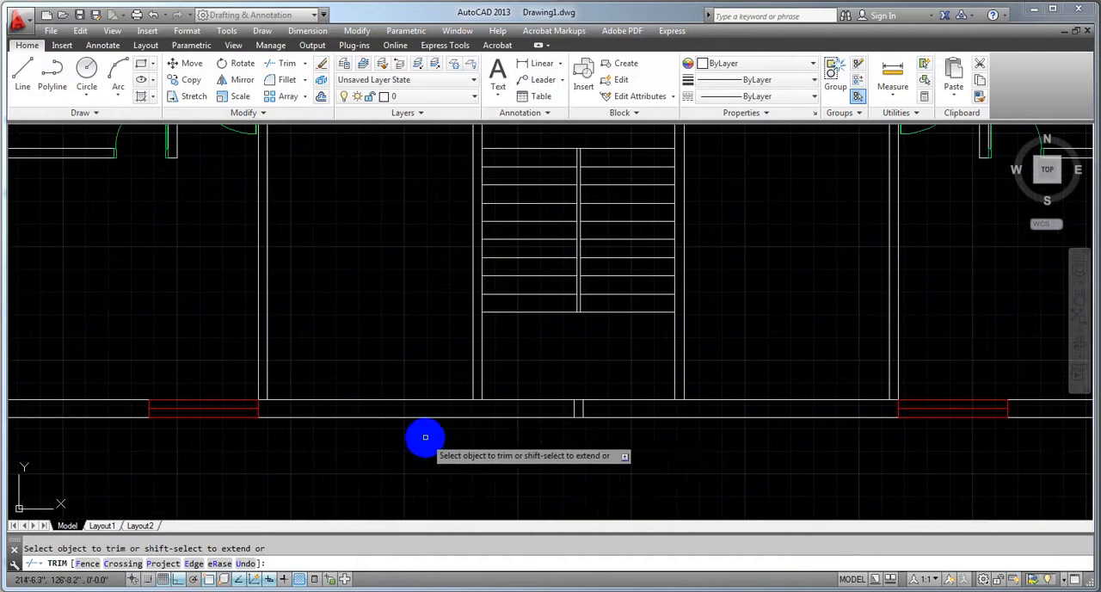
pyautogui.press('Escape')
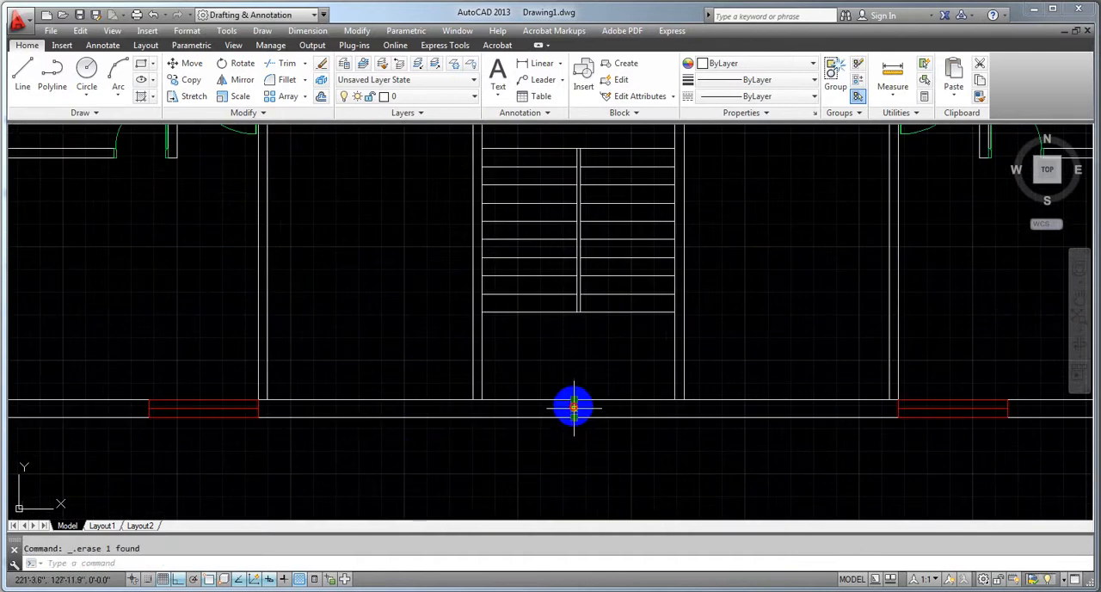
# Save the drawing with the whole floor plan in view
pyautogui.scroll(-3, 573, 406)
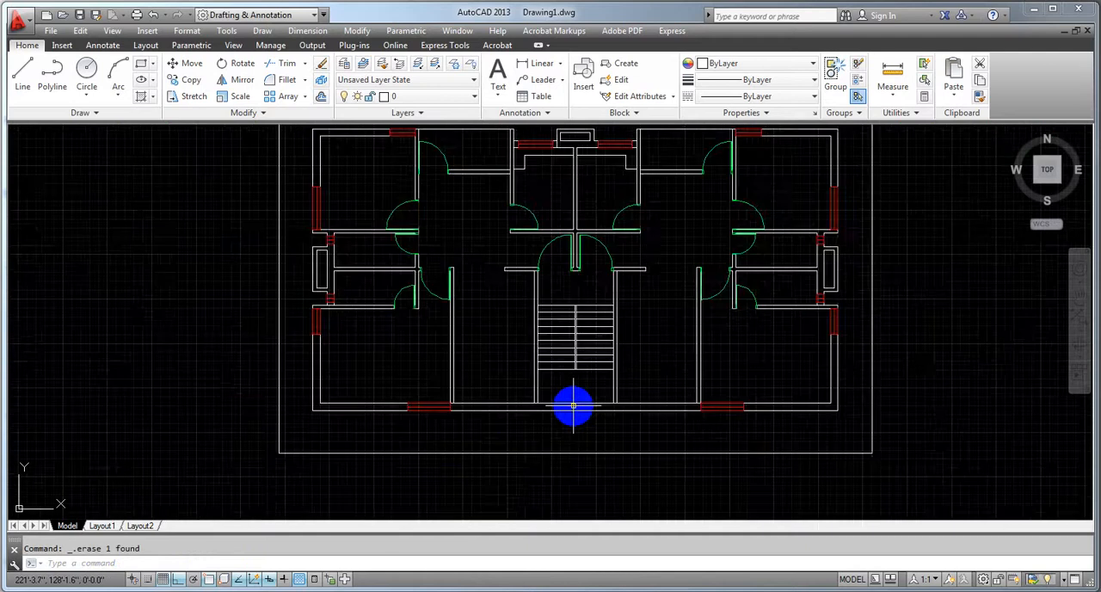
pyautogui.scroll(-3, 573, 405)
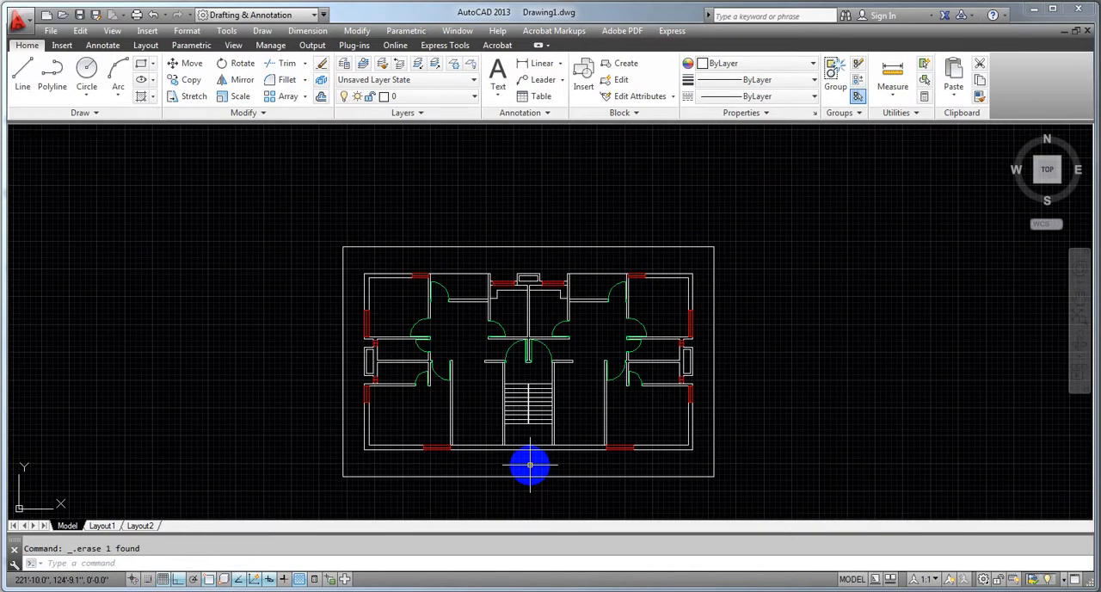
pyautogui.scroll(2, 530, 465)
pyautogui.scroll(2, 484, 415)
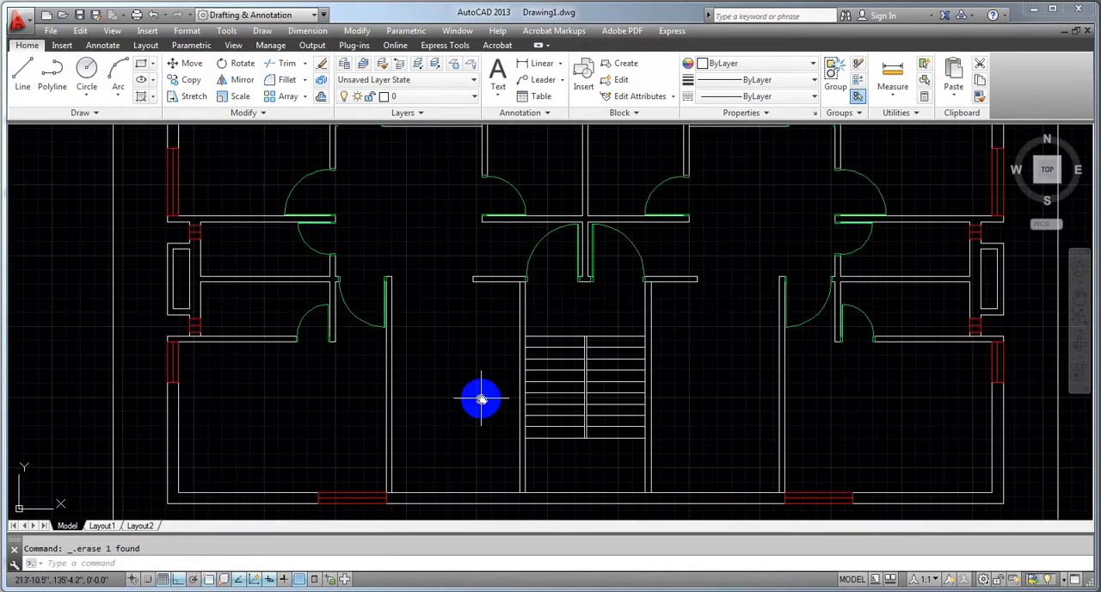
pyautogui.scroll(-2, 468, 398)
pyautogui.moveTo(455, 401); pyautogui.dragTo(436, 392, button='middle')
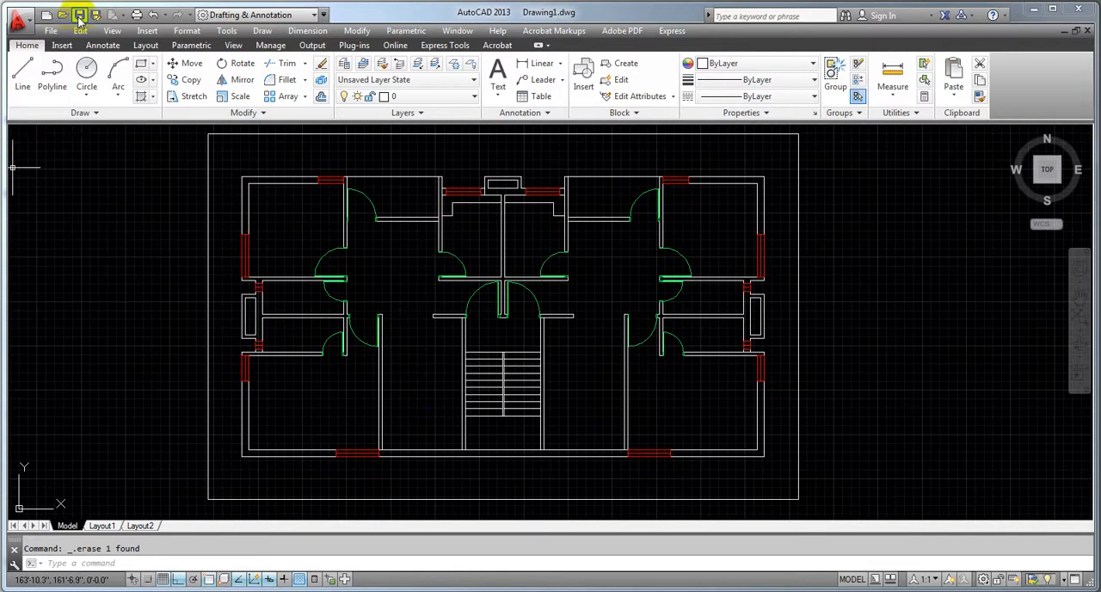
# Start a multiline text by marking its text box in the lower-left room of the plan
pyautogui.moveTo(395, 349); pyautogui.dragTo(392, 348, button='middle')
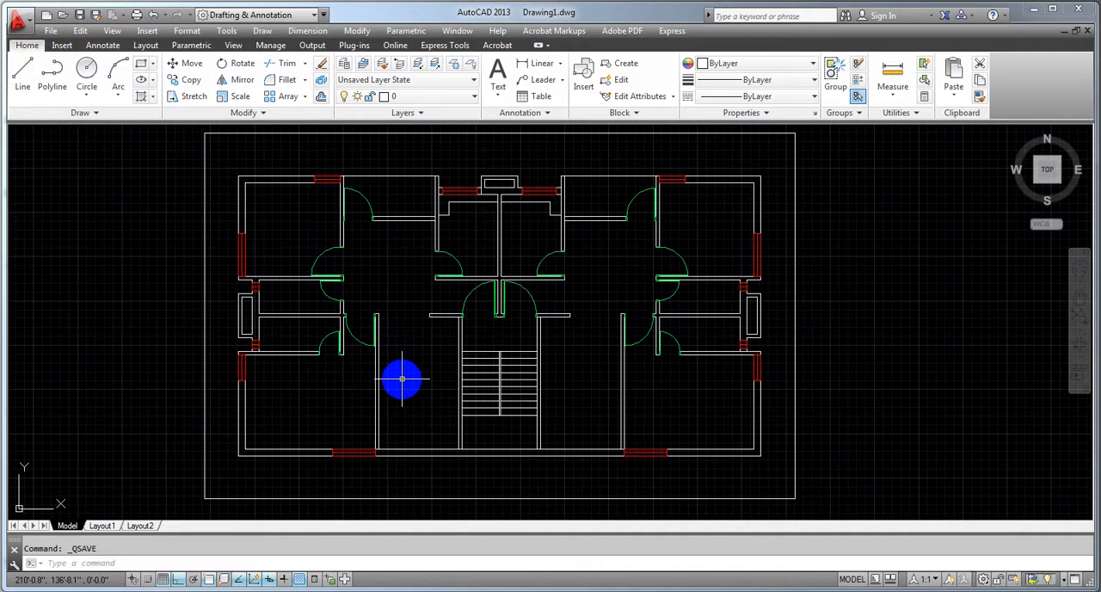
pyautogui.moveTo(413, 384); pyautogui.dragTo(407, 382, button='middle')
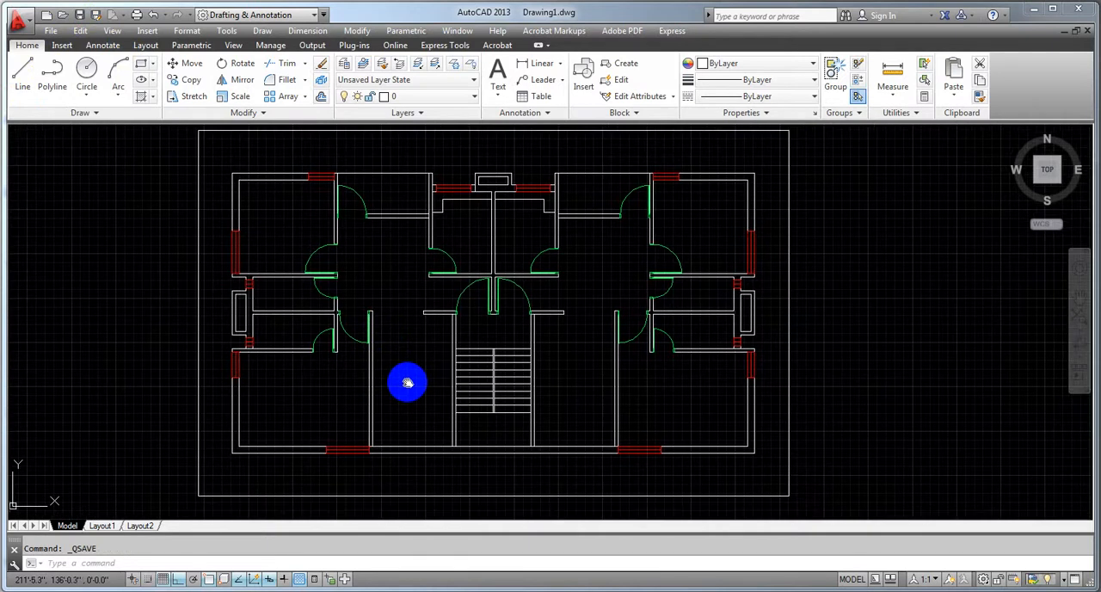
pyautogui.moveTo(284, 415); pyautogui.dragTo(295, 413, button='middle')
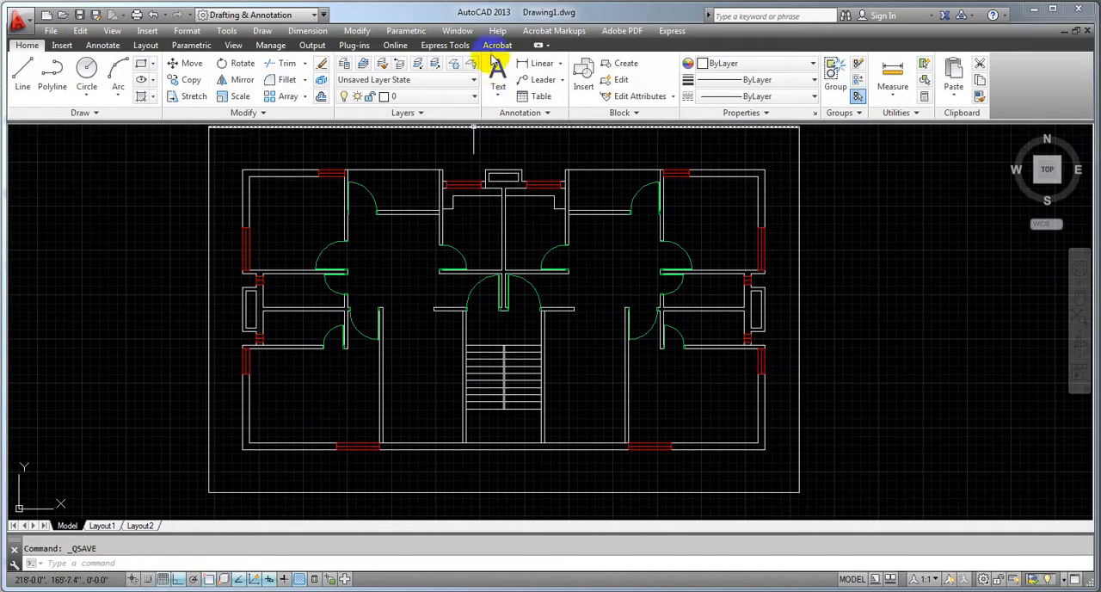
pyautogui.click(498, 90)
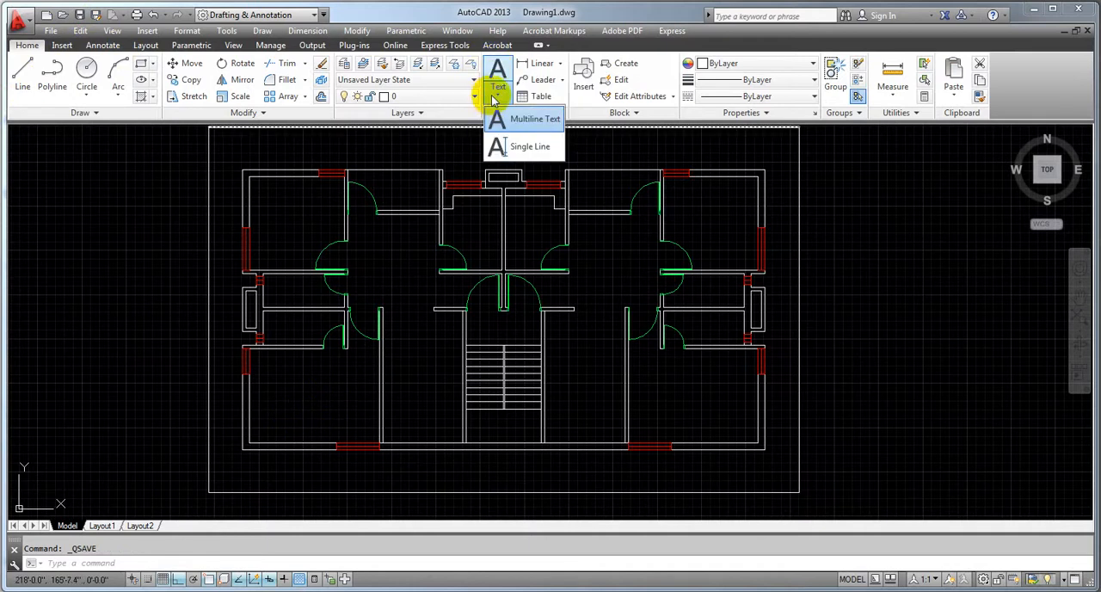
pyautogui.click(500, 120)
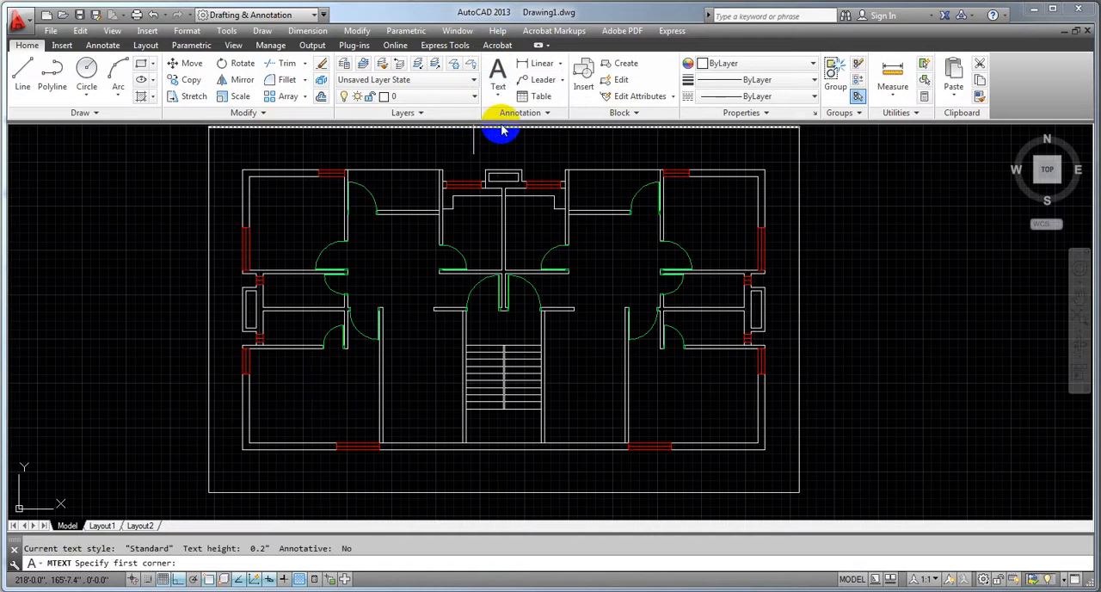
pyautogui.click(275, 389)
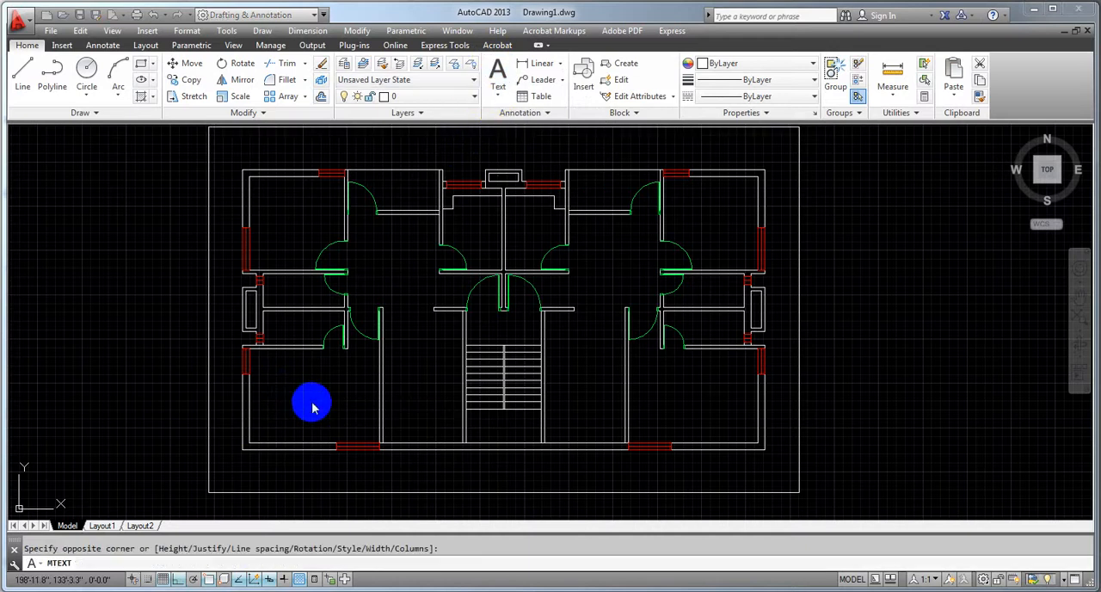
pyautogui.click(310, 400)
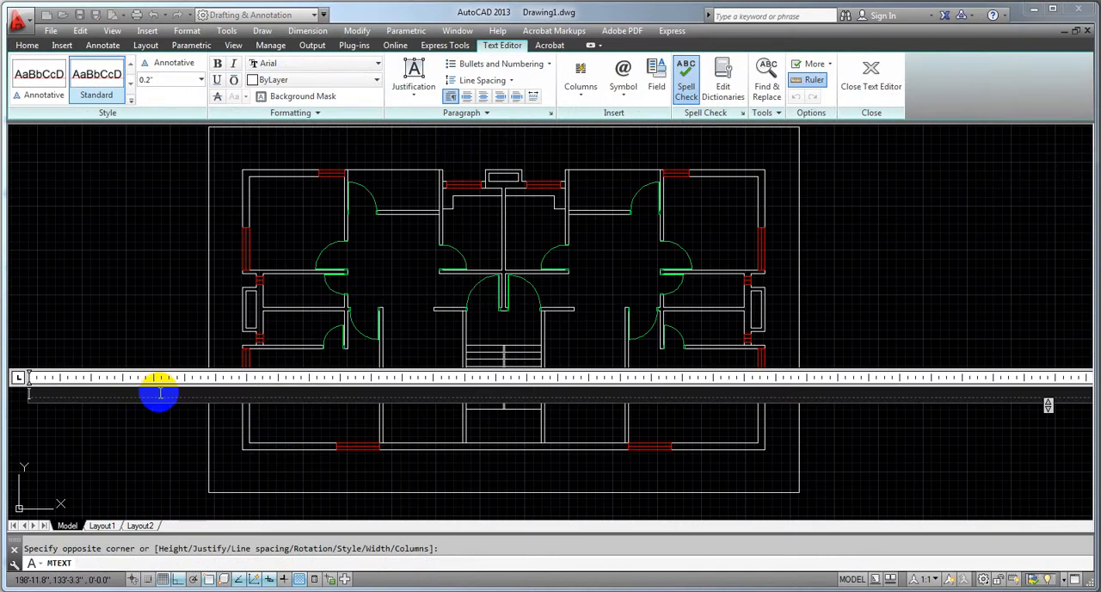
# Try to set the height of the new multiline text to 8 inches
pyautogui.click(199, 79)
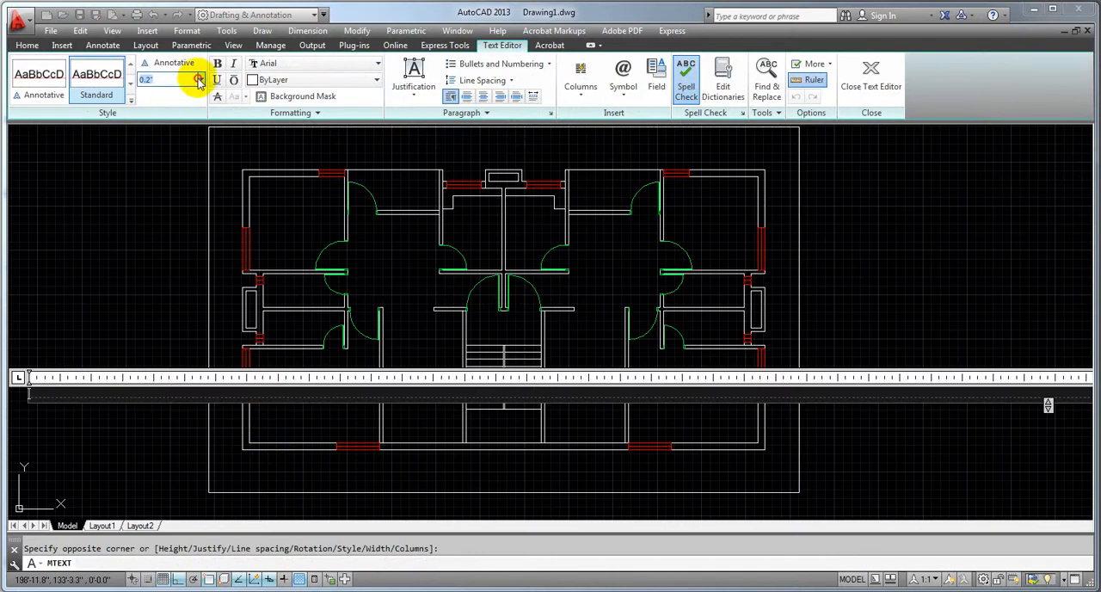
pyautogui.click(201, 79)
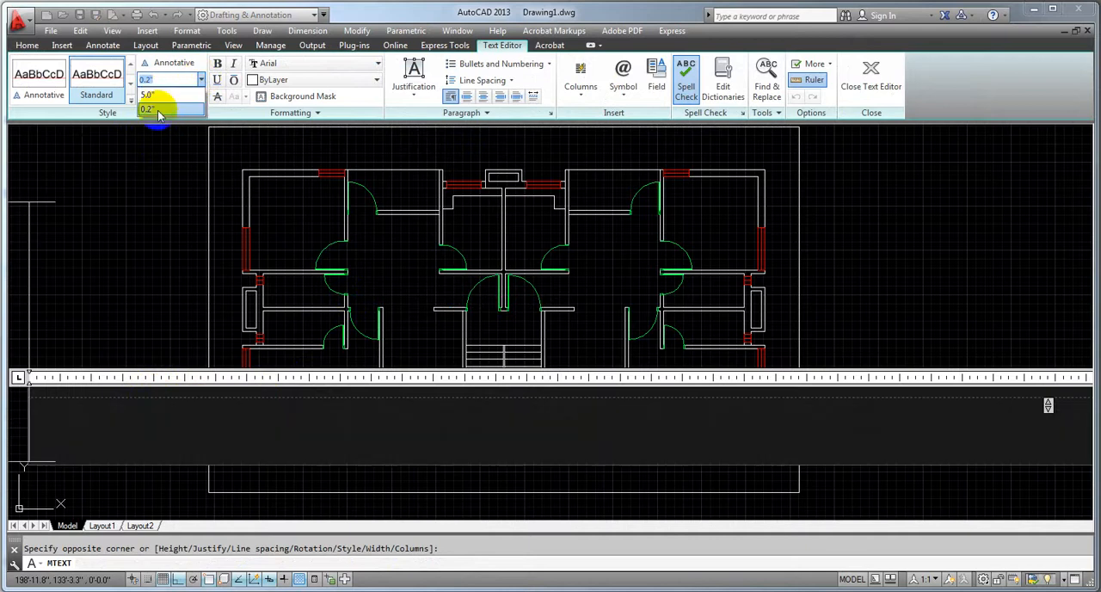
pyautogui.click(152, 79)
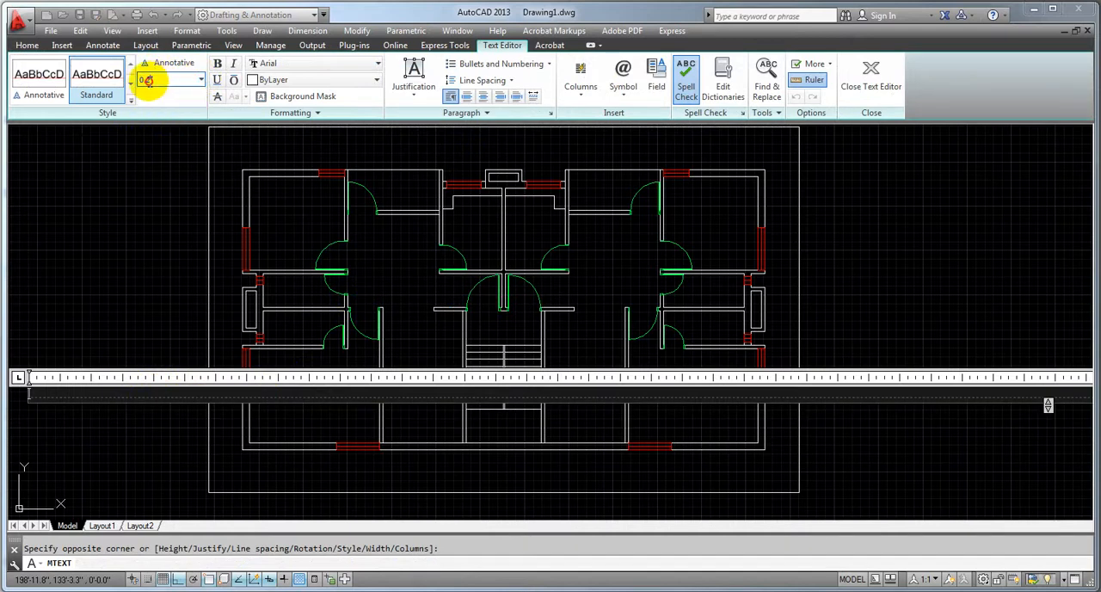
pyautogui.moveTo(140, 80); pyautogui.dragTo(169, 82)
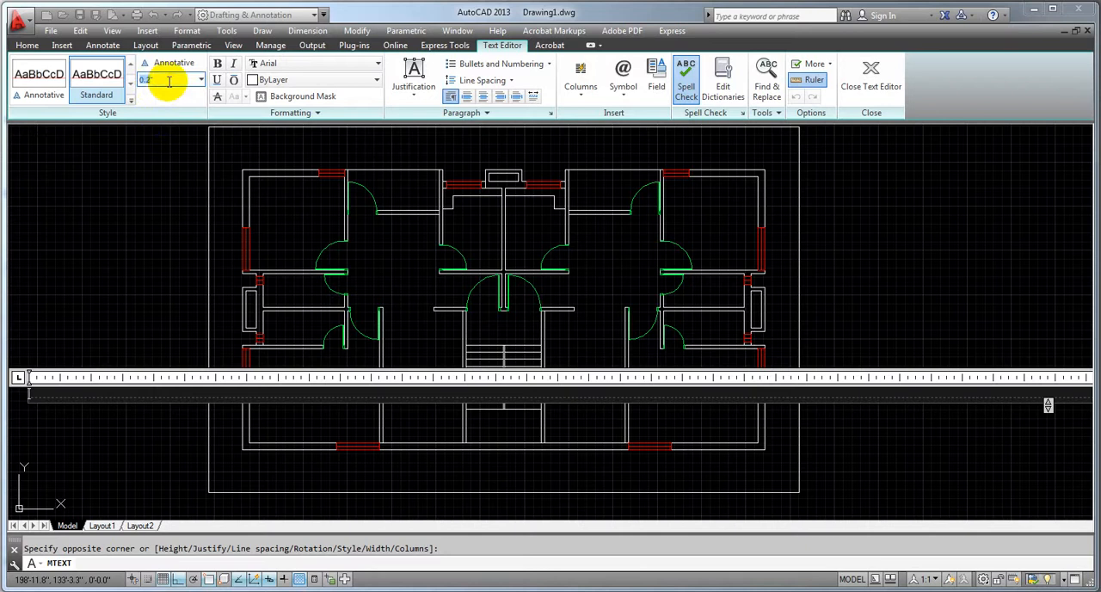
pyautogui.press('Return')
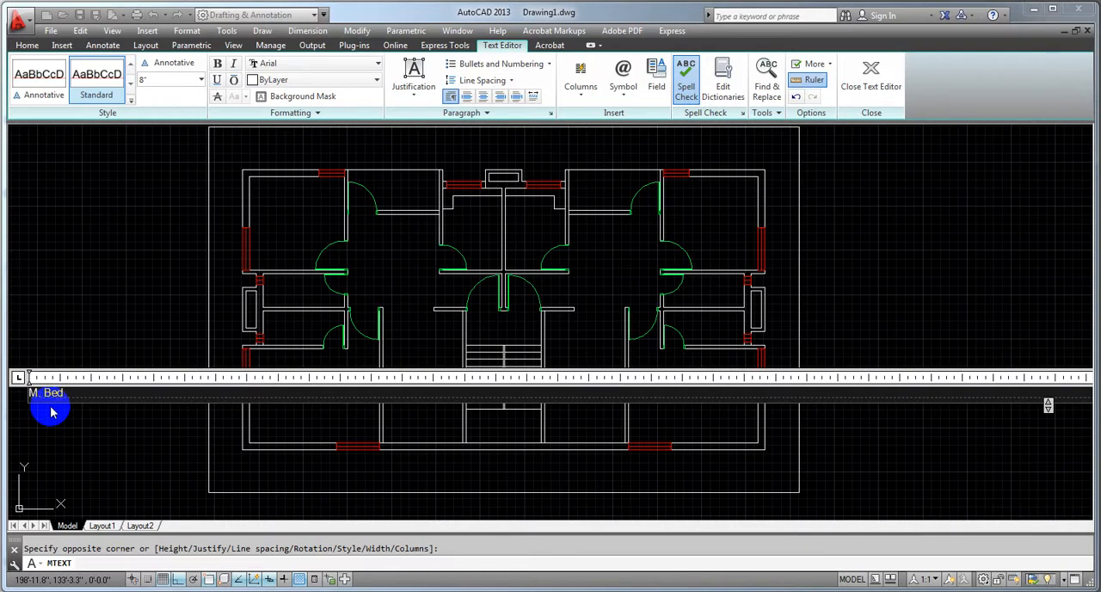
# Enter "M. Bed" as the single-line label of the lower-left room and finish the text
pyautogui.press('Return')
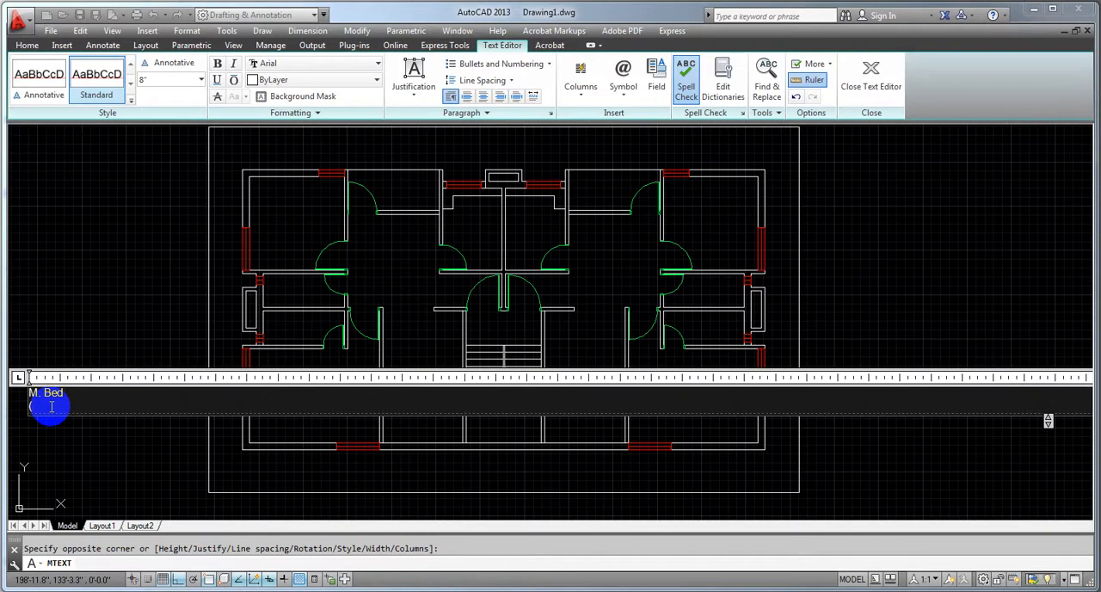
pyautogui.press('Escape')
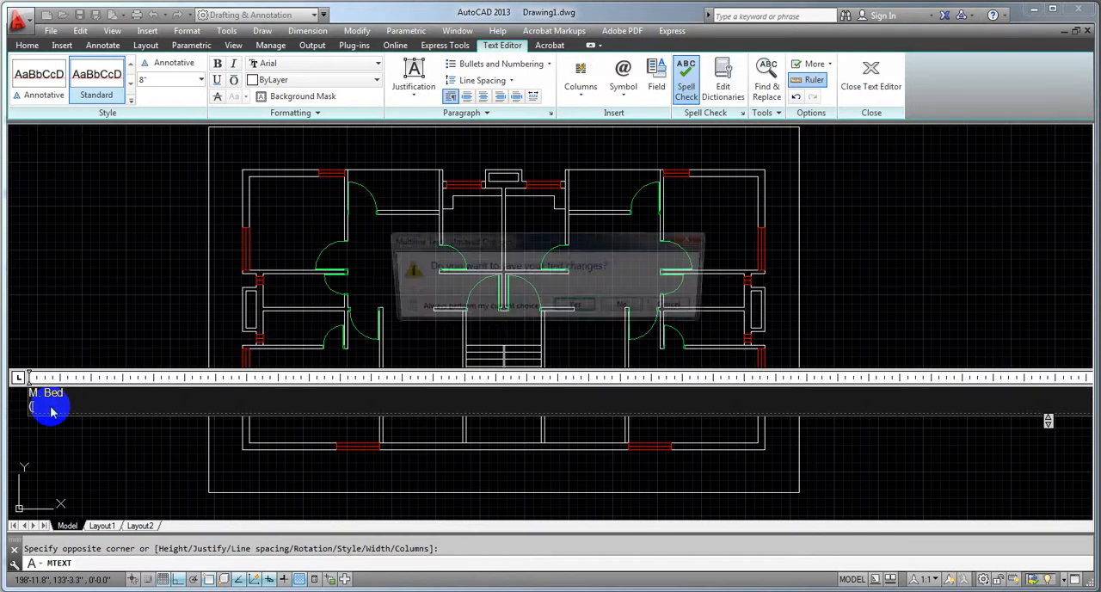
pyautogui.click(676, 308)
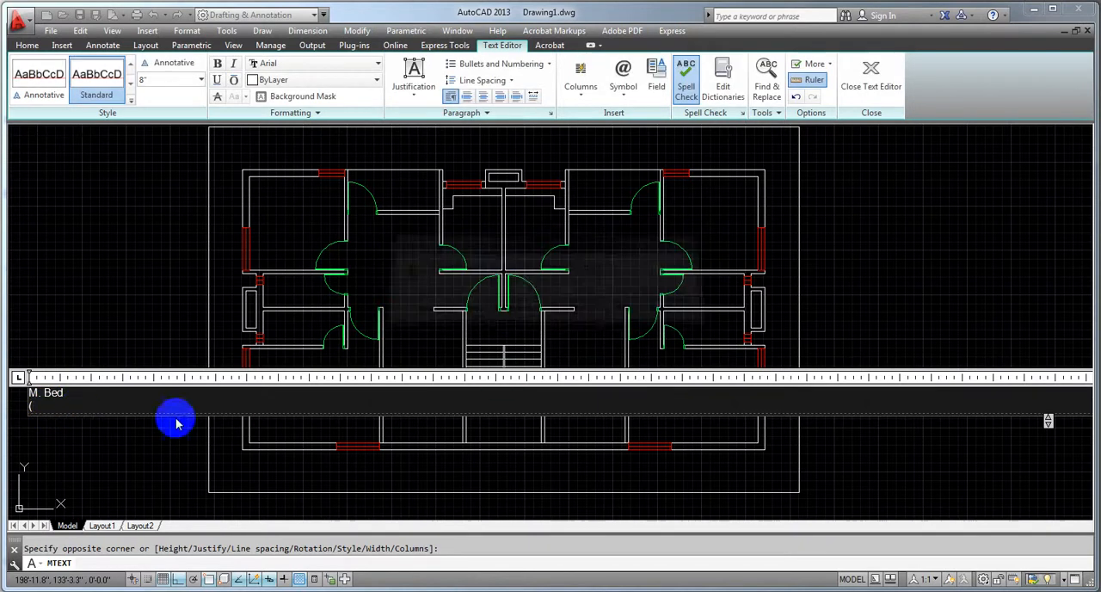
pyautogui.press('BackSpace')
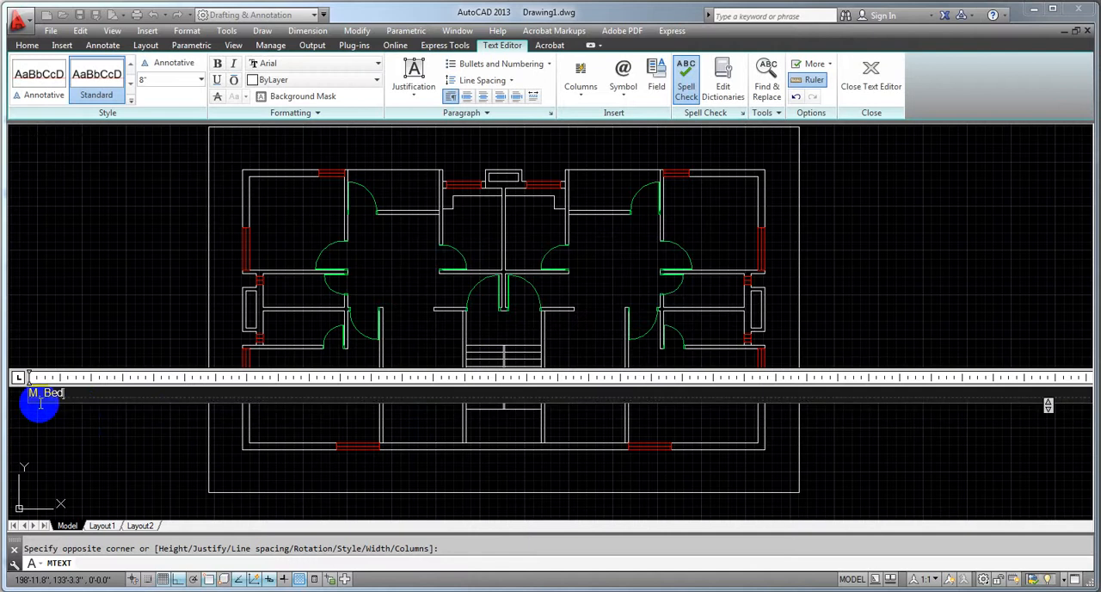
pyautogui.click(81, 454)
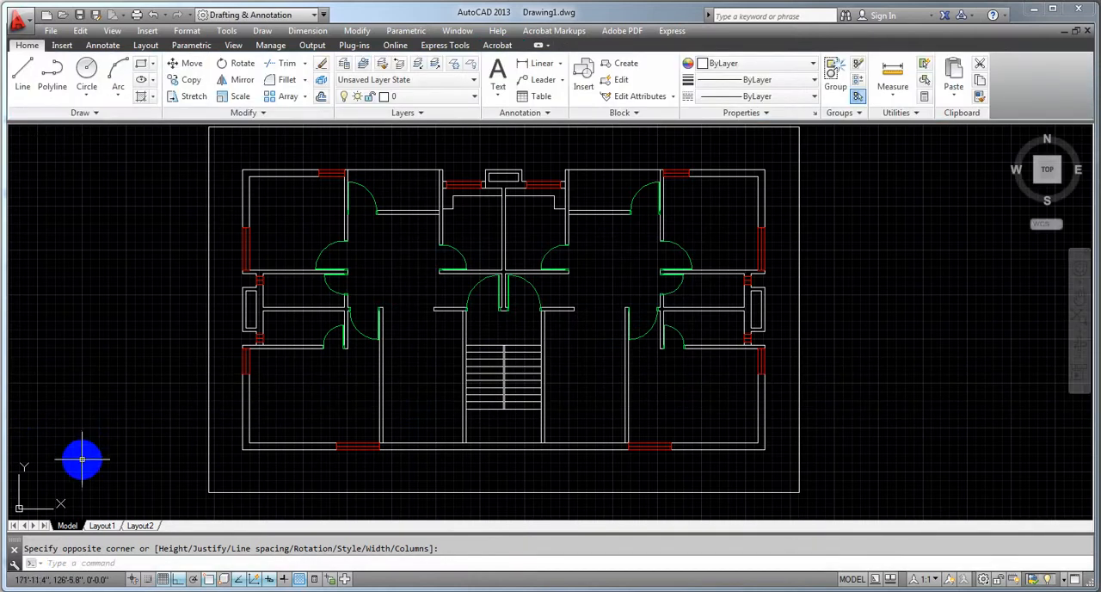
# Open the tiny "M. Bed" label in the lower-left room for editing
pyautogui.scroll(4, 261, 370)
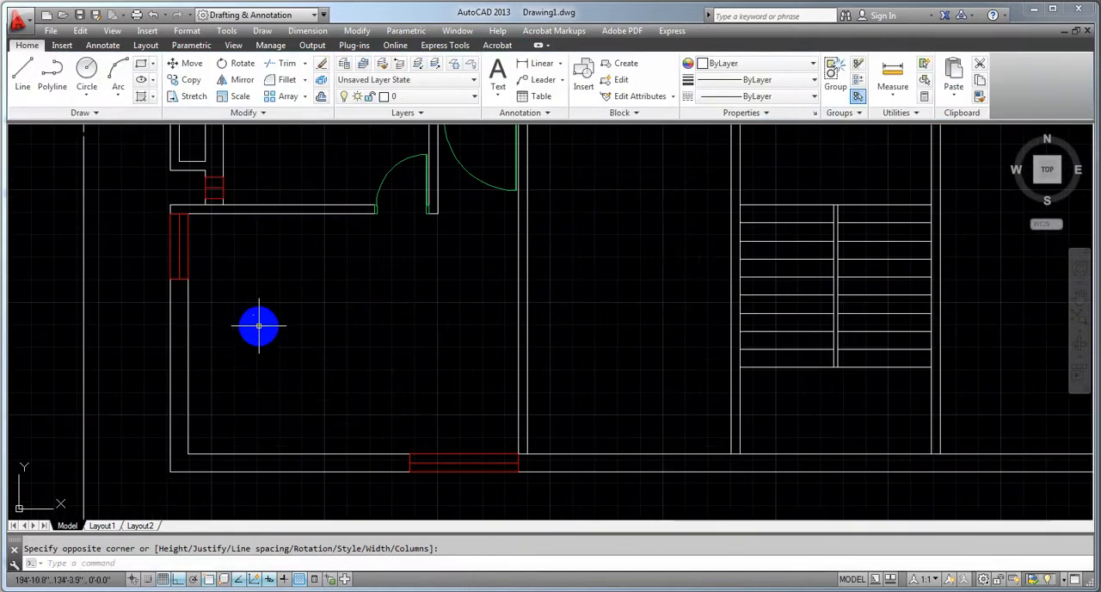
pyautogui.scroll(-2, 241, 341)
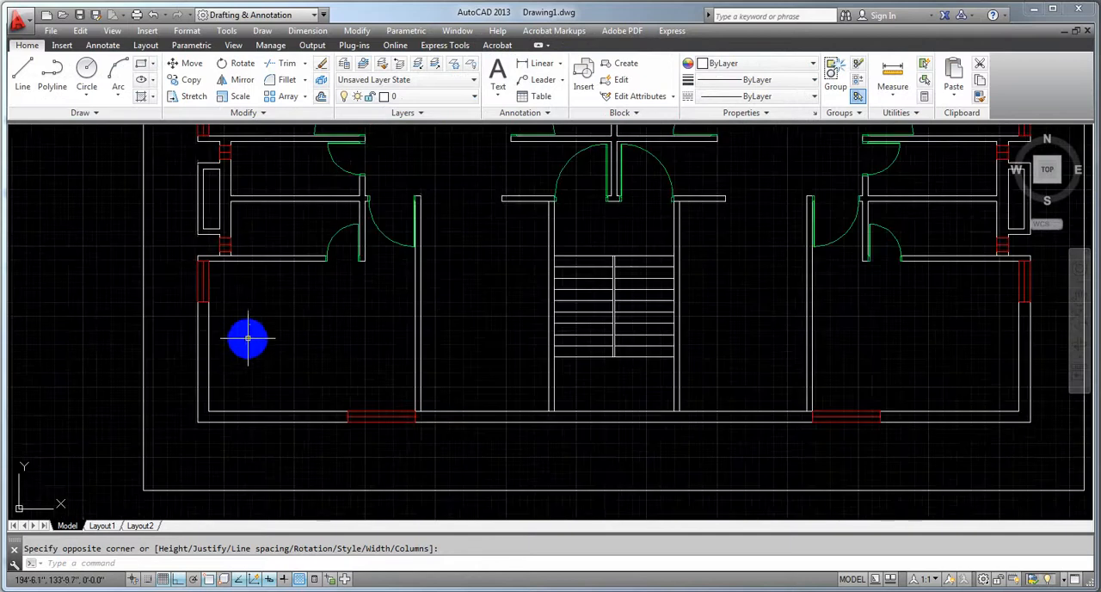
pyautogui.scroll(8, 252, 325)
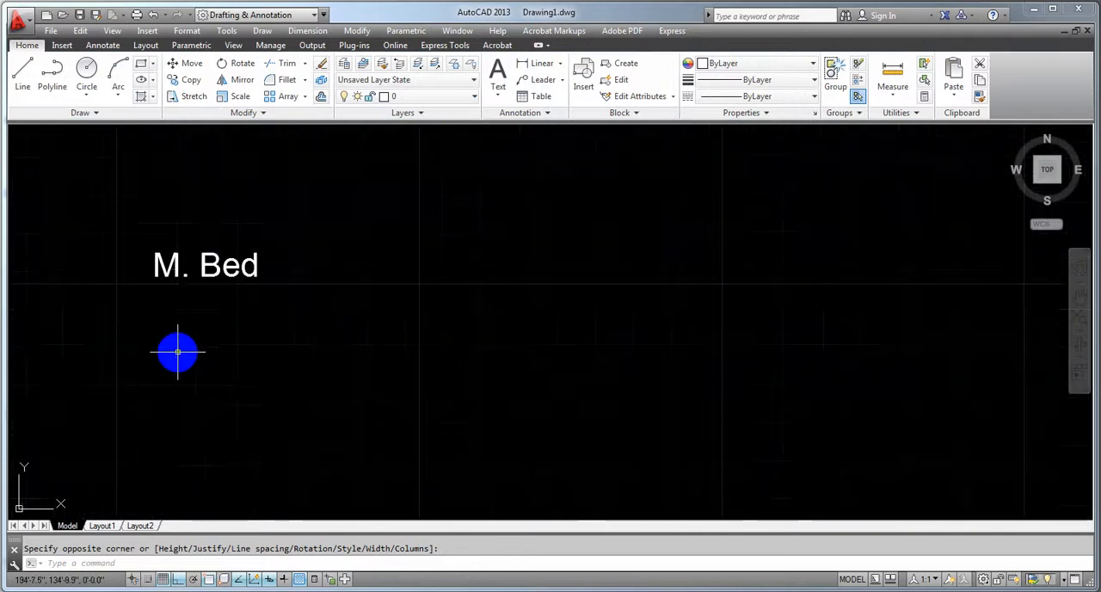
pyautogui.click(274, 311)
pyautogui.click(284, 308)
pyautogui.click(284, 309)
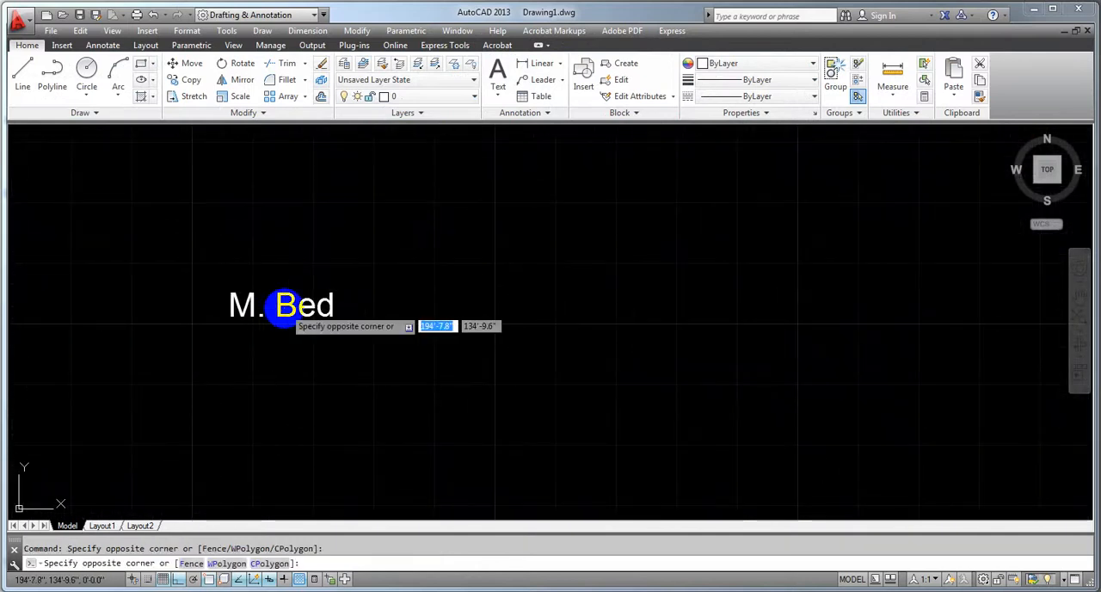
pyautogui.doubleClick(281, 305)
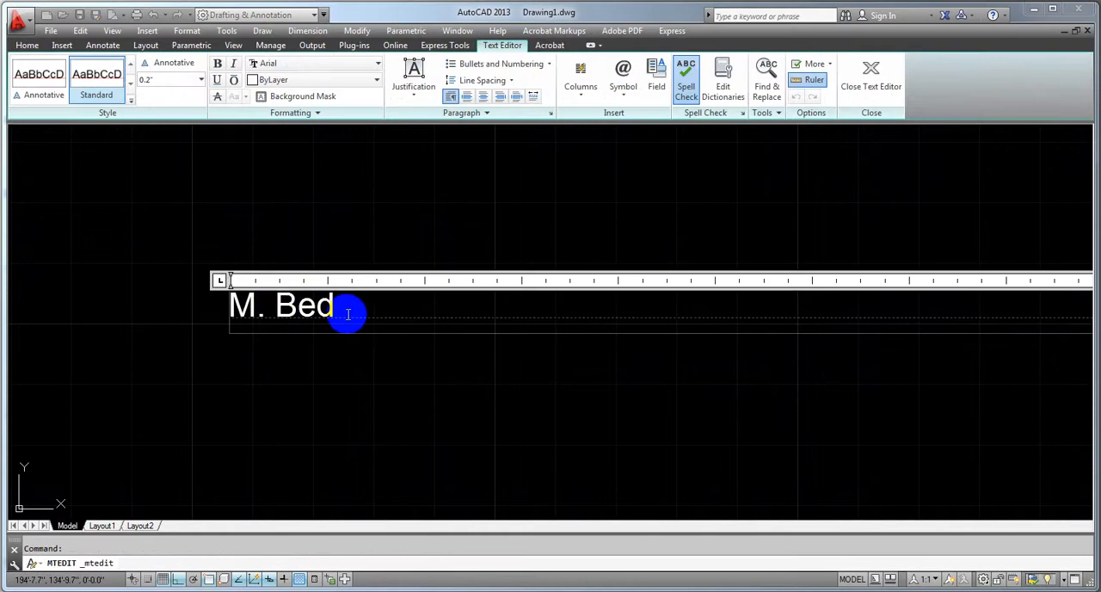
# Try to set the height of the whole "M. Bed" text to 8 inches and close the text editor
pyautogui.moveTo(347, 312); pyautogui.dragTo(216, 319)
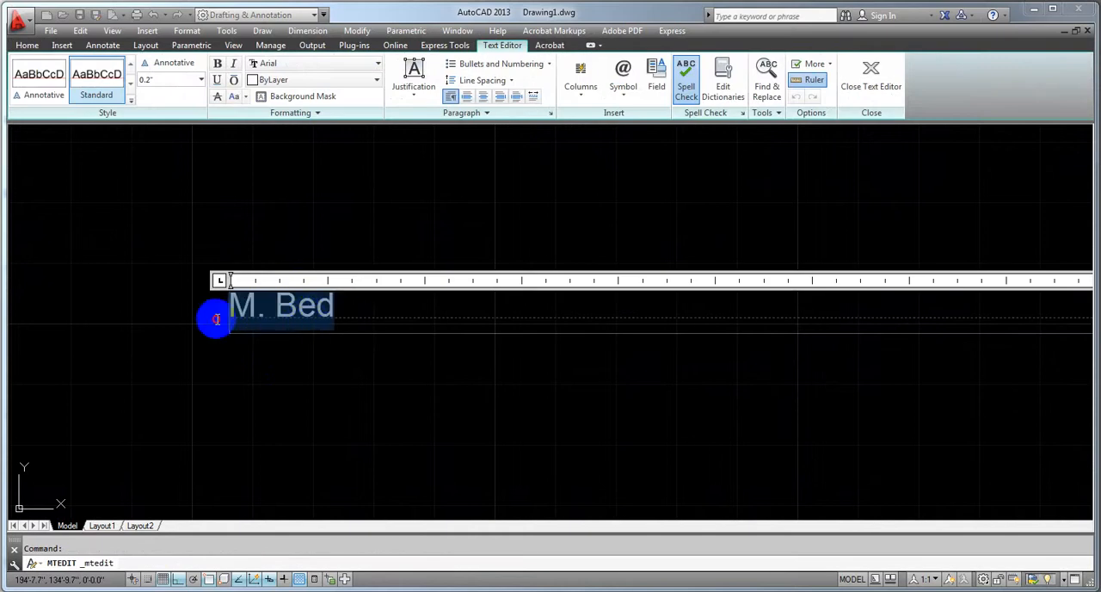
pyautogui.click(201, 79)
pyautogui.click(153, 78)
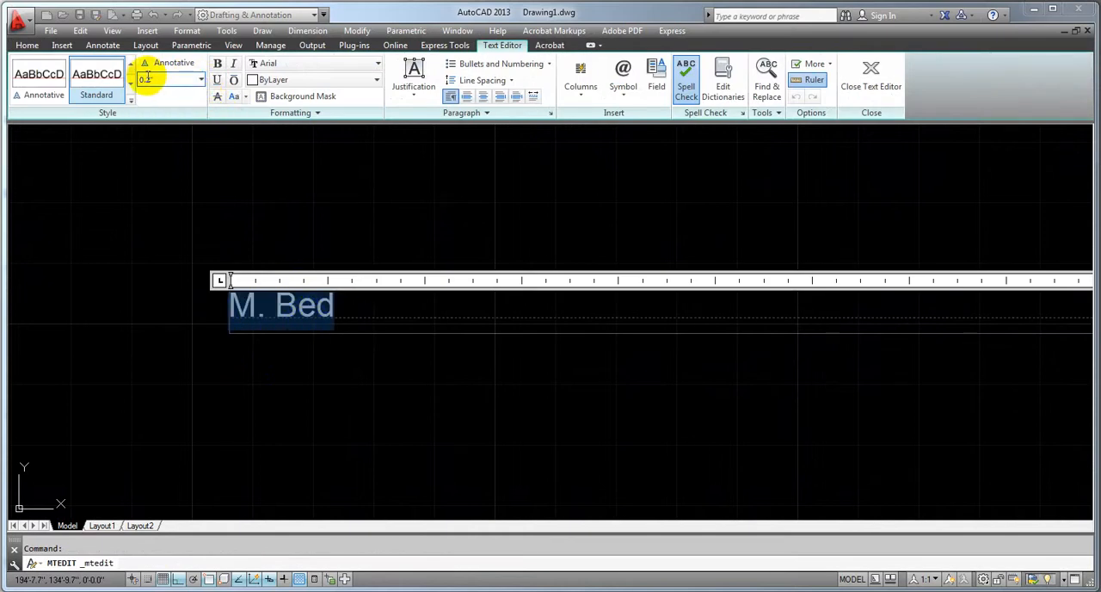
pyautogui.click(97, 83)
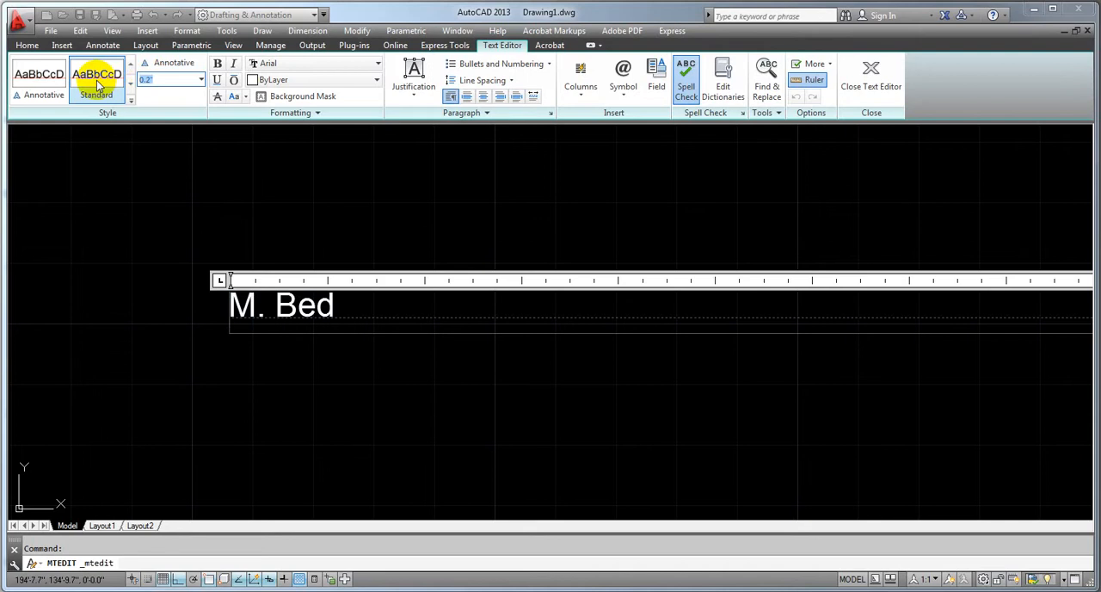
pyautogui.press('Return')
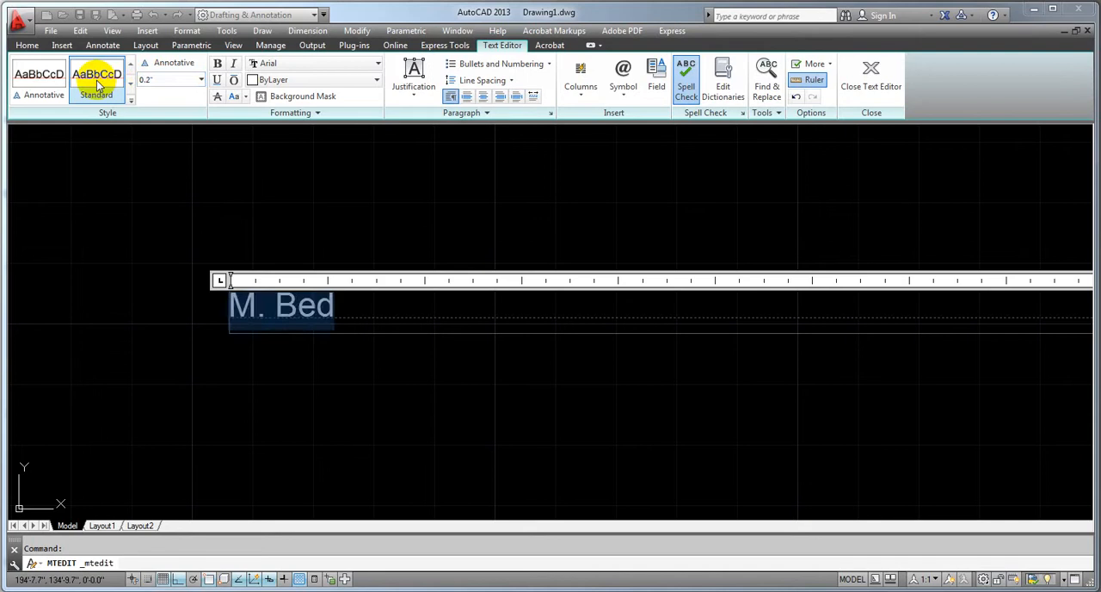
pyautogui.click(156, 80)
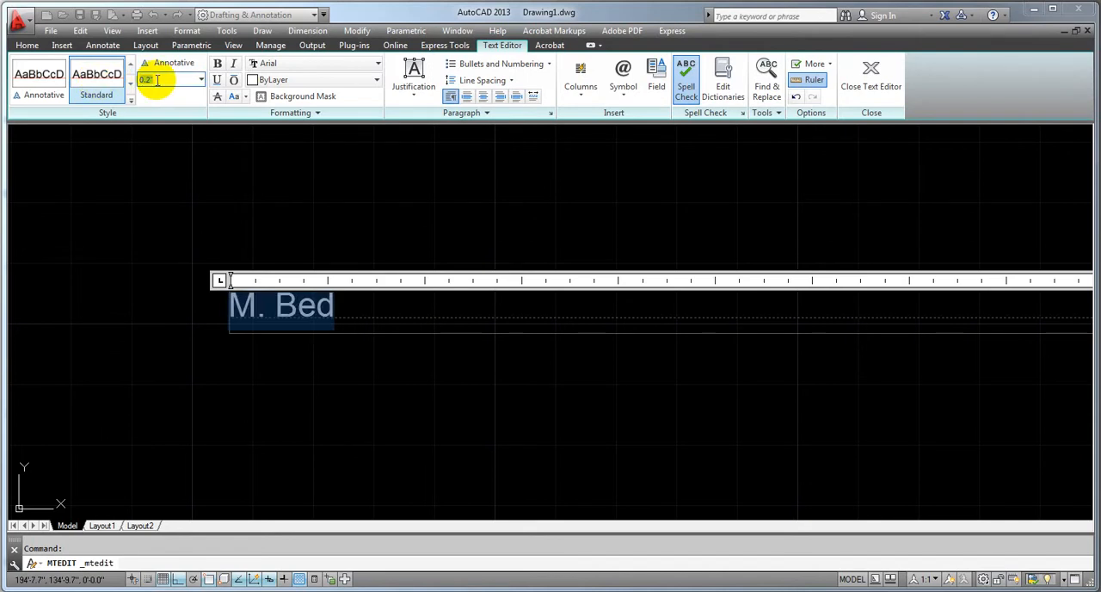
pyautogui.press('Return')
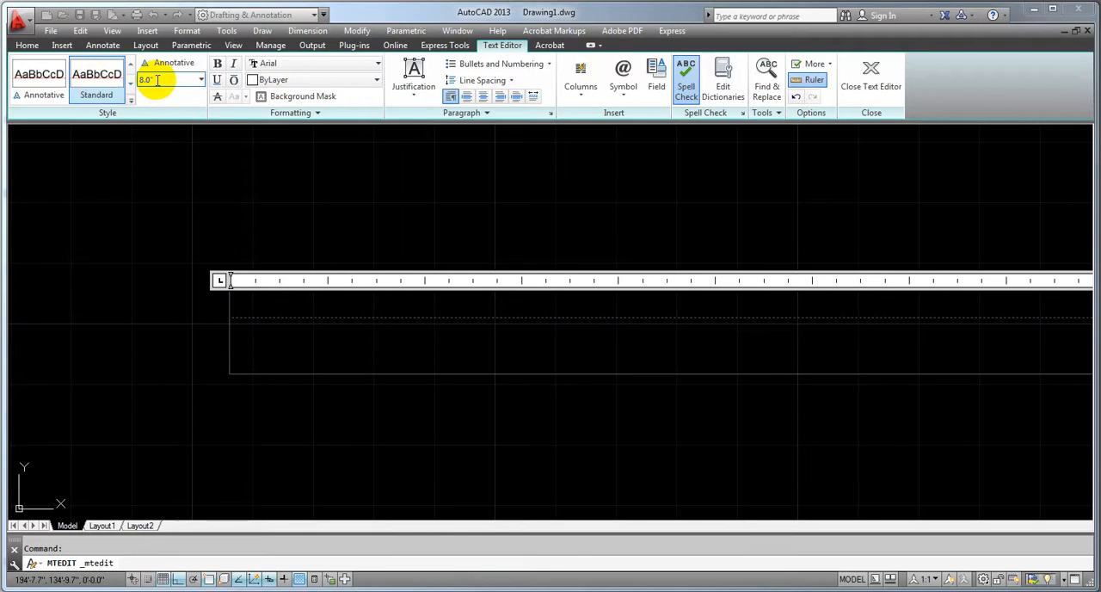
pyautogui.scroll(2, 305, 331)
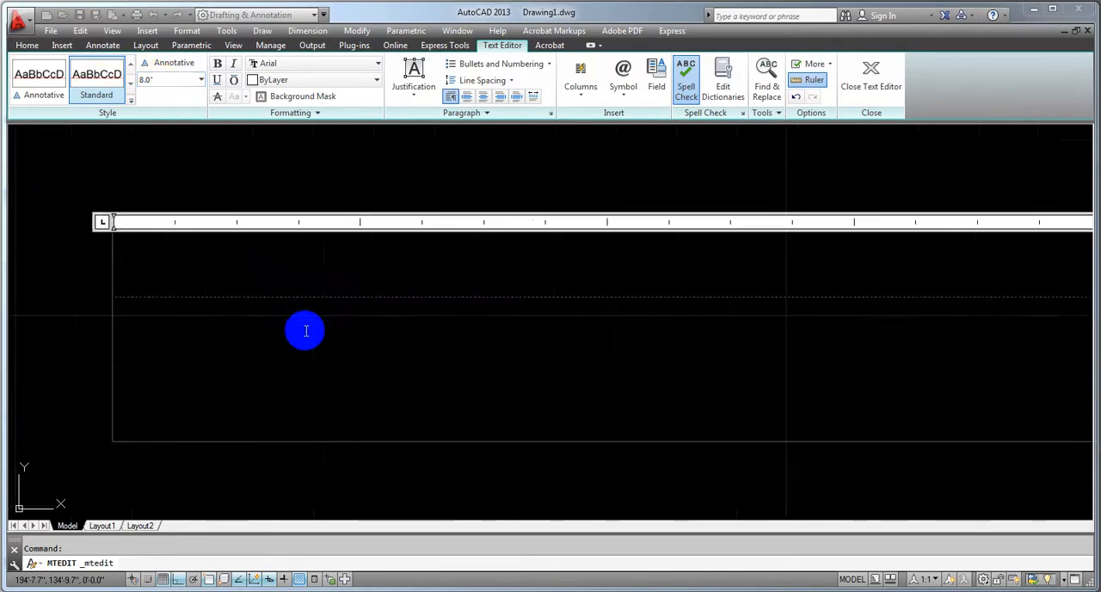
pyautogui.scroll(-7, 306, 331)
pyautogui.click(307, 430)
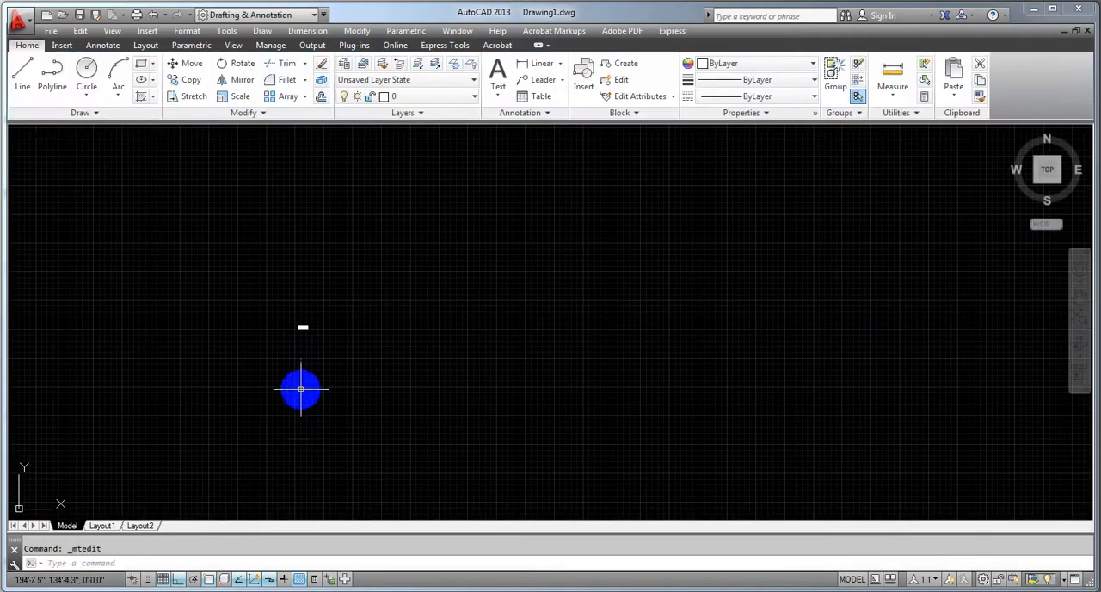
# Reopen the "M. Bed" label in the text editor
pyautogui.scroll(5, 297, 380)
pyautogui.scroll(3, 296, 379)
pyautogui.click(296, 329)
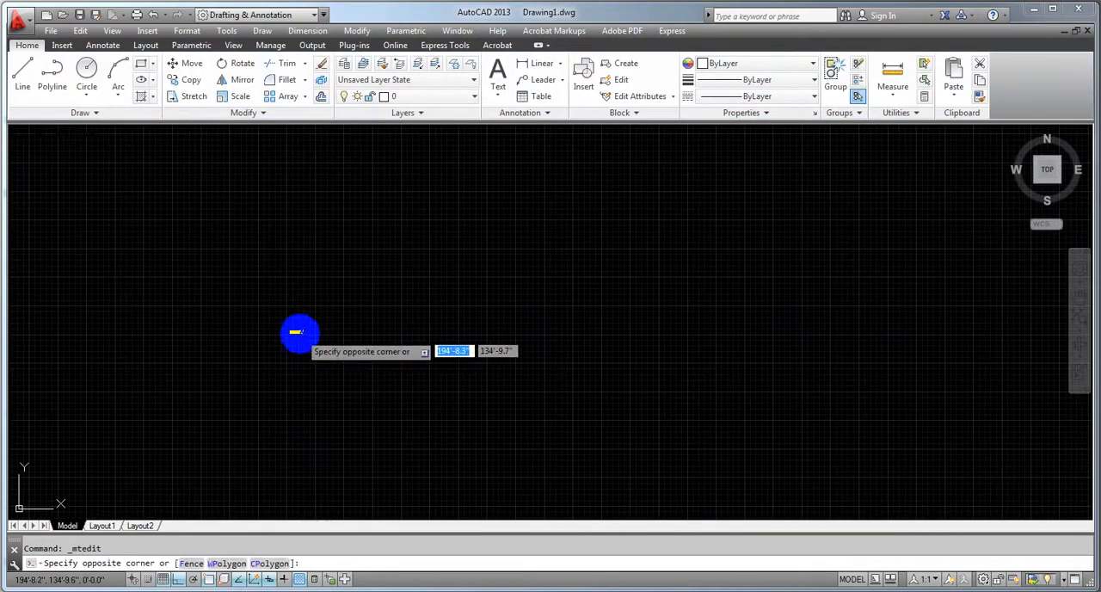
pyautogui.scroll(-3, 295, 334)
pyautogui.scroll(2, 294, 334)
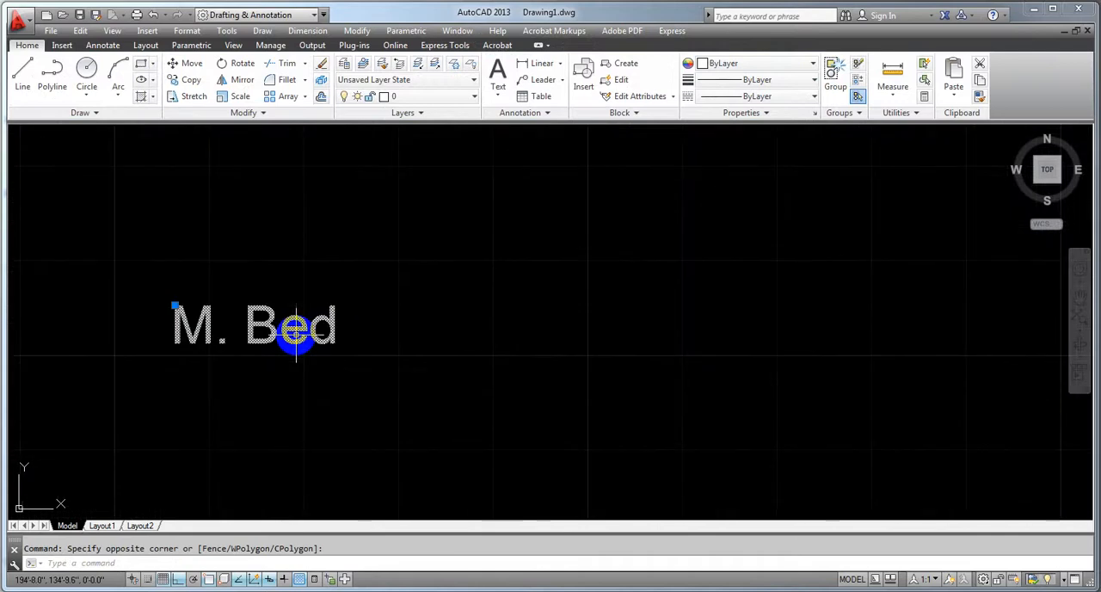
pyautogui.click(300, 334)
pyautogui.click(325, 323)
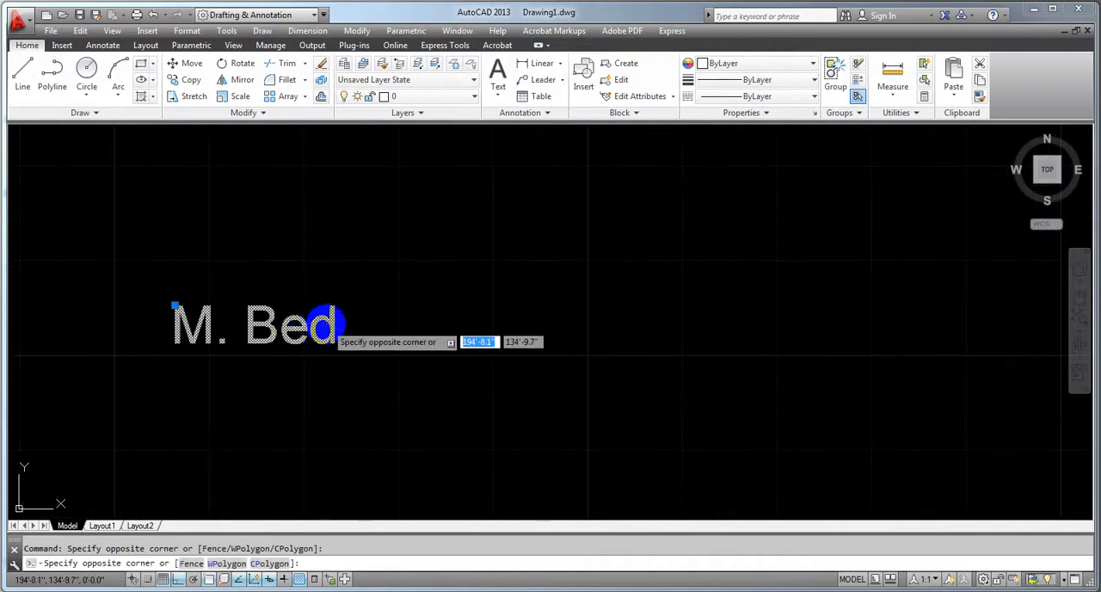
pyautogui.click(326, 322)
pyautogui.click(317, 320)
pyautogui.doubleClick(316, 321)
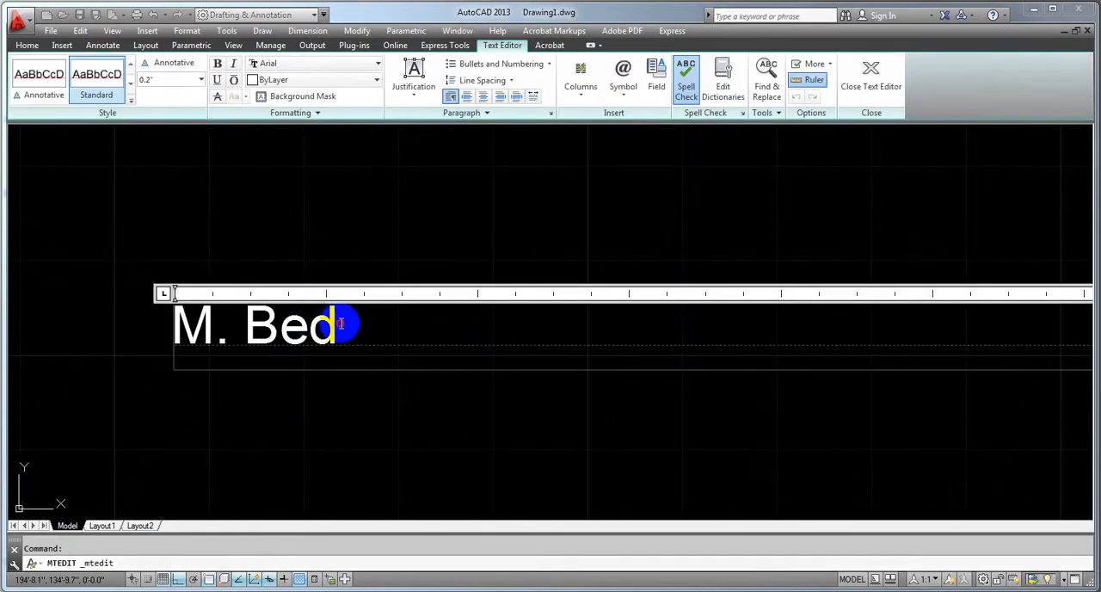
# Set the height of the whole "M. Bed" text to 8.0 inches and finish editing
pyautogui.moveTo(347, 322); pyautogui.dragTo(109, 332)
pyautogui.click(203, 80)
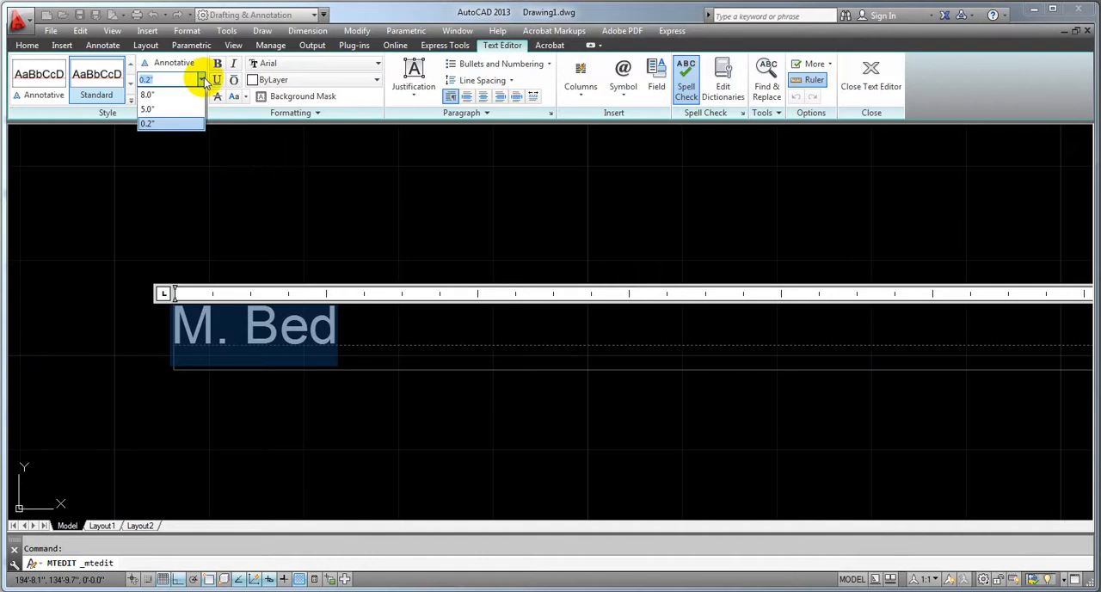
pyautogui.click(174, 94)
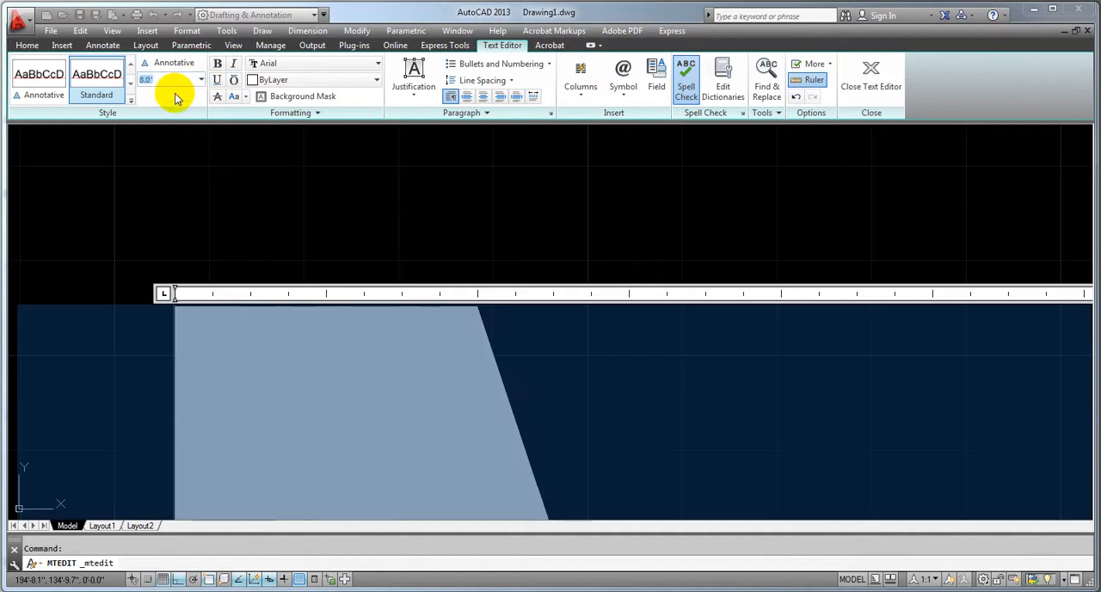
pyautogui.click(216, 184)
# Move the "M. Bed" label by its location grip closer to the centre of the lower-left room
pyautogui.scroll(-10, 217, 184)
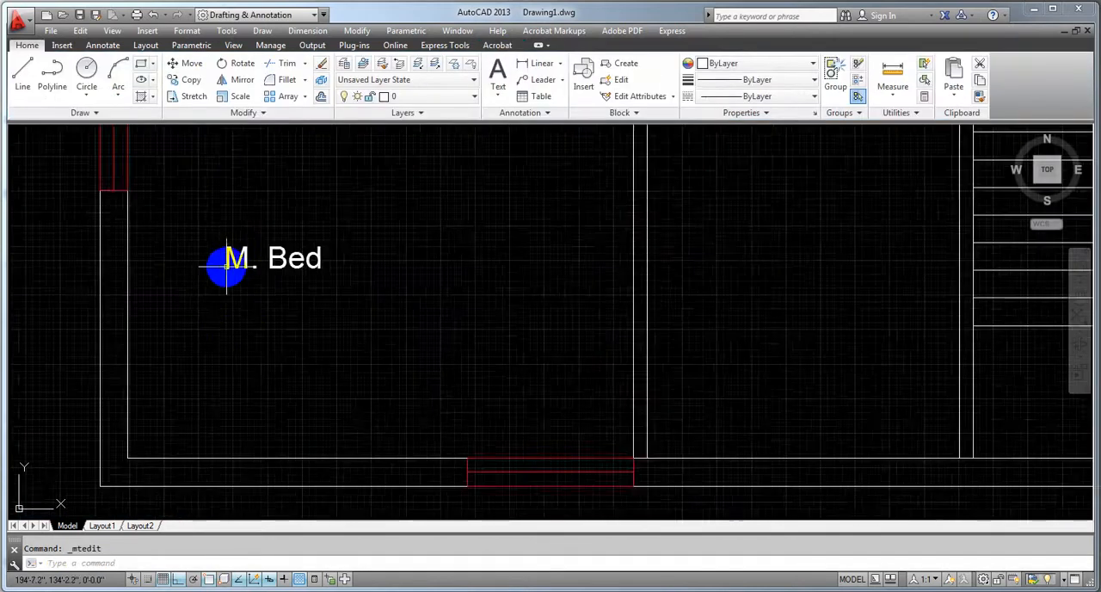
pyautogui.moveTo(238, 321); pyautogui.dragTo(228, 411, button='middle')
pyautogui.scroll(3, 229, 410)
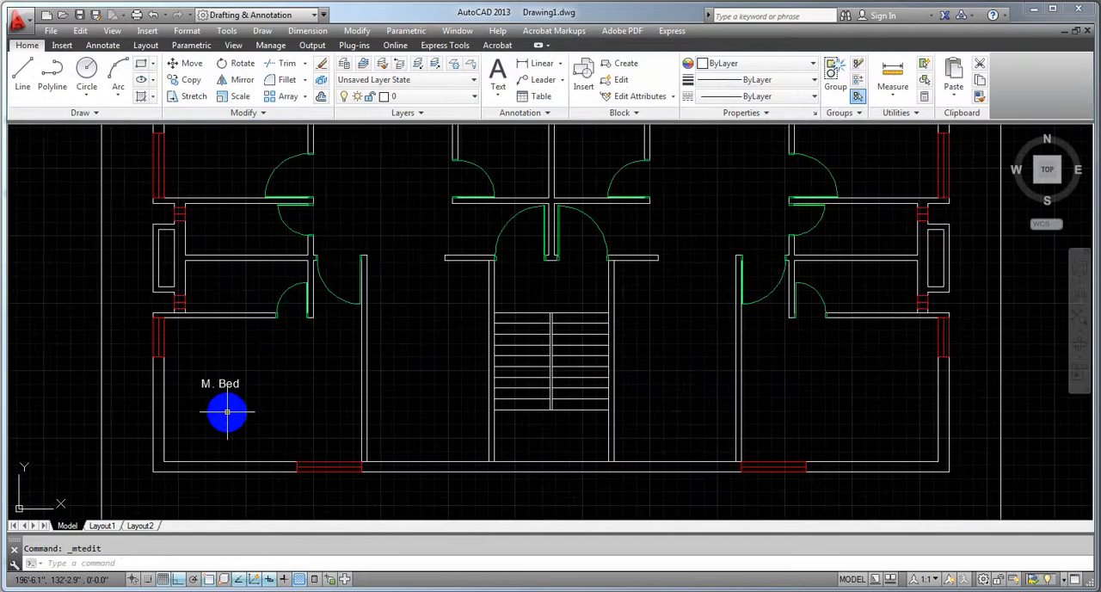
pyautogui.click(203, 379)
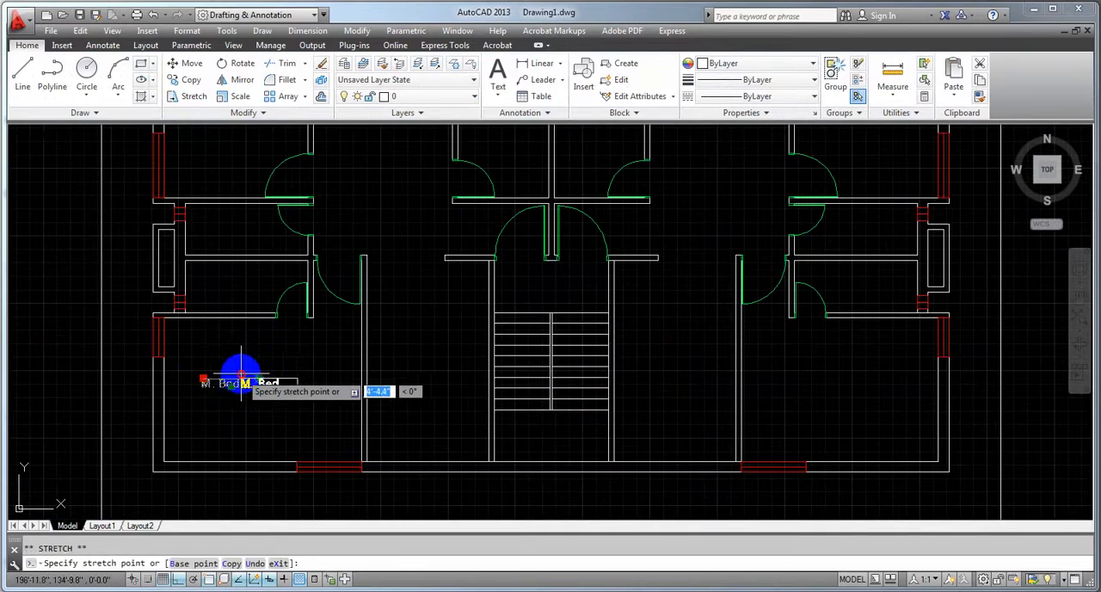
pyautogui.click(227, 380)
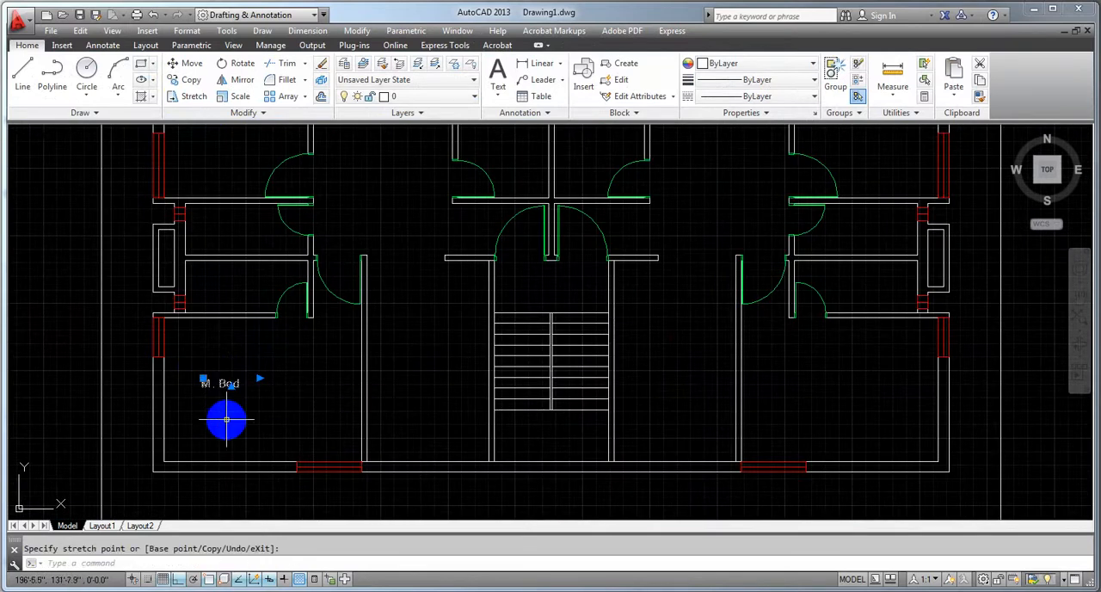
pyautogui.click(204, 379)
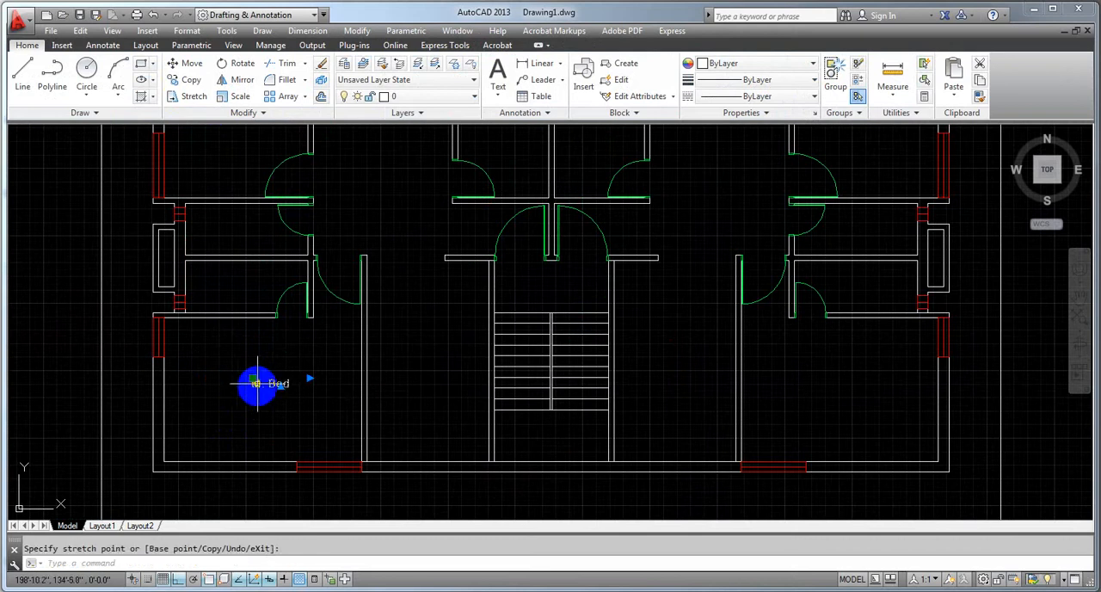
pyautogui.click(222, 379)
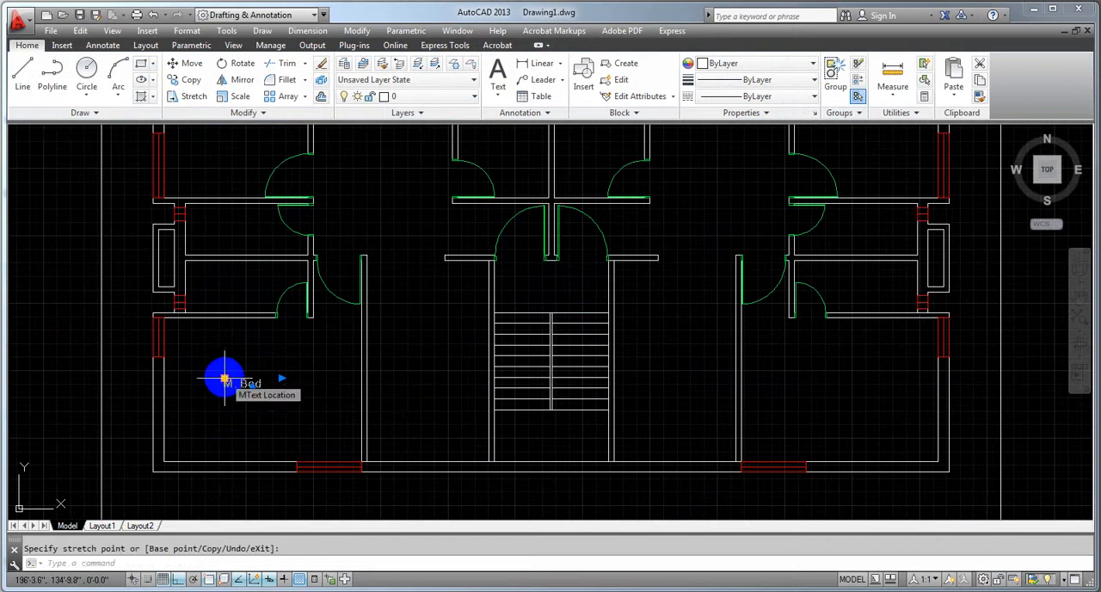
pyautogui.click(228, 411)
pyautogui.press('Escape')
pyautogui.press('Escape')
pyautogui.scroll(-2, 229, 409)
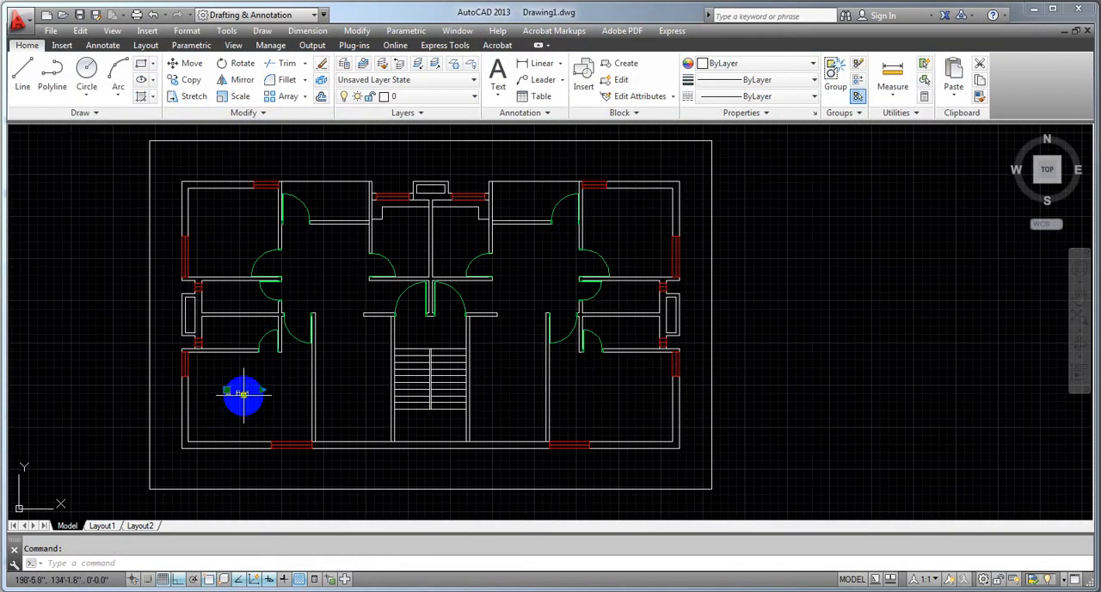
pyautogui.scroll(2, 244, 393)
pyautogui.moveTo(229, 422); pyautogui.dragTo(255, 423, button='middle')
pyautogui.scroll(-2, 255, 422)
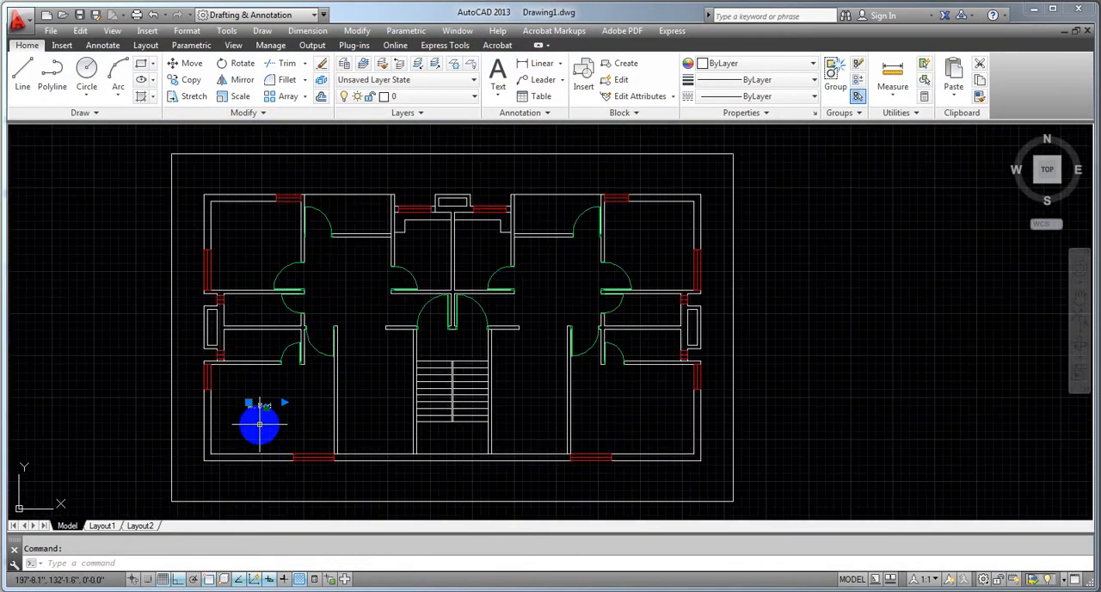
pyautogui.scroll(2, 257, 423)
pyautogui.scroll(-2, 256, 425)
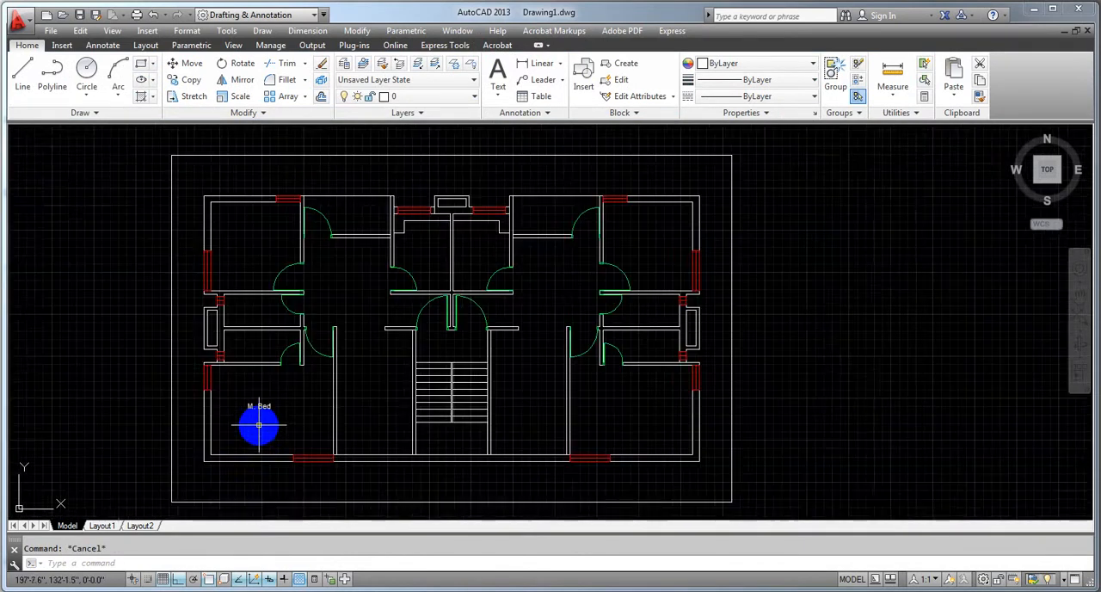
# Copy the "M. Bed" label from the lower-left room and paste it in the middle of the upper-left room
pyautogui.moveTo(255, 425); pyautogui.dragTo(288, 442, button='middle')
pyautogui.scroll(2, 287, 442)
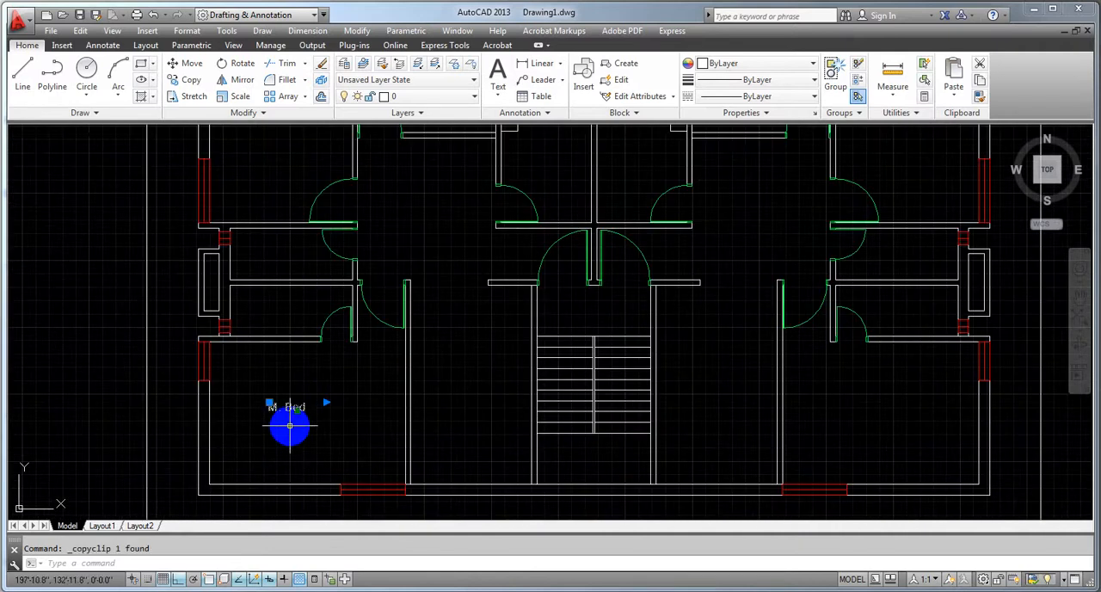
pyautogui.hotkey('ctrl', 'v')
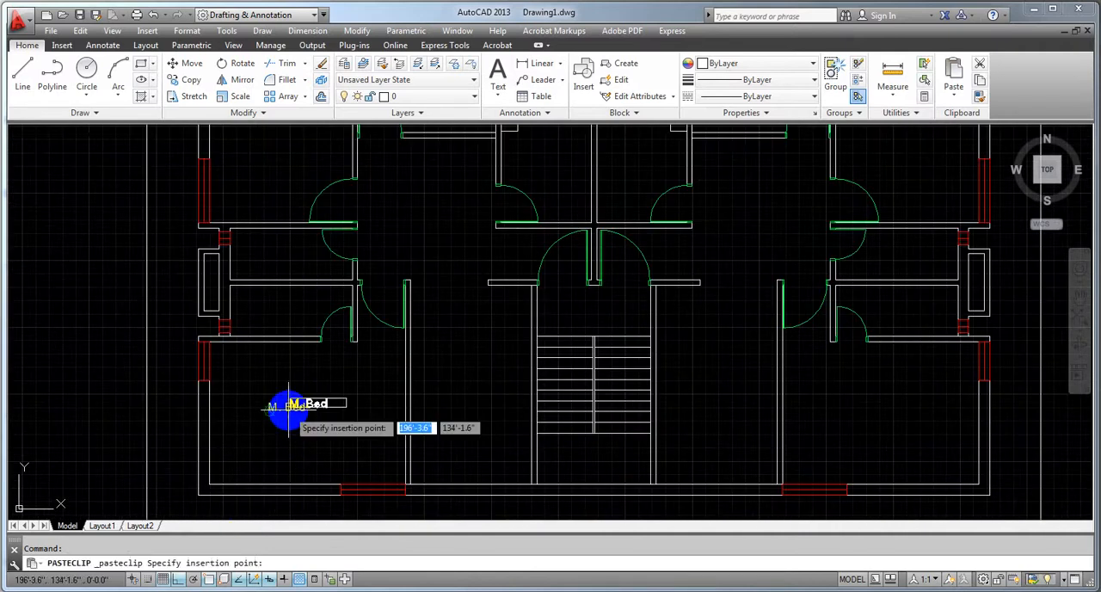
pyautogui.moveTo(280, 315); pyautogui.dragTo(297, 455, button='middle')
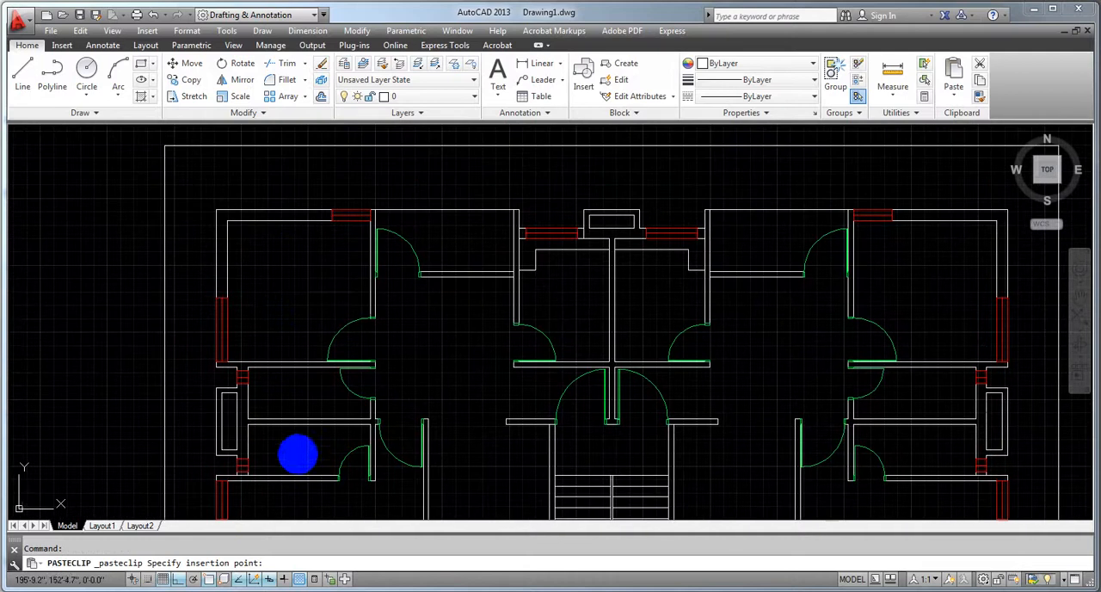
pyautogui.click(275, 293)
# Paste "M. Bed" copies into the small room beside the upper-left bedroom and the room just left of the central wall
pyautogui.hotkey('ctrl', 'c')
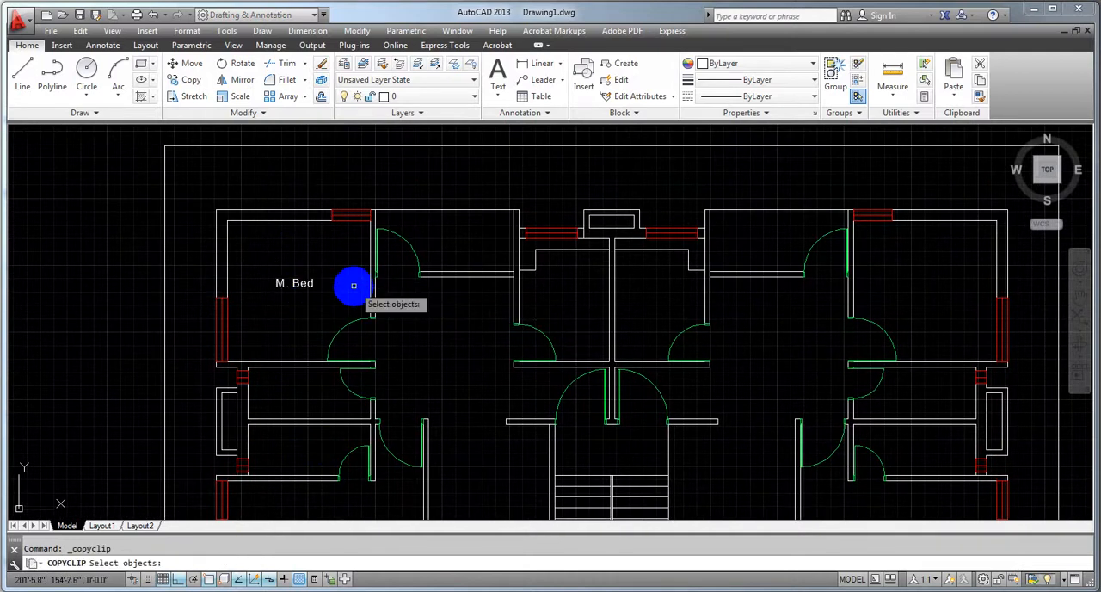
pyautogui.hotkey('ctrl', 'v')
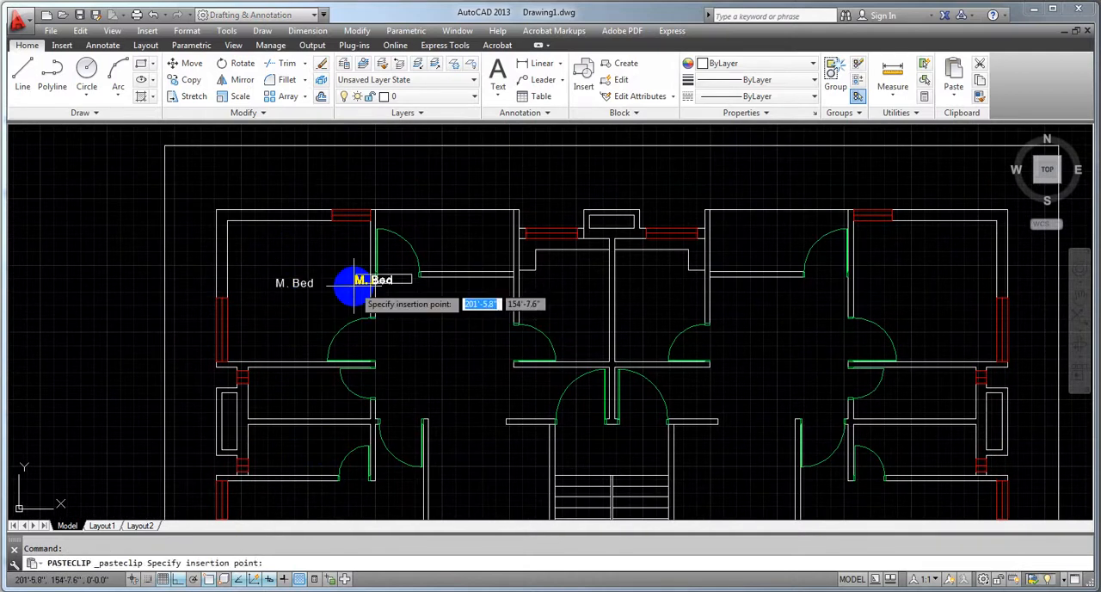
pyautogui.click(437, 247)
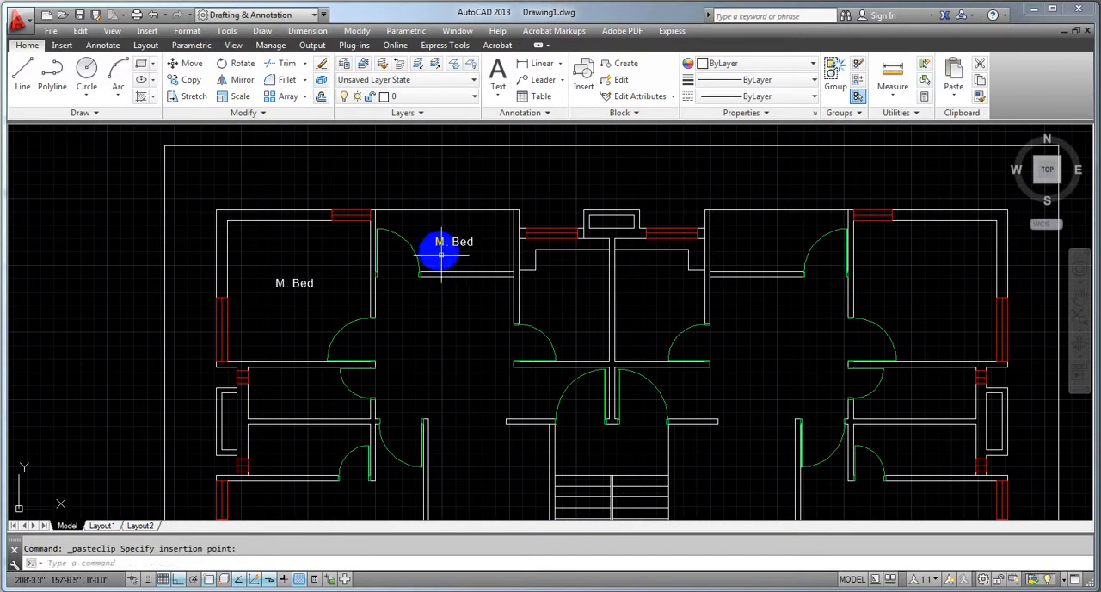
pyautogui.hotkey('ctrl', 'v')
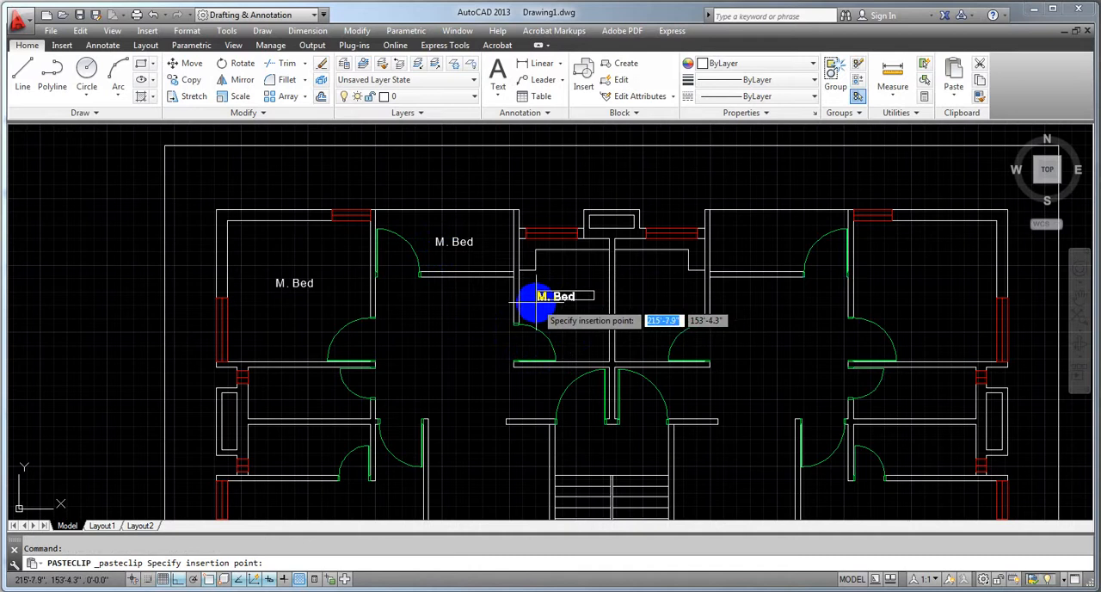
pyautogui.click(536, 301)
# Place an "M. Bed" copy in the room just right of the central wall and erase it again
pyautogui.hotkey('ctrl', 'v')
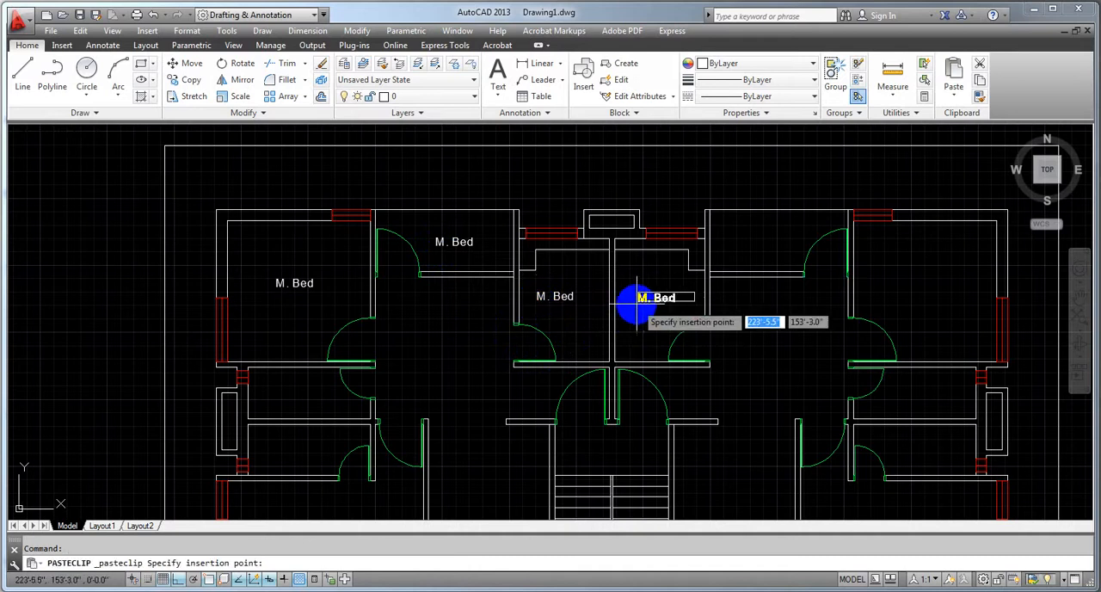
pyautogui.click(634, 301)
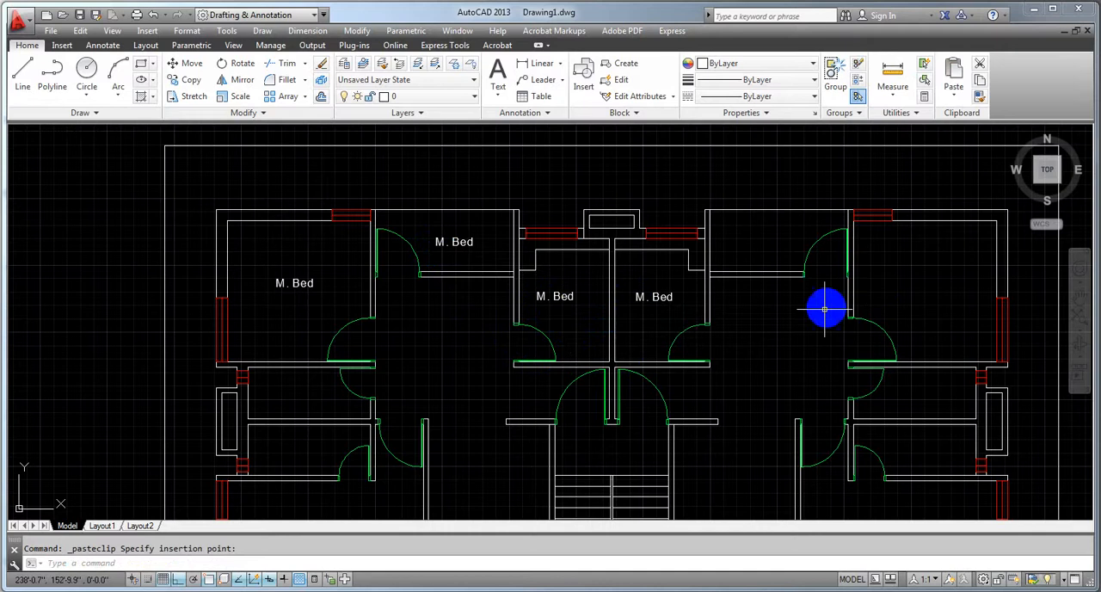
pyautogui.scroll(-2, 797, 336)
pyautogui.scroll(5, 702, 320)
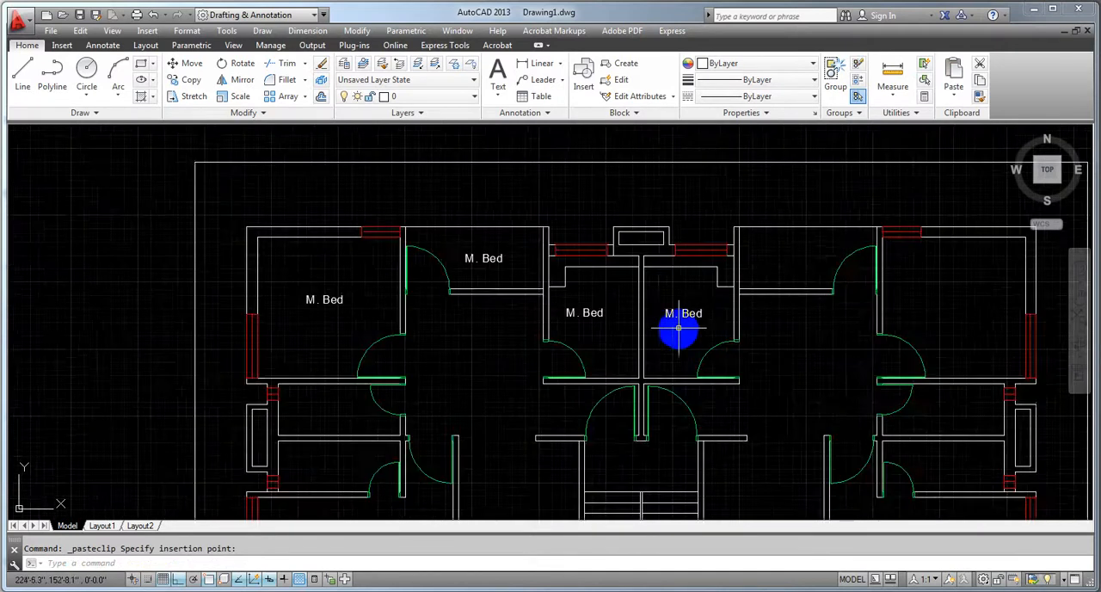
pyautogui.scroll(-5, 775, 249)
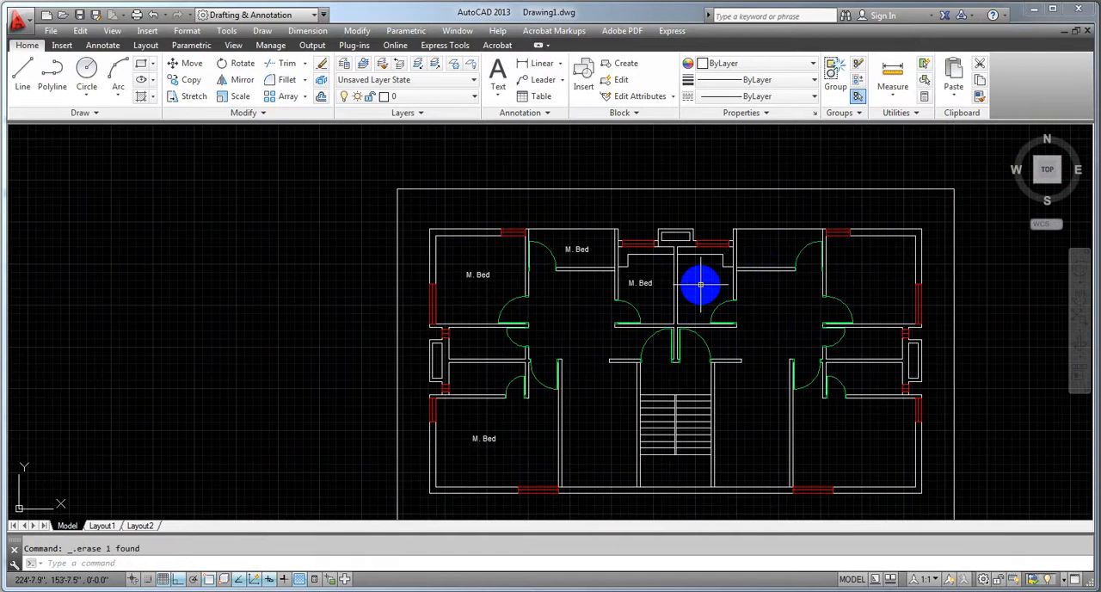
# Paste "M. Bed" copies into the lower room left of the stairs and the open area above it
pyautogui.scroll(3, 669, 357)
pyautogui.scroll(-3, 713, 364)
pyautogui.scroll(1, 679, 387)
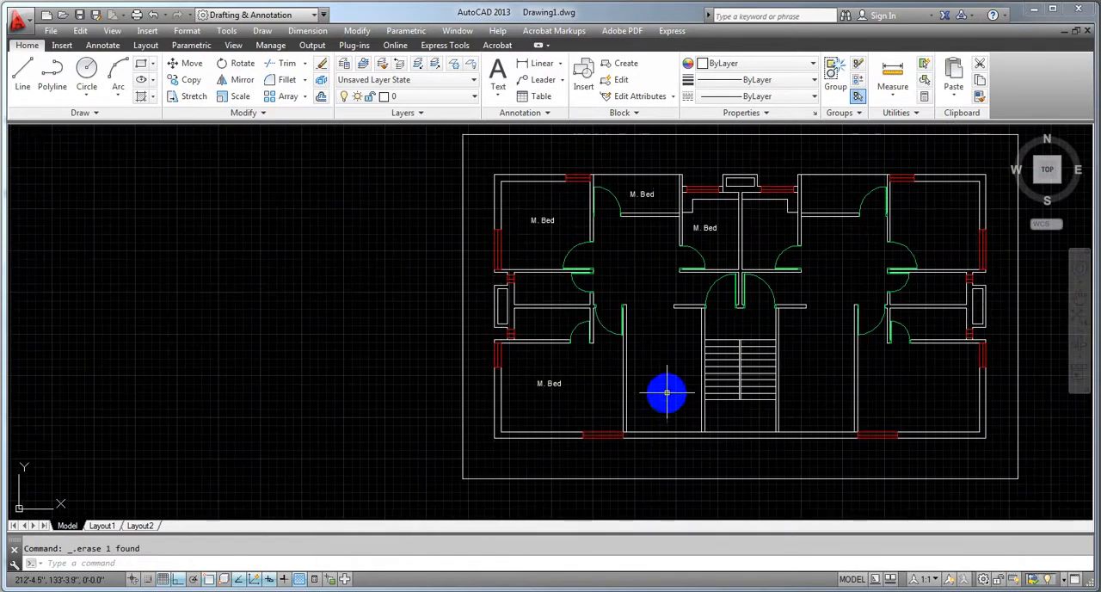
pyautogui.hotkey('ctrl', 'v')
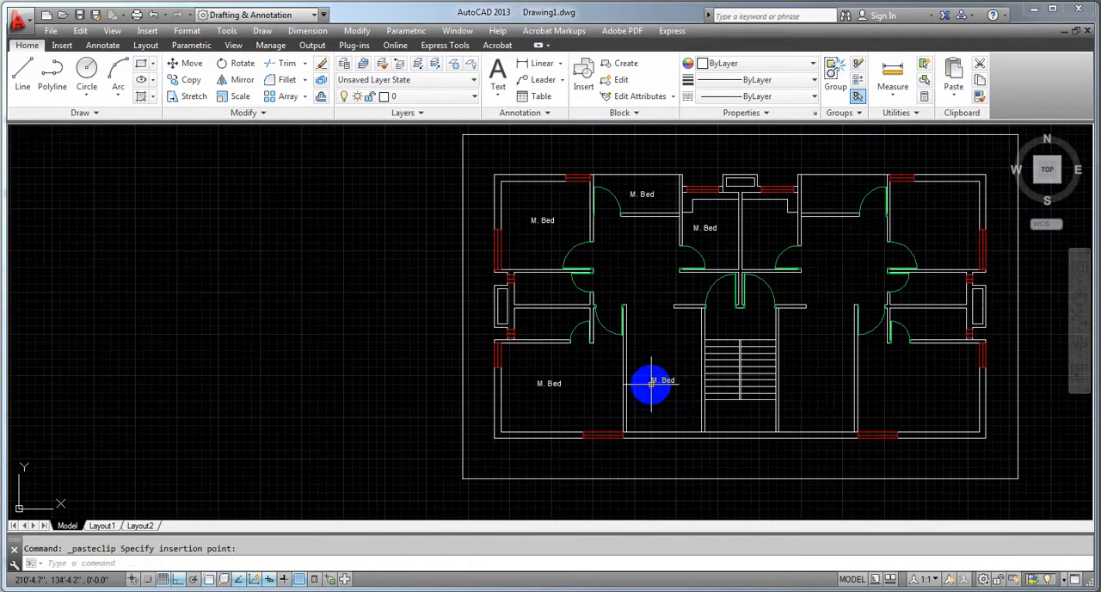
pyautogui.click(651, 385)
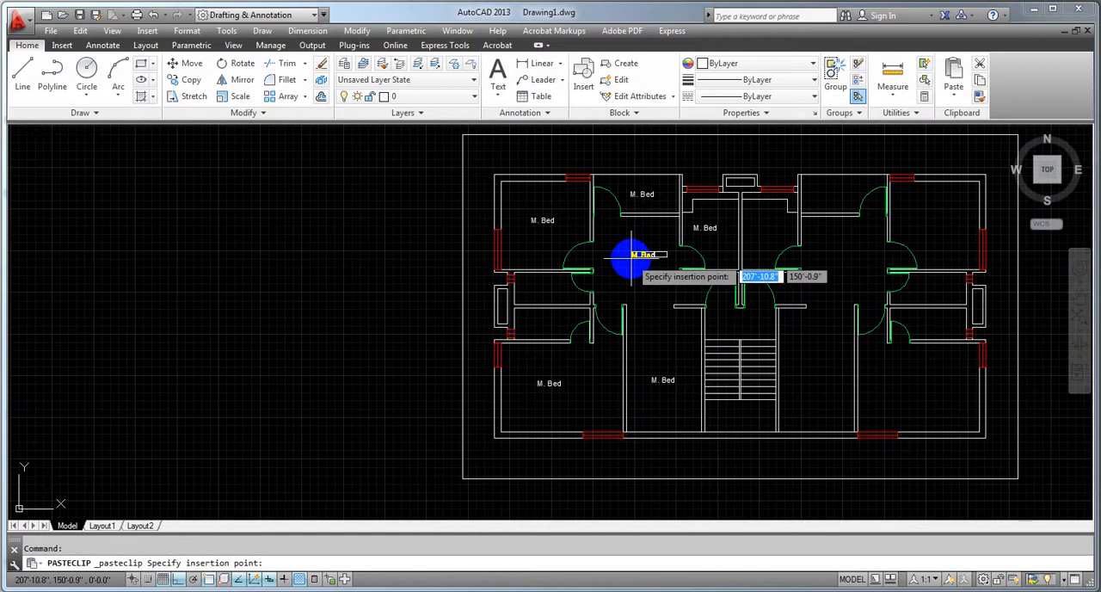
pyautogui.scroll(2, 517, 299)
# Paste "M. Bed" copies into the two small rooms between the upper-left and lower-left bedrooms
pyautogui.hotkey('ctrl', 'v')
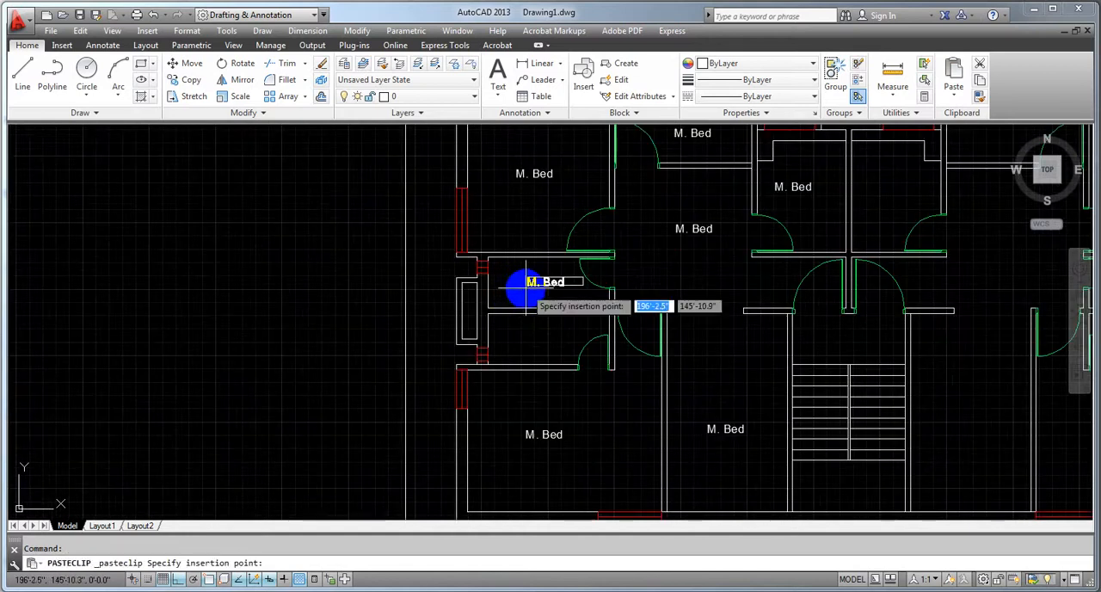
pyautogui.click(521, 291)
pyautogui.hotkey('ctrl', 'v')
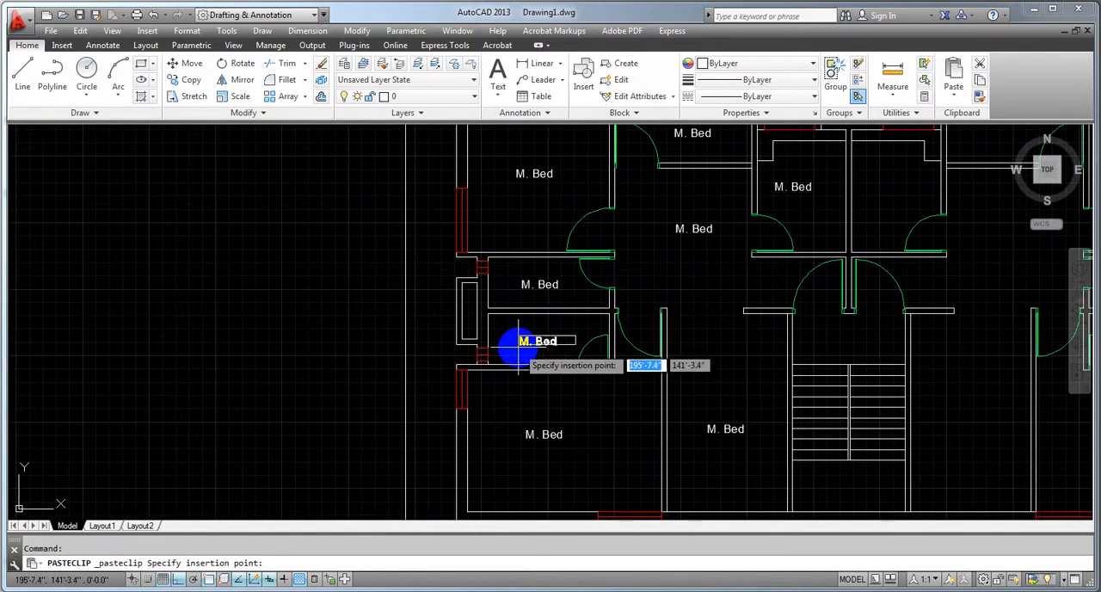
pyautogui.click(512, 341)
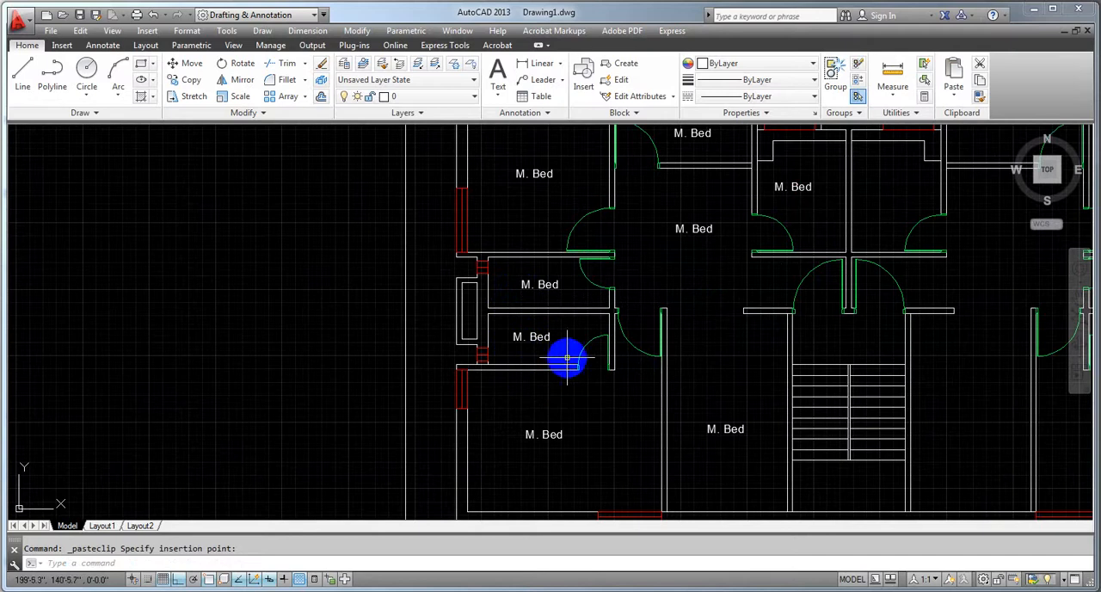
# Move the label in the upper of the two small left-side rooms slightly upward by its location grip and deselect it
pyautogui.click(542, 284)
pyautogui.click(522, 282)
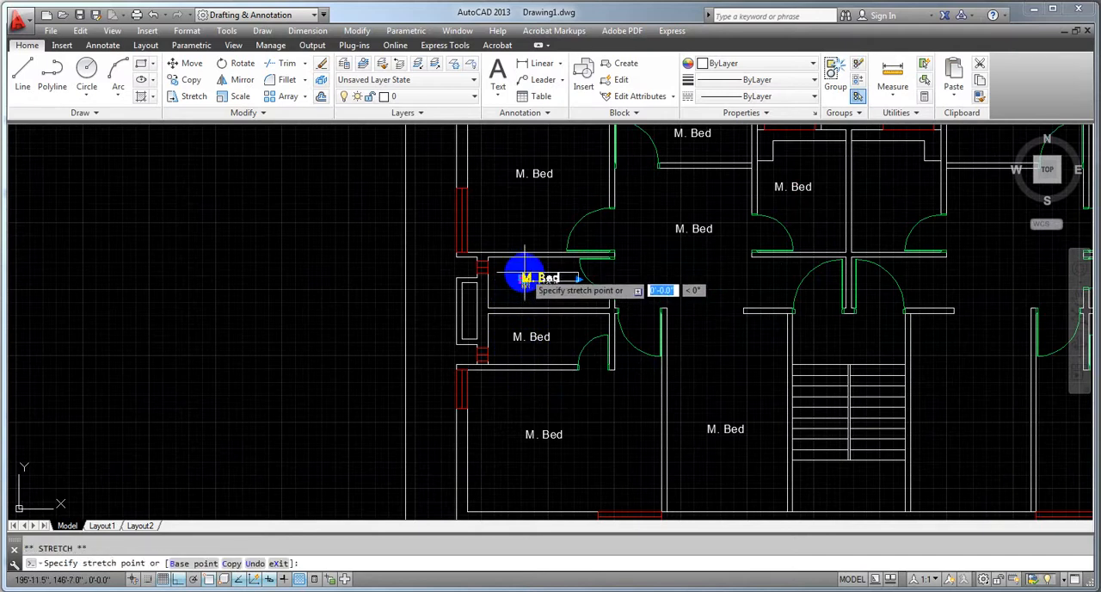
pyautogui.click(522, 267)
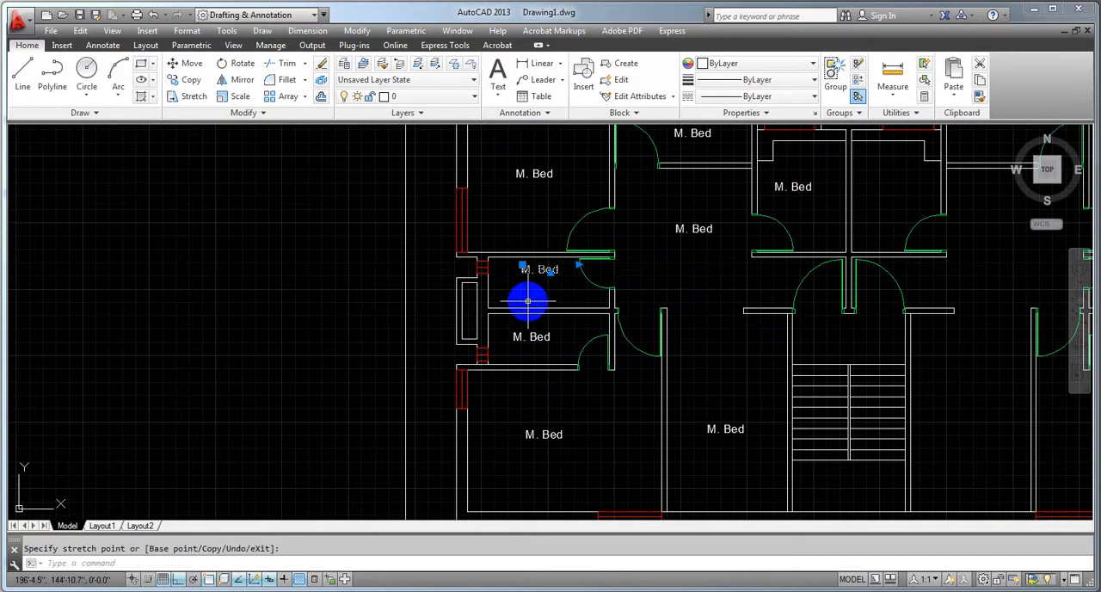
pyautogui.press('Escape')
pyautogui.scroll(-3, 555, 348)
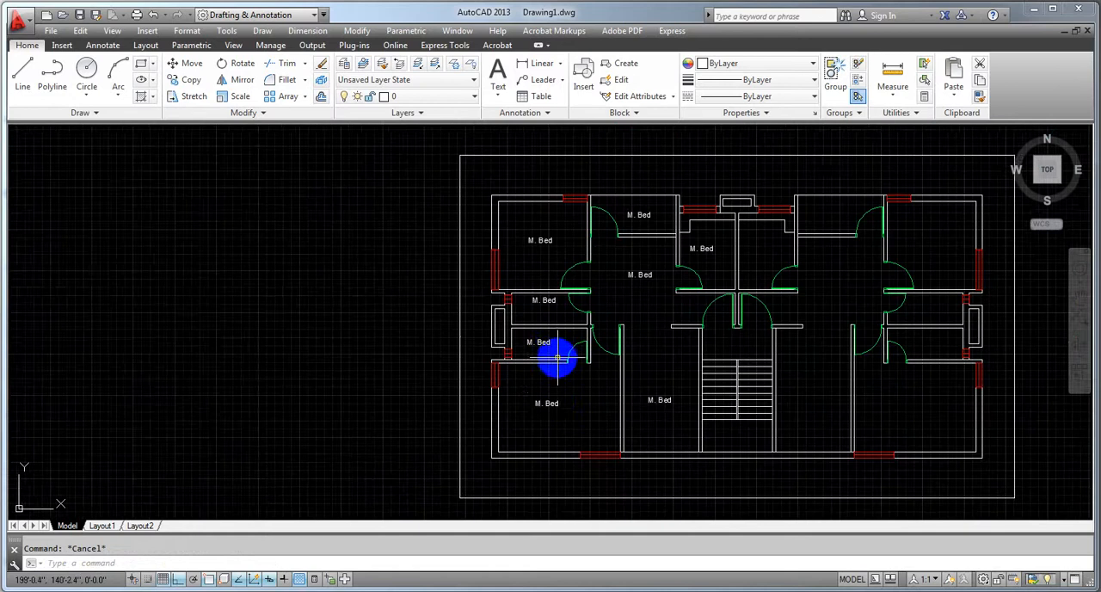
pyautogui.scroll(5, 548, 344)
pyautogui.click(523, 395)
pyautogui.scroll(-4, 524, 400)
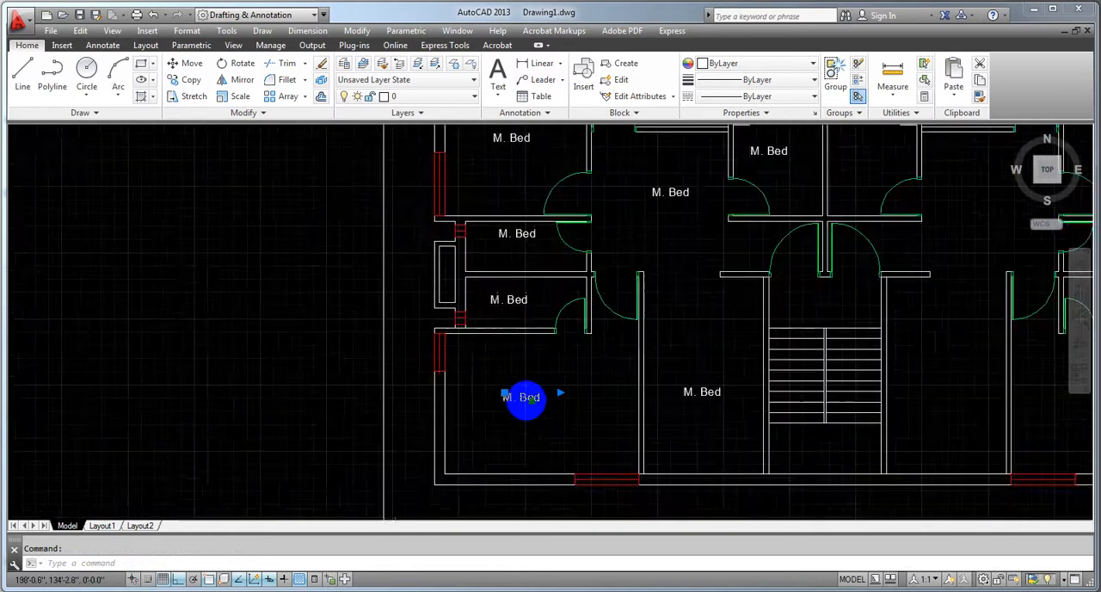
pyautogui.click(531, 414)
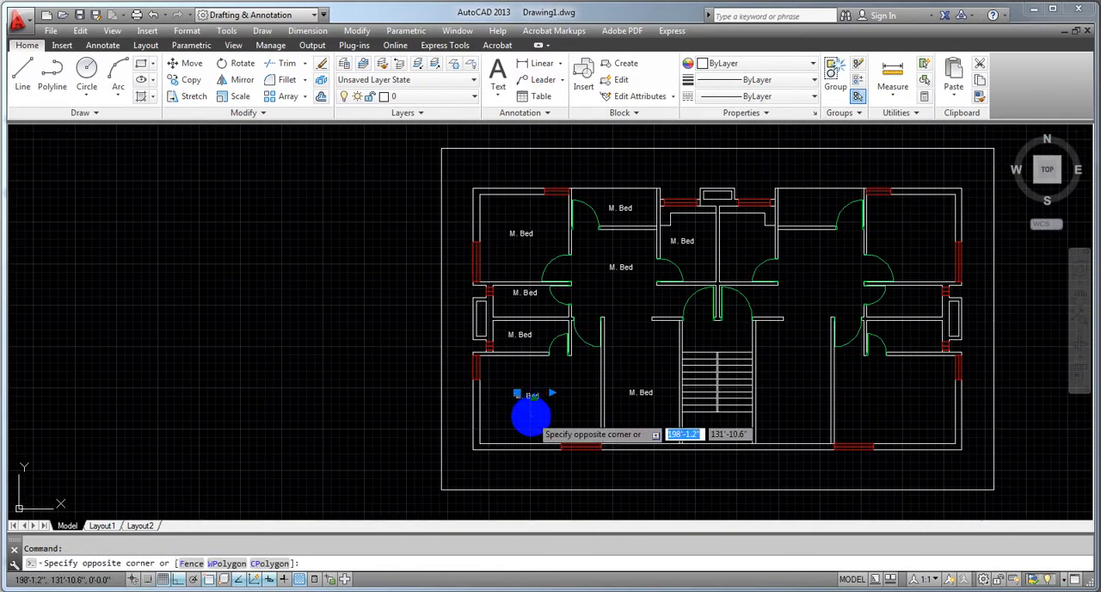
pyautogui.press('Escape')
pyautogui.press('Escape')
pyautogui.scroll(5, 568, 402)
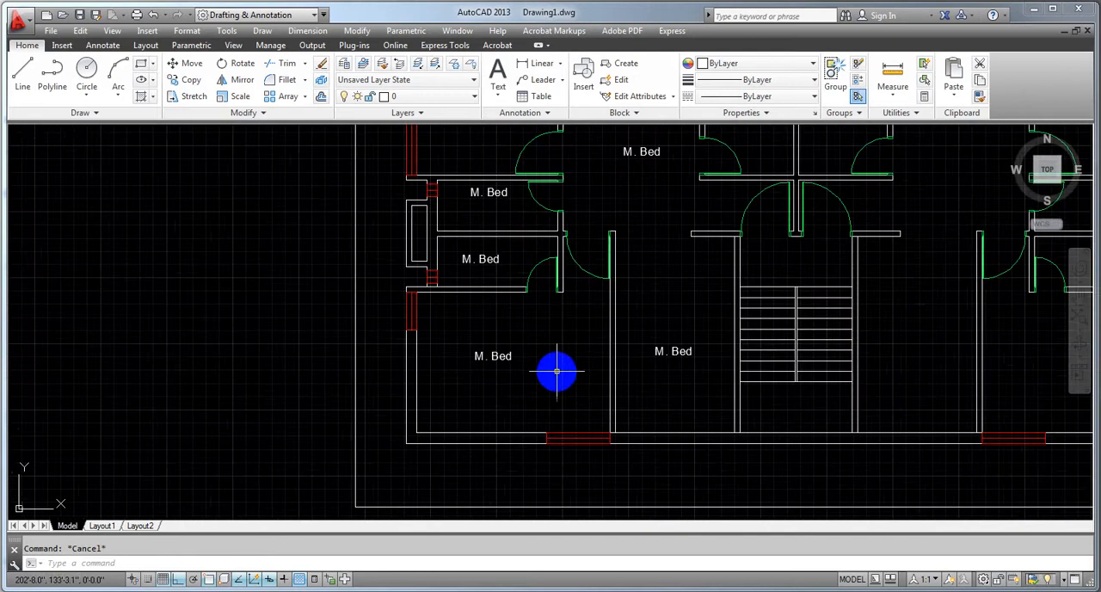
# Add a horizontal linear dimension between the inner side walls of the lower-left bedroom, placed below its label
pyautogui.click(535, 64)
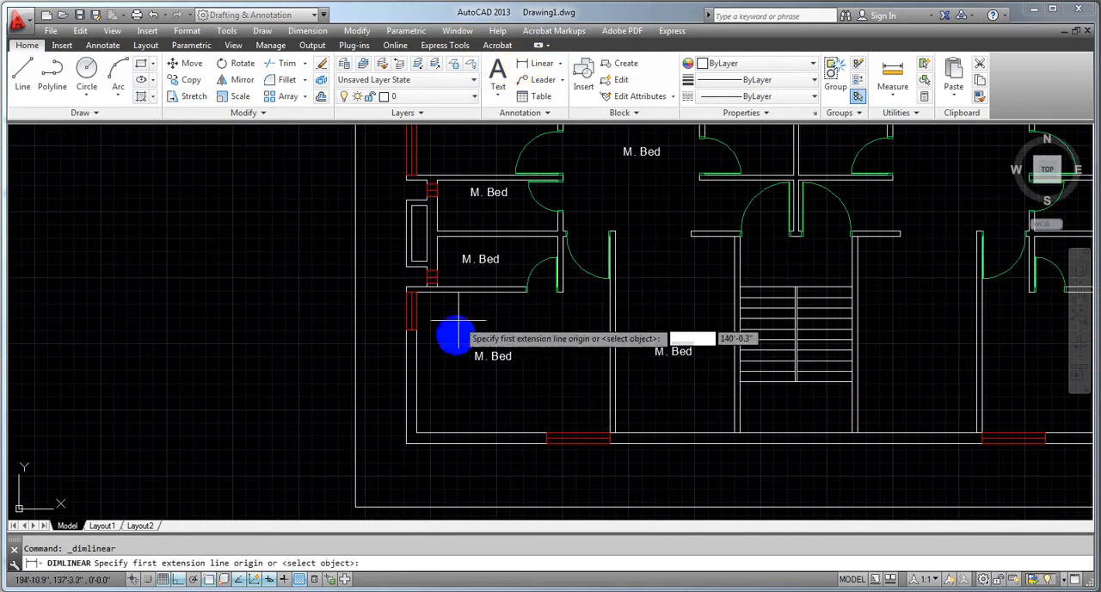
pyautogui.click(417, 407)
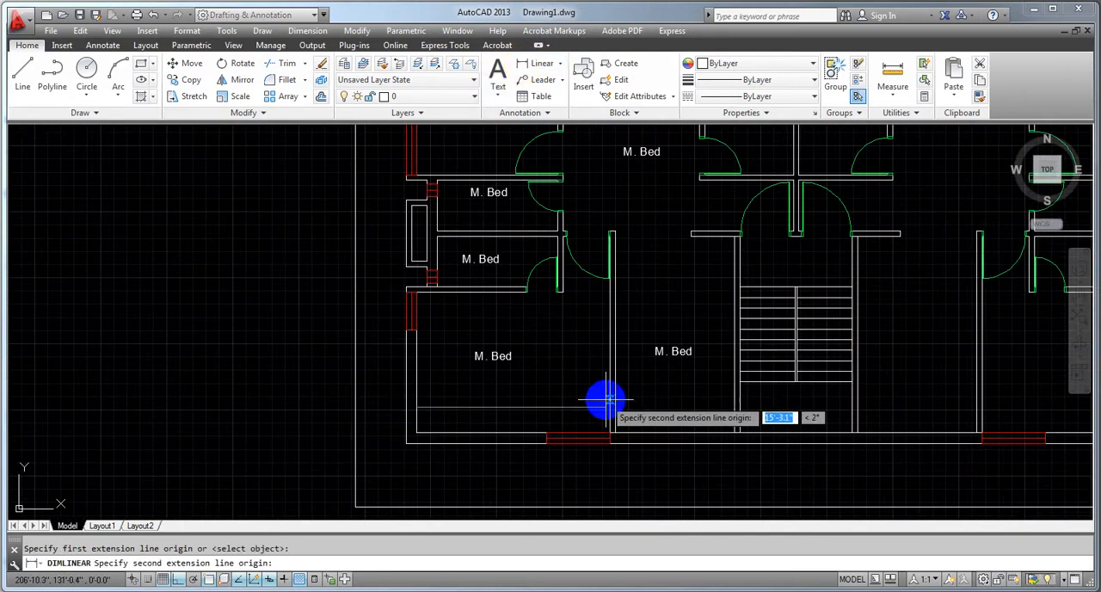
pyautogui.click(604, 407)
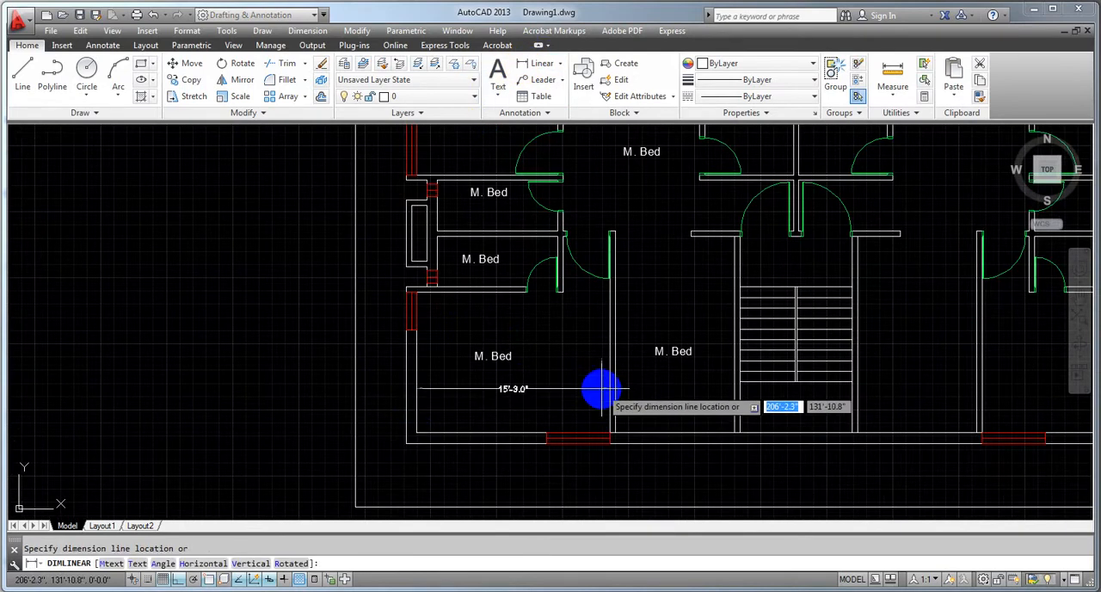
pyautogui.click(603, 397)
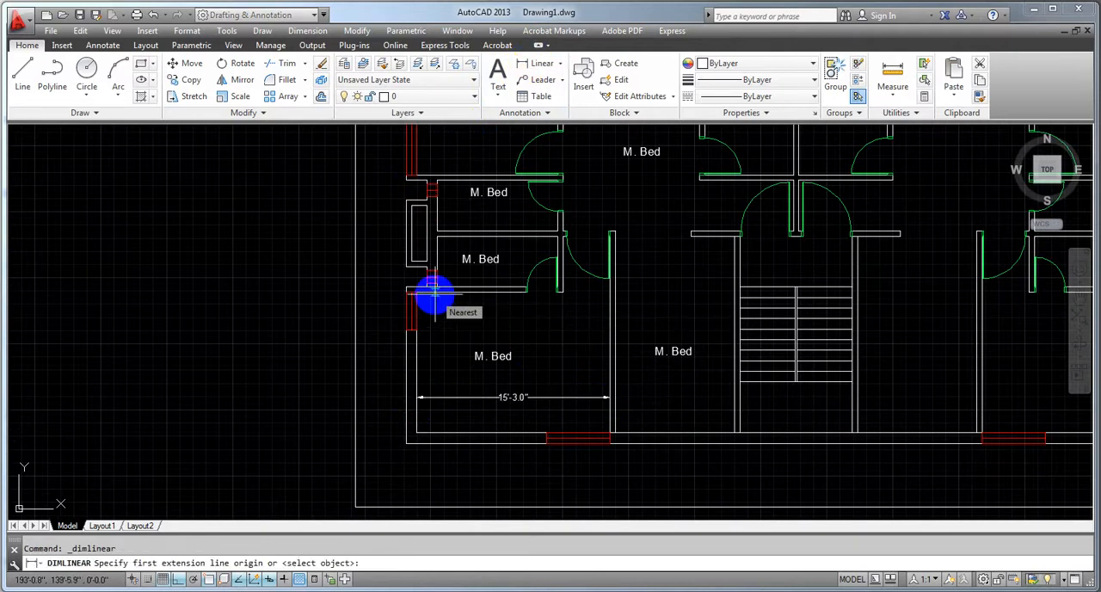
# Add a vertical linear dimension between the lower and upper inner walls of the lower-left bedroom, placed left of its label
pyautogui.click(432, 292)
pyautogui.click(437, 397)
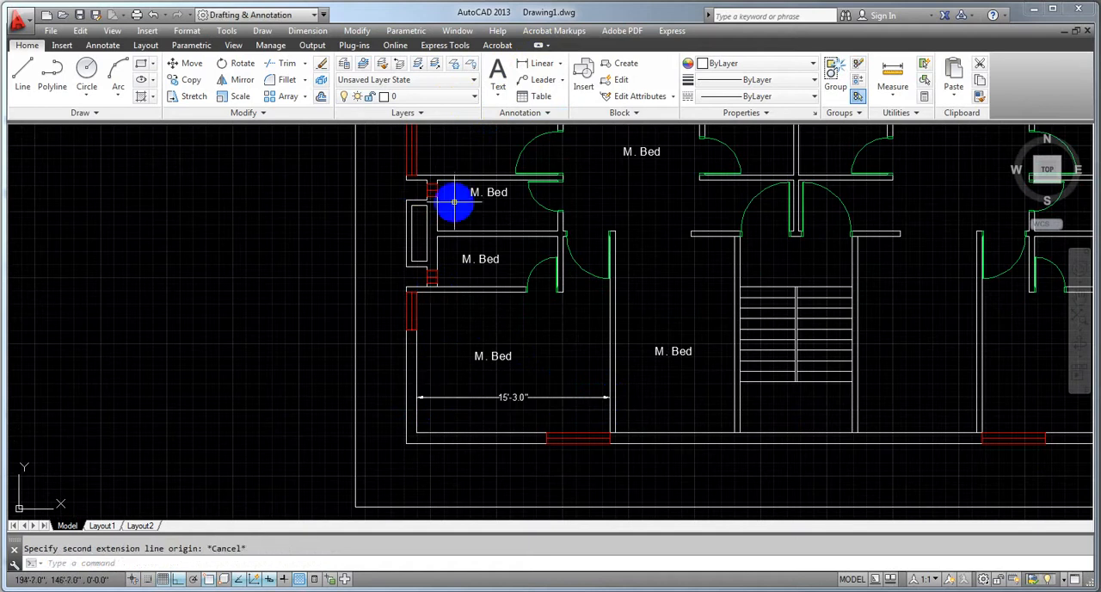
pyautogui.click(540, 64)
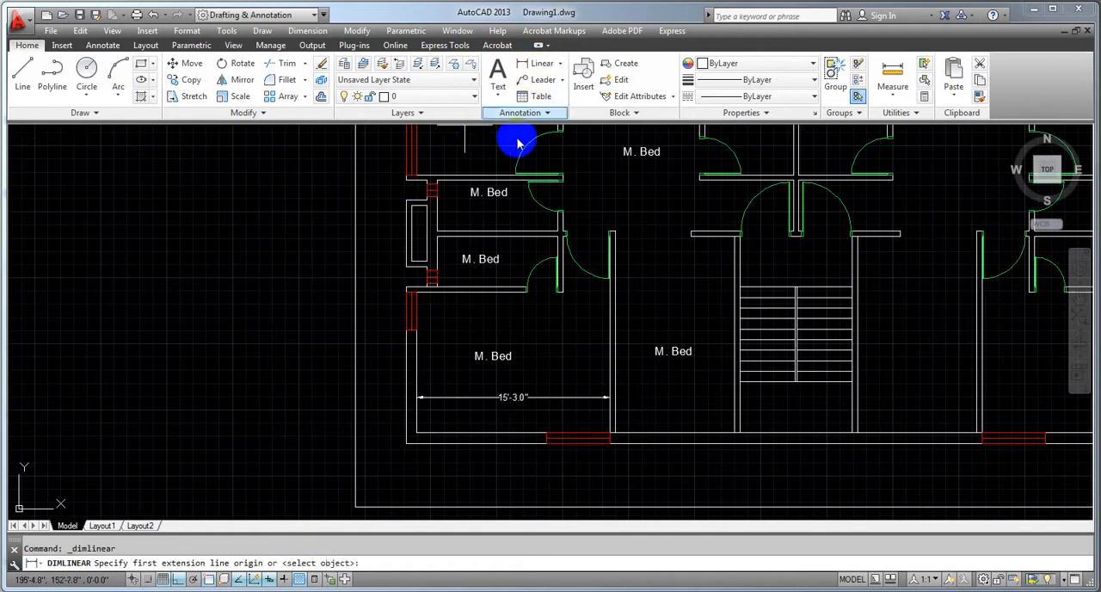
pyautogui.click(453, 432)
pyautogui.click(453, 292)
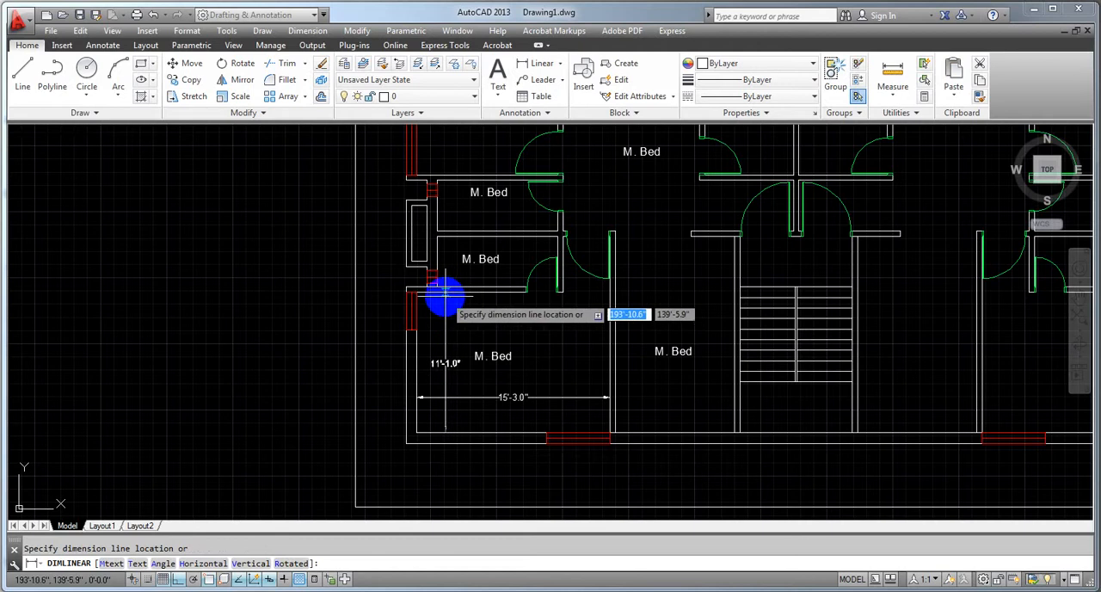
pyautogui.click(445, 297)
pyautogui.scroll(4, 429, 344)
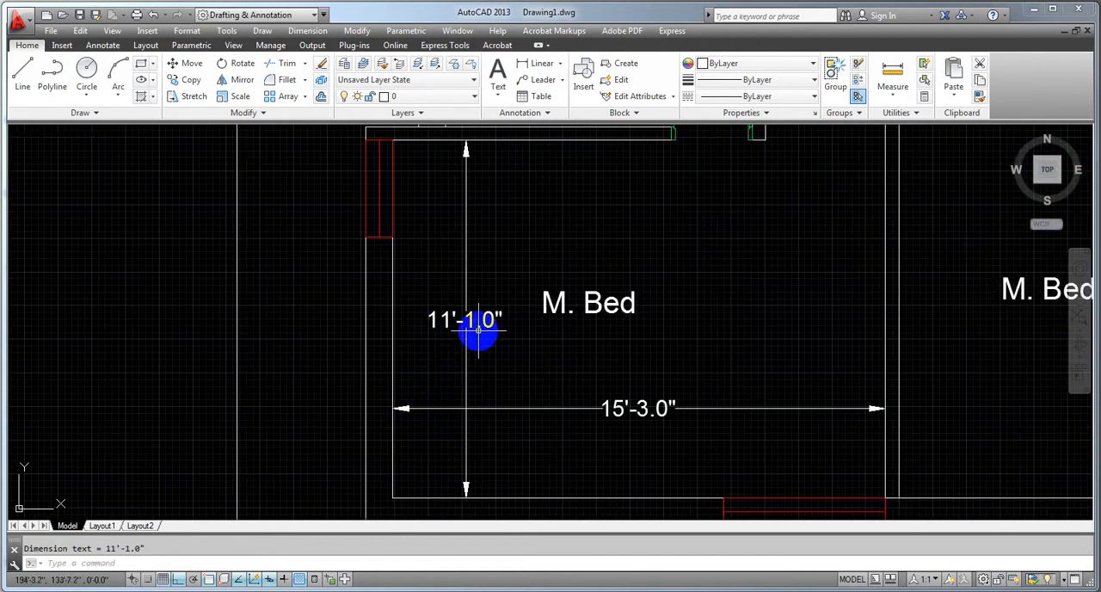
pyautogui.scroll(-3, 486, 387)
pyautogui.scroll(-2, 611, 409)
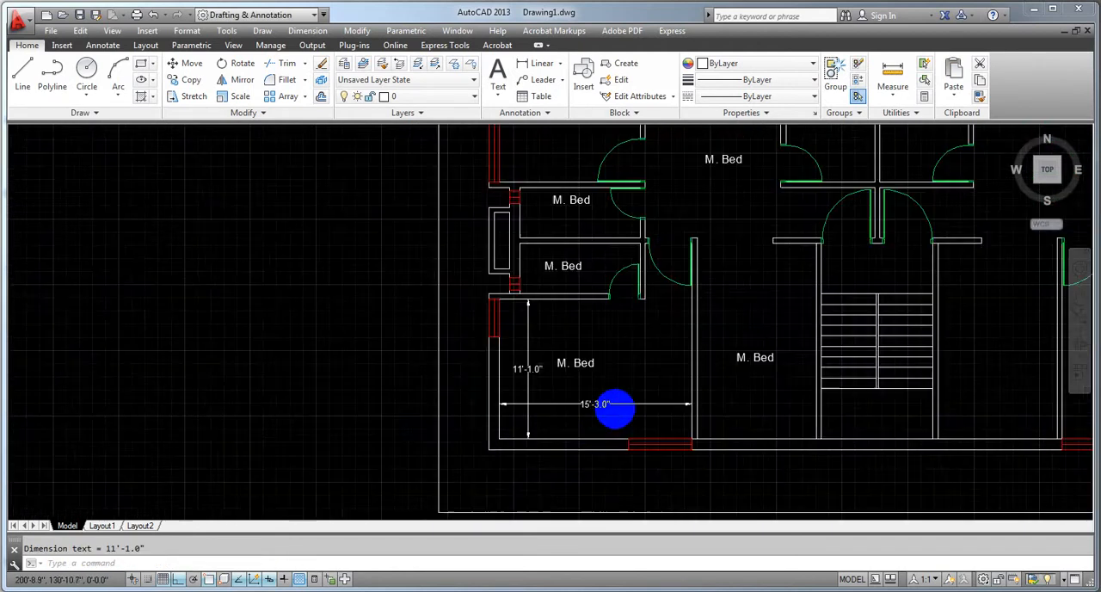
# Add a vertical linear dimension between the upper and lower inner walls of the lower small left-side room, left of its label
pyautogui.scroll(-3, 615, 411)
pyautogui.scroll(3, 579, 400)
pyautogui.scroll(-3, 577, 418)
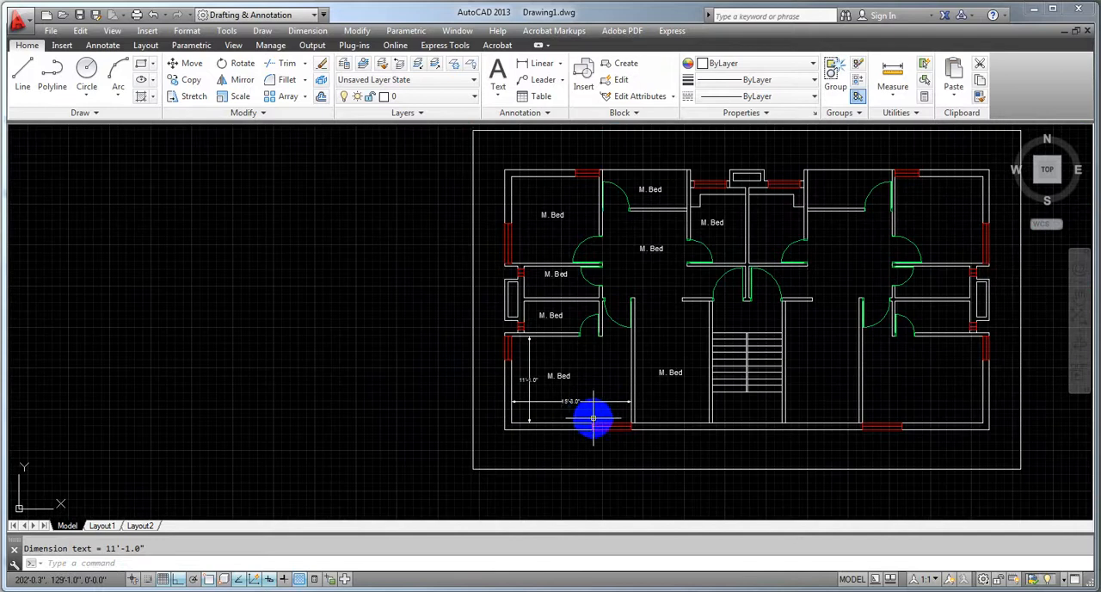
pyautogui.scroll(5, 482, 410)
pyautogui.moveTo(438, 413); pyautogui.dragTo(433, 480, button='middle')
pyautogui.scroll(2, 372, 238)
pyautogui.moveTo(349, 264); pyautogui.dragTo(368, 311, button='middle')
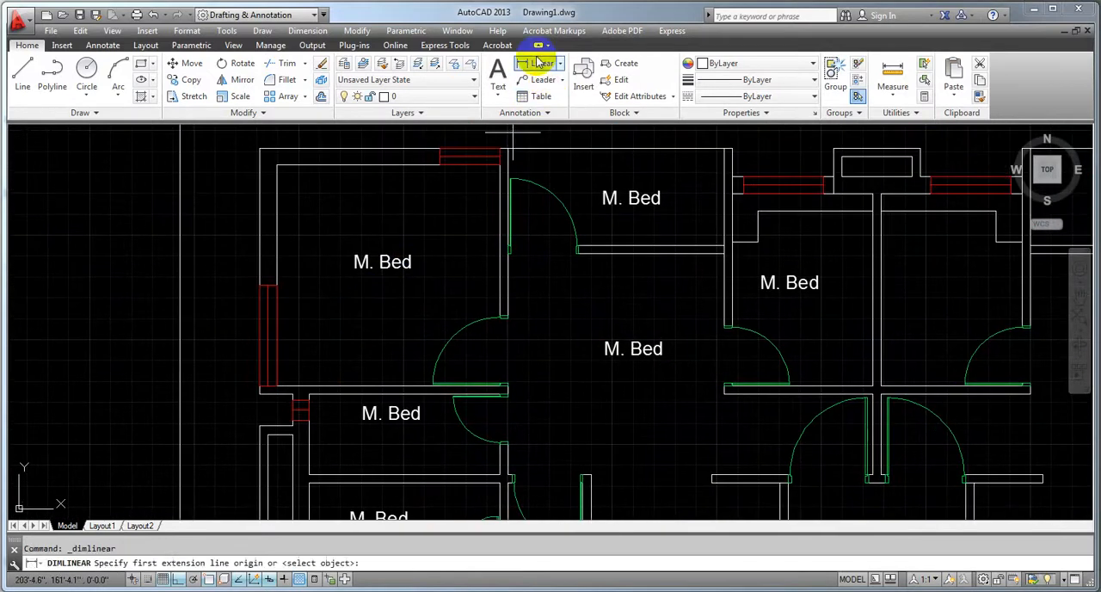
pyautogui.scroll(-4, 325, 183)
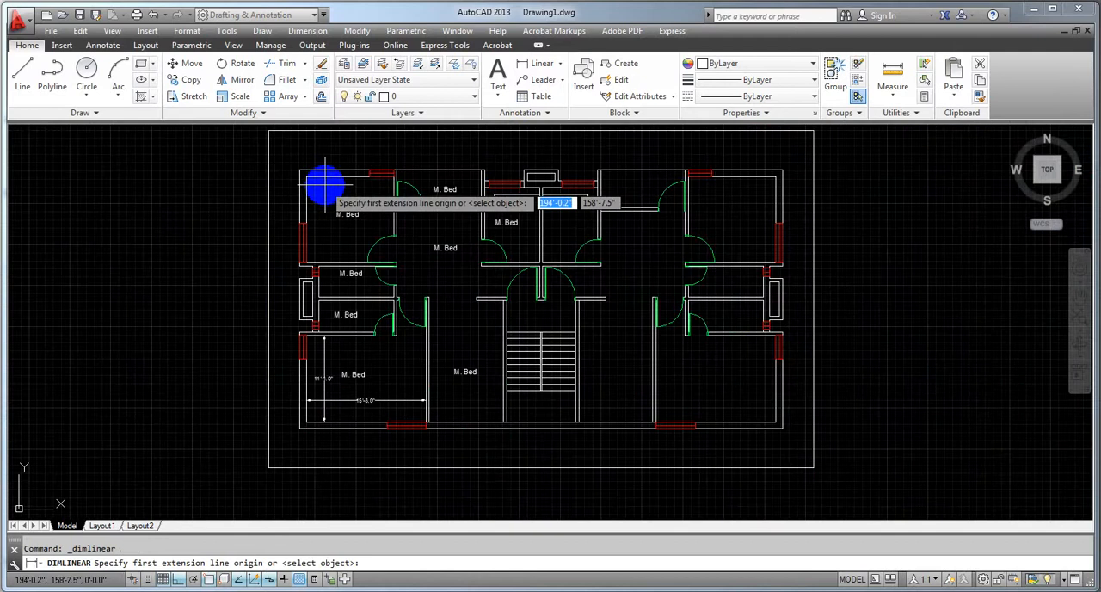
pyautogui.scroll(4, 295, 327)
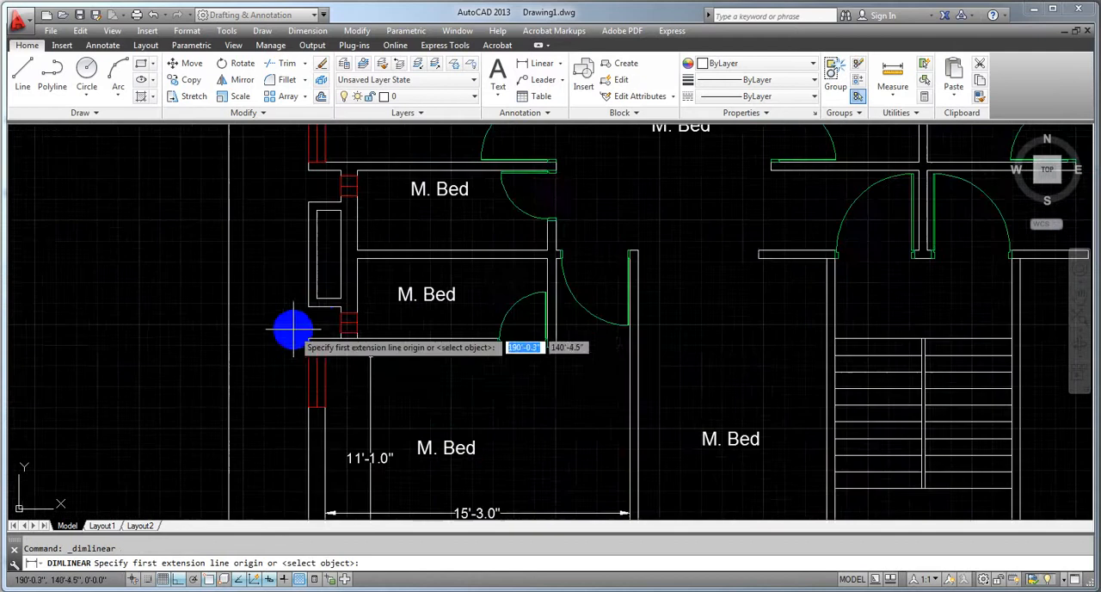
pyautogui.click(372, 256)
pyautogui.click(369, 340)
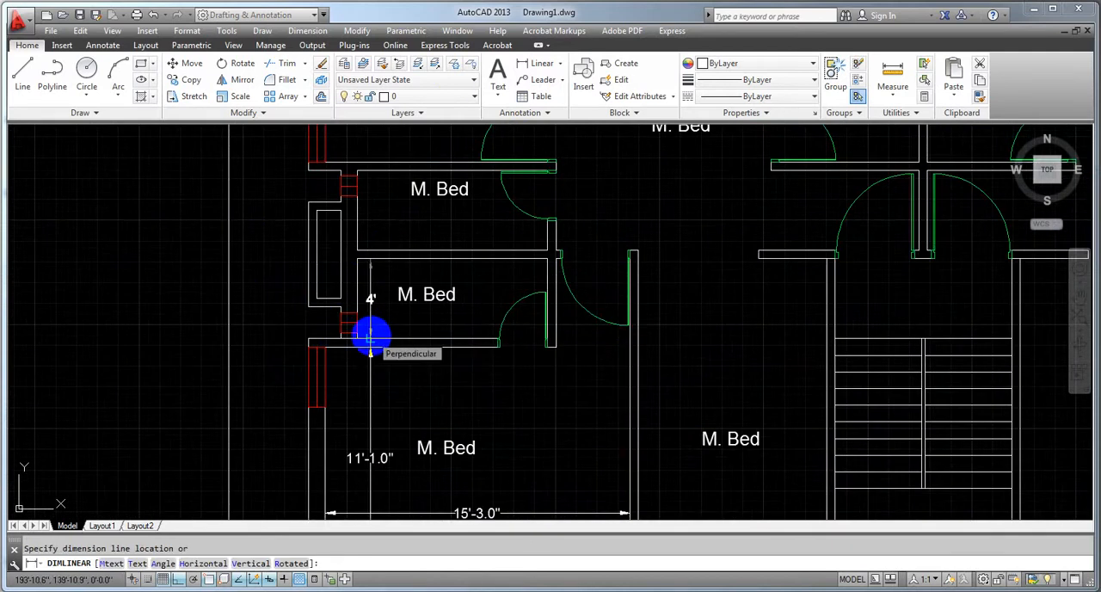
pyautogui.click(371, 340)
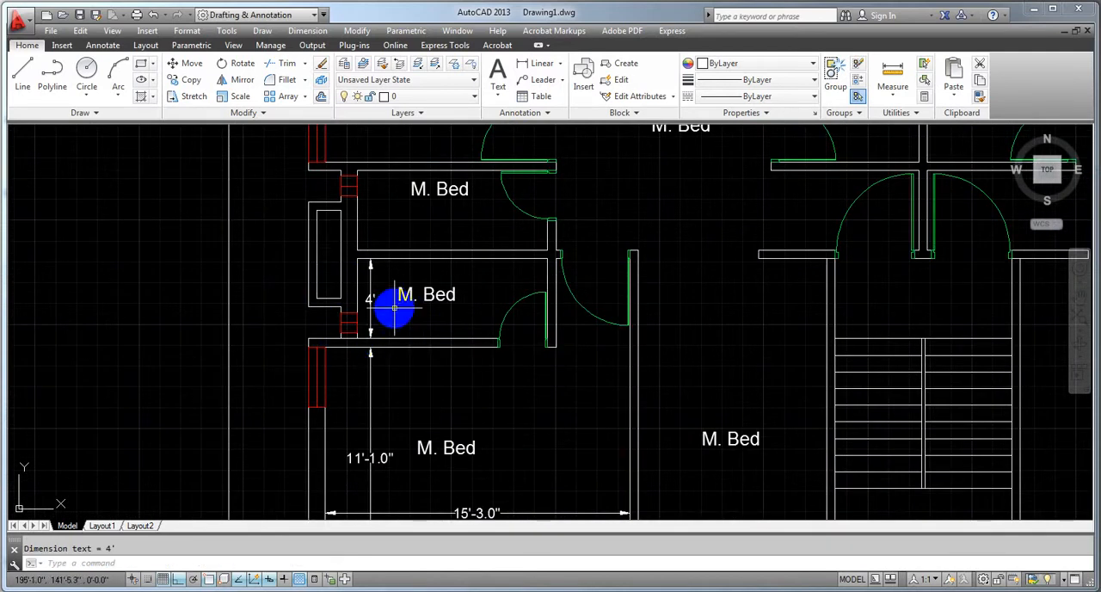
# Add a horizontal linear dimension between the inner side walls of the lower small left-side room, placed above its label
pyautogui.click(535, 62)
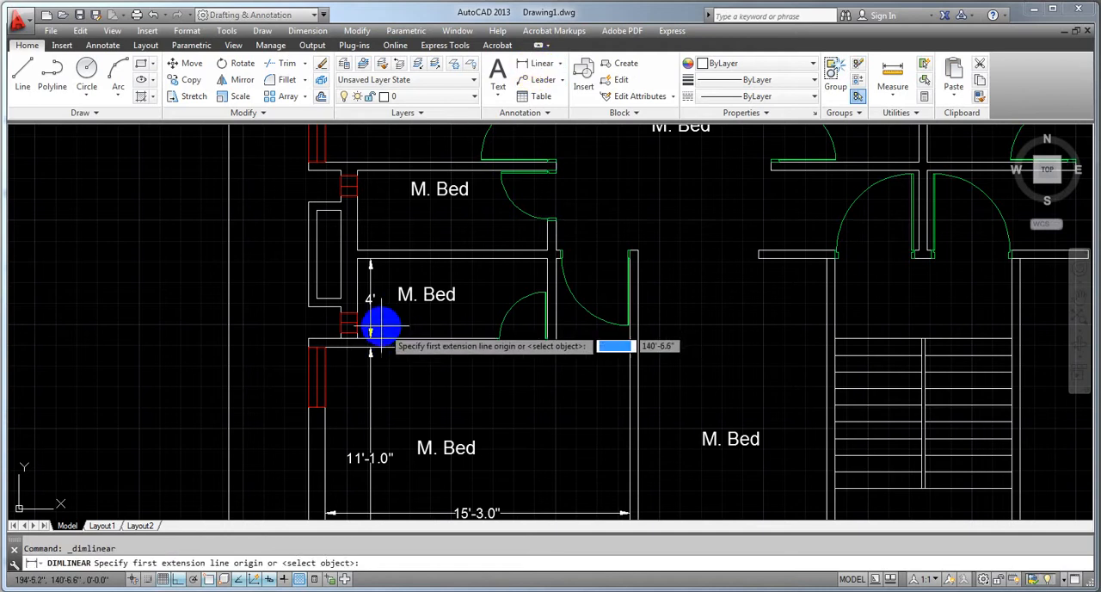
pyautogui.click(368, 280)
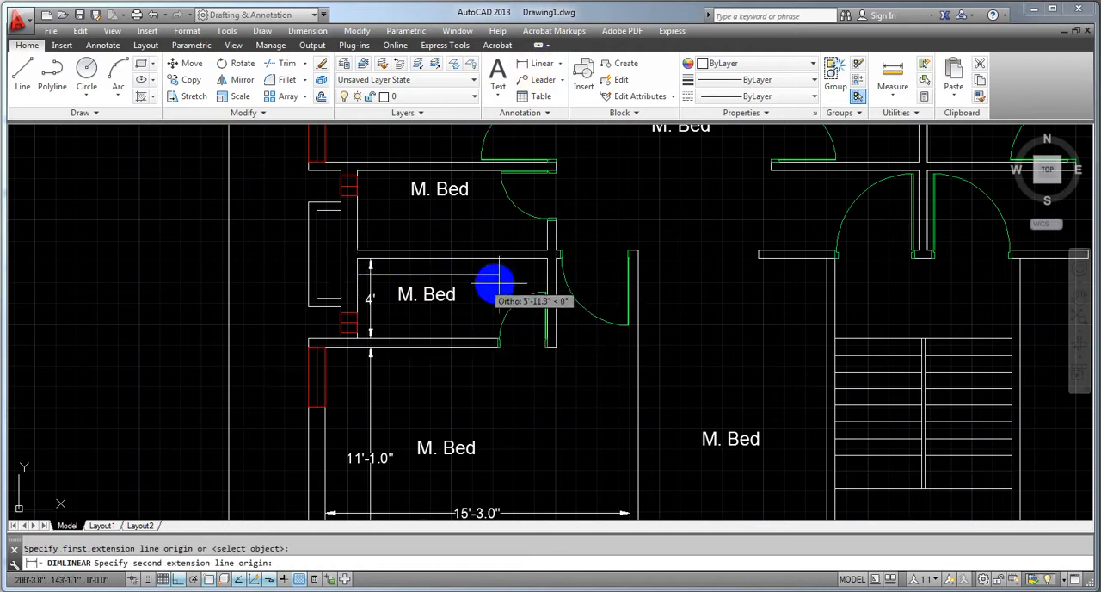
pyautogui.click(545, 283)
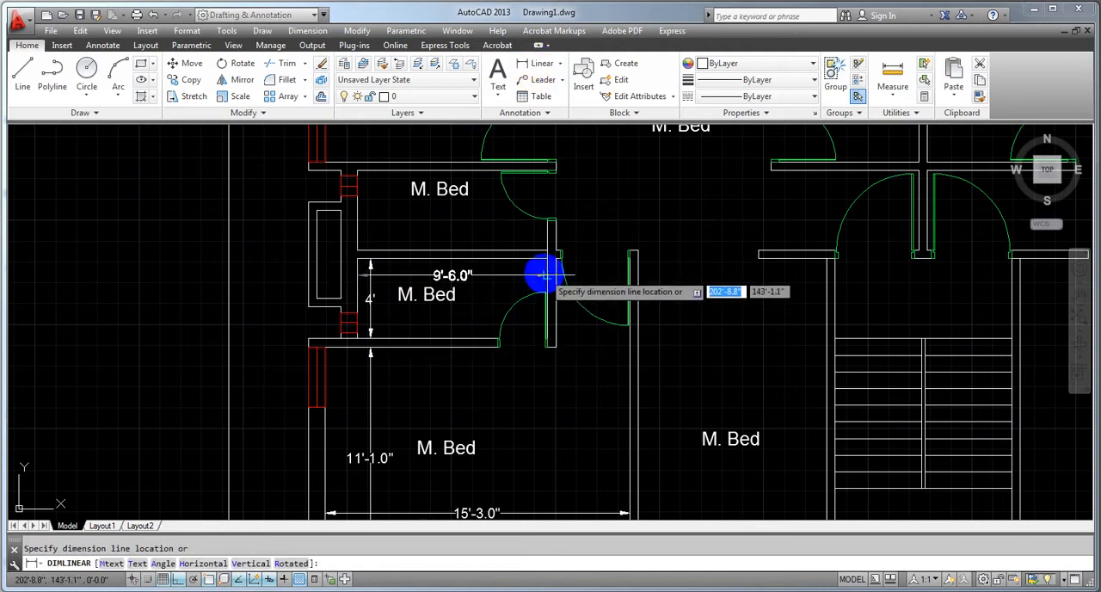
pyautogui.click(541, 273)
# Add a horizontal linear dimension between the inner side walls of the upper small left-side room, placed below its label
pyautogui.scroll(2, 508, 379)
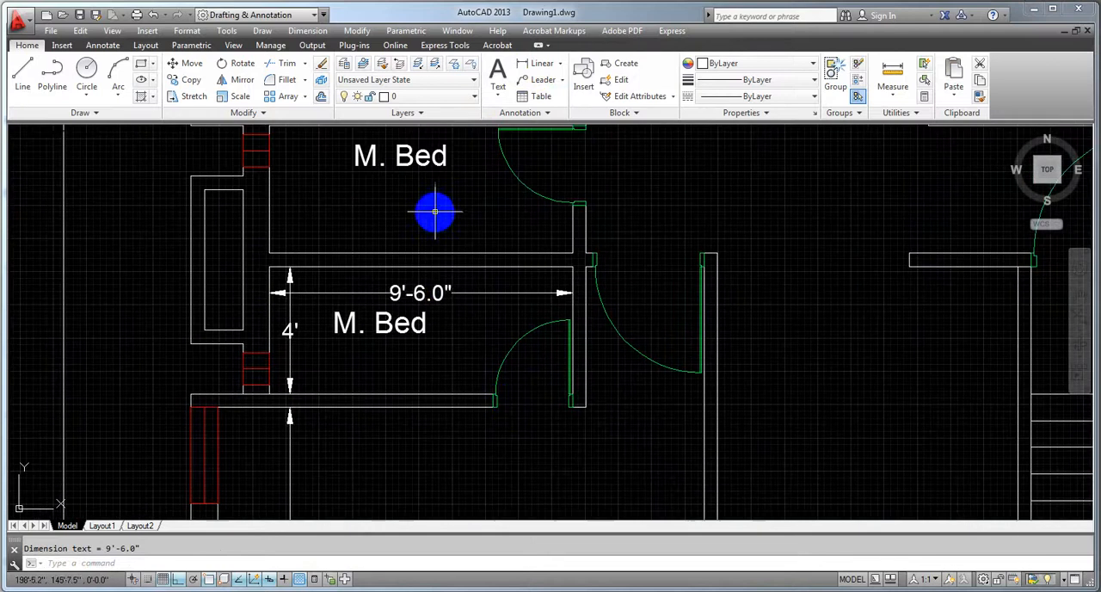
pyautogui.moveTo(435, 212); pyautogui.dragTo(438, 250, button='middle')
pyautogui.click(540, 69)
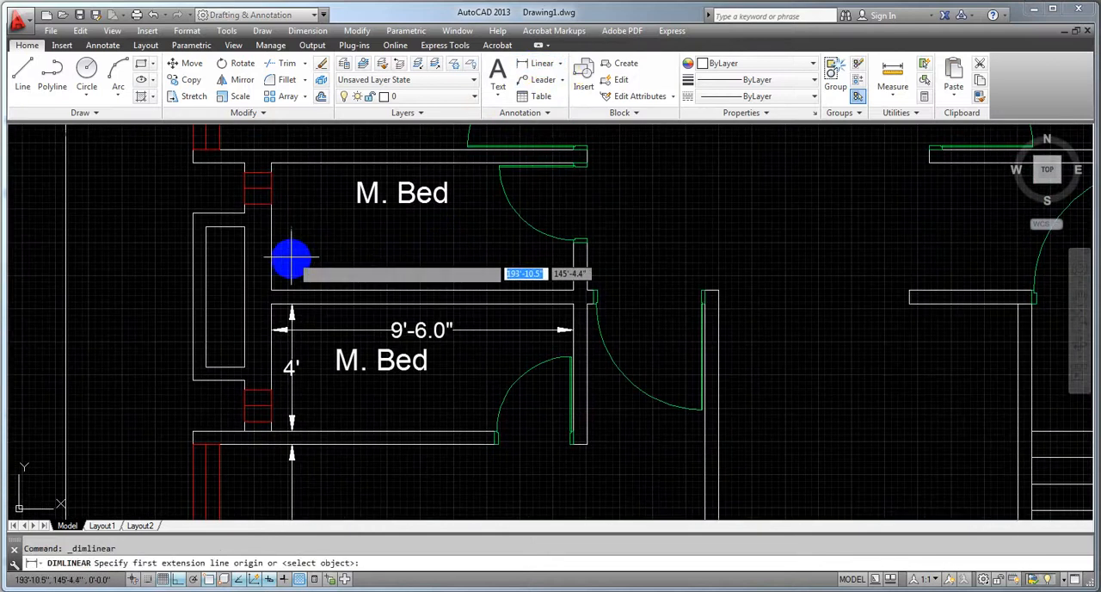
pyautogui.click(271, 270)
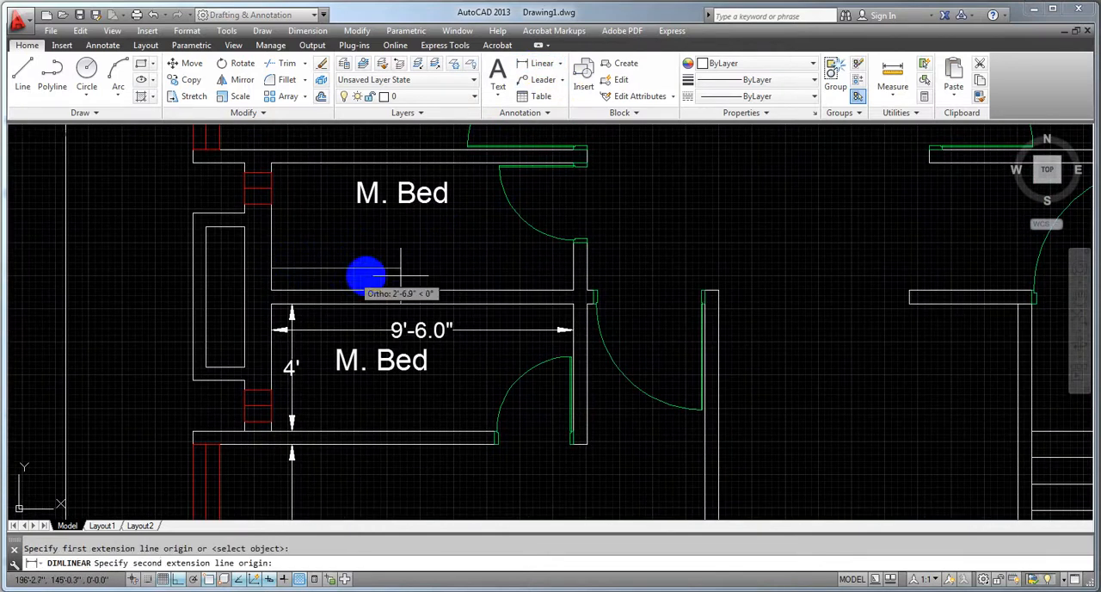
pyautogui.click(576, 271)
pyautogui.click(482, 261)
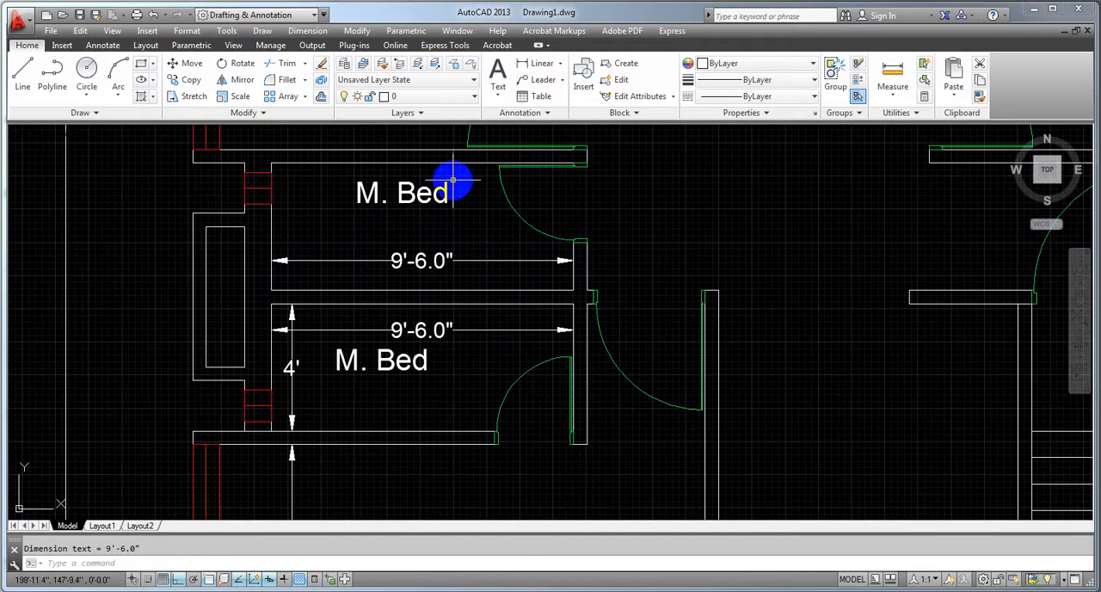
# Add a vertical linear dimension between the upper and lower inner walls of the upper small left-side room, left of its label
pyautogui.click(526, 67)
pyautogui.click(309, 163)
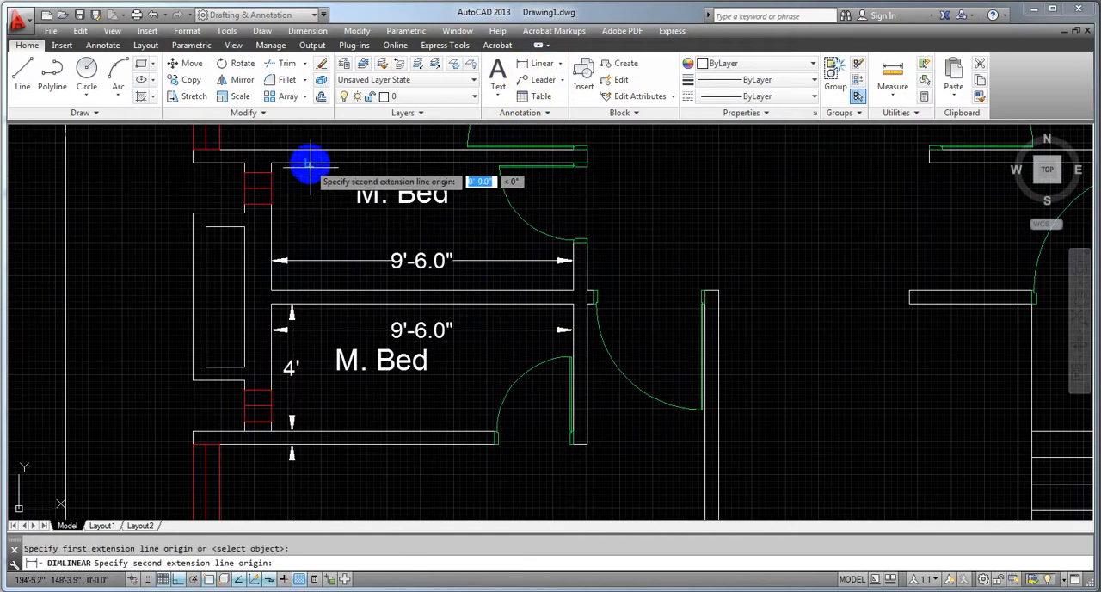
pyautogui.click(305, 290)
pyautogui.click(299, 249)
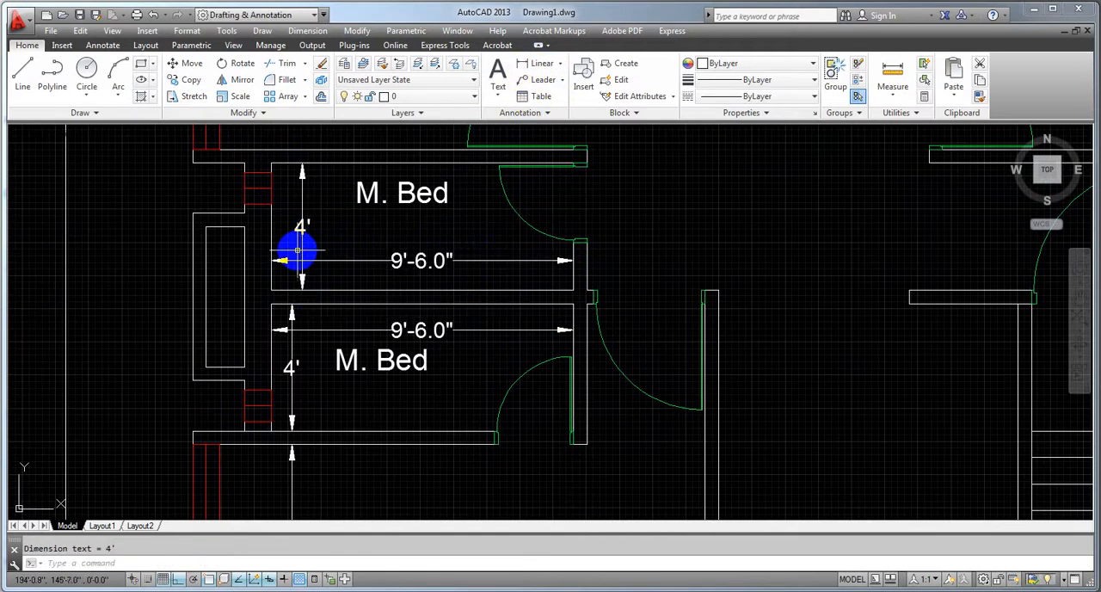
# Add a vertical linear dimension between the upper and lower inner walls of the upper-left bedroom, placed left of its label
pyautogui.scroll(-3, 301, 226)
pyautogui.scroll(1, 322, 255)
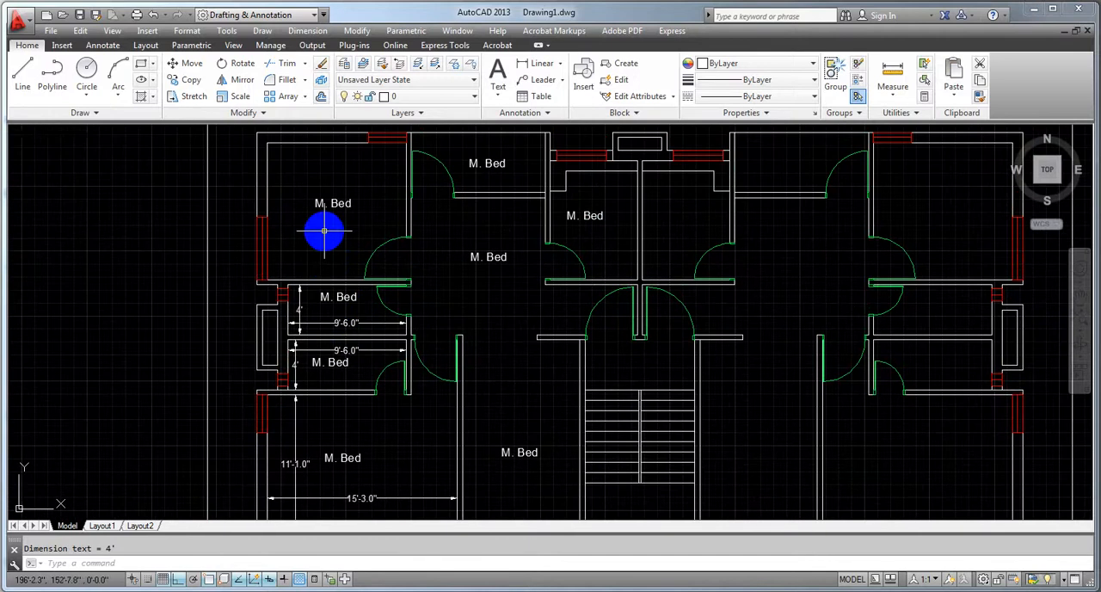
pyautogui.scroll(3, 324, 230)
pyautogui.click(533, 64)
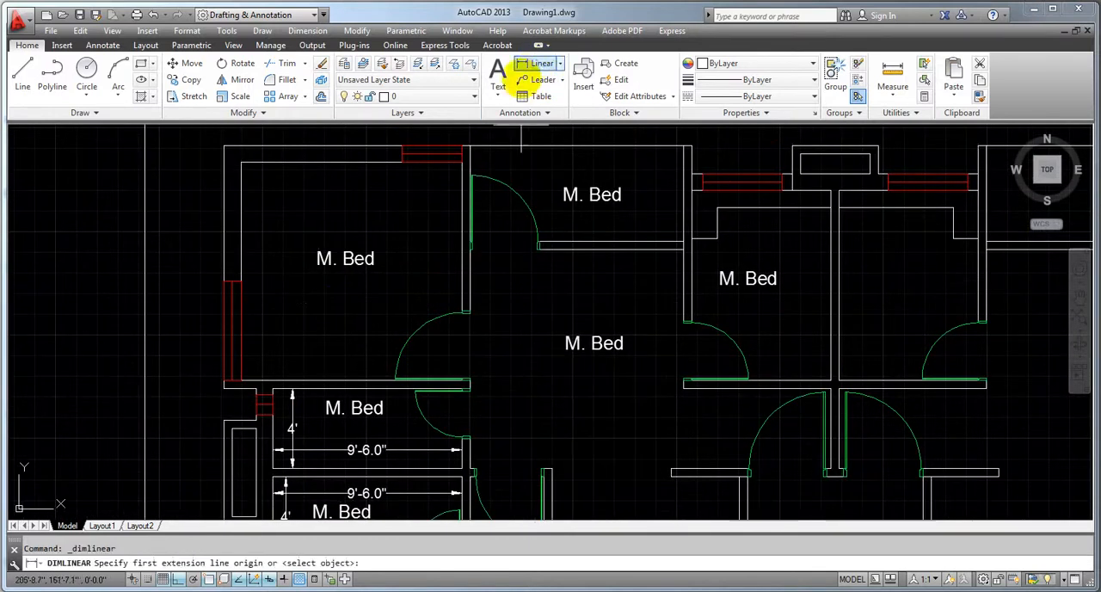
pyautogui.click(293, 163)
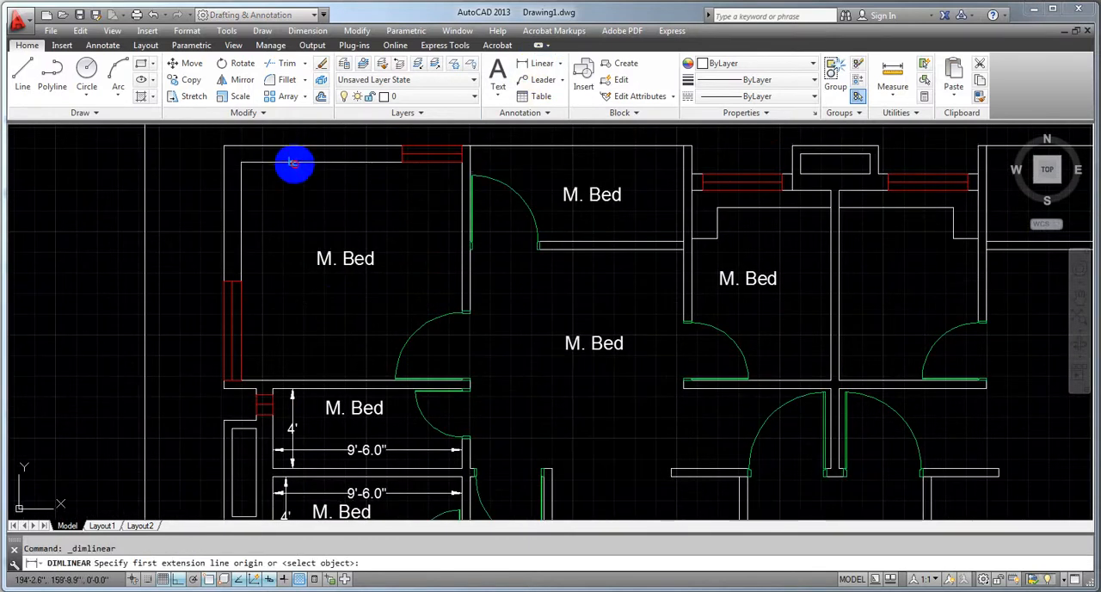
pyautogui.click(292, 379)
pyautogui.click(283, 381)
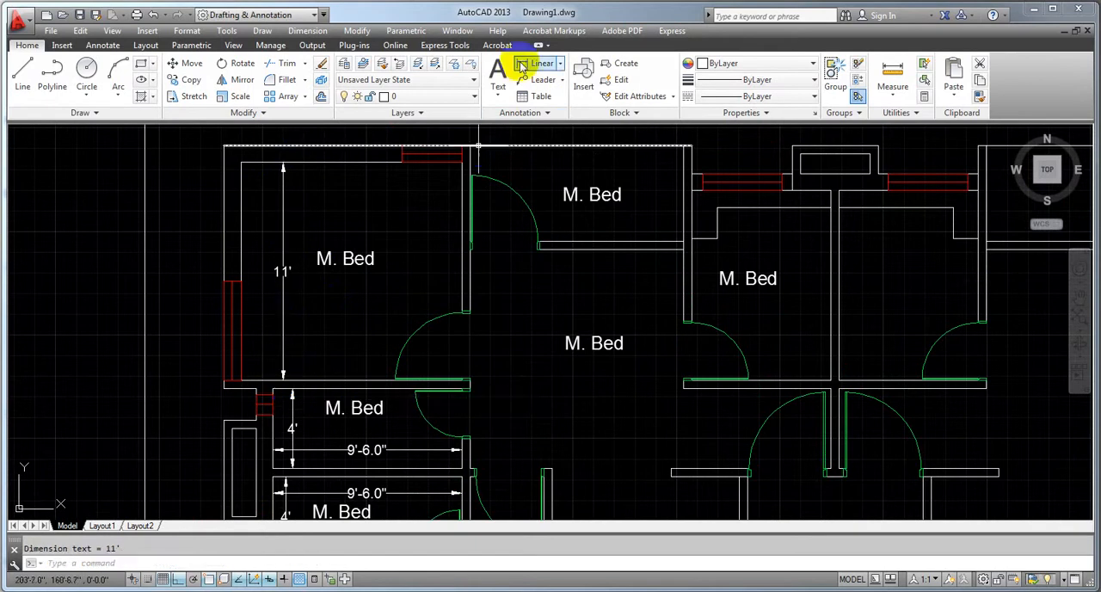
# Add a horizontal linear dimension between the inner side walls of the upper-left bedroom, placed above its label
pyautogui.click(239, 203)
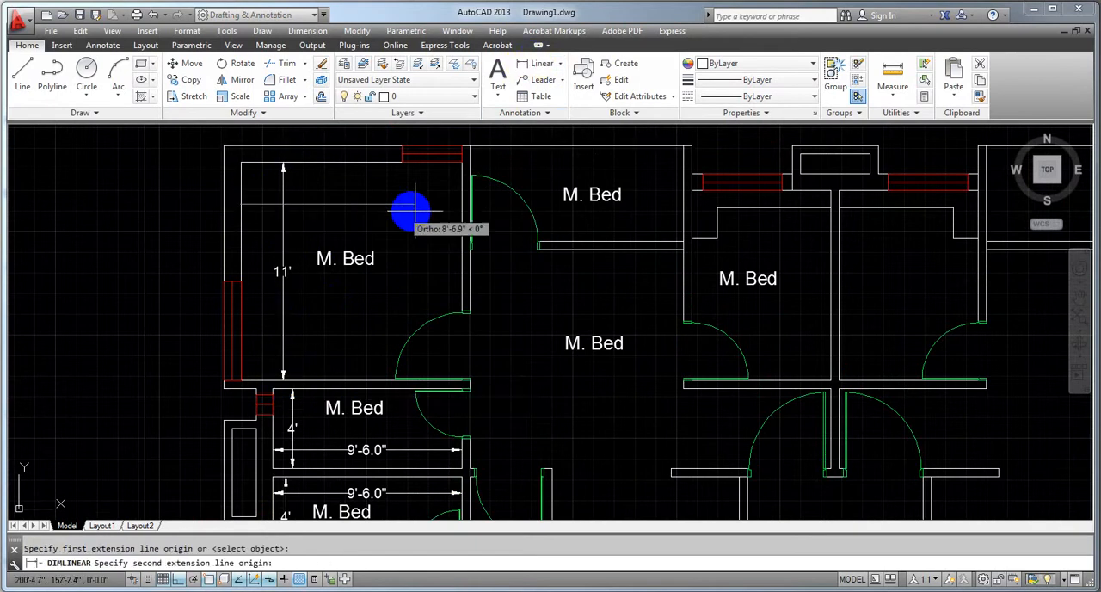
pyautogui.click(461, 204)
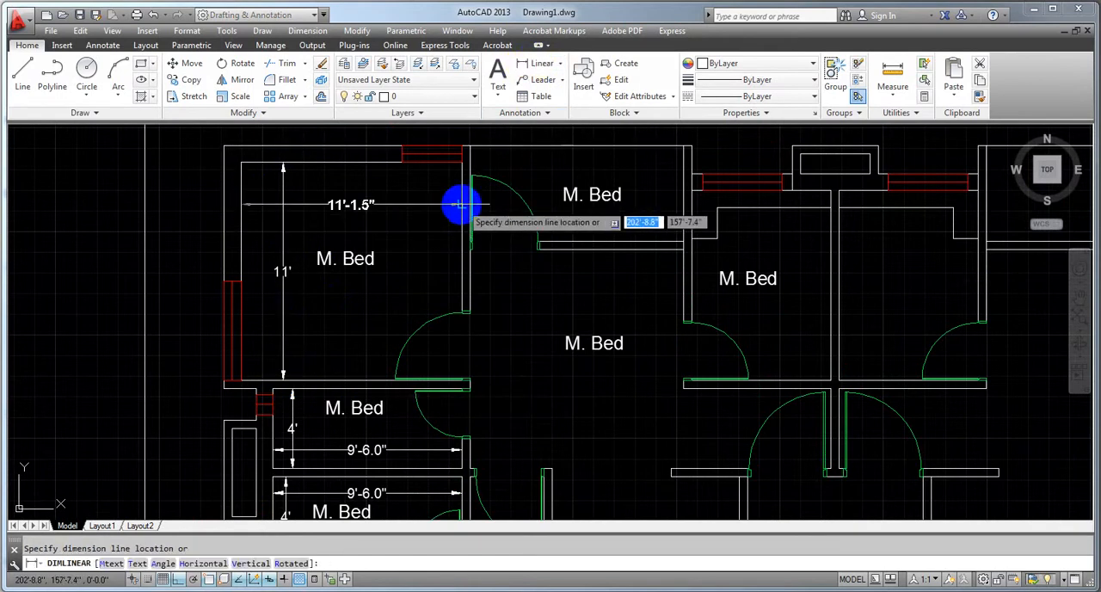
pyautogui.click(350, 196)
# Shift the upper-left bedroom's horizontal dimension text left and its vertical dimension text upward along their dimension lines using the text grips
pyautogui.click(358, 196)
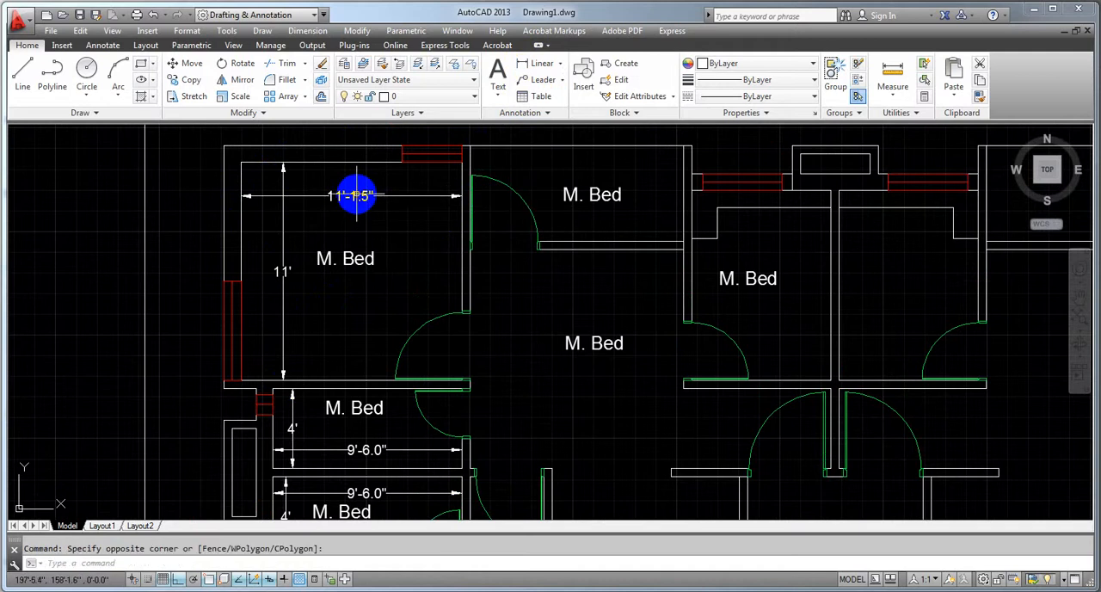
pyautogui.click(351, 196)
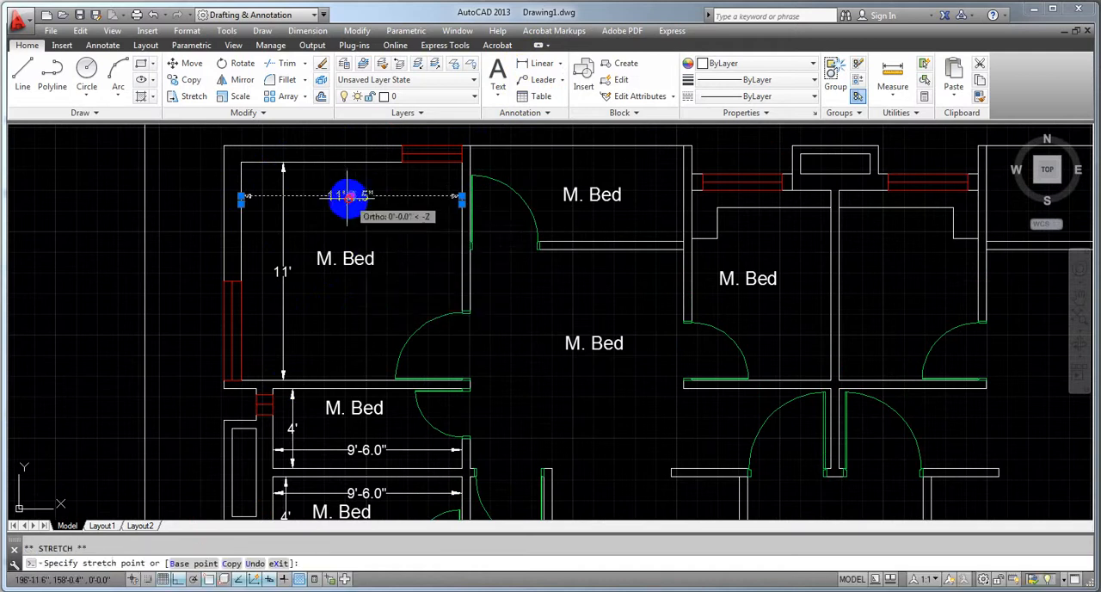
pyautogui.click(316, 196)
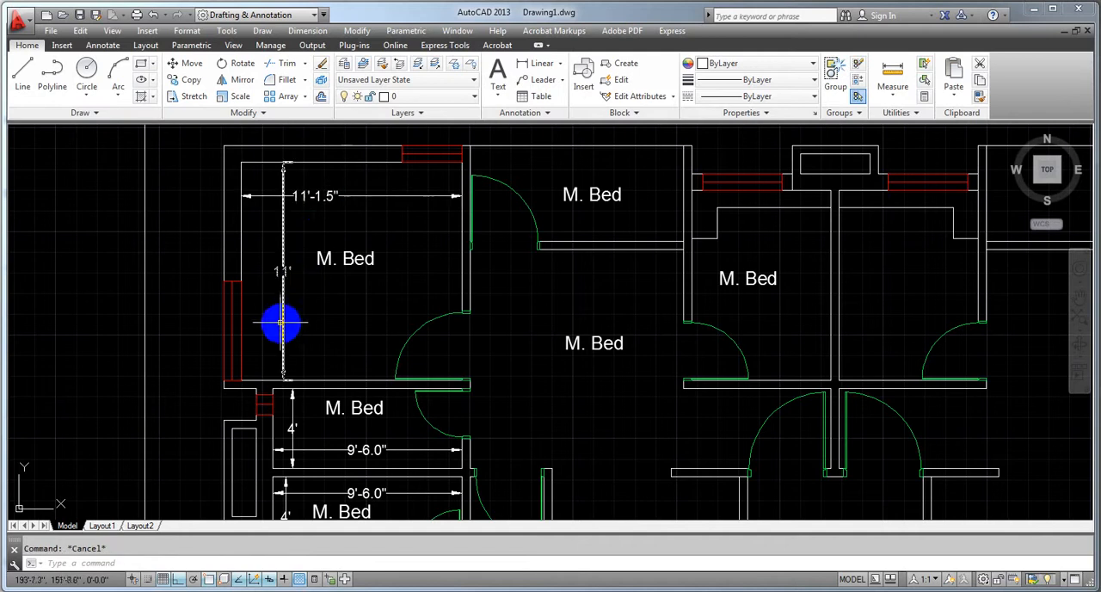
pyautogui.click(283, 272)
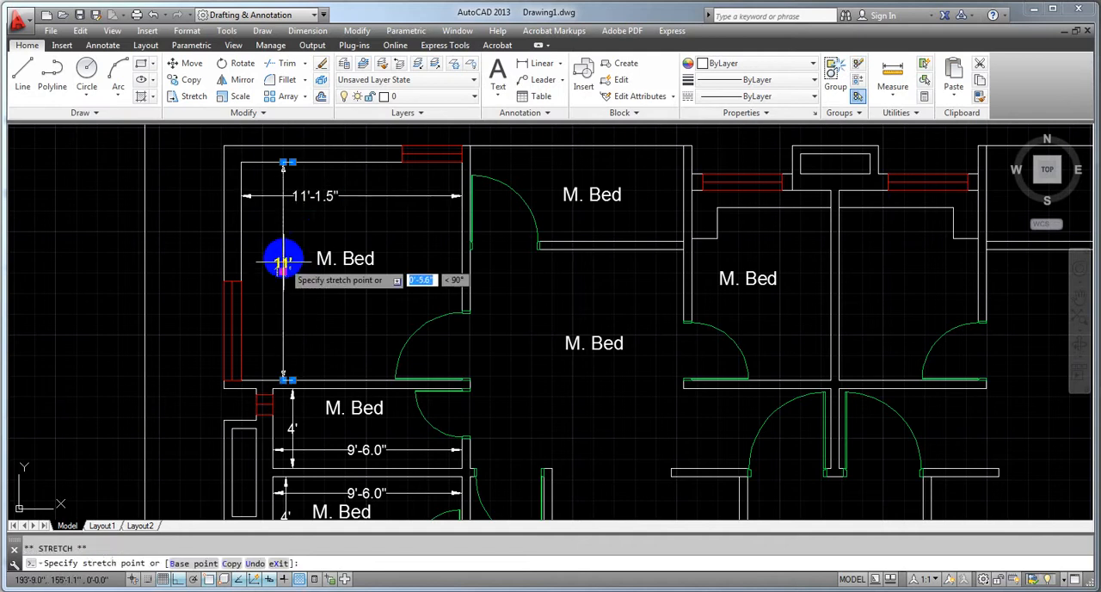
pyautogui.click(283, 219)
pyautogui.press('Escape')
pyautogui.scroll(-3, 405, 248)
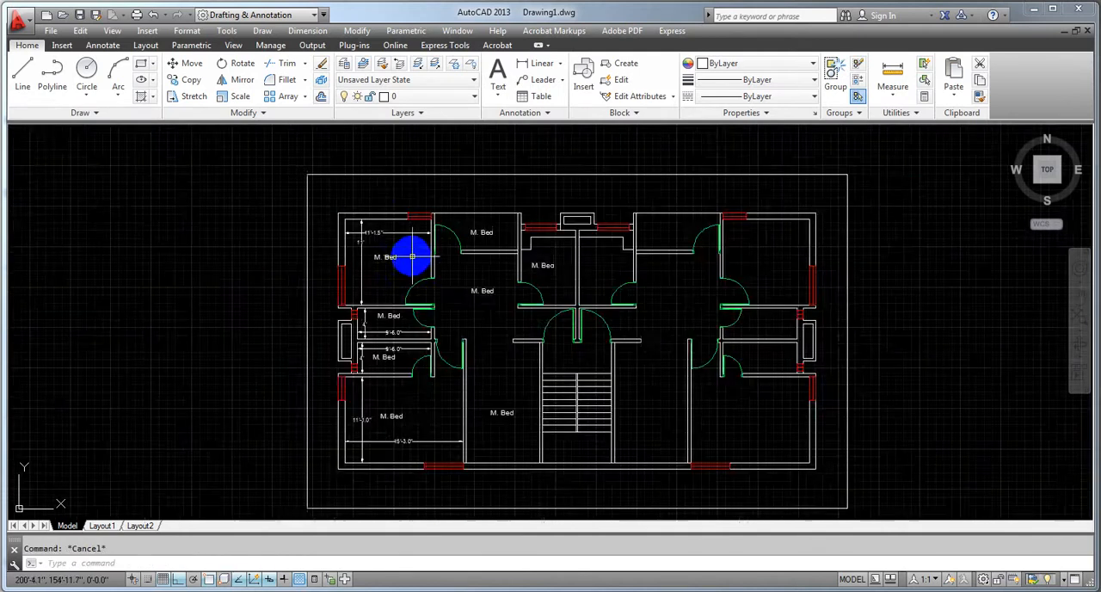
pyautogui.scroll(8, 319, 219)
pyautogui.scroll(-6, 320, 217)
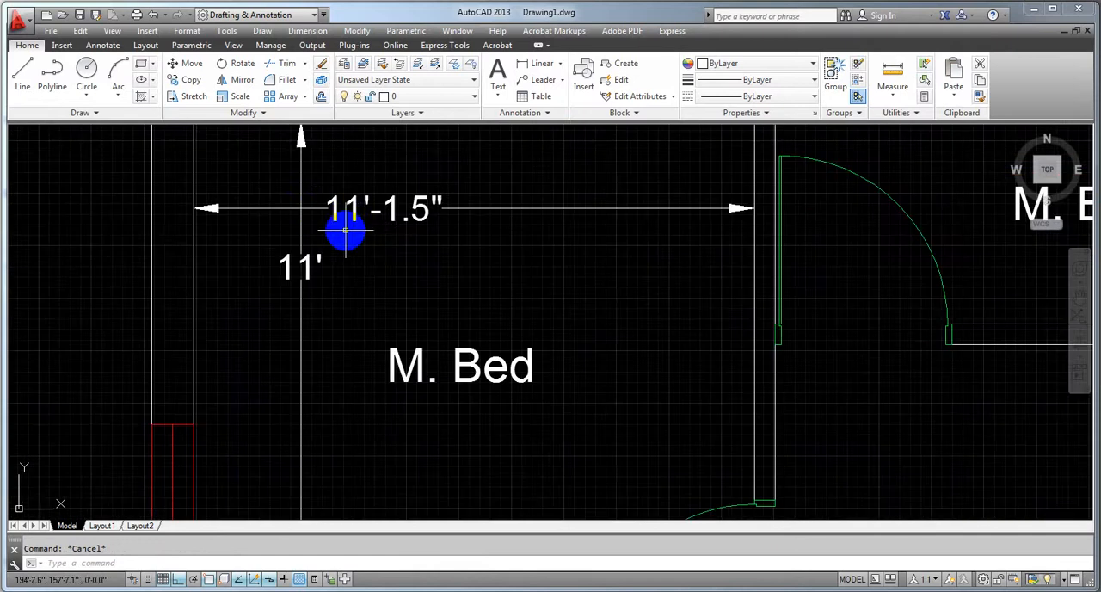
pyautogui.moveTo(379, 275); pyautogui.dragTo(381, 258, button='middle')
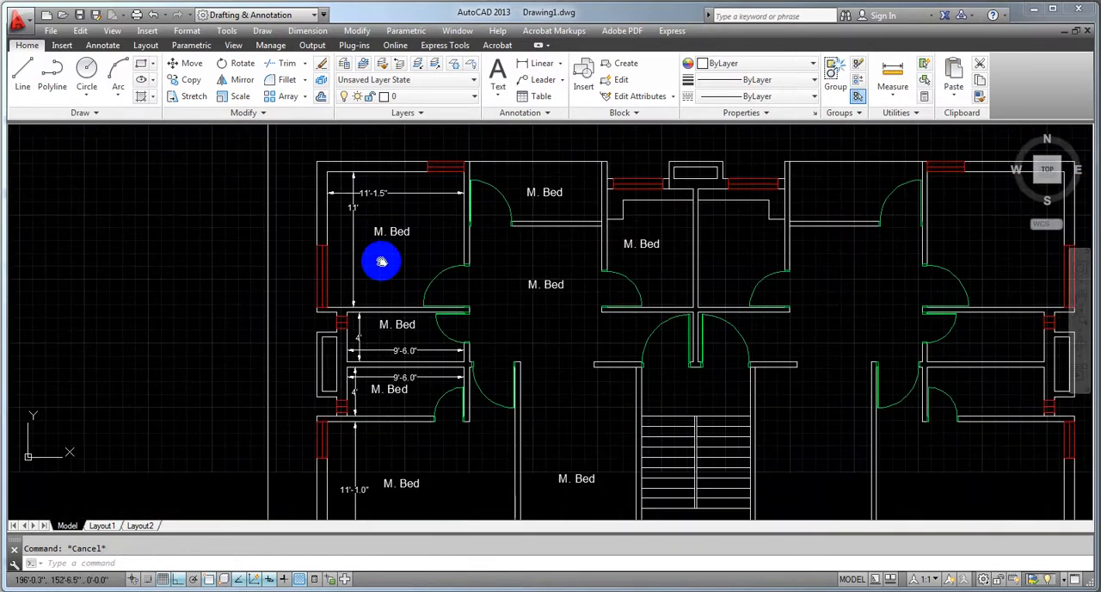
pyautogui.scroll(2, 521, 189)
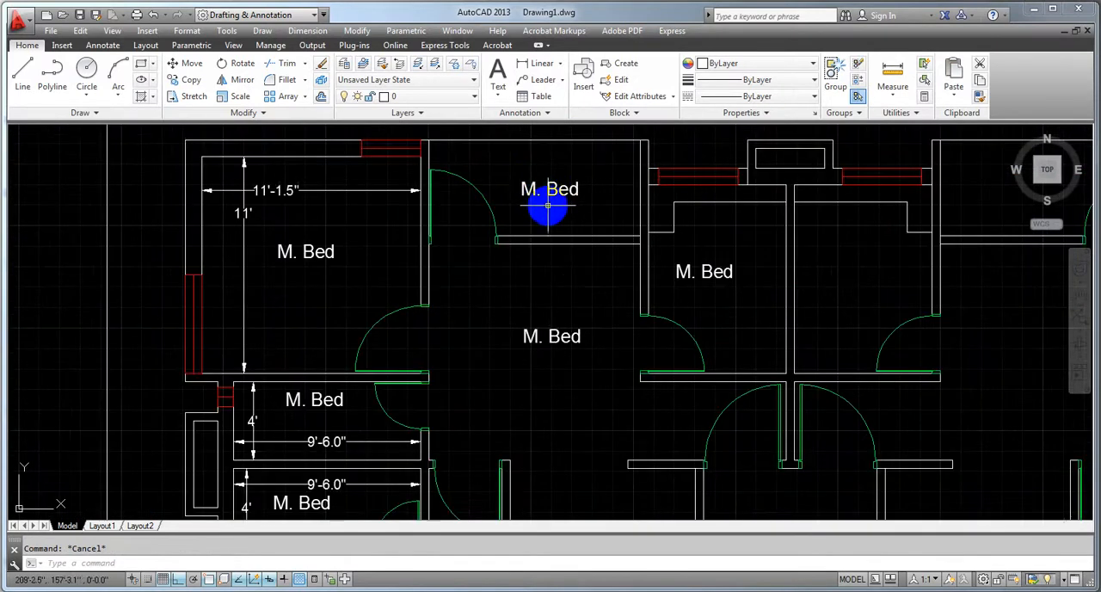
pyautogui.moveTo(546, 207); pyautogui.dragTo(438, 305, button='middle')
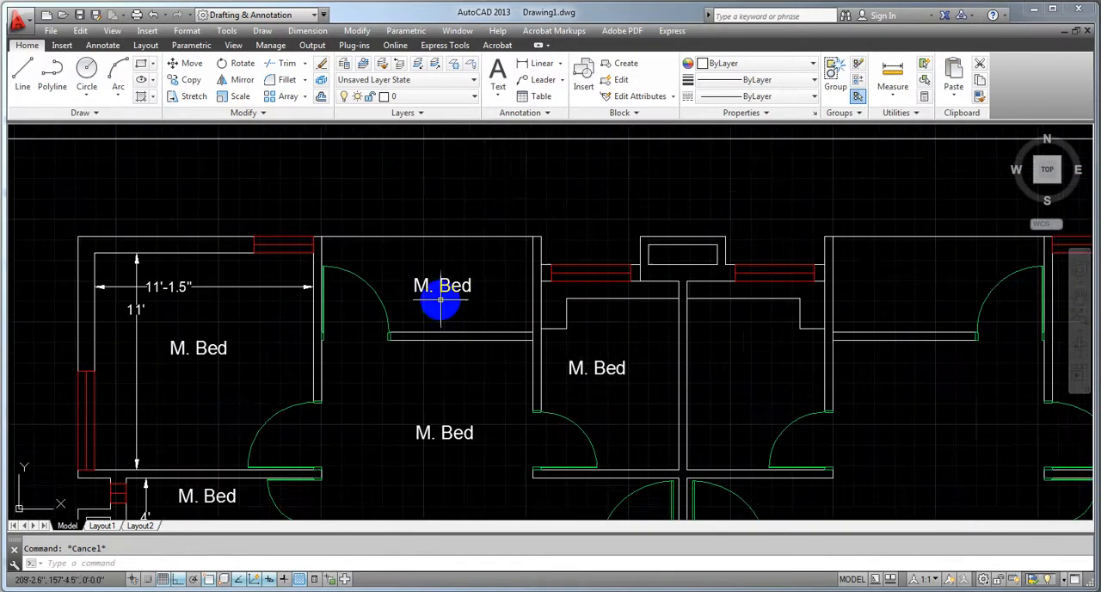
pyautogui.click(540, 64)
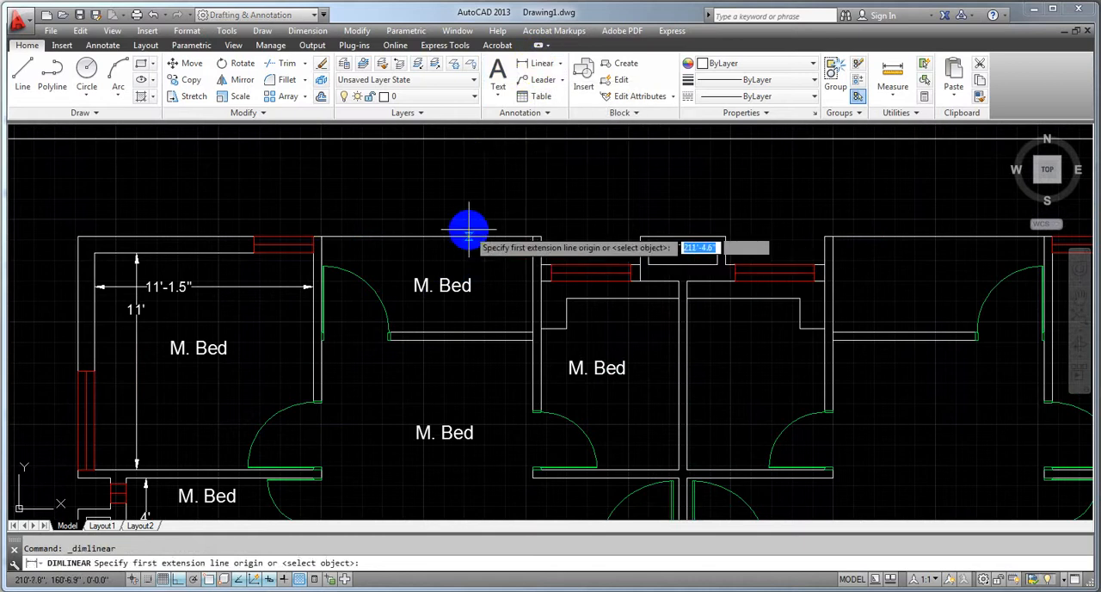
pyautogui.press('Escape')
# Replace the "M. Bed" label of the upper small left-side room with "P.T."
pyautogui.scroll(-5, 351, 326)
pyautogui.scroll(6, 304, 354)
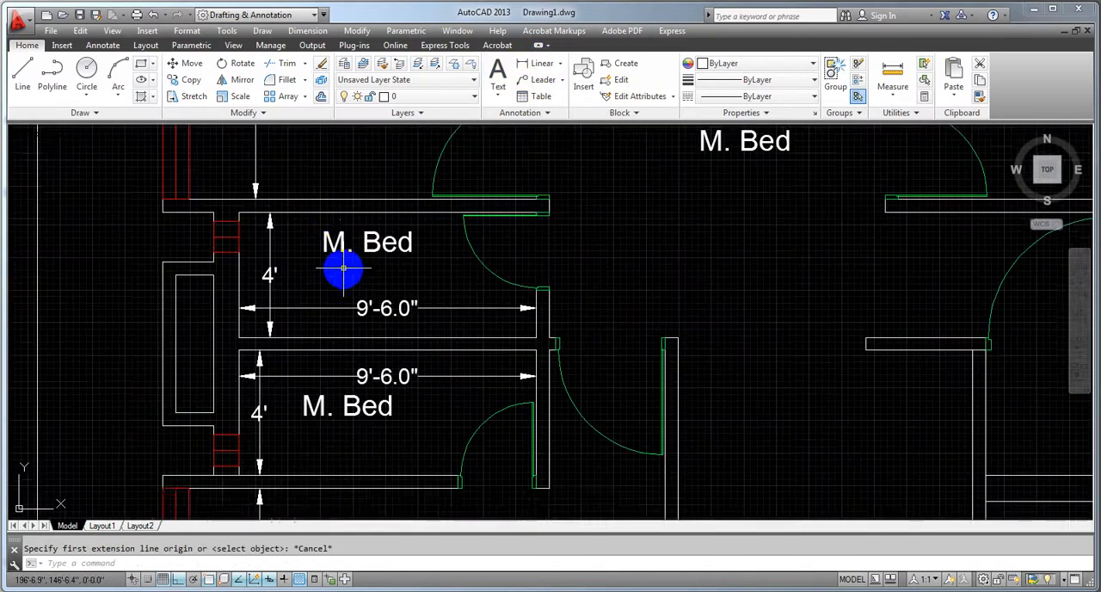
pyautogui.doubleClick(341, 273)
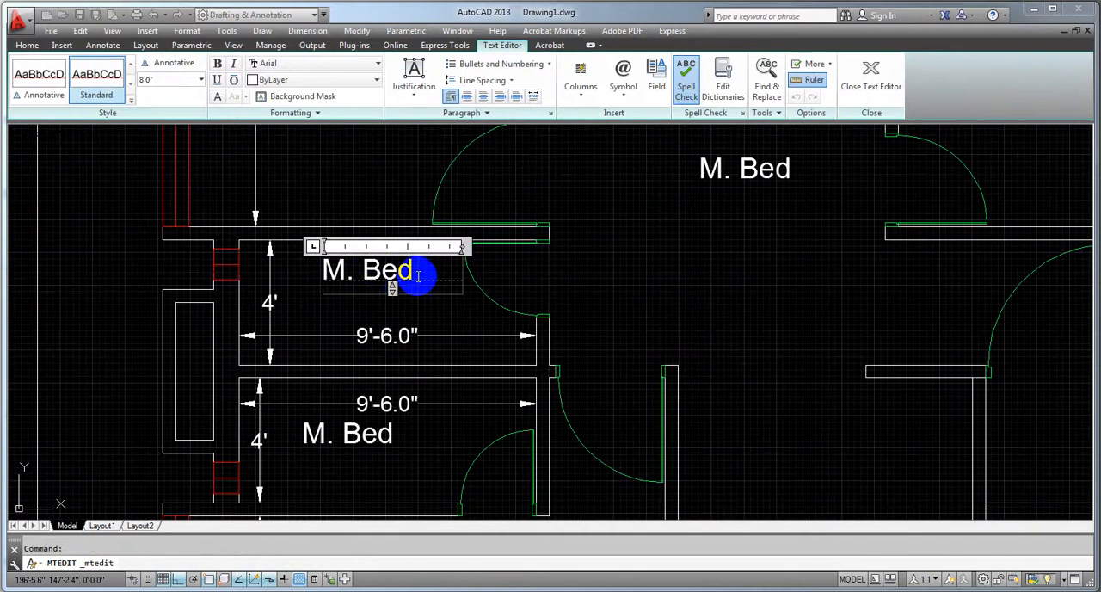
pyautogui.moveTo(418, 276); pyautogui.dragTo(289, 279)
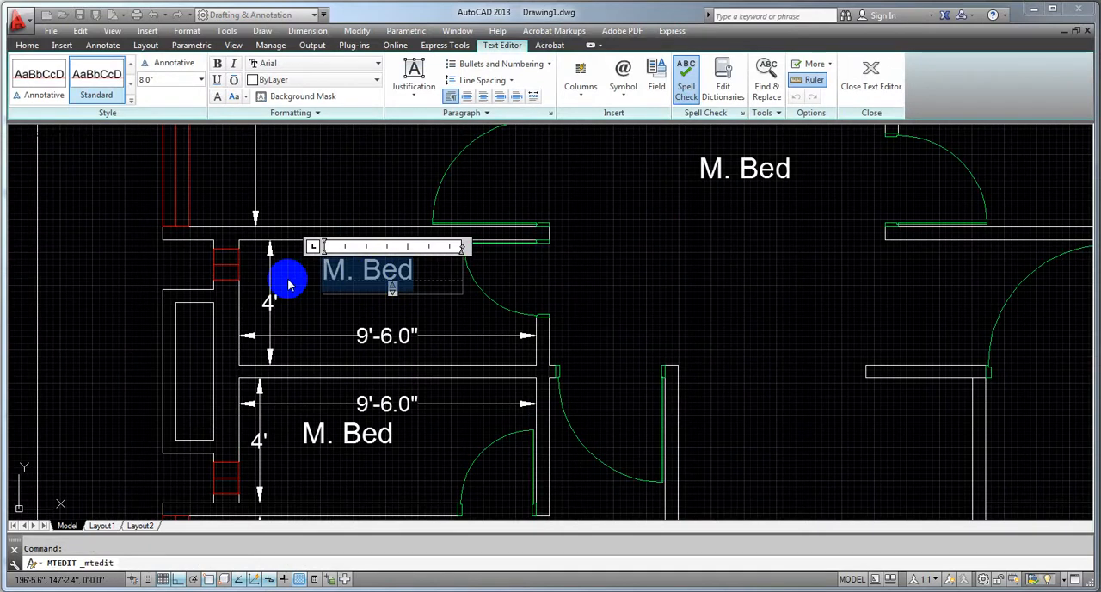
pyautogui.write('P.T.')
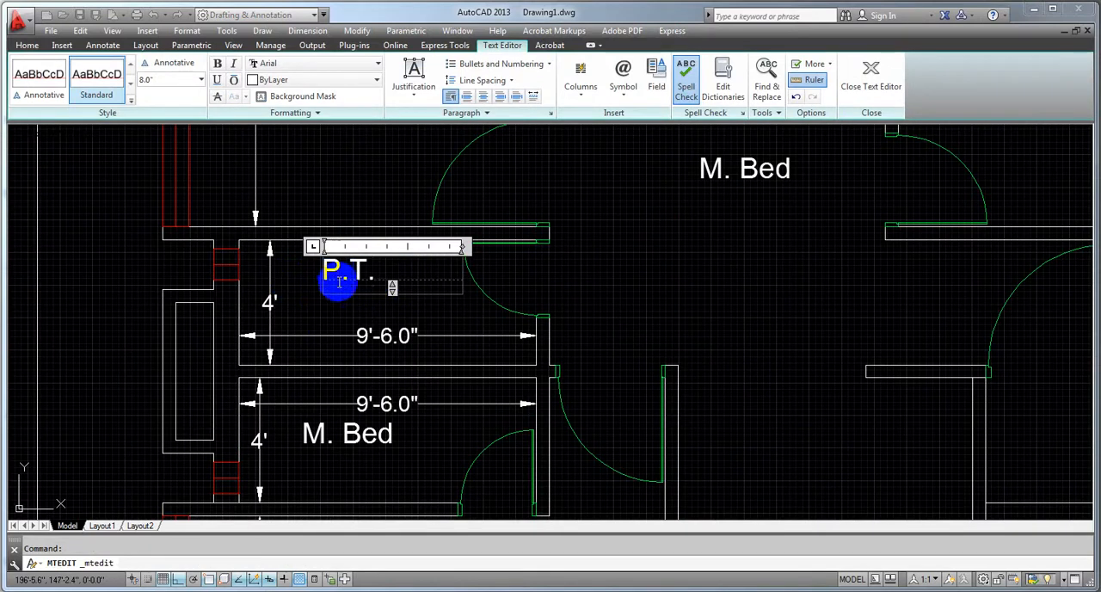
pyautogui.click(332, 315)
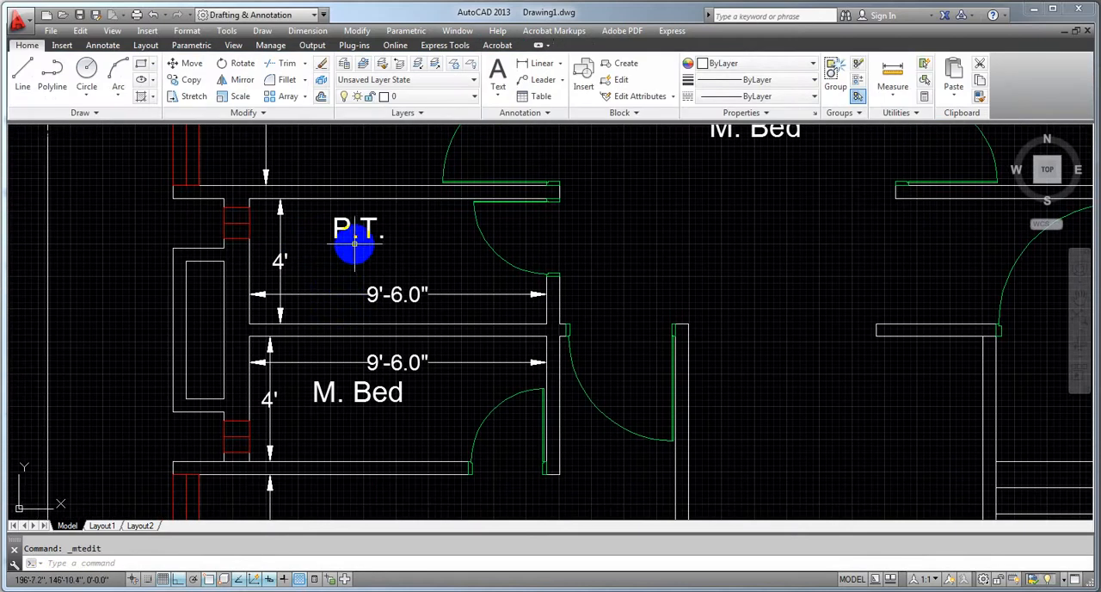
# Correct the upper small left-side room's label to "C.T."
pyautogui.click(354, 231)
pyautogui.doubleClick(344, 226)
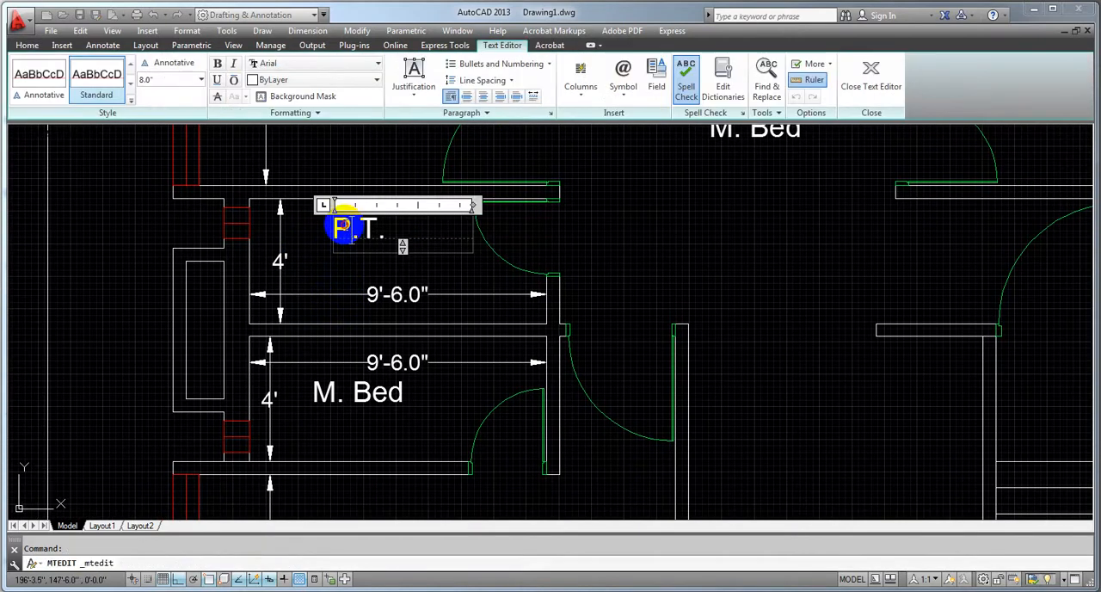
pyautogui.write('C')
pyautogui.click(344, 268)
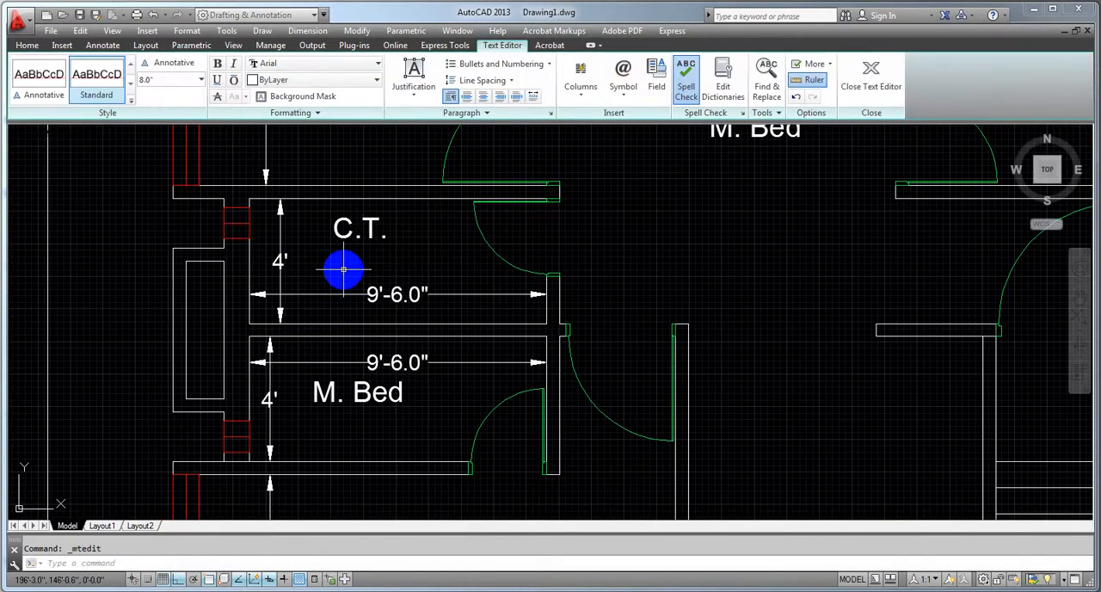
# Change the lower small left-side room's label to "A.T" and shift it slightly down, clear of the horizontal dimension
pyautogui.doubleClick(353, 352)
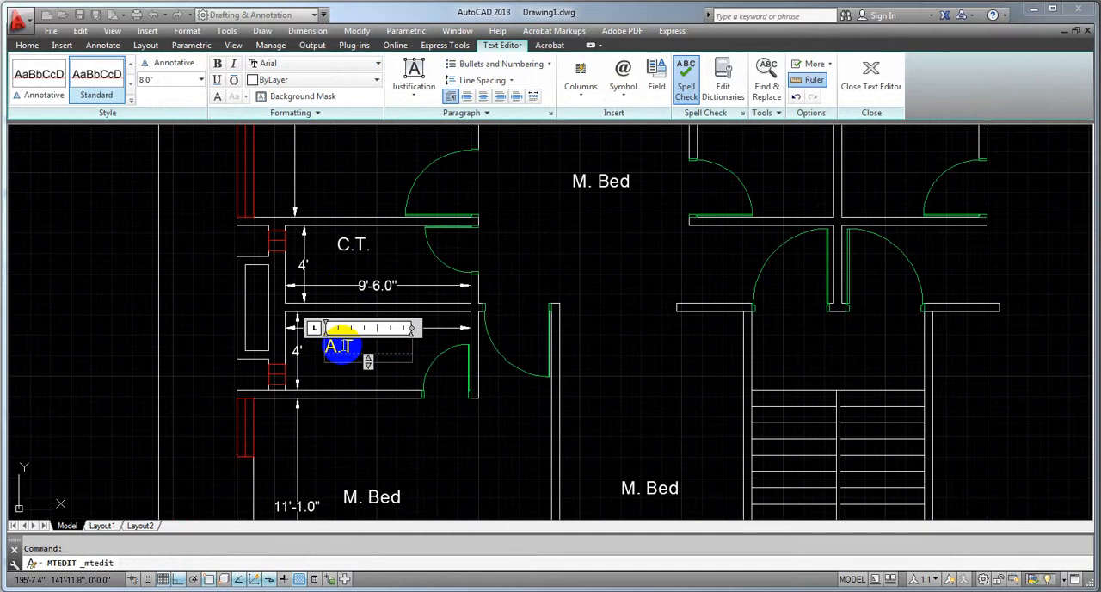
pyautogui.click(381, 413)
pyautogui.click(340, 355)
pyautogui.click(337, 351)
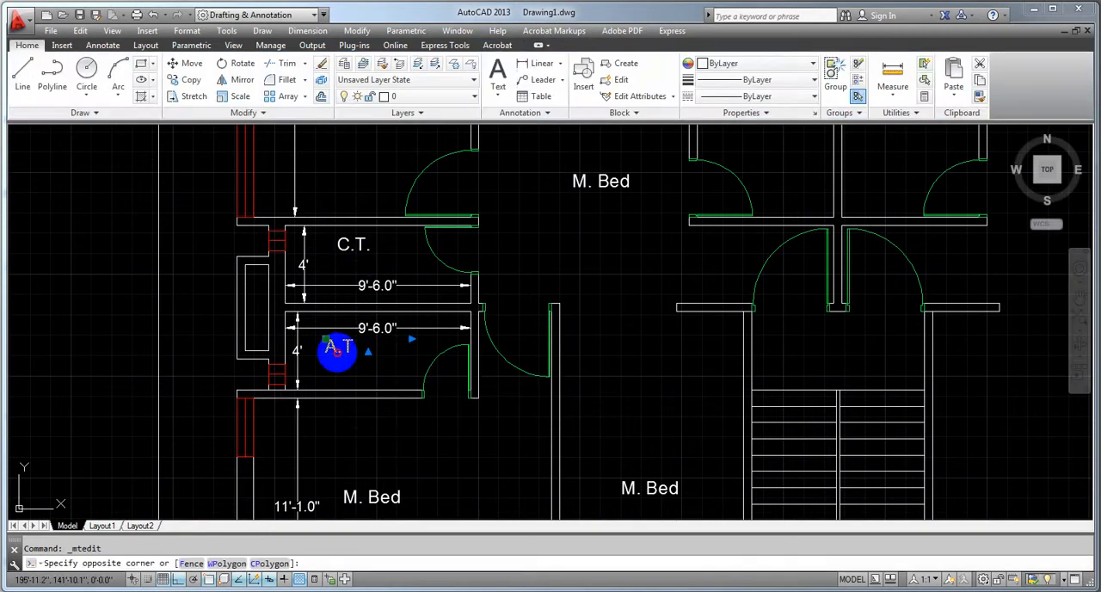
pyautogui.click(327, 342)
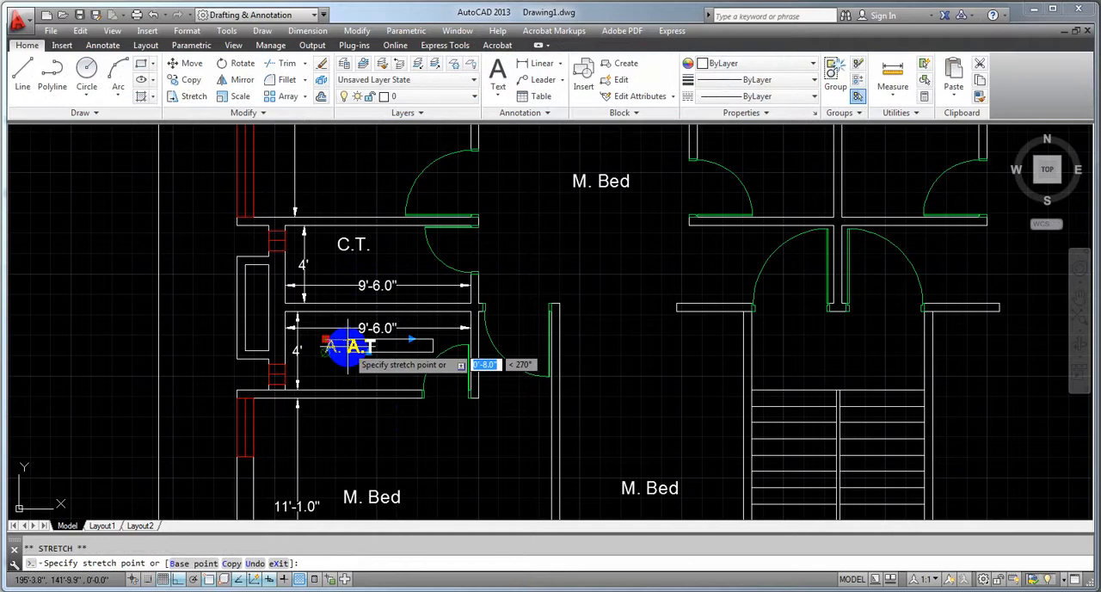
pyautogui.click(346, 336)
pyautogui.press('Escape')
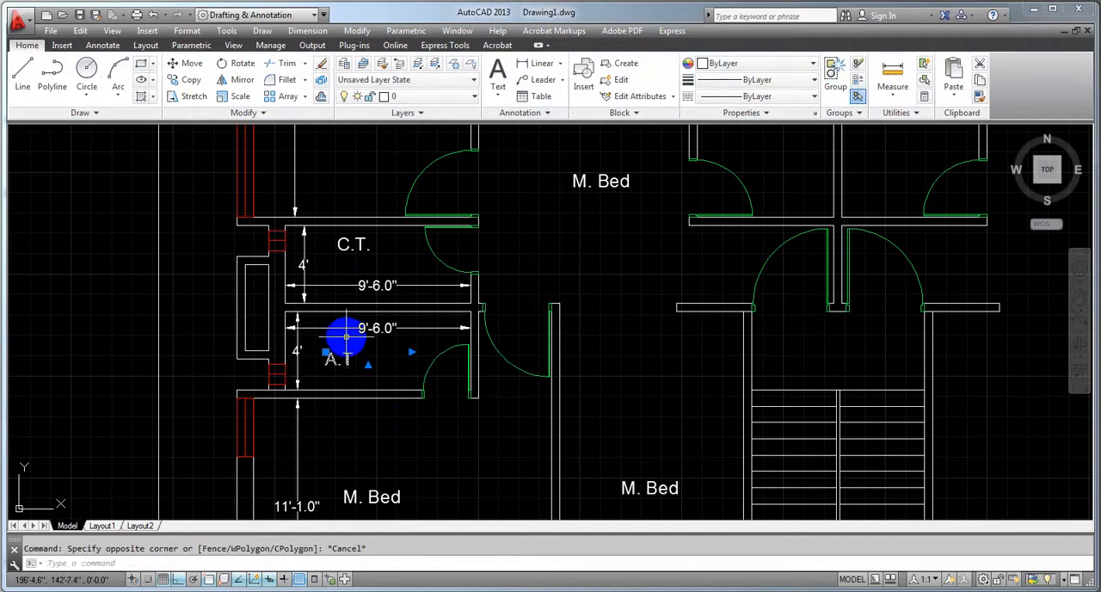
pyautogui.click(334, 358)
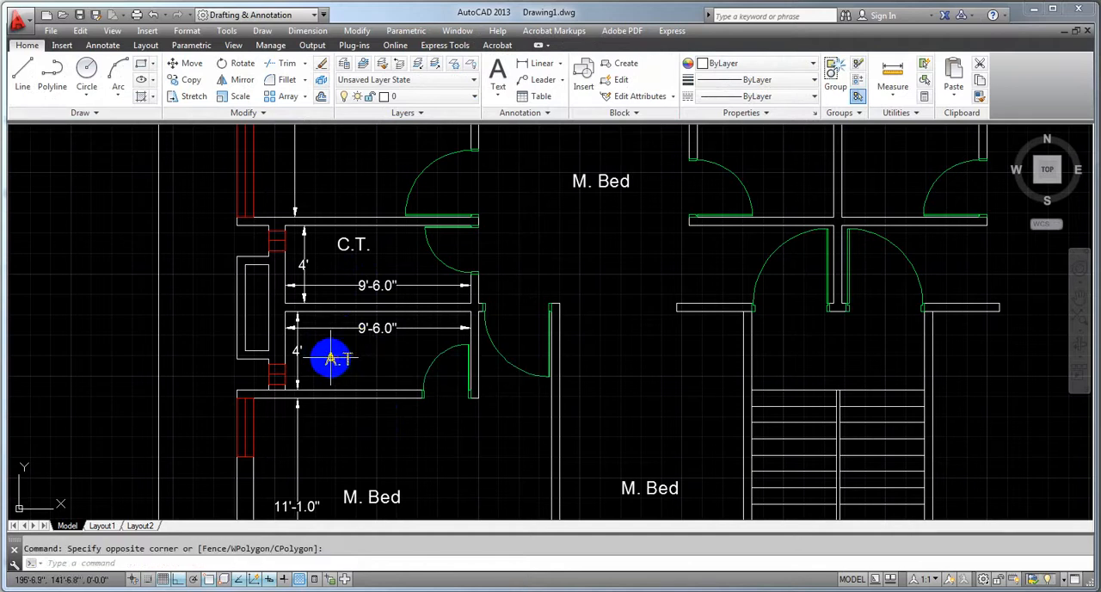
pyautogui.click(490, 443)
# Replace the "M. Bed" label in the central open area right of the upper-left bedroom with "Dining"
pyautogui.scroll(-3, 487, 444)
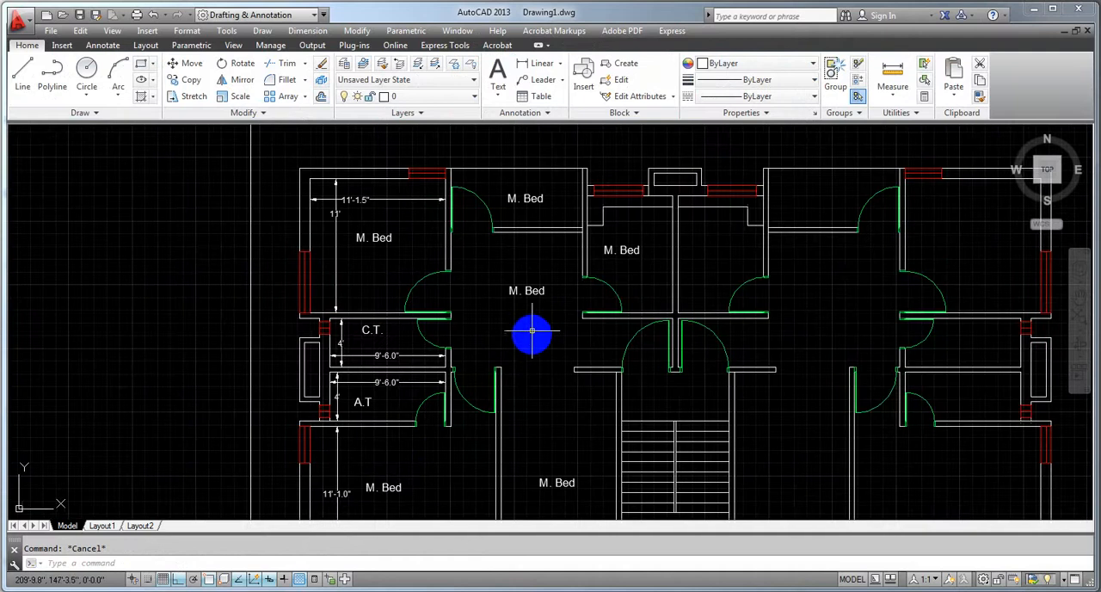
pyautogui.doubleClick(533, 296)
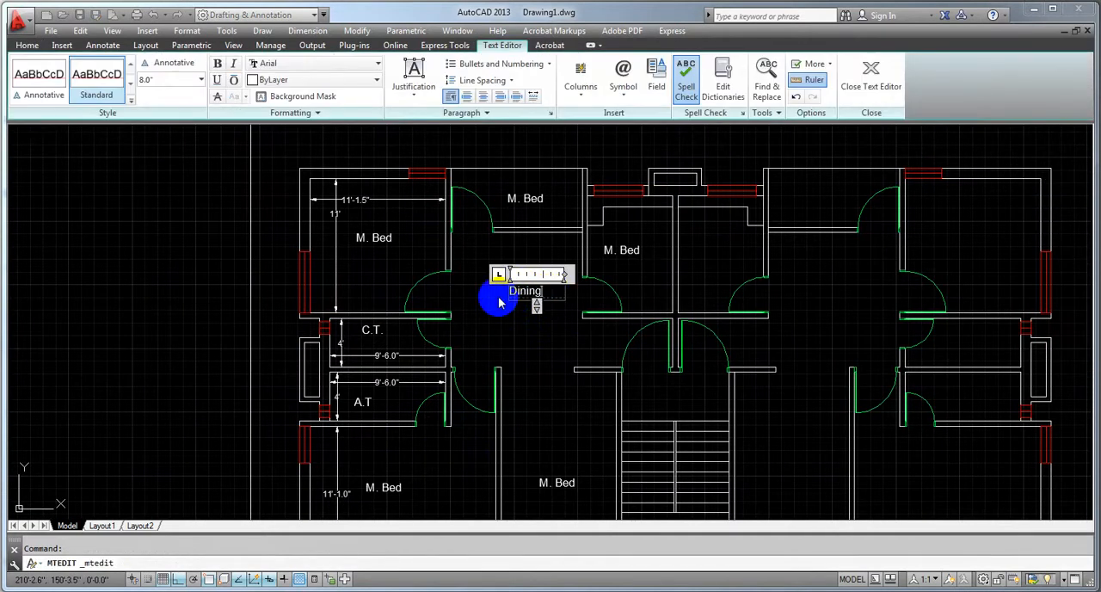
pyautogui.click(498, 314)
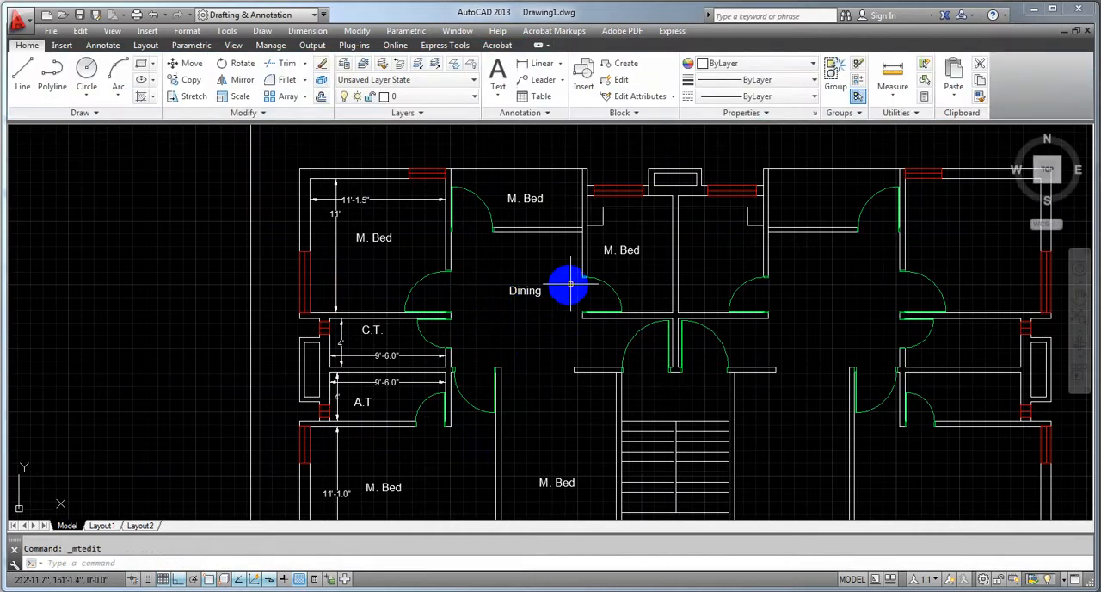
# Rename the label of the room right of the dining area "Kitchen" and that of the room above the dining area "Verandah"
pyautogui.doubleClick(631, 249)
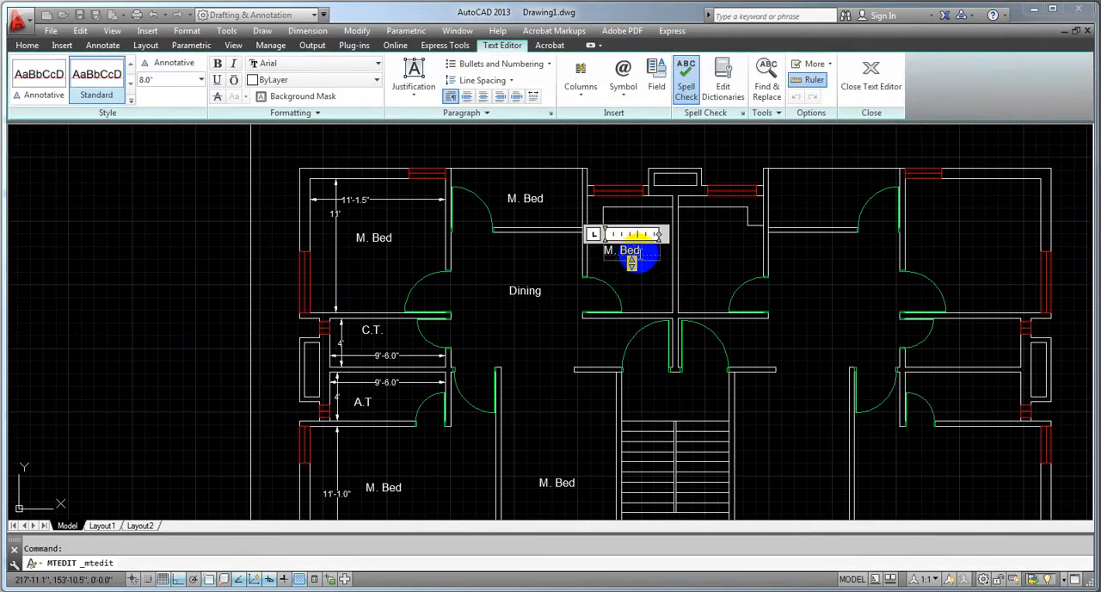
pyautogui.click(554, 261)
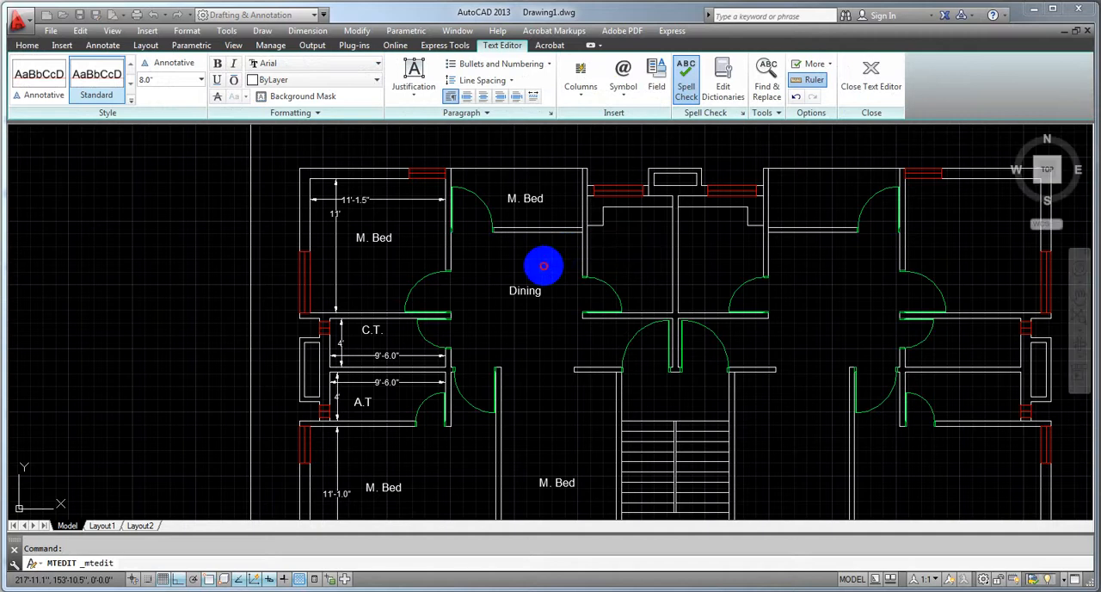
pyautogui.doubleClick(533, 199)
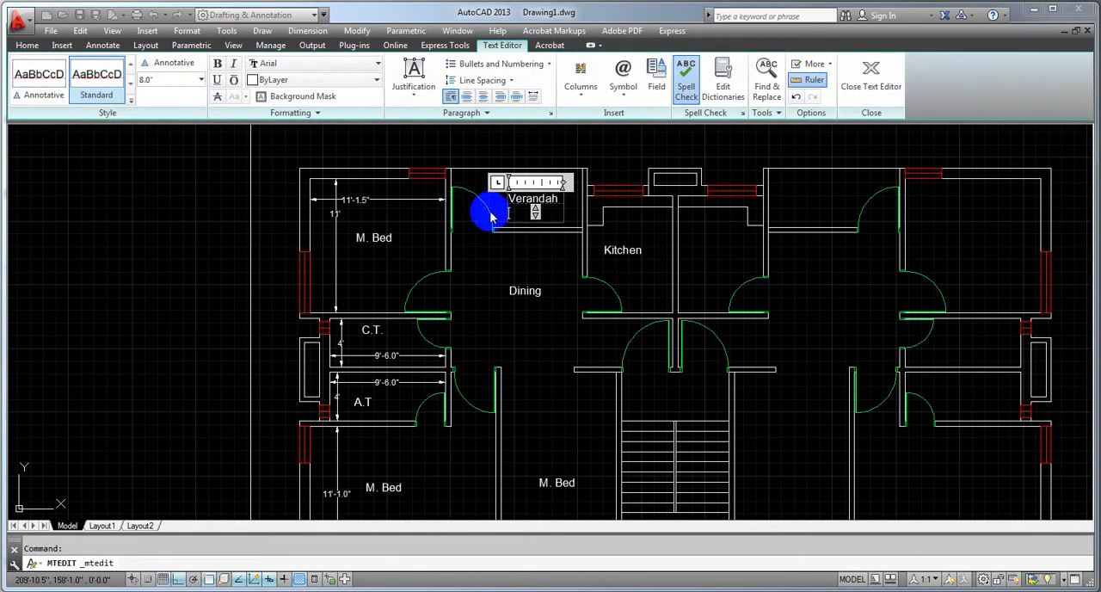
pyautogui.click(504, 278)
# Replace the "M. Bed" label of the room between the lower-left bedroom and the stairs with "Drawing"
pyautogui.scroll(-2, 504, 277)
pyautogui.scroll(5, 530, 386)
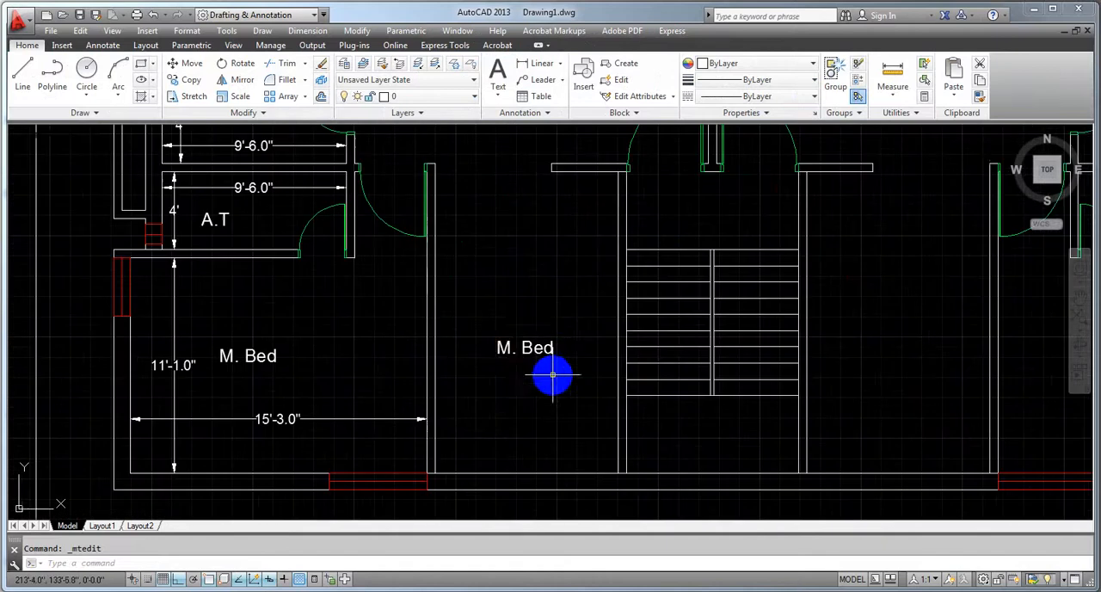
pyautogui.doubleClick(523, 344)
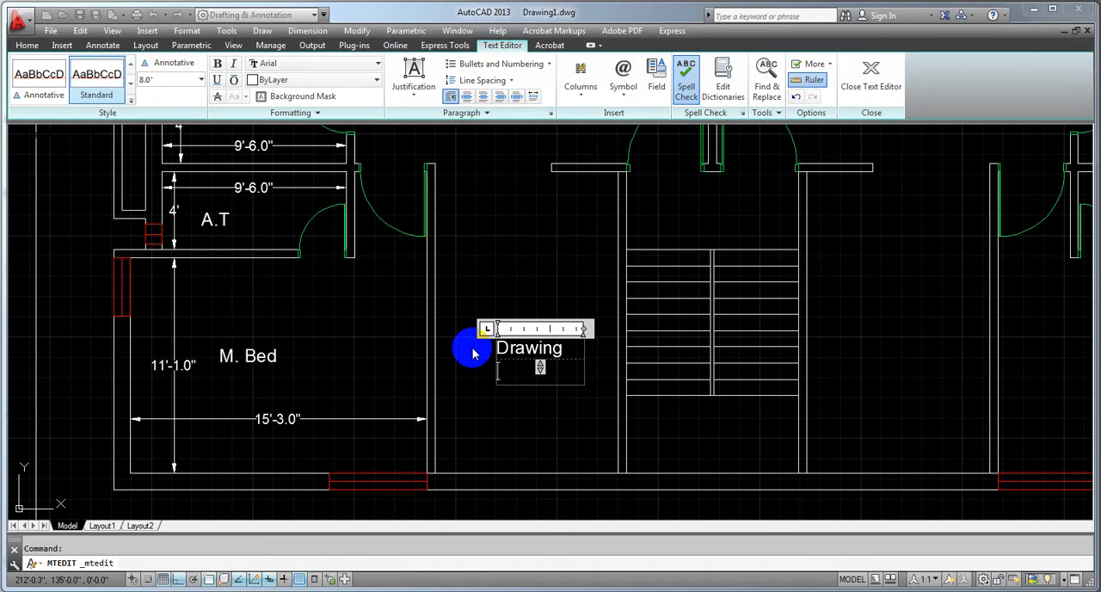
pyautogui.click(487, 433)
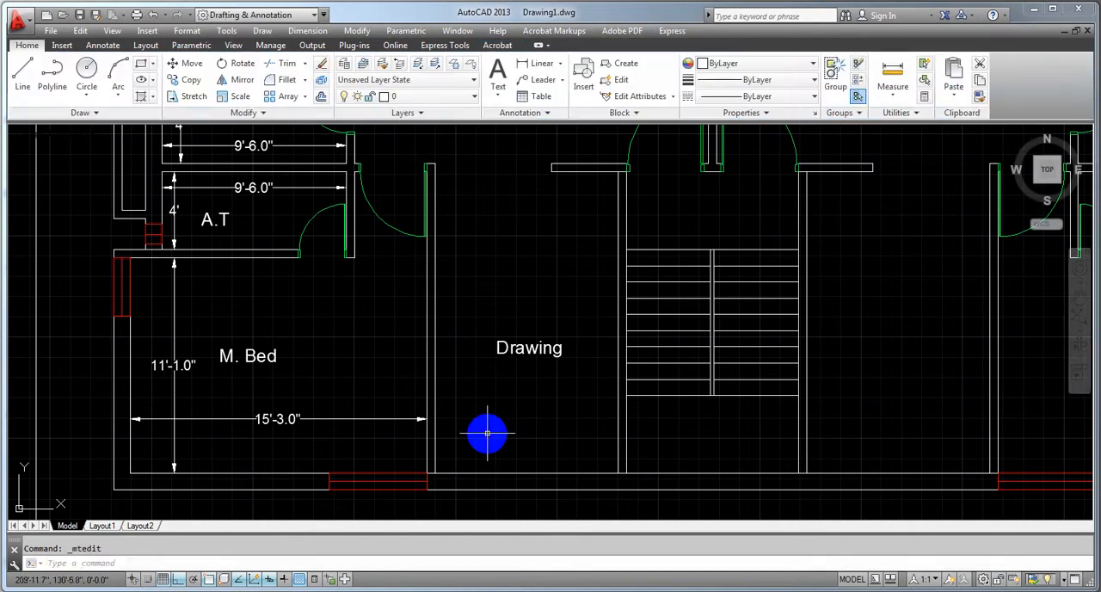
# Add a vertical linear dimension between the upper and lower inner walls of the drawing room, right of its label
pyautogui.scroll(-2, 487, 434)
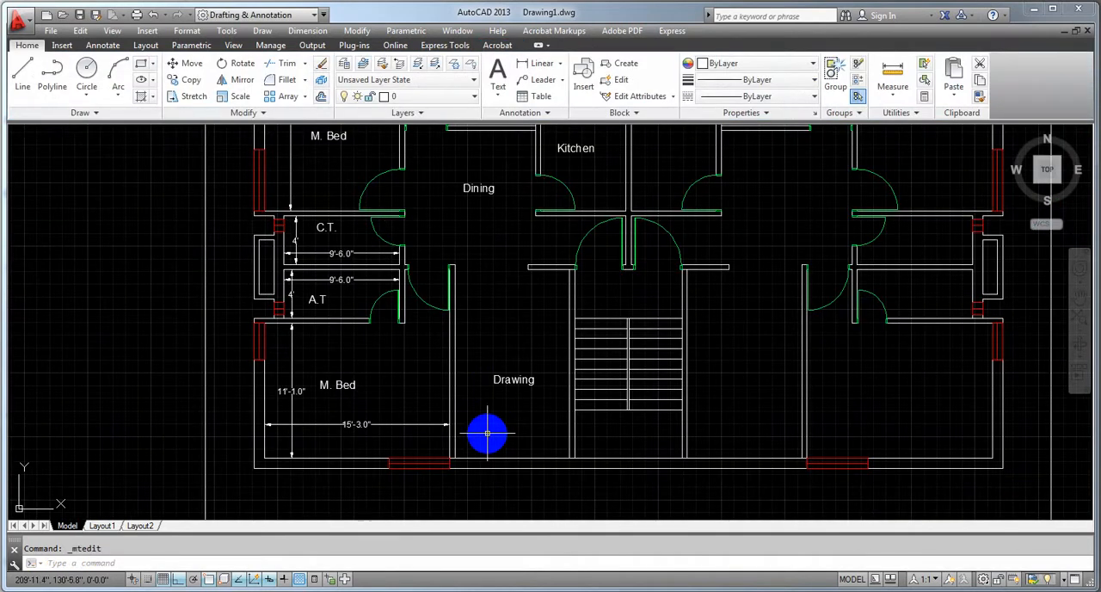
pyautogui.moveTo(529, 423); pyautogui.dragTo(420, 503, button='middle')
pyautogui.moveTo(401, 457)
pyautogui.mouseDown(button='middle')
pyautogui.moveTo(401, 428)
pyautogui.moveTo(386, 422)
pyautogui.moveTo(455, 421)
pyautogui.moveTo(459, 364)
pyautogui.mouseUp(button='middle')
pyautogui.scroll(3, 513, 442)
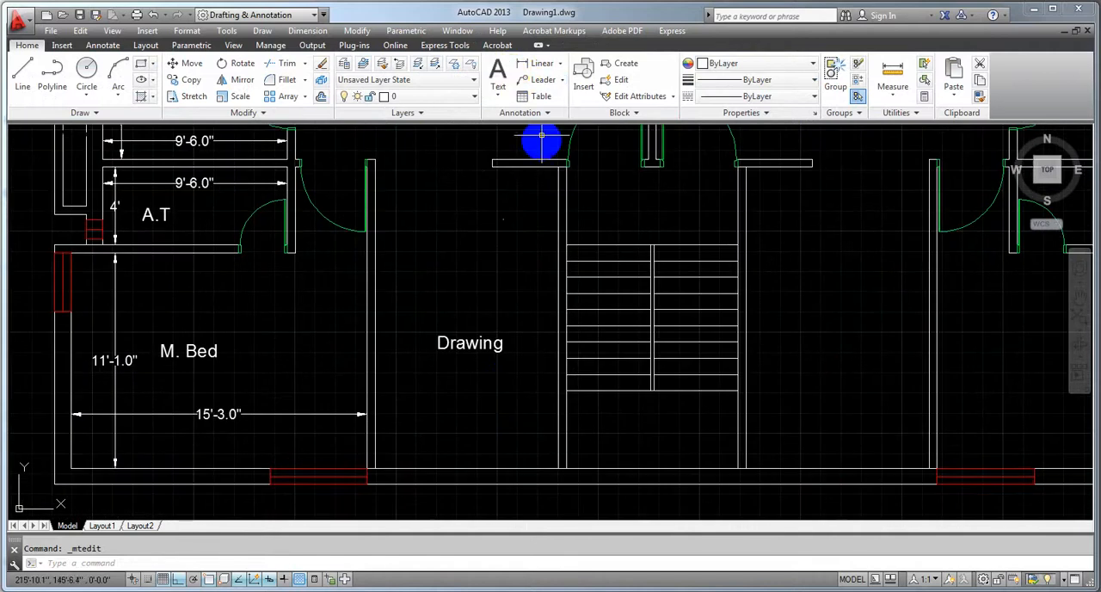
pyautogui.click(535, 69)
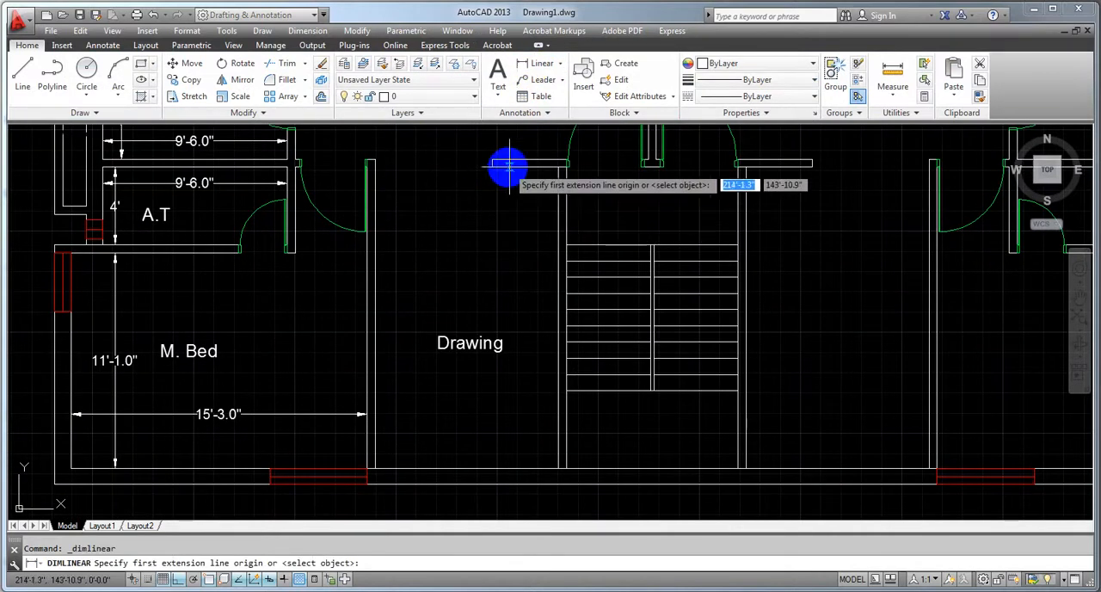
pyautogui.click(521, 168)
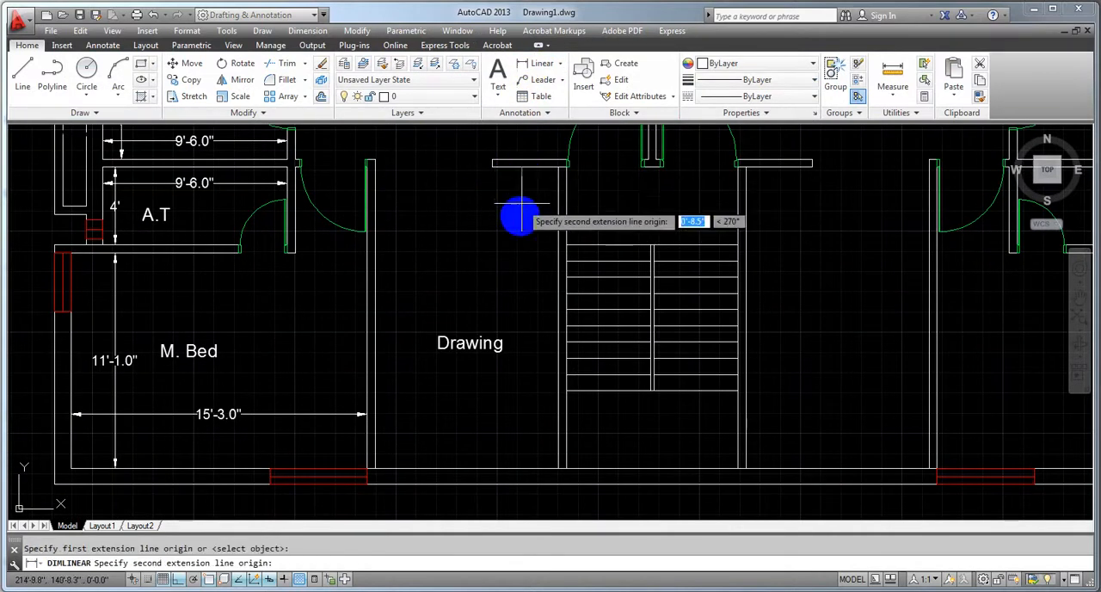
pyautogui.click(521, 469)
pyautogui.click(521, 469)
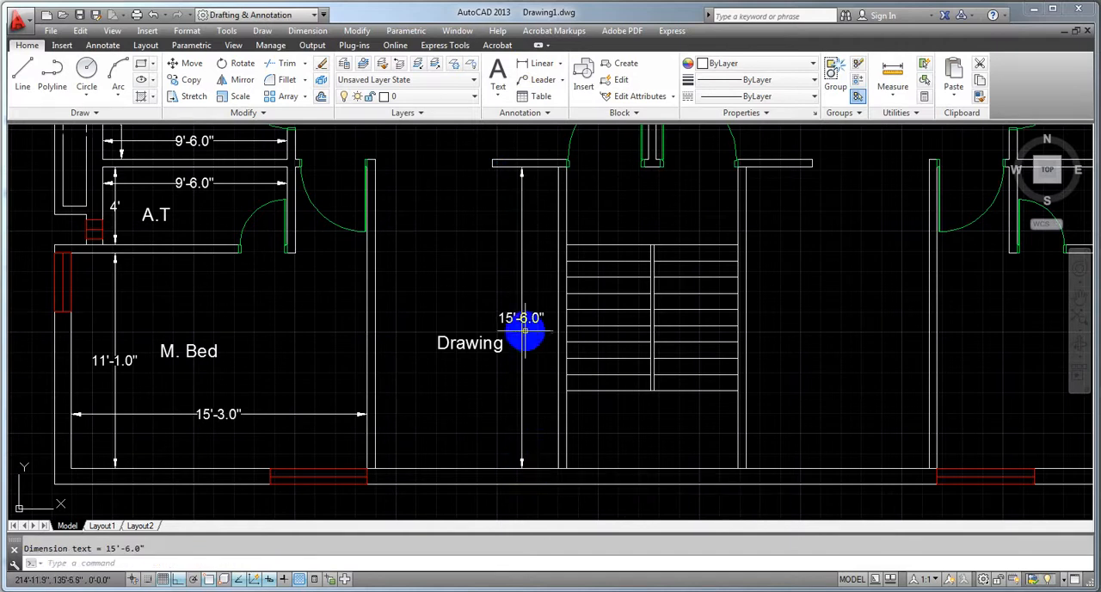
# Shift the drawing room's vertical dimension text down along its dimension line, below the level of the room label
pyautogui.click(522, 320)
pyautogui.click(522, 319)
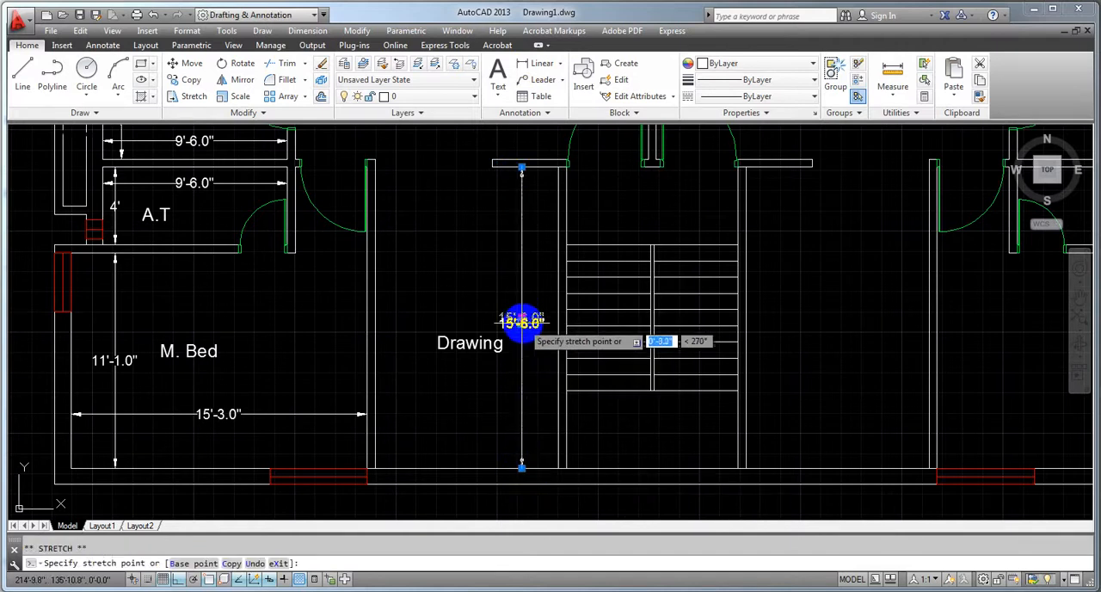
pyautogui.click(521, 391)
pyautogui.doubleClick(521, 391)
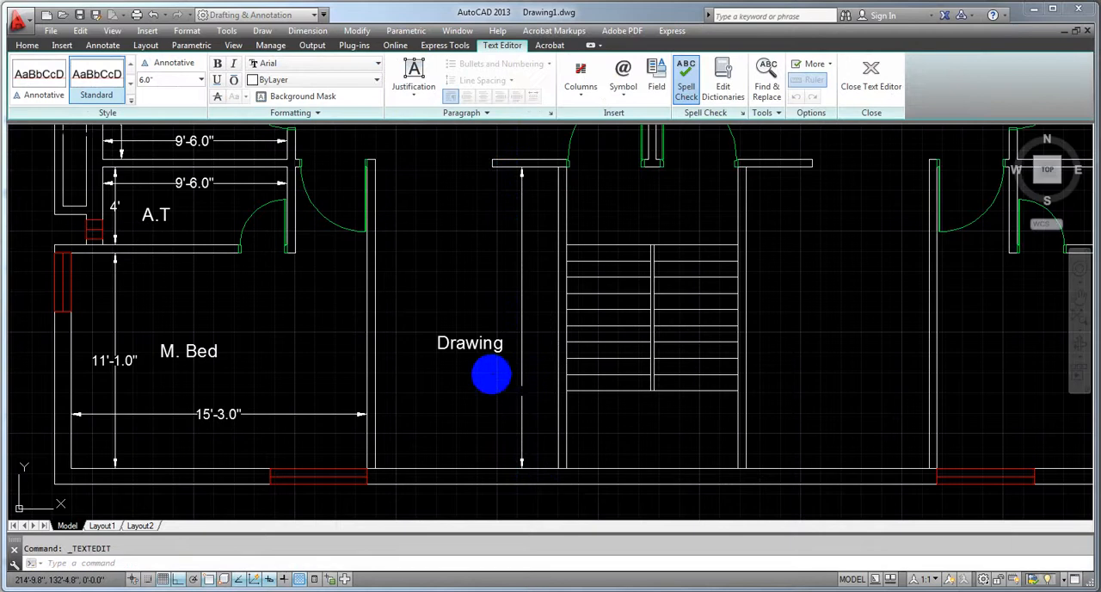
pyautogui.click(516, 141)
pyautogui.click(523, 74)
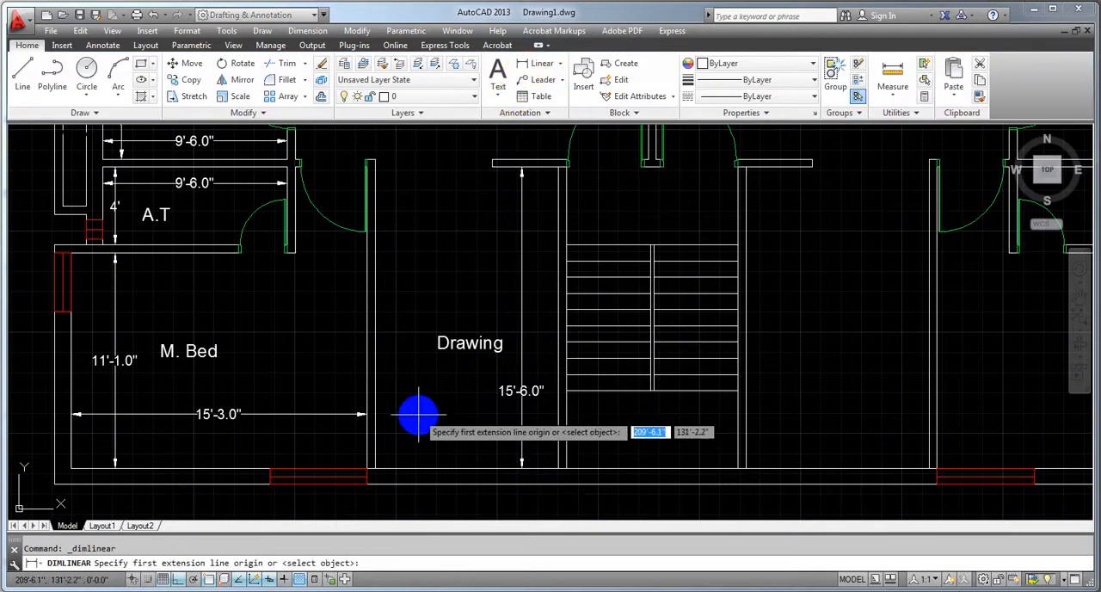
pyautogui.click(375, 417)
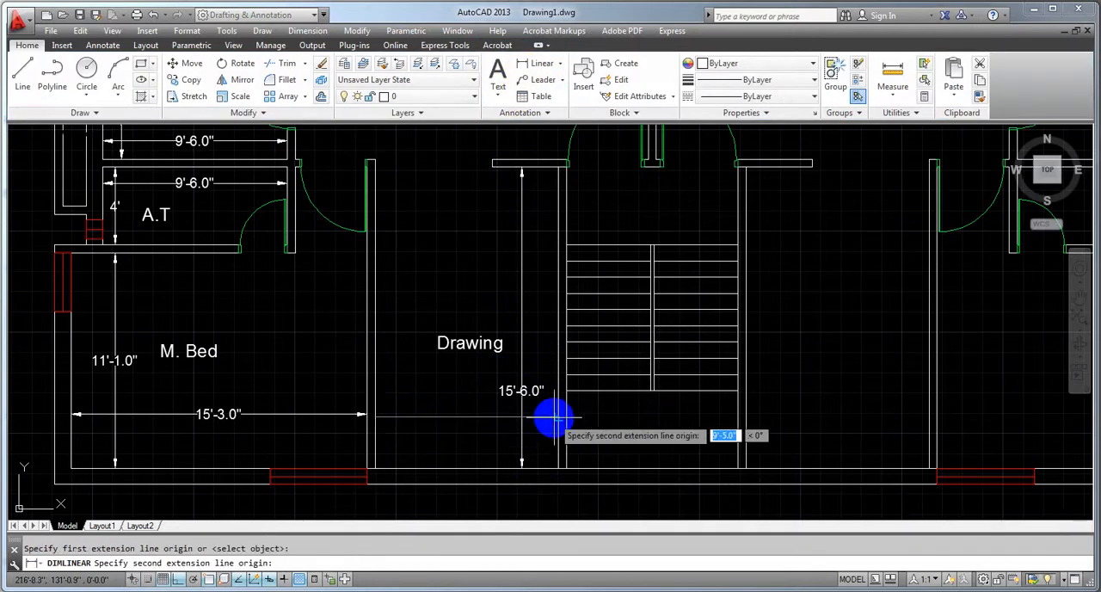
pyautogui.click(558, 418)
pyautogui.press('Escape')
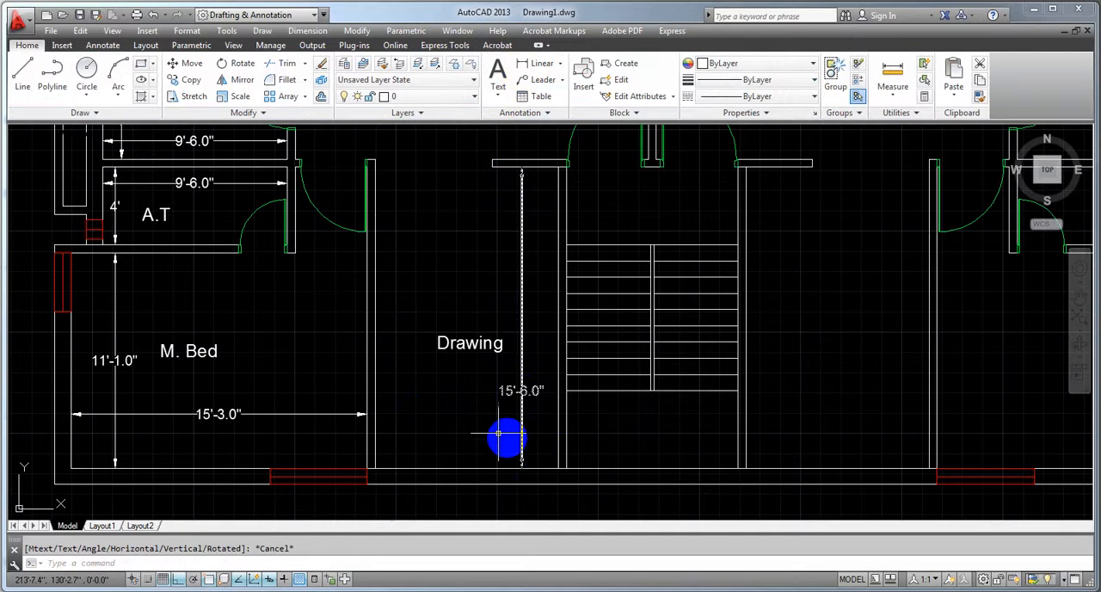
pyautogui.click(535, 64)
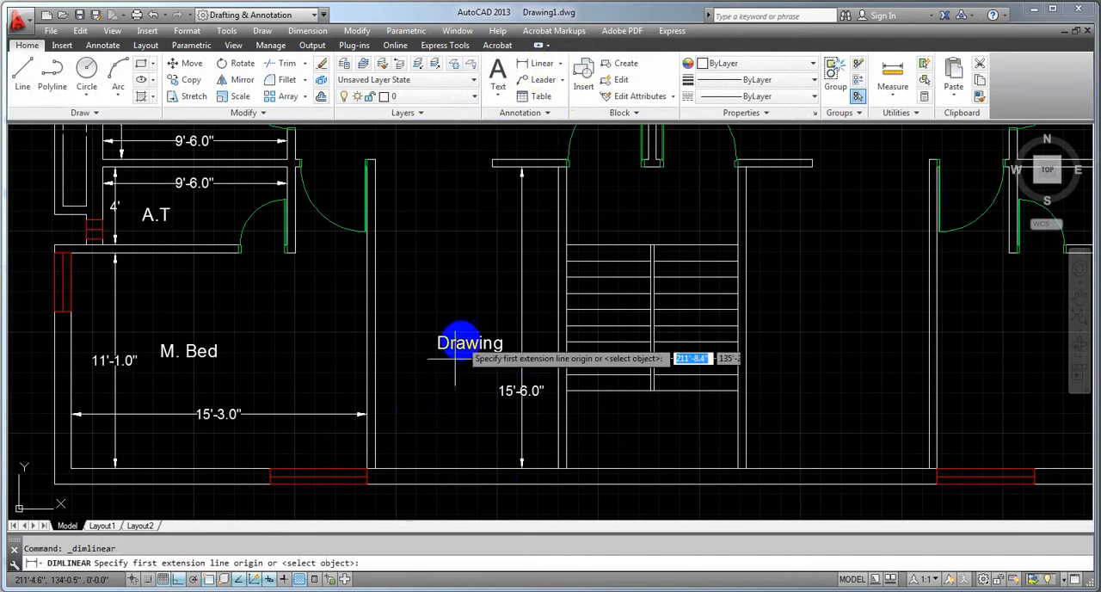
pyautogui.click(376, 418)
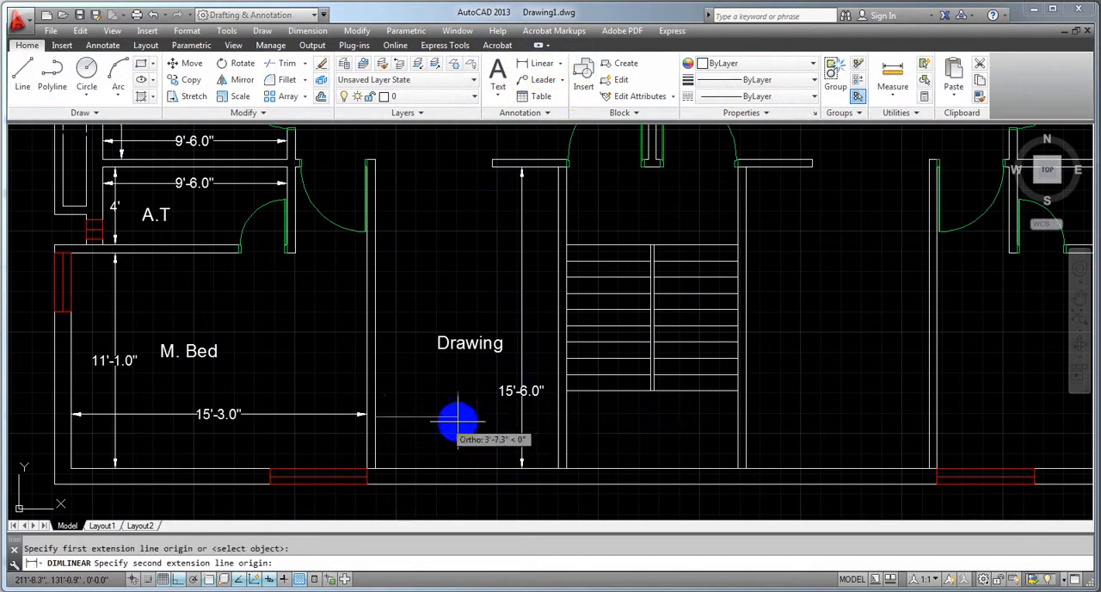
pyautogui.click(557, 418)
pyautogui.press('Escape')
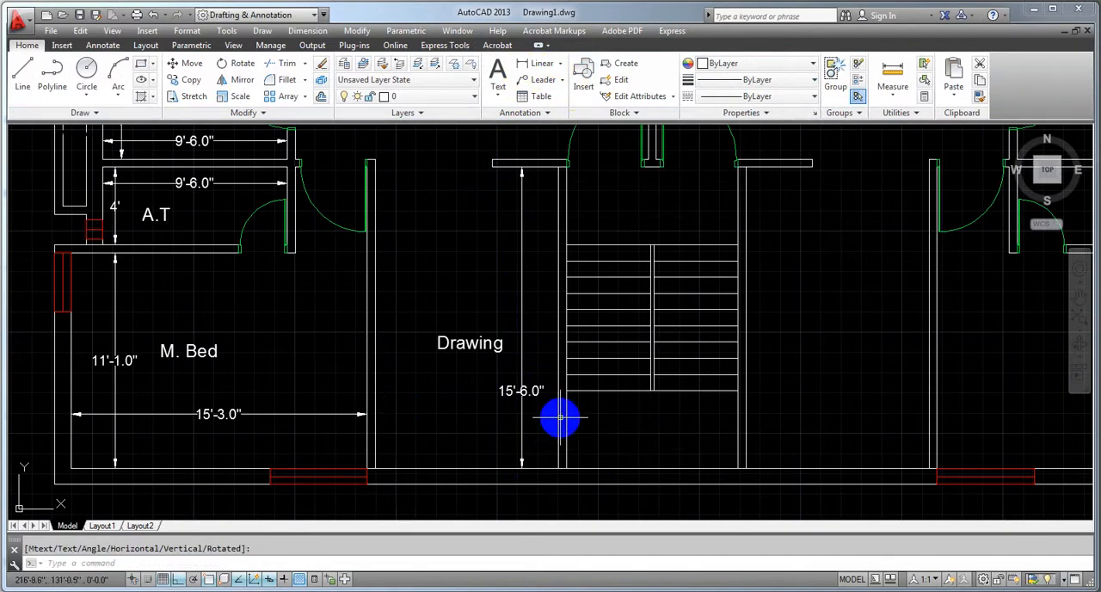
# Add a horizontal linear dimension between the side walls of the drawing room, below its label
pyautogui.click(540, 65)
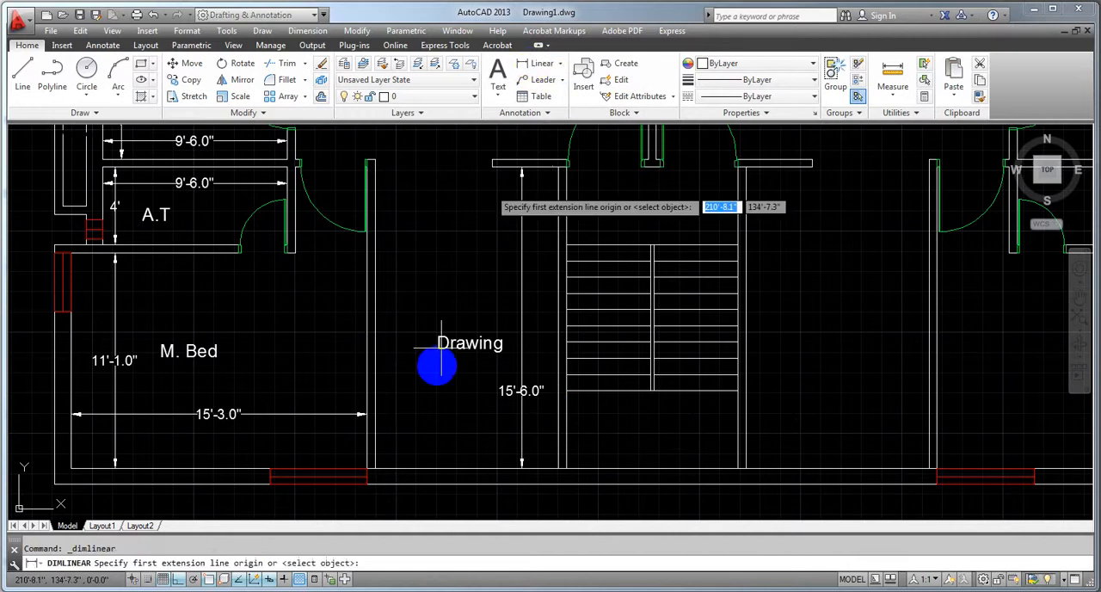
pyautogui.click(375, 416)
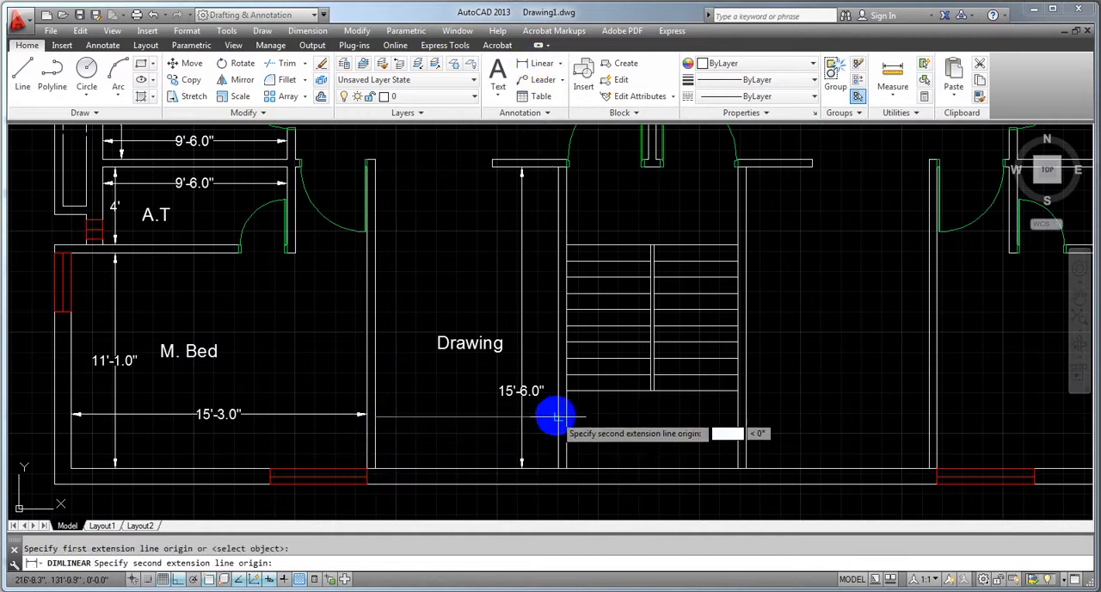
pyautogui.click(556, 417)
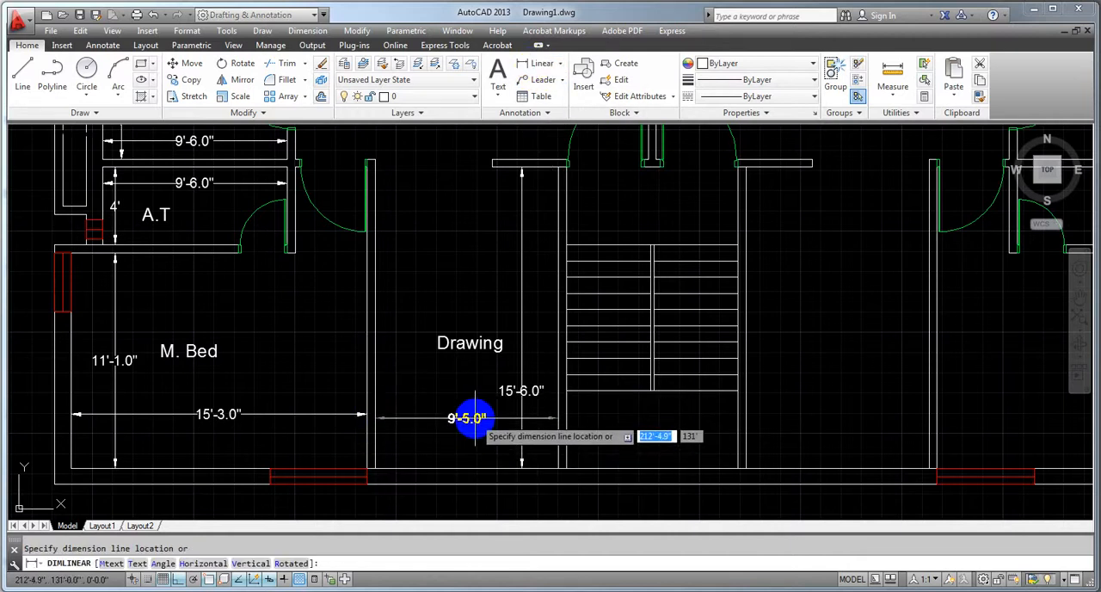
pyautogui.click(474, 418)
pyautogui.scroll(-2, 676, 439)
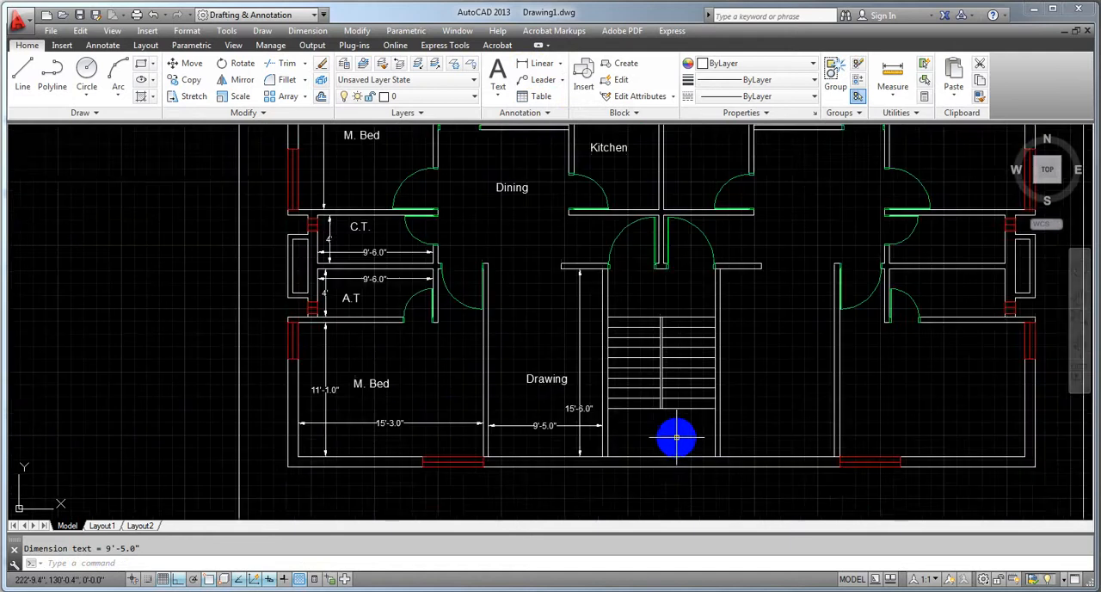
pyautogui.moveTo(676, 438); pyautogui.dragTo(676, 516, button='middle')
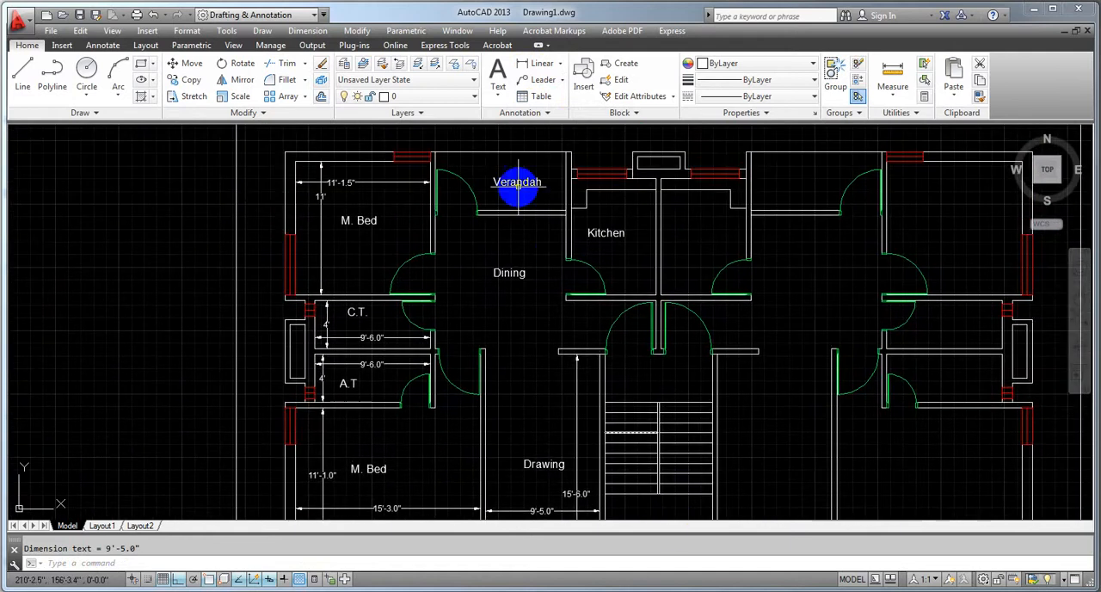
pyautogui.scroll(4, 514, 180)
pyautogui.doubleClick(461, 179)
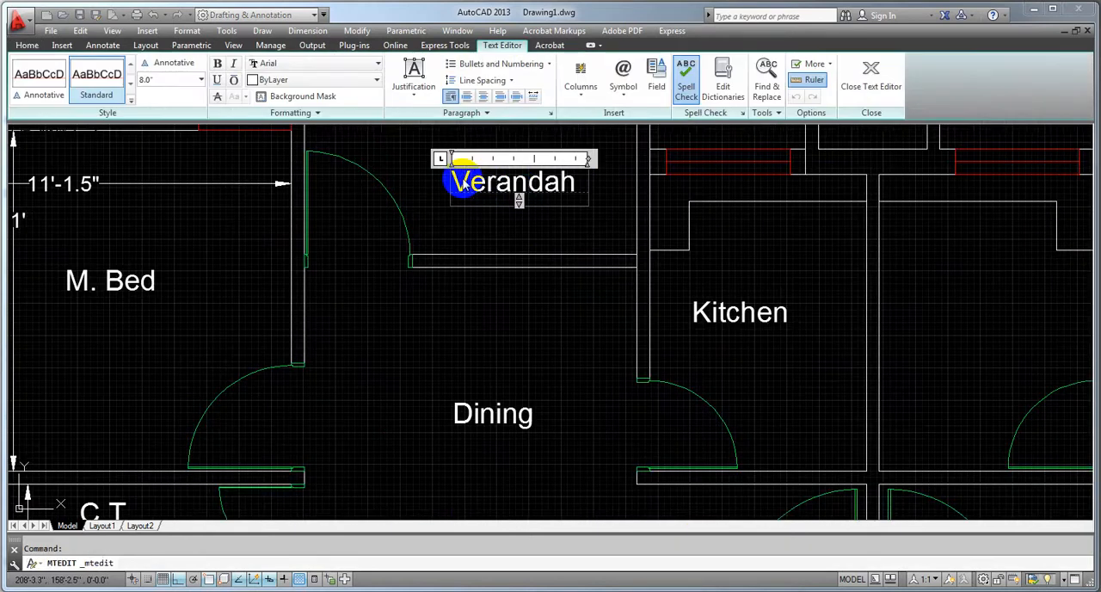
pyautogui.scroll(-5, 459, 249)
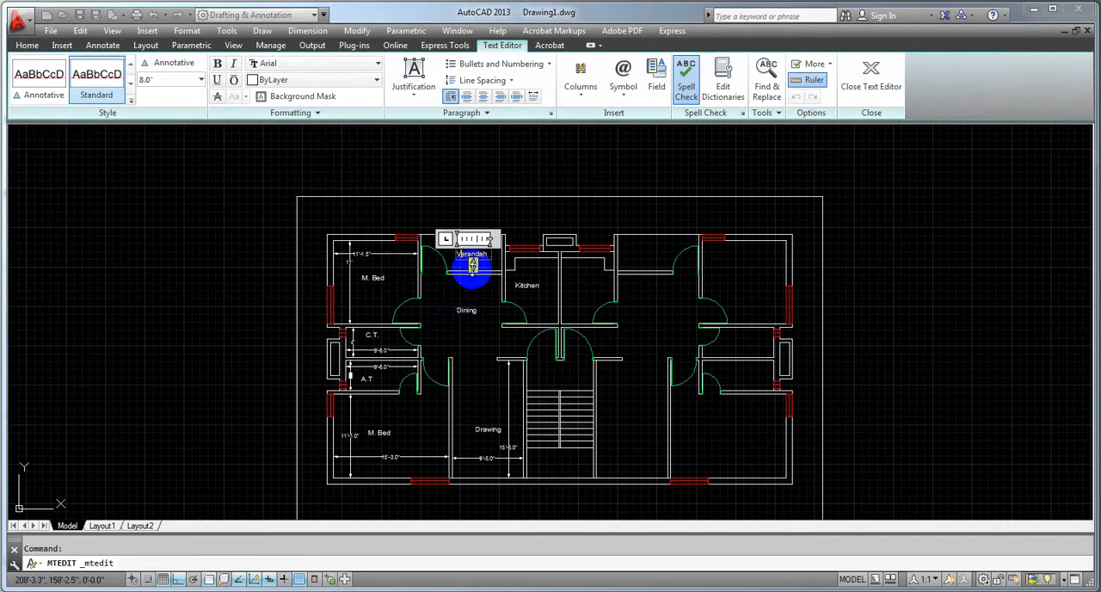
pyautogui.scroll(1, 456, 310)
pyautogui.scroll(1, 459, 344)
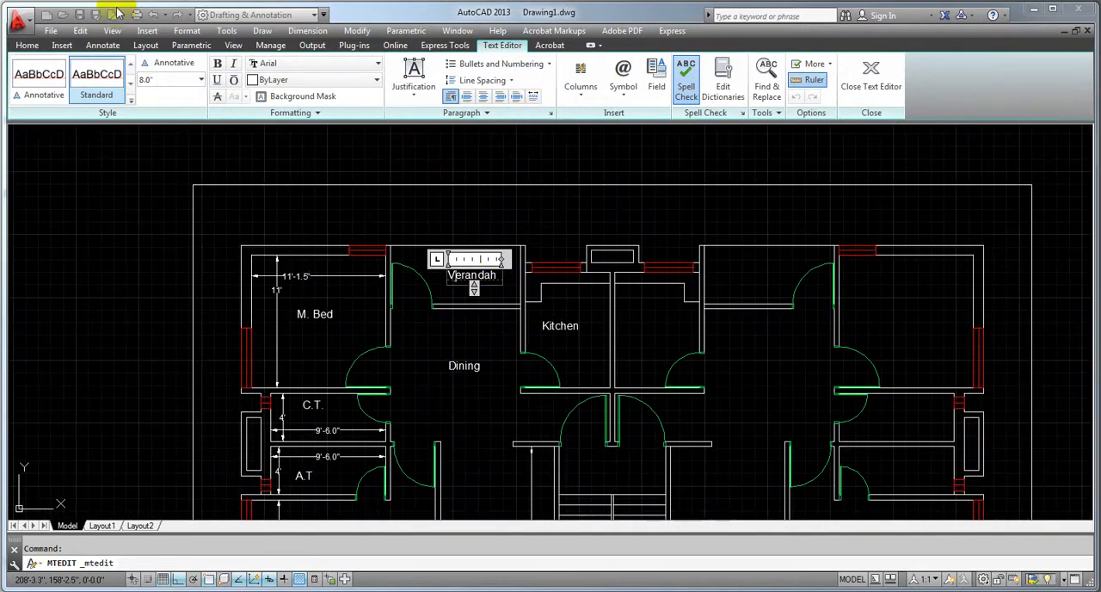
pyautogui.click(26, 45)
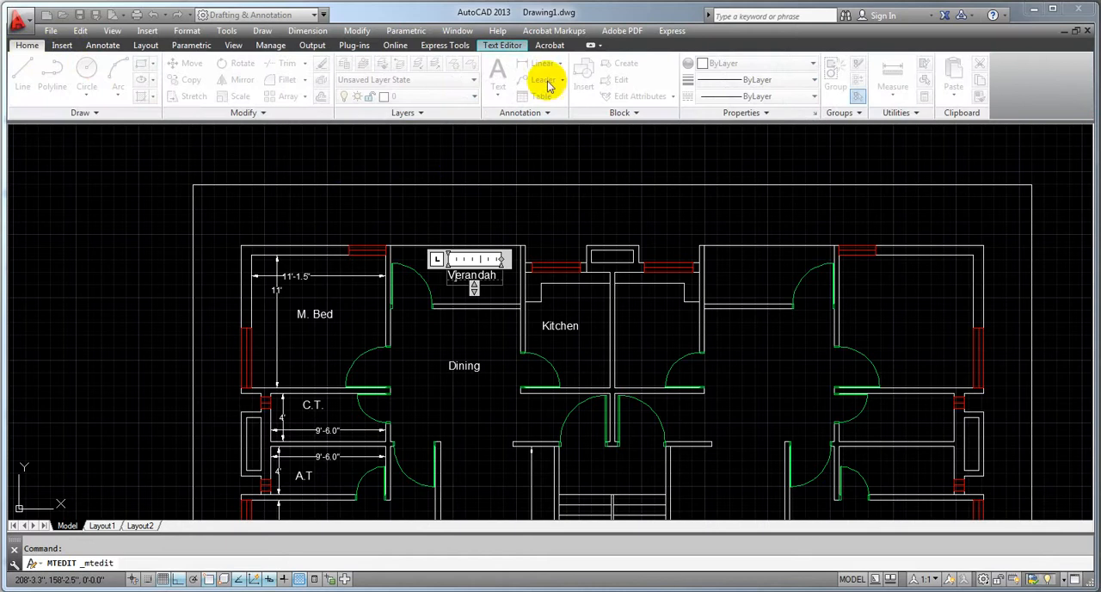
pyautogui.click(467, 201)
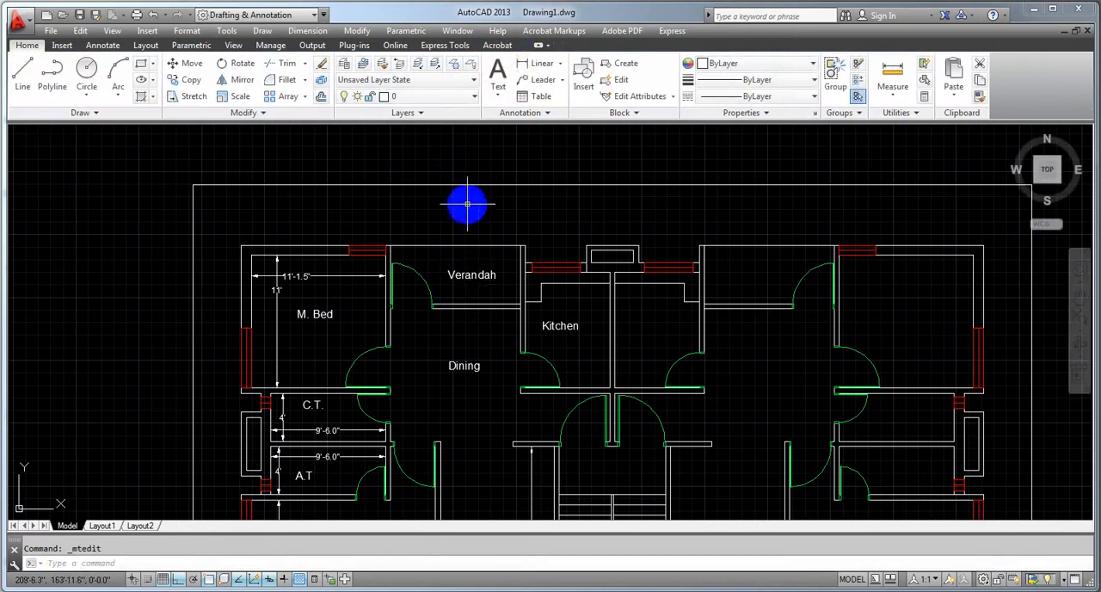
# Add a horizontal linear dimension between the side walls of the dining area, just above its label
pyautogui.click(540, 62)
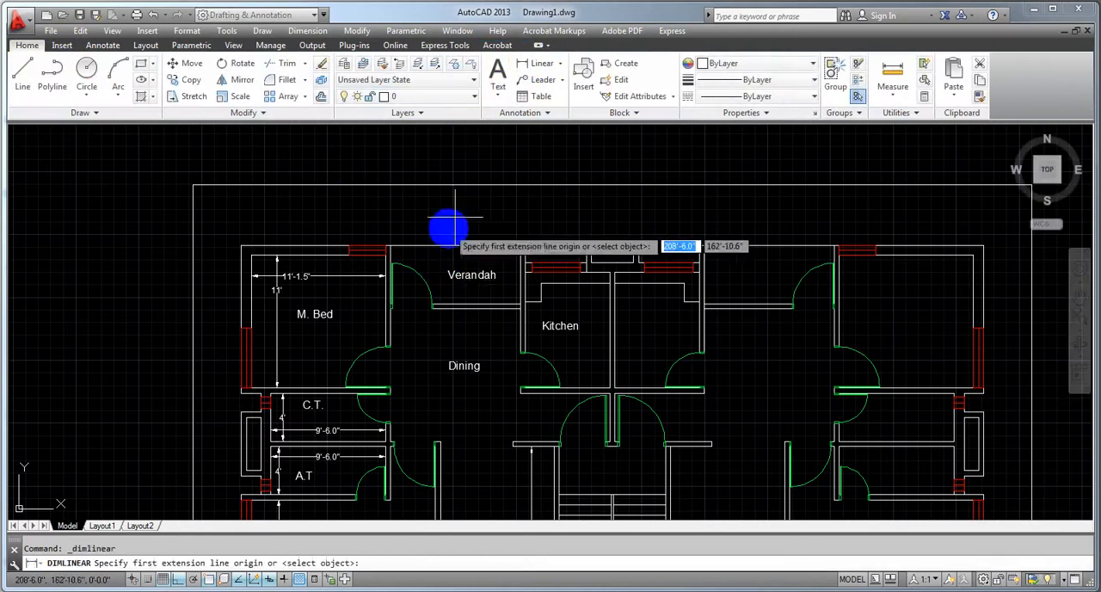
pyautogui.click(391, 331)
pyautogui.click(519, 331)
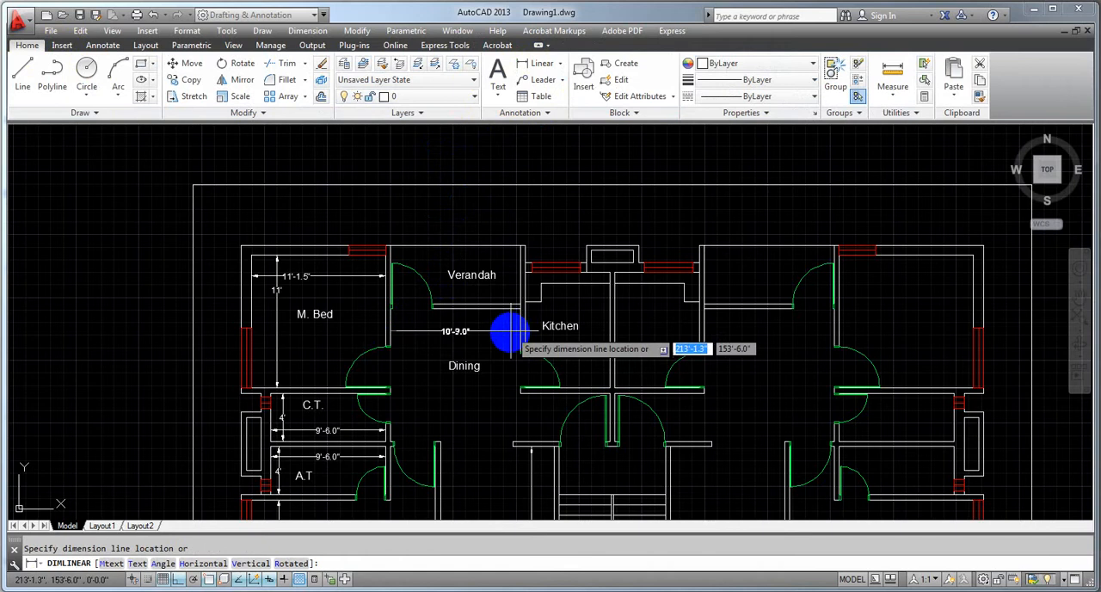
pyautogui.click(499, 341)
pyautogui.scroll(6, 499, 341)
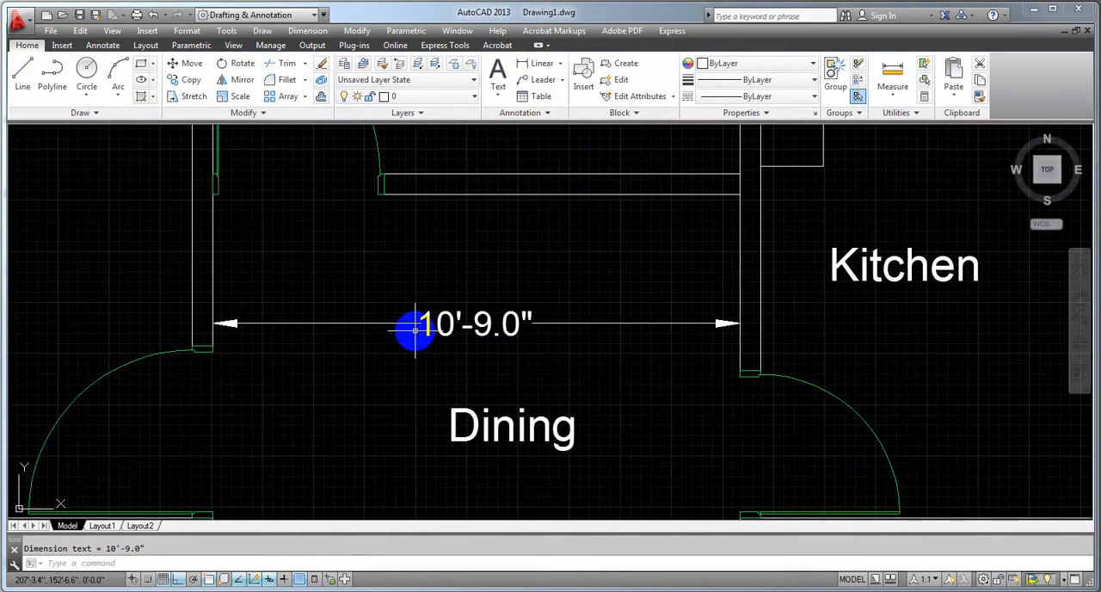
pyautogui.scroll(-6, 413, 327)
pyautogui.press('Escape')
pyautogui.scroll(5, 432, 279)
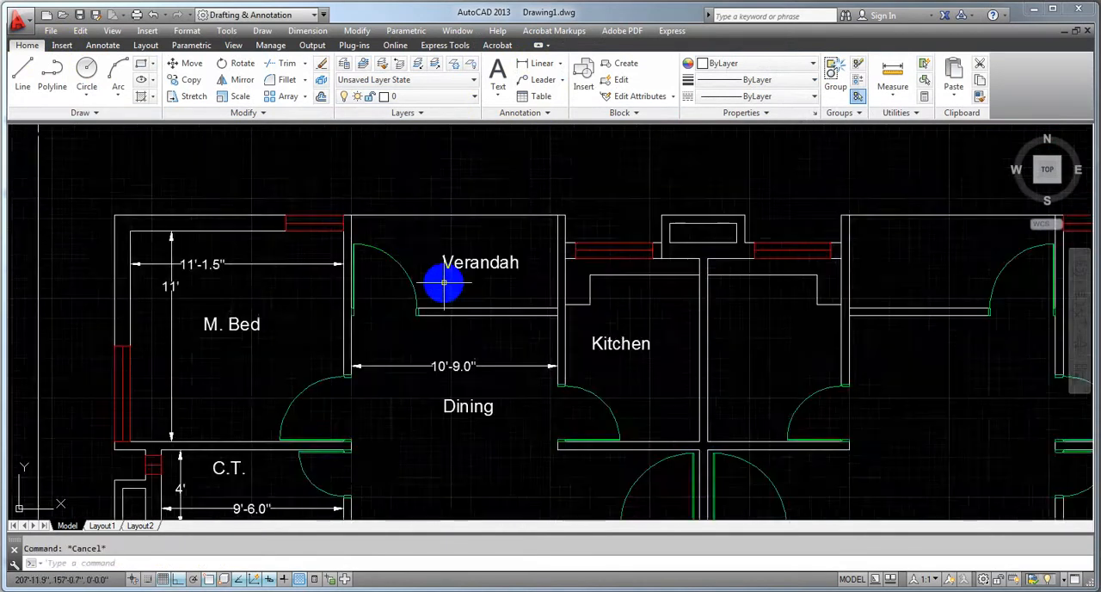
pyautogui.click(527, 63)
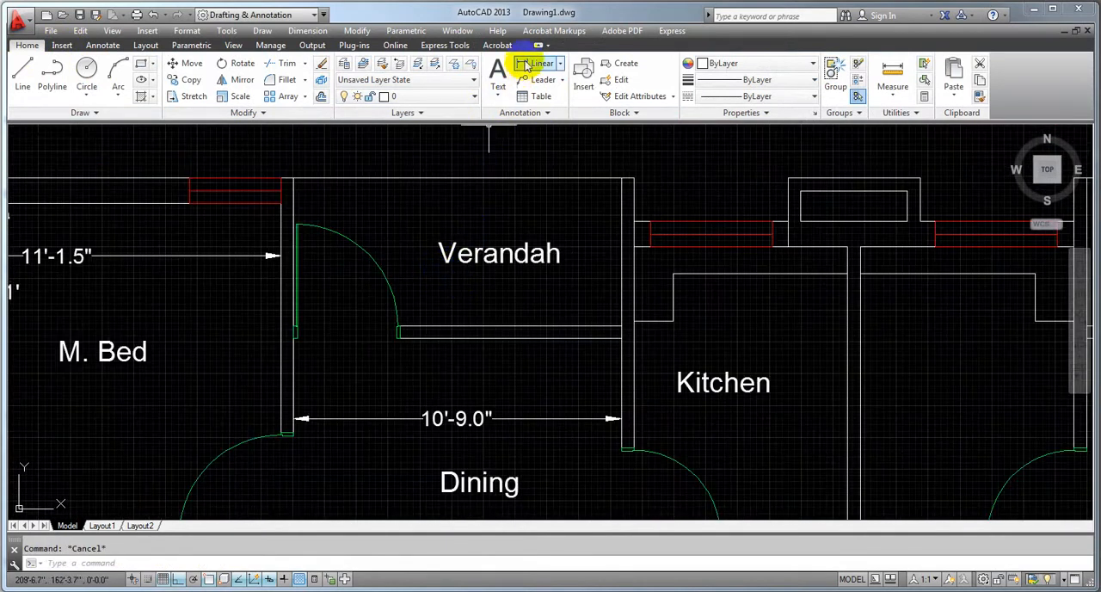
pyautogui.click(601, 178)
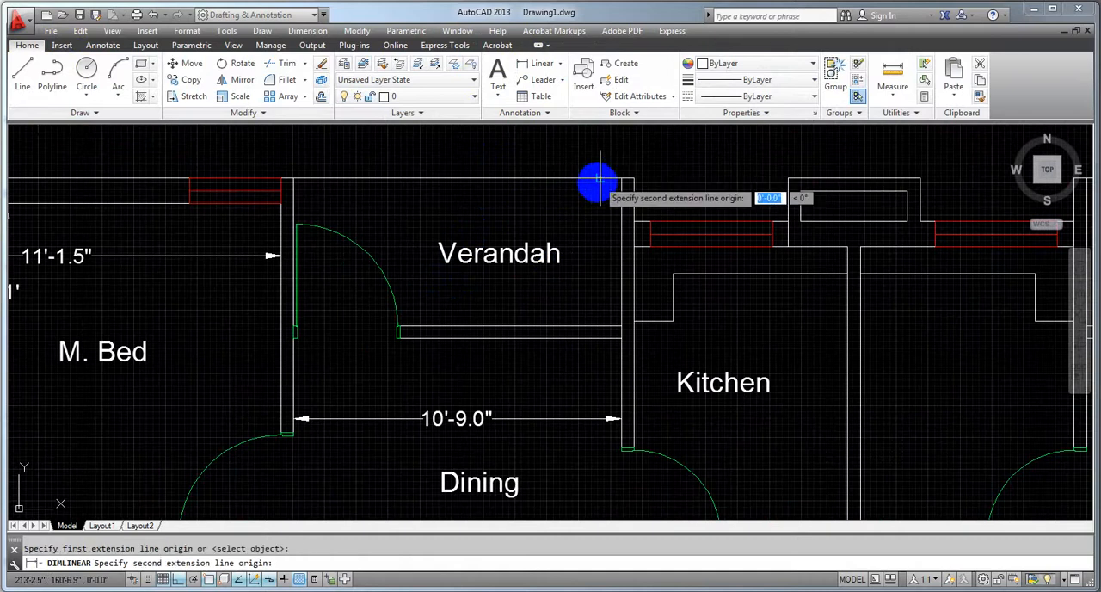
pyautogui.click(600, 327)
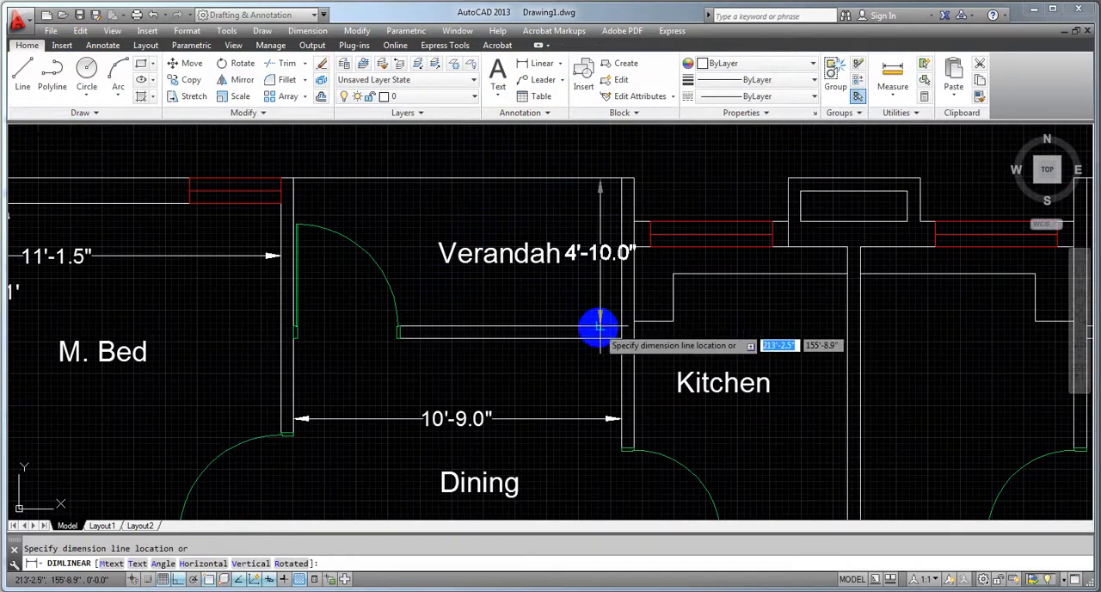
pyautogui.press('Escape')
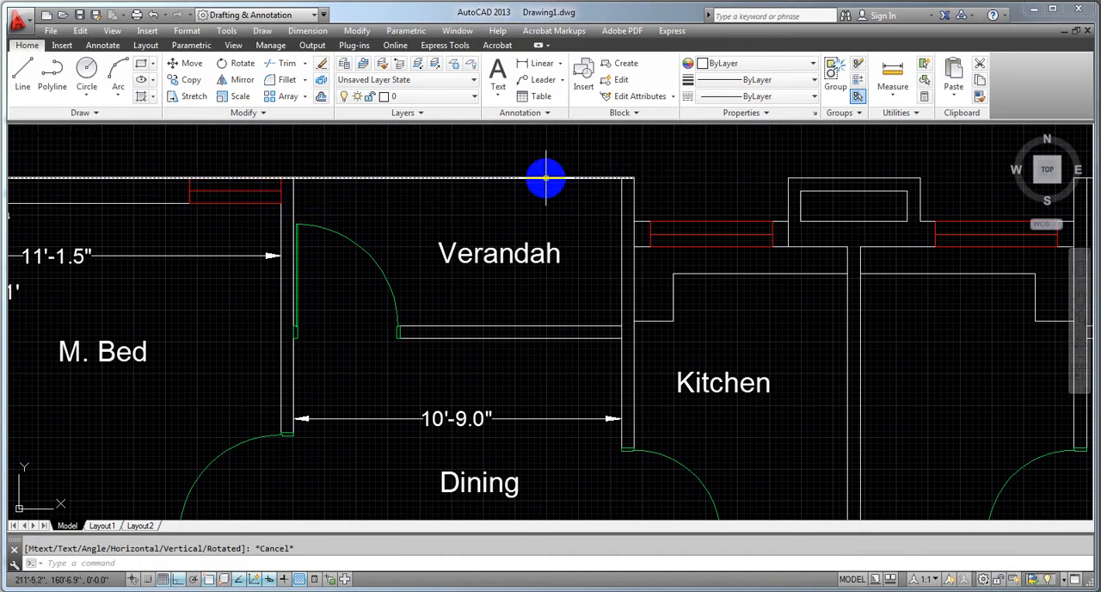
# Change the verandah's label to "4' Verandah" and widen its text box to about 5'-2" so the text fits on one line
pyautogui.doubleClick(454, 256)
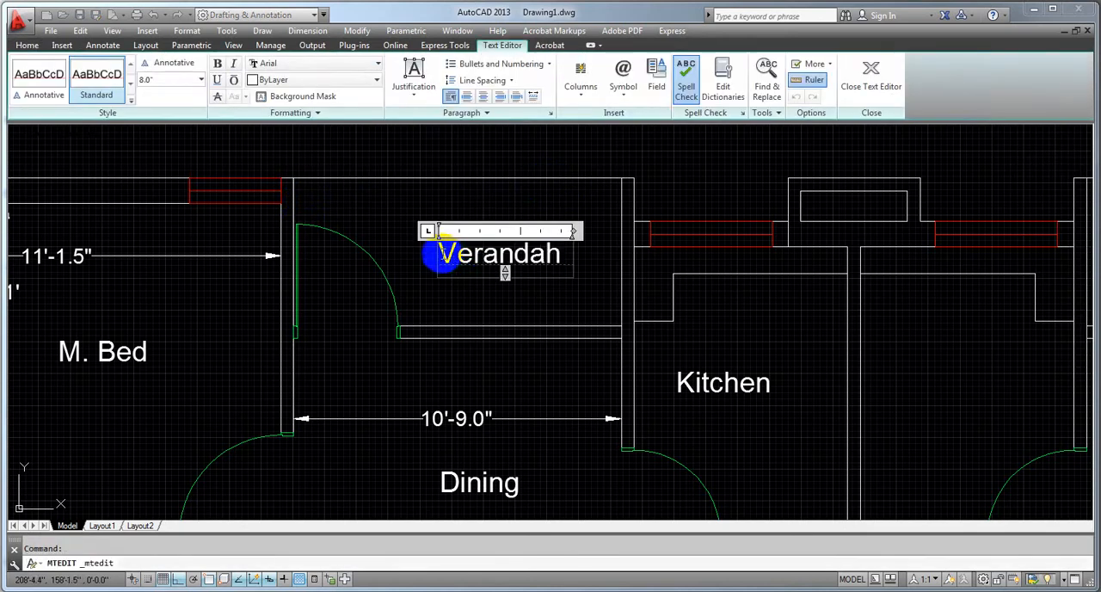
pyautogui.click(441, 257)
pyautogui.write('4')
pyautogui.write("'")
pyautogui.press('Return')
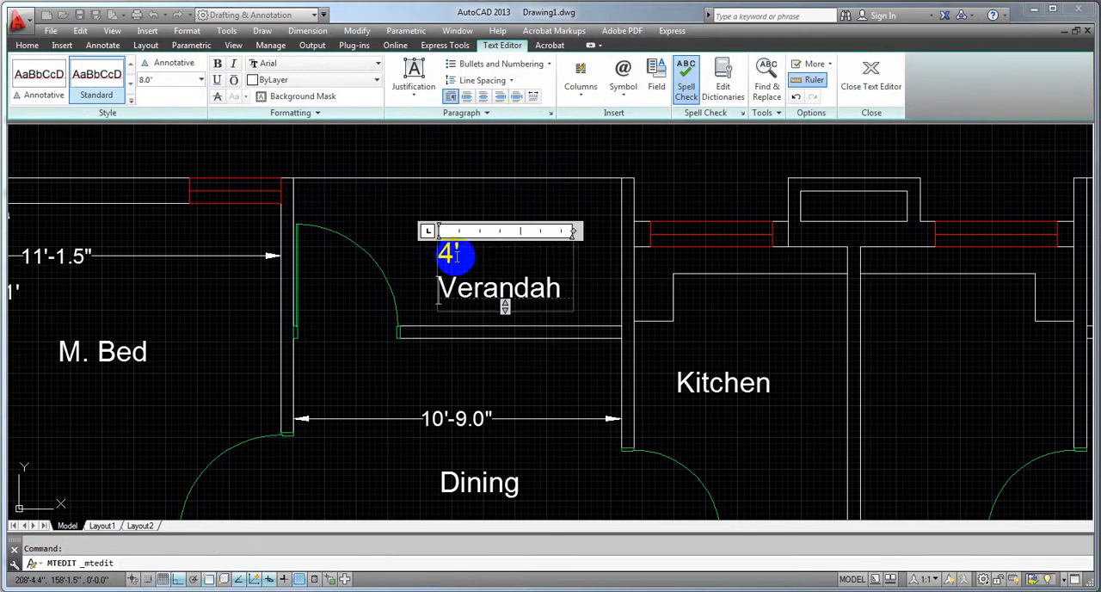
pyautogui.moveTo(573, 231); pyautogui.dragTo(614, 230)
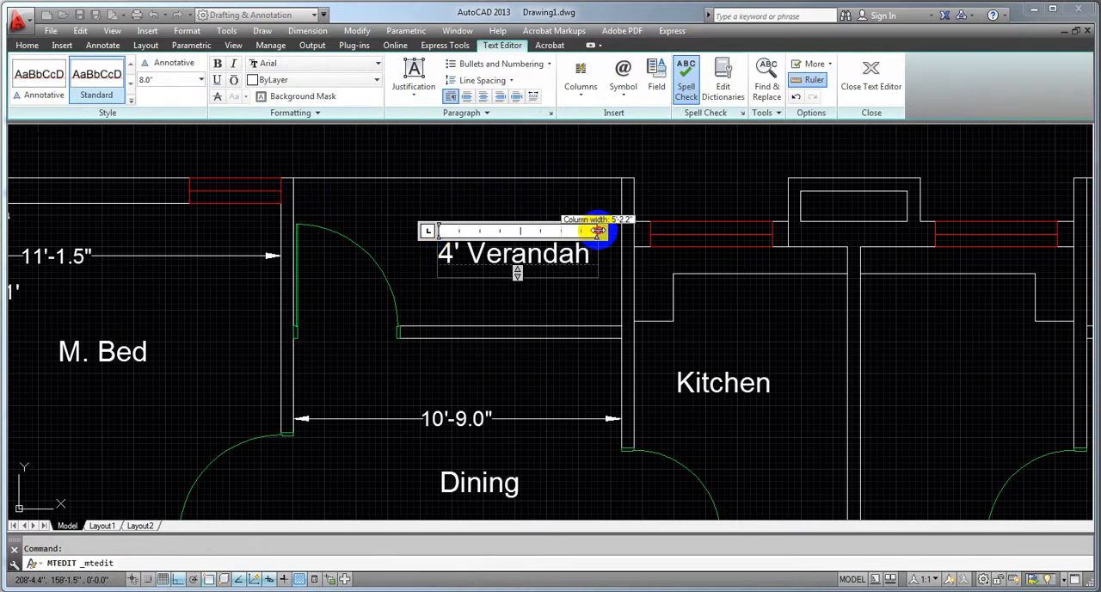
pyautogui.click(496, 305)
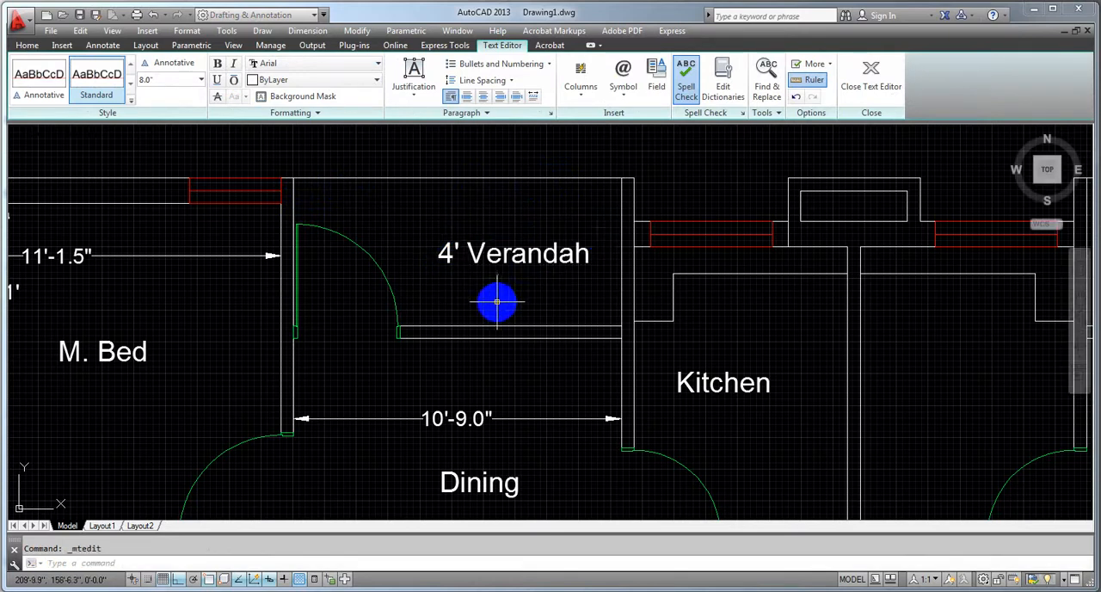
# Shift the "4' Verandah" label slightly left so it sits clear of the verandah's right wall
pyautogui.click(439, 243)
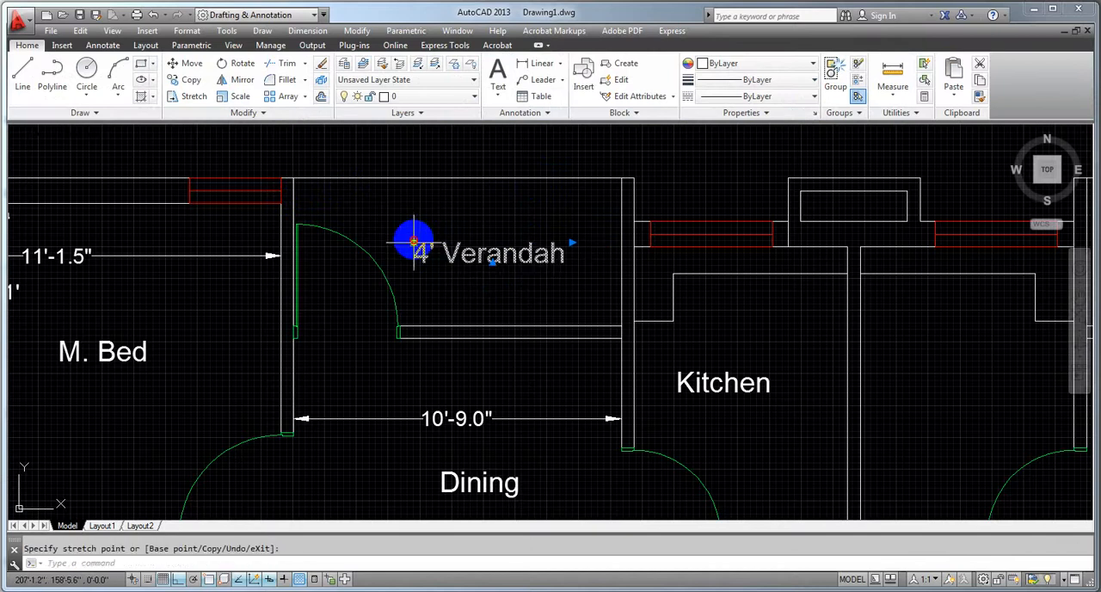
pyautogui.click(413, 243)
pyautogui.press('Escape')
# Add a vertical linear dimension between the upper and lower inner walls of the kitchen, right of its label
pyautogui.scroll(-3, 479, 361)
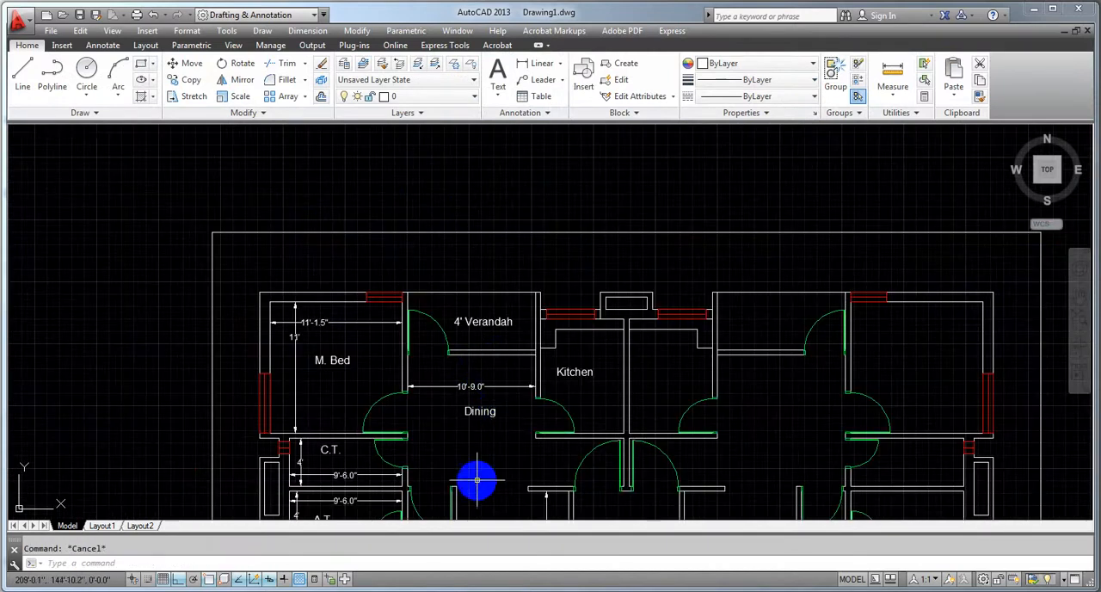
pyautogui.moveTo(479, 474); pyautogui.dragTo(467, 324, button='middle')
pyautogui.scroll(-2, 452, 419)
pyautogui.scroll(4, 462, 238)
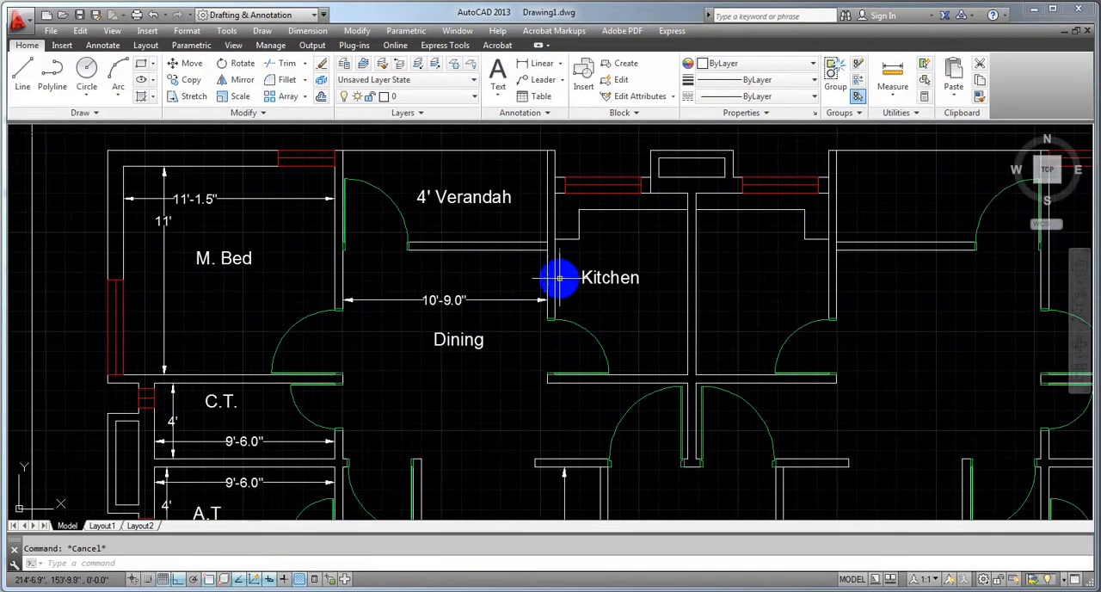
pyautogui.scroll(-6, 435, 248)
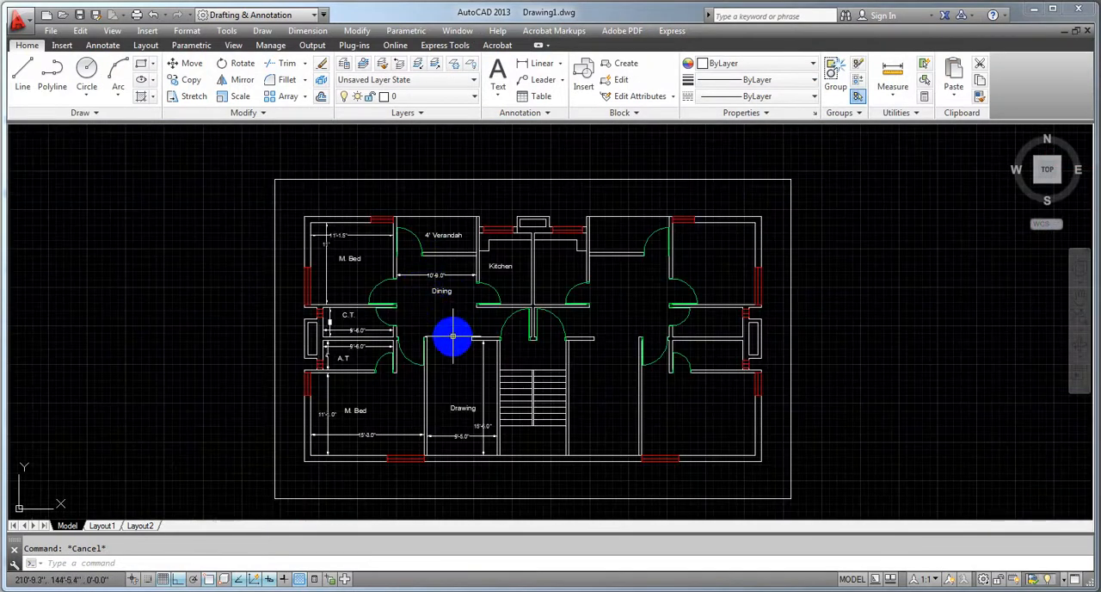
pyautogui.scroll(4, 425, 236)
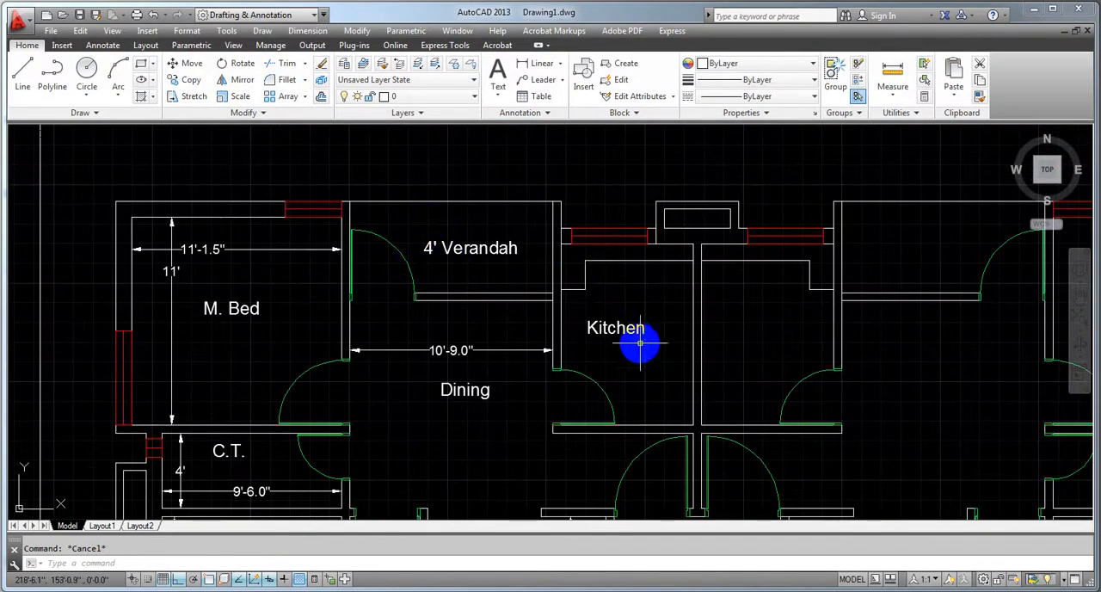
pyautogui.scroll(2, 636, 344)
pyautogui.moveTo(632, 343); pyautogui.dragTo(467, 312, button='middle')
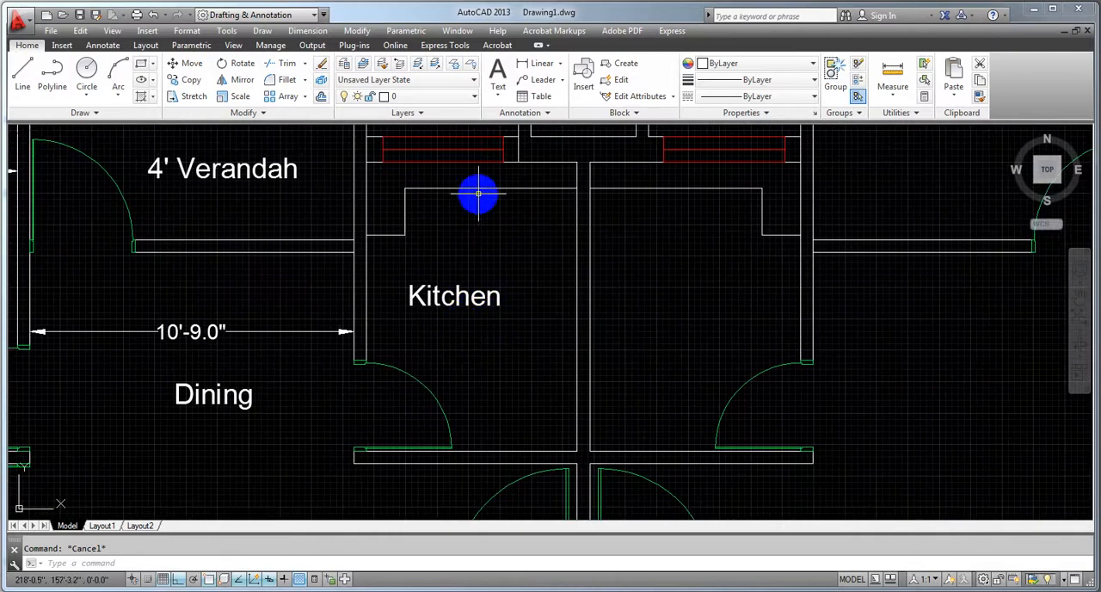
pyautogui.click(542, 65)
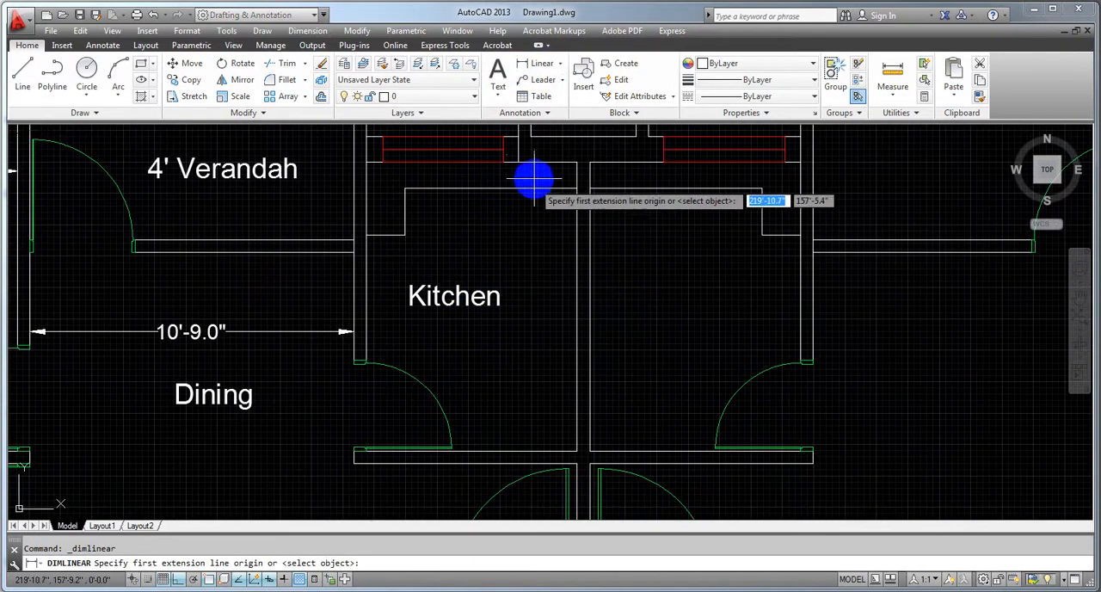
pyautogui.click(534, 162)
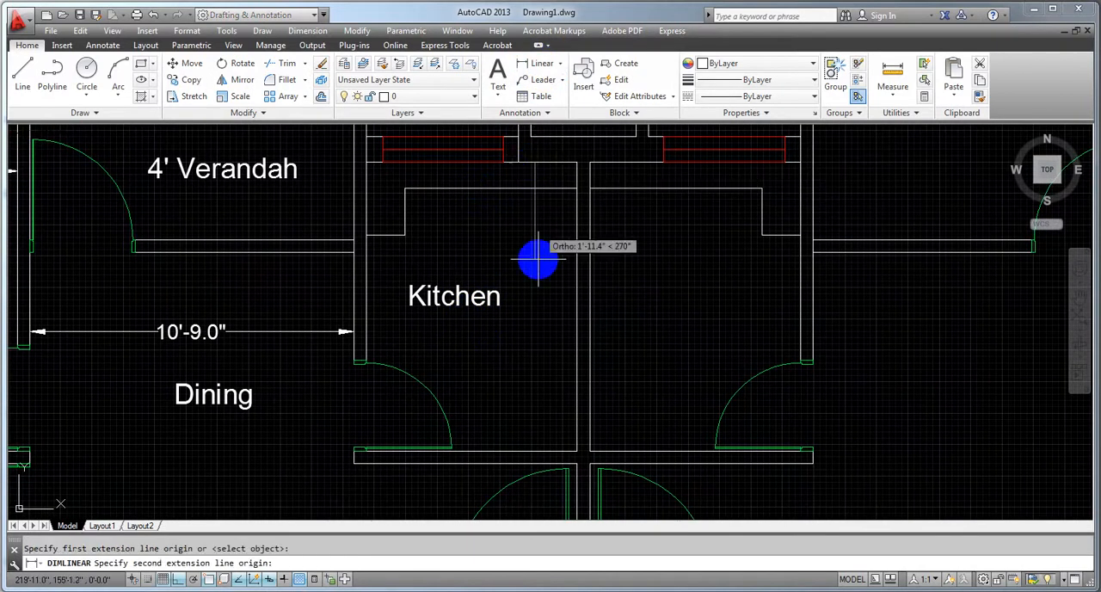
pyautogui.click(534, 448)
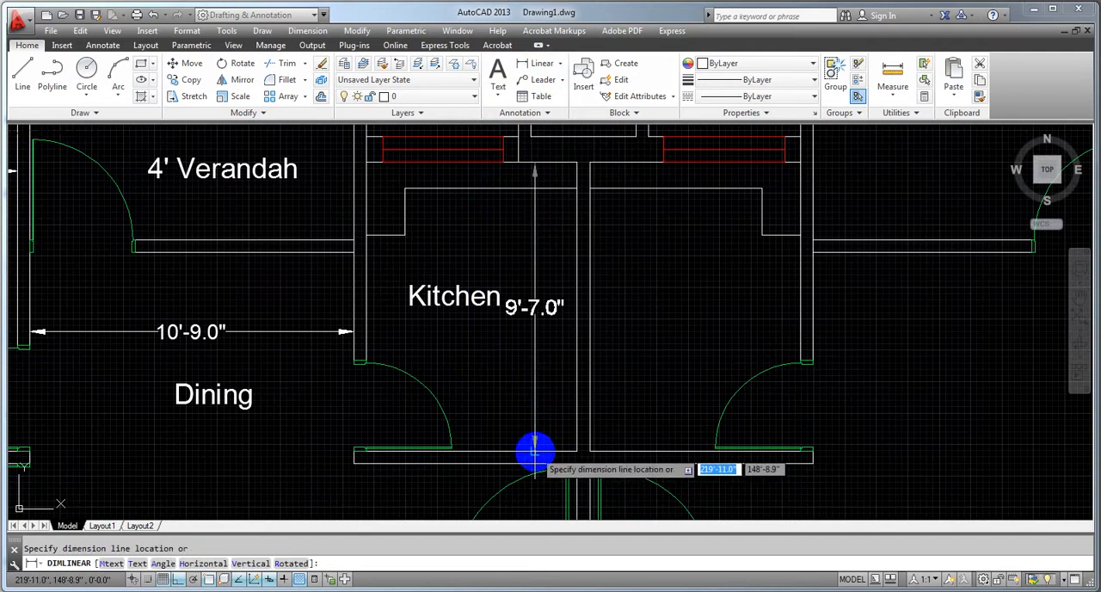
pyautogui.click(534, 448)
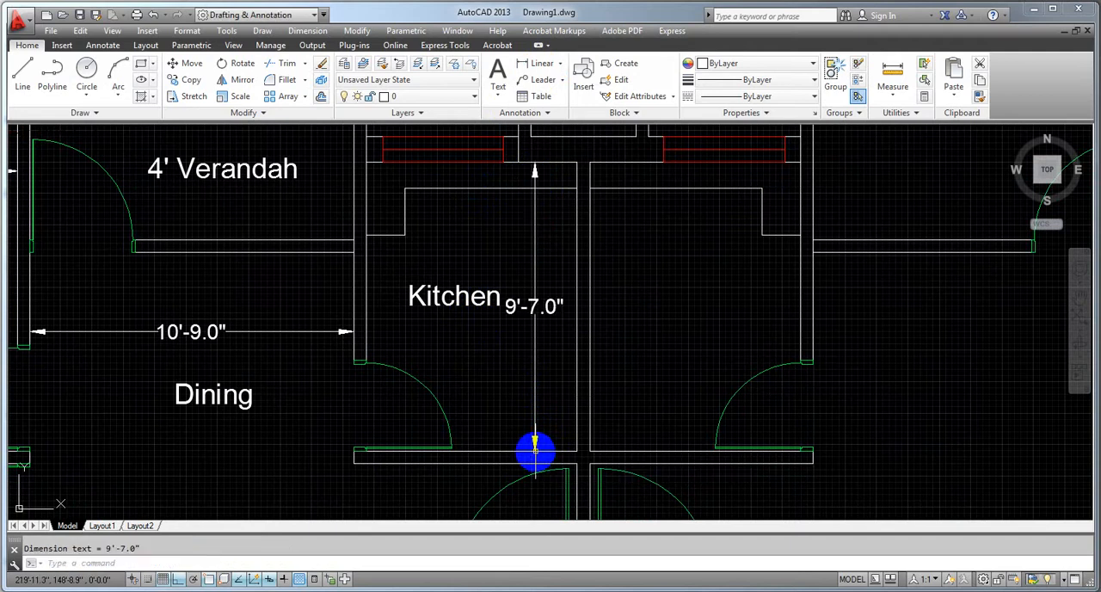
# Add a horizontal linear dimension between the side walls of the kitchen, just above its label
pyautogui.click(539, 65)
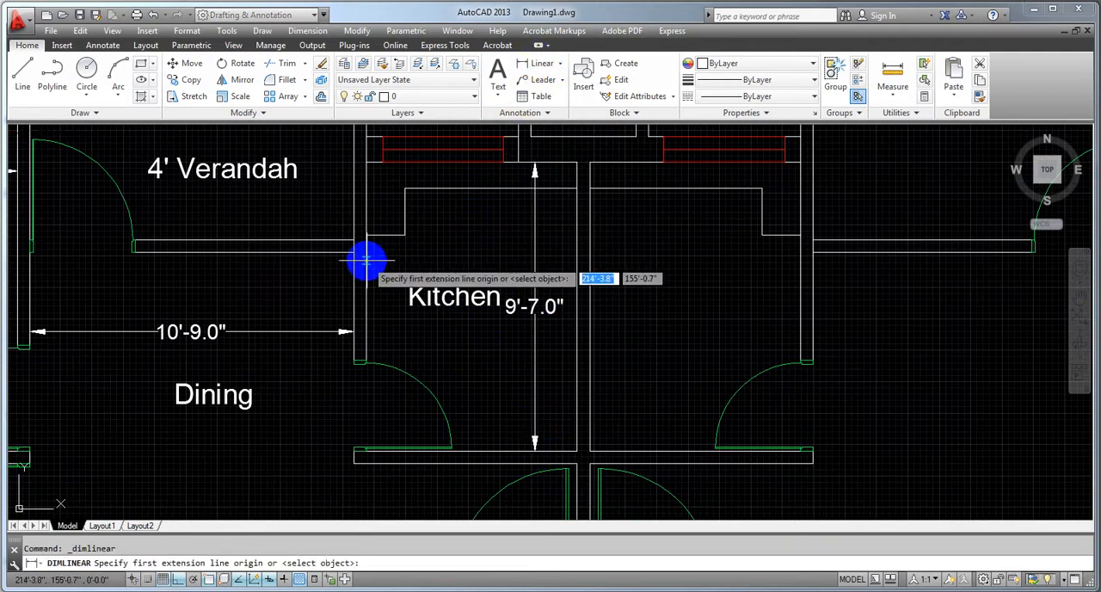
pyautogui.click(368, 258)
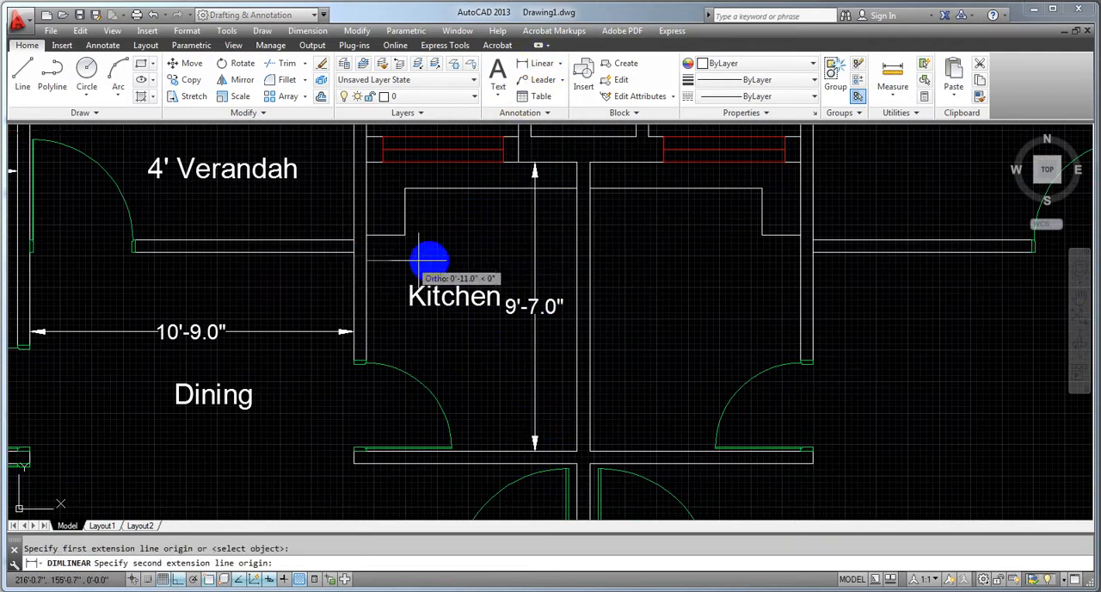
pyautogui.click(575, 259)
pyautogui.click(577, 261)
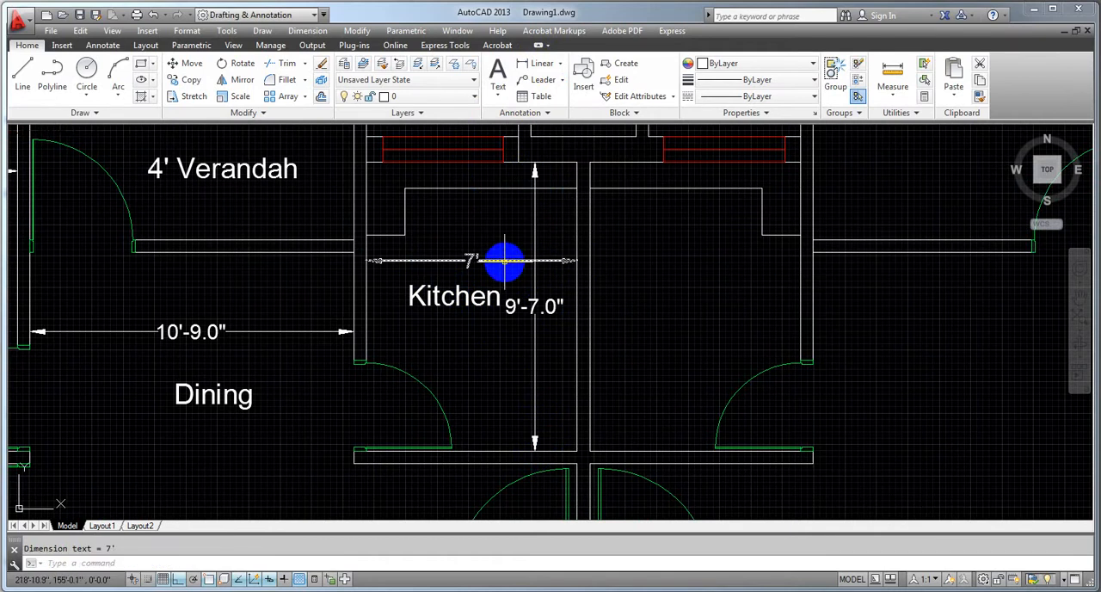
pyautogui.click(505, 261)
pyautogui.click(472, 259)
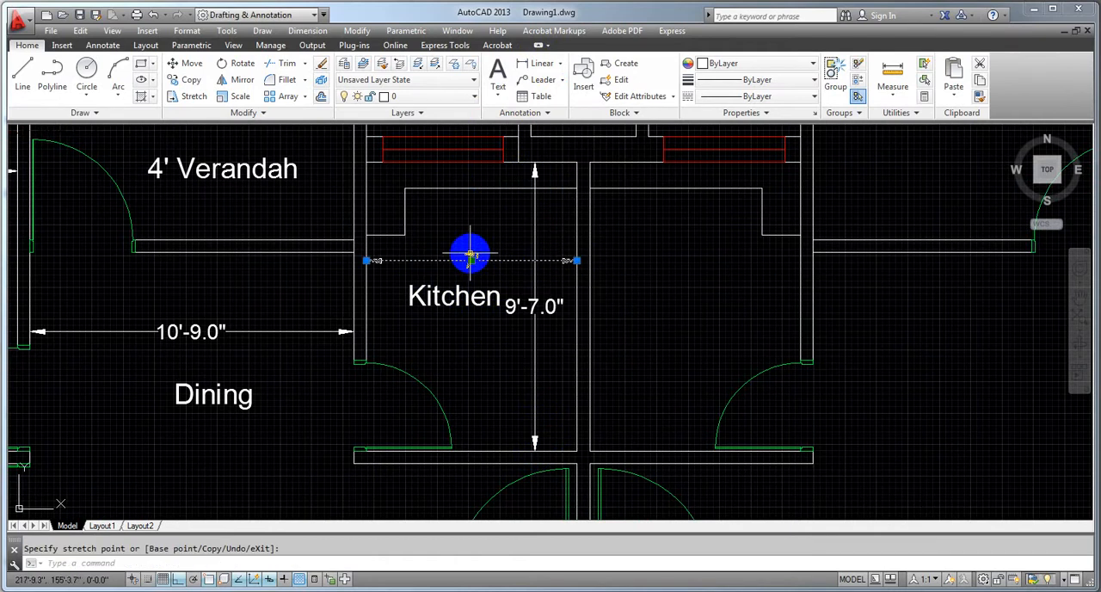
pyautogui.press('Escape')
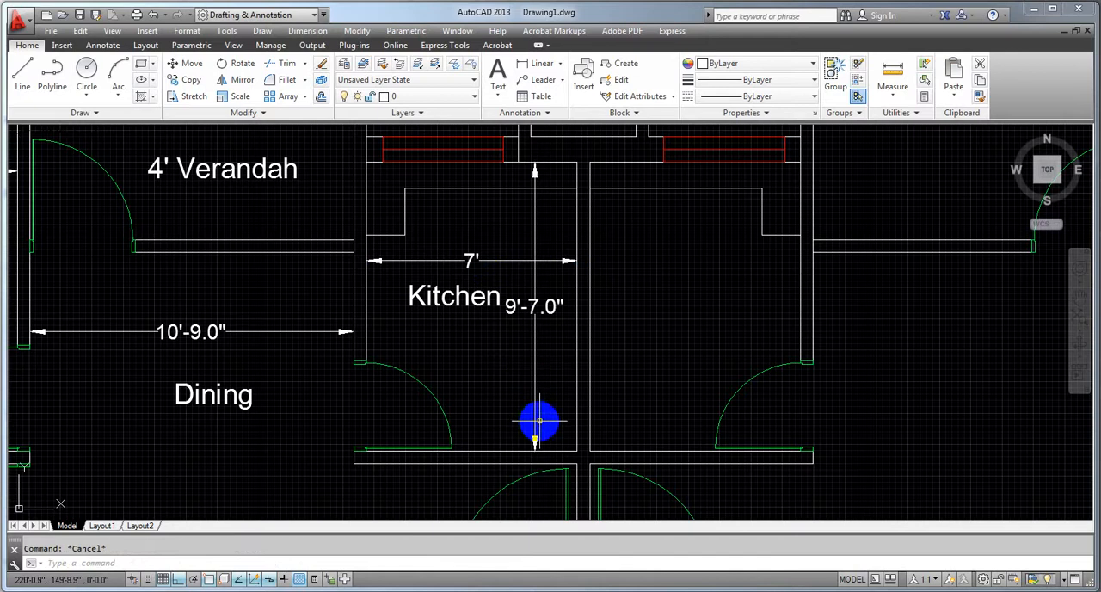
# Move the text of the kitchen's vertical dimension up along its line, to just above the horizontal dimension
pyautogui.click(535, 306)
pyautogui.click(535, 306)
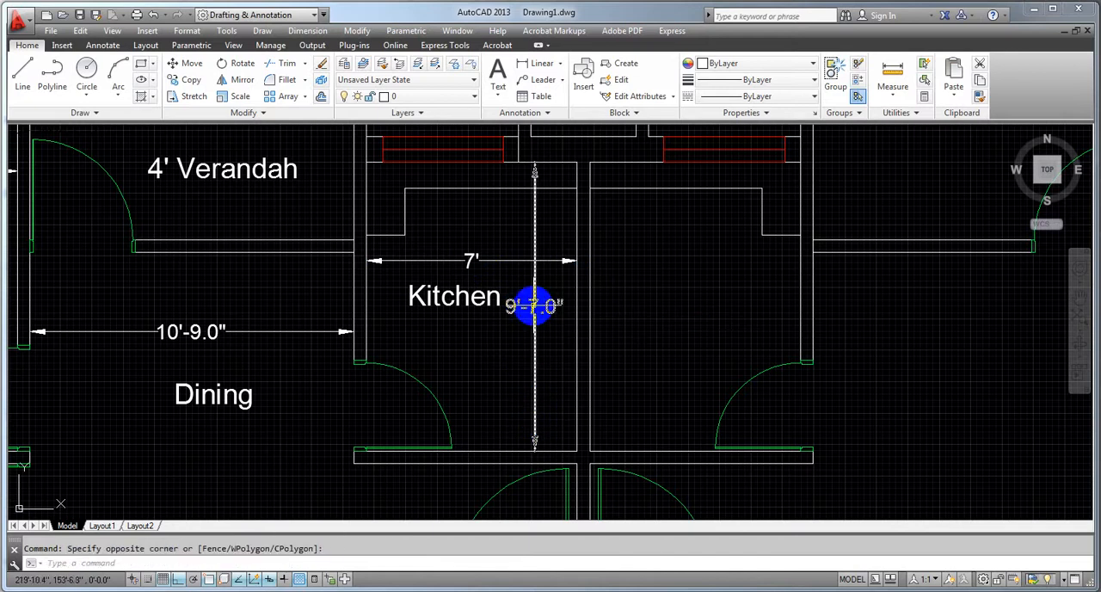
pyautogui.click(535, 307)
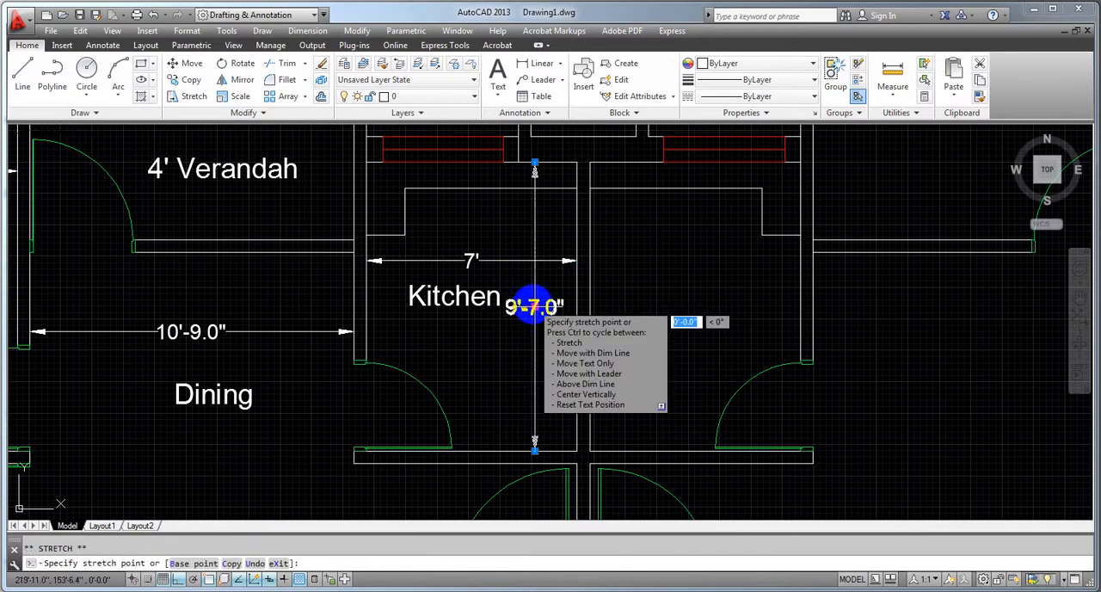
pyautogui.click(528, 255)
pyautogui.click(535, 306)
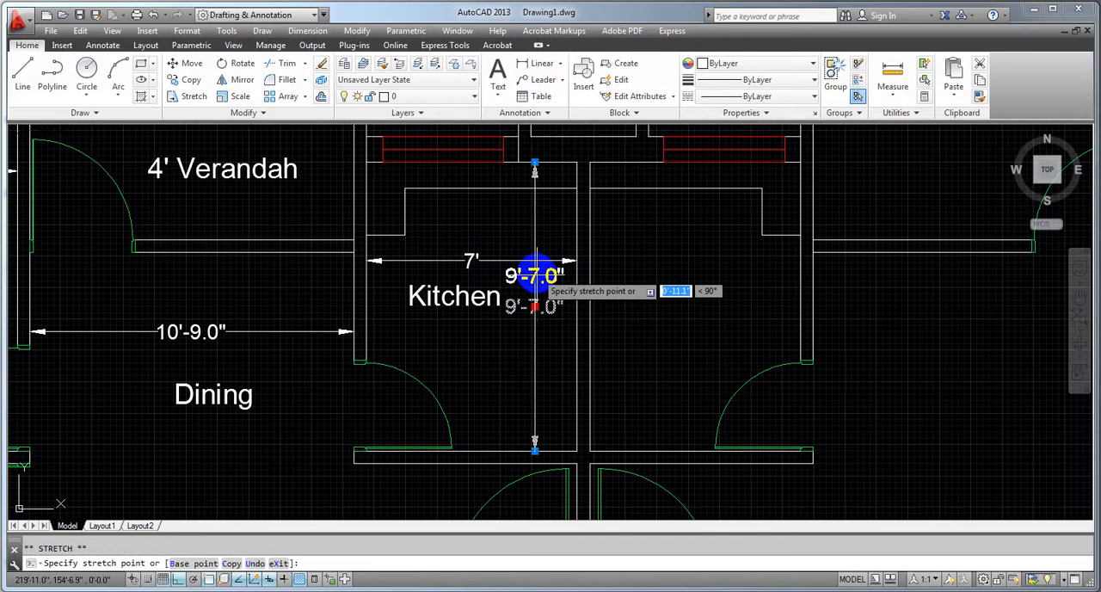
pyautogui.click(535, 239)
pyautogui.press('Escape')
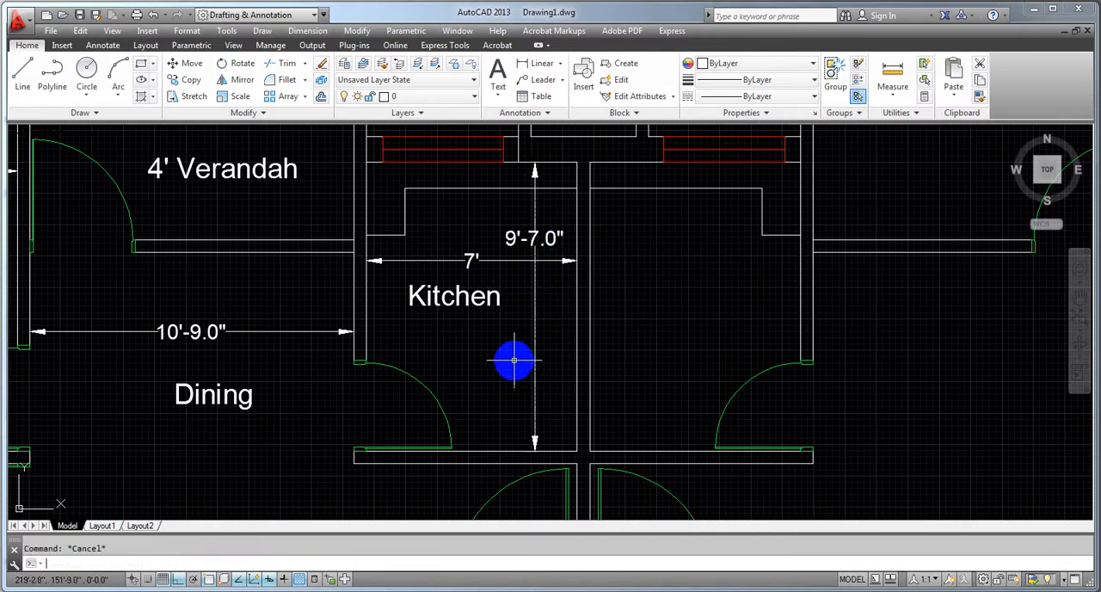
# Copy the "Drawing" room label and place the copy in the landing area just above the staircase
pyautogui.scroll(-4, 511, 361)
pyautogui.moveTo(526, 353); pyautogui.dragTo(538, 281, button='middle')
pyautogui.moveTo(417, 378); pyautogui.dragTo(404, 287, button='middle')
pyautogui.scroll(4, 512, 305)
pyautogui.scroll(-2, 567, 295)
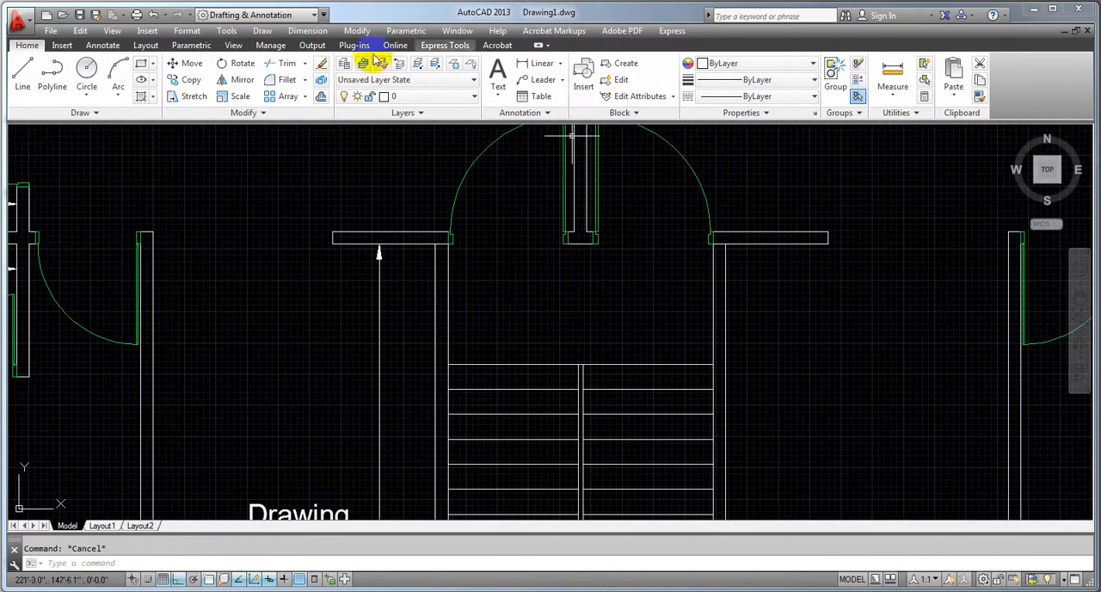
pyautogui.scroll(-1, 349, 336)
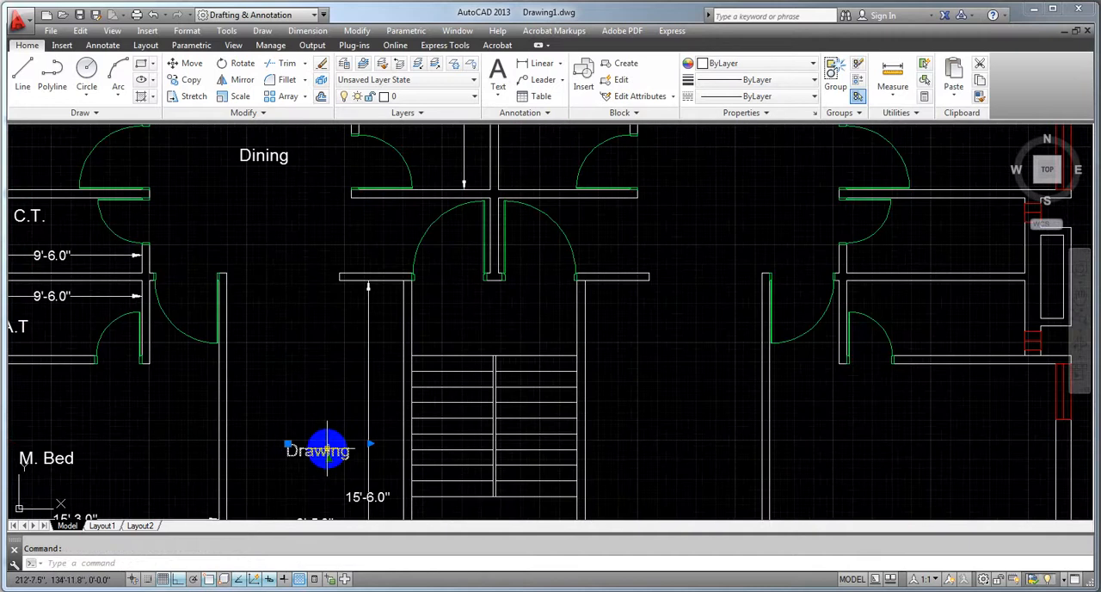
pyautogui.hotkey('ctrl', 'c')
pyautogui.hotkey('ctrl', 'v')
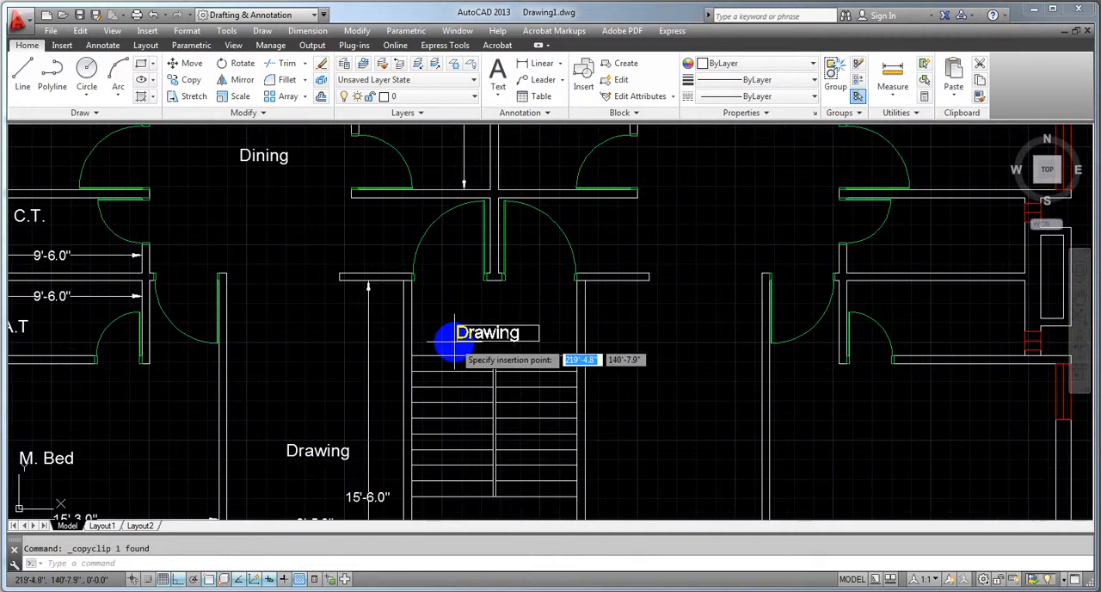
pyautogui.click(454, 317)
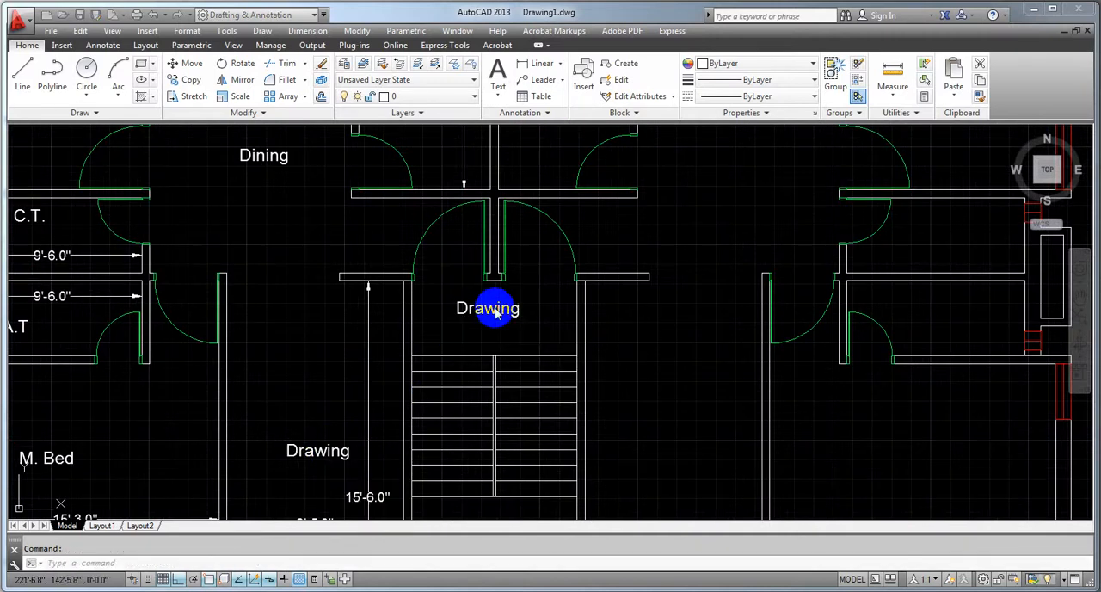
# Replace the text of the copied "Drawing" label above the staircase with a new label beginning "St"
pyautogui.doubleClick(491, 311)
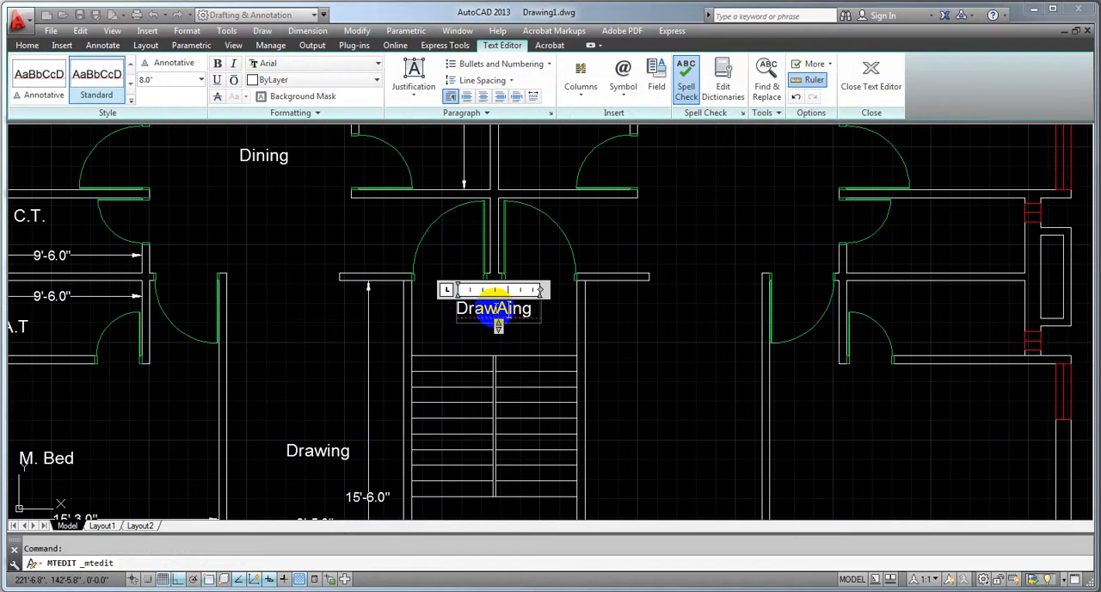
pyautogui.write('Stair')
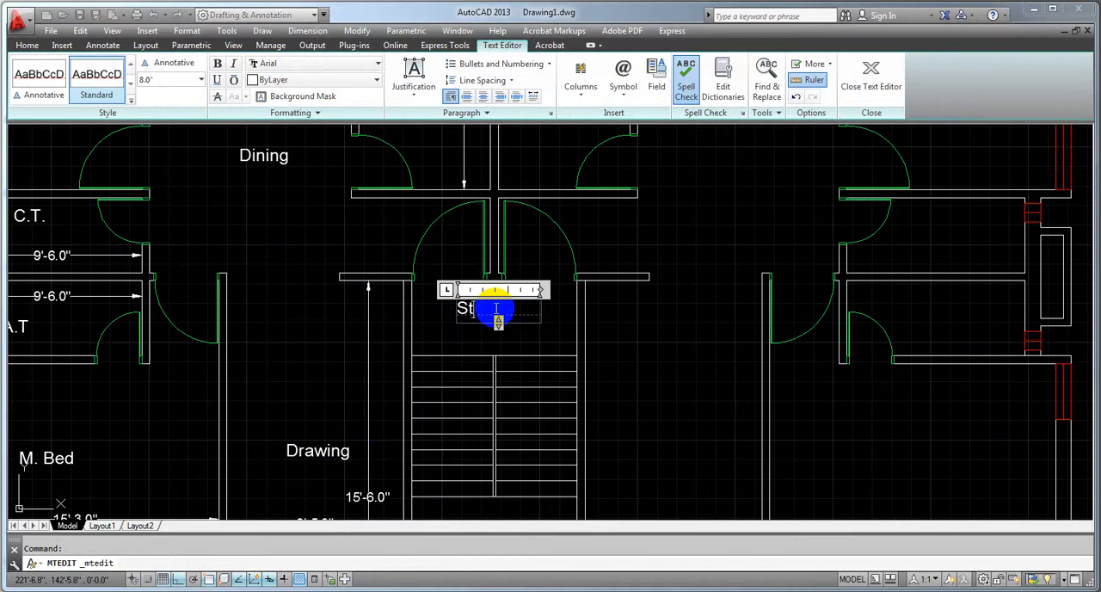
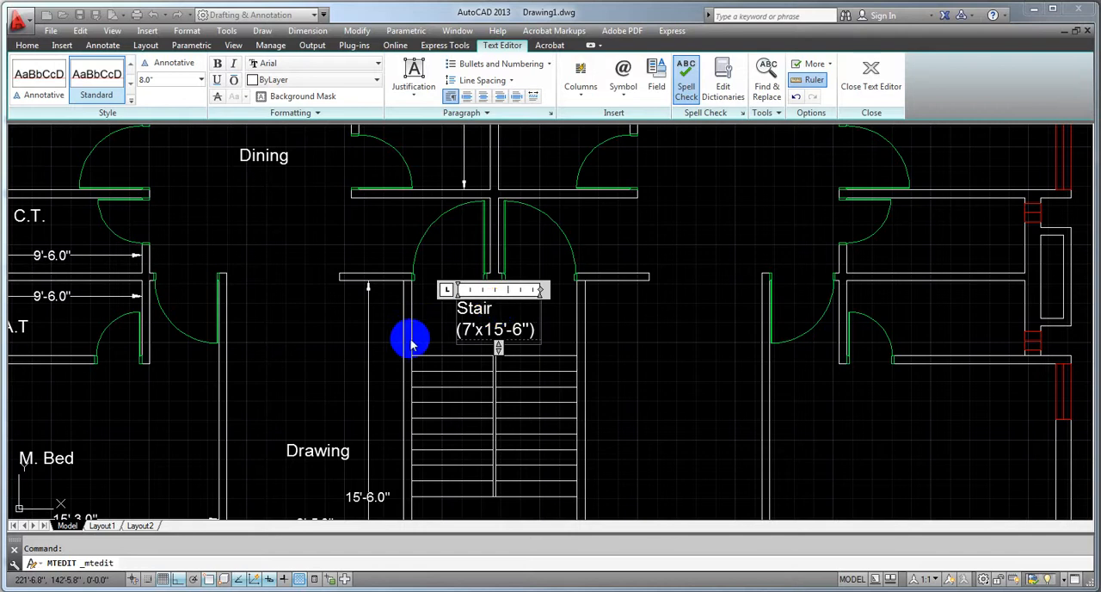
# Indent the word "Stair" in the staircase label to centre it above its (7'x15'-6") size line
pyautogui.click(427, 341)
pyautogui.doubleClick(468, 309)
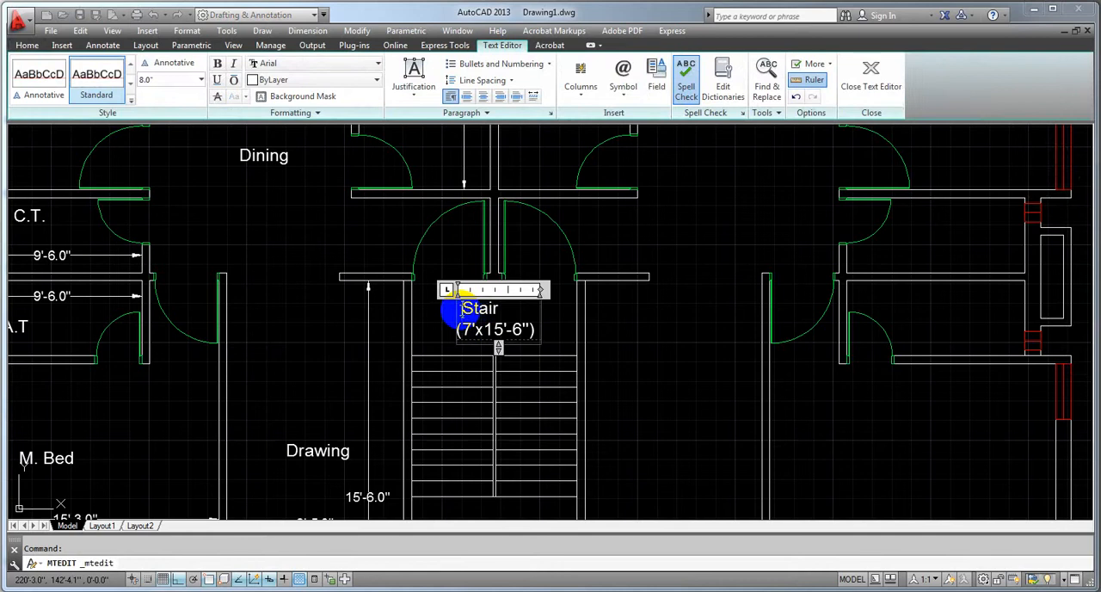
pyautogui.click(437, 331)
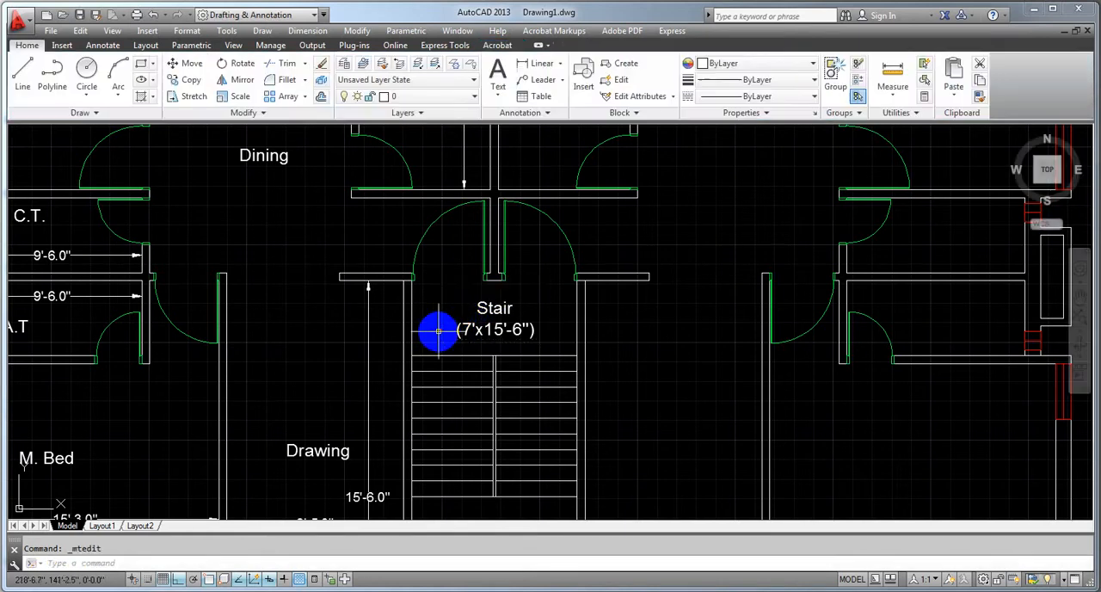
# Add a vertical linear dimension for the depth of the first tread on the staircase's left flight
pyautogui.scroll(-2, 667, 423)
pyautogui.scroll(4, 663, 419)
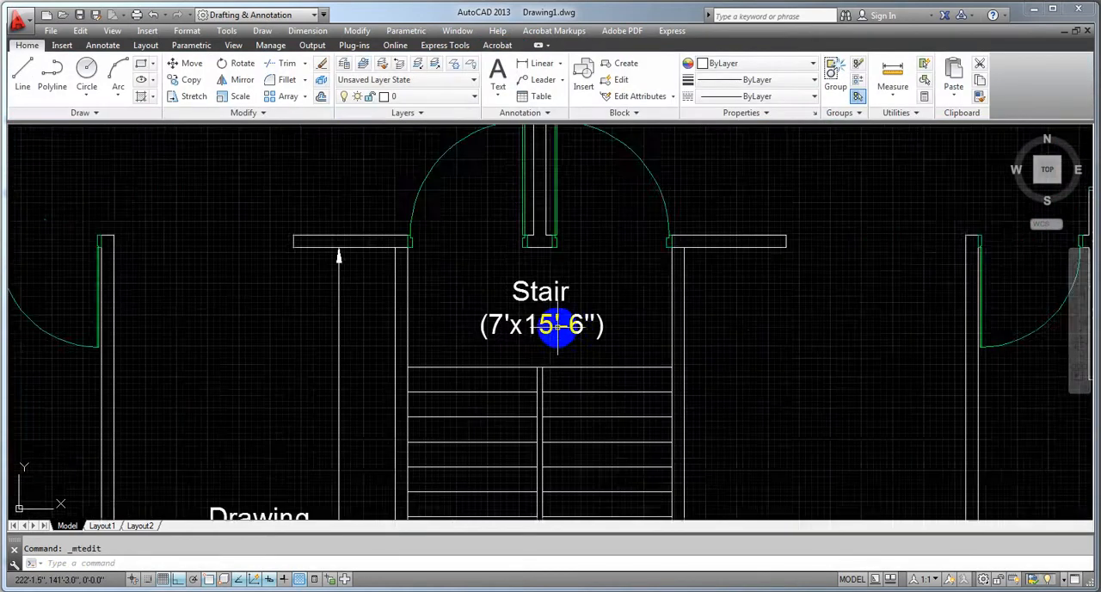
pyautogui.moveTo(492, 290); pyautogui.dragTo(480, 229, button='middle')
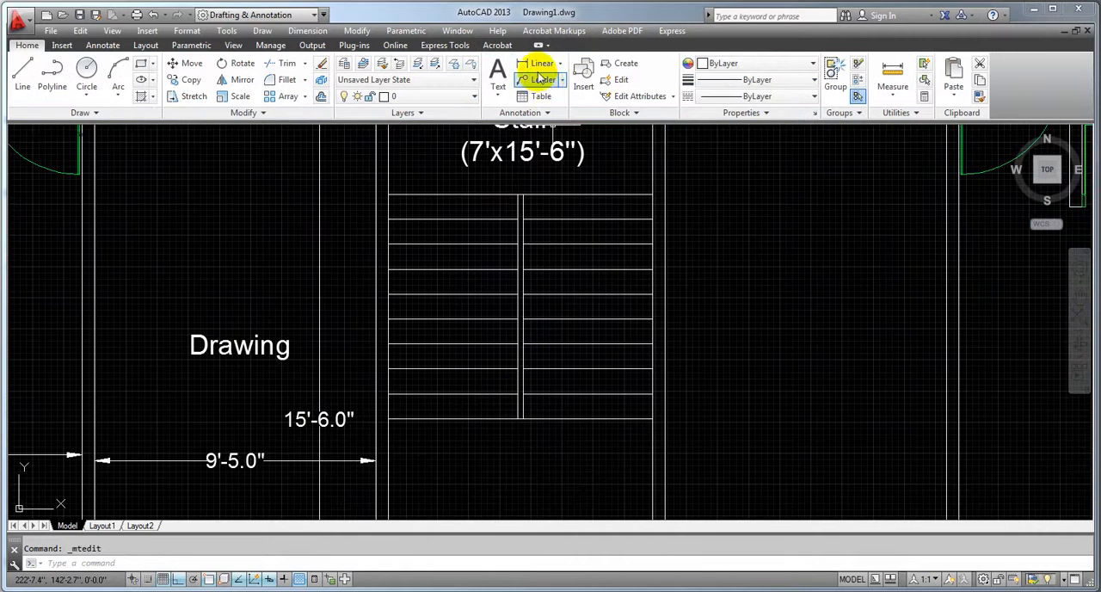
pyautogui.click(526, 63)
pyautogui.click(427, 195)
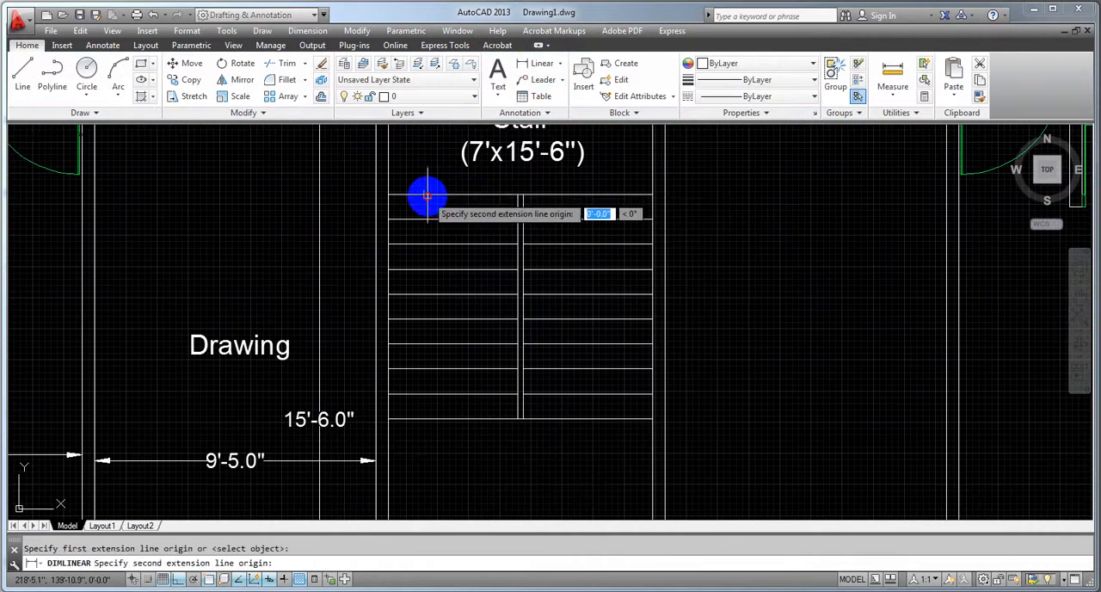
pyautogui.click(428, 219)
pyautogui.click(427, 221)
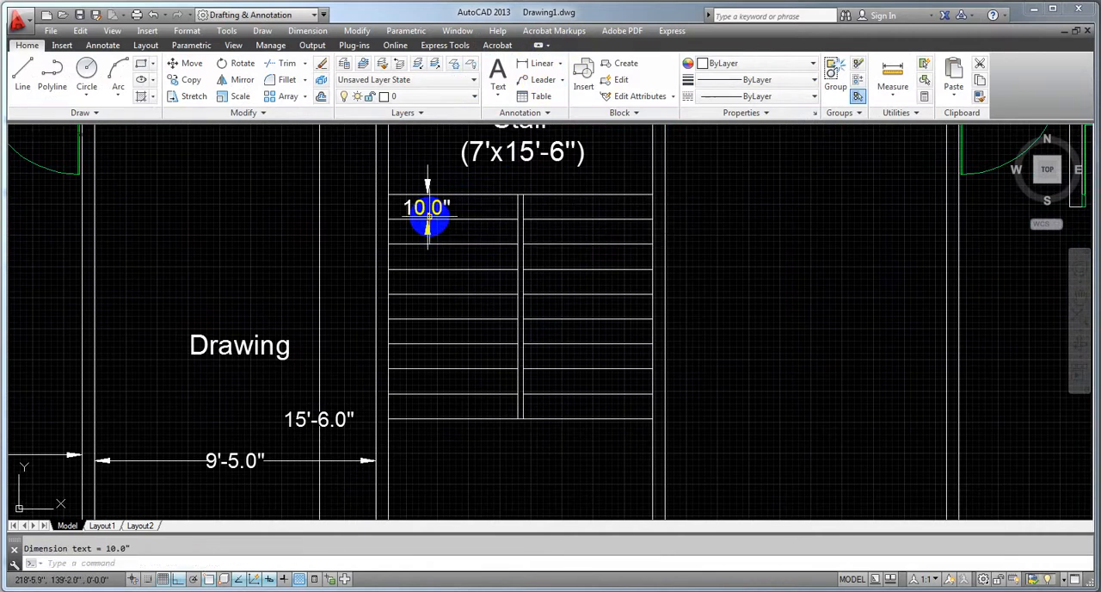
# Add a vertical linear dimension from the last tread line of the staircase down to the outer wall's inner face
pyautogui.scroll(-2, 473, 266)
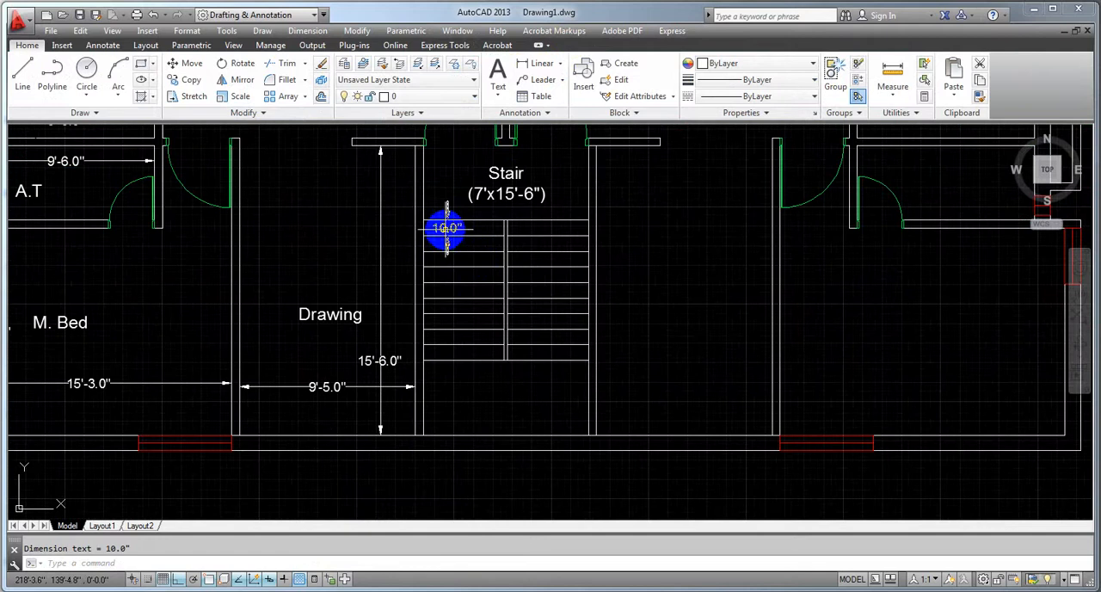
pyautogui.scroll(6, 447, 236)
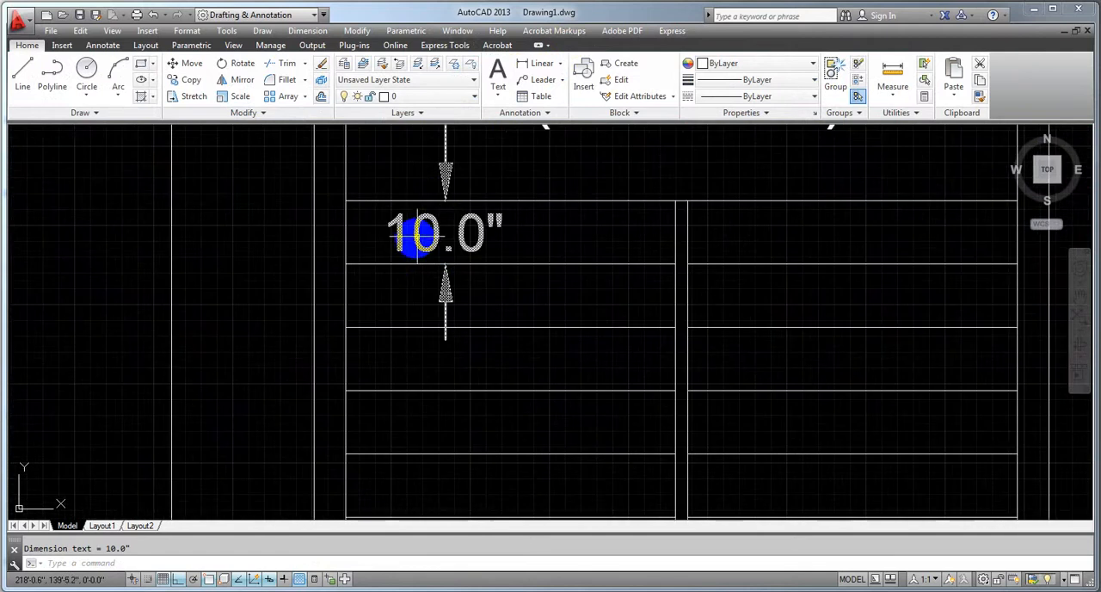
pyautogui.scroll(-4, 465, 240)
pyautogui.scroll(-2, 571, 148)
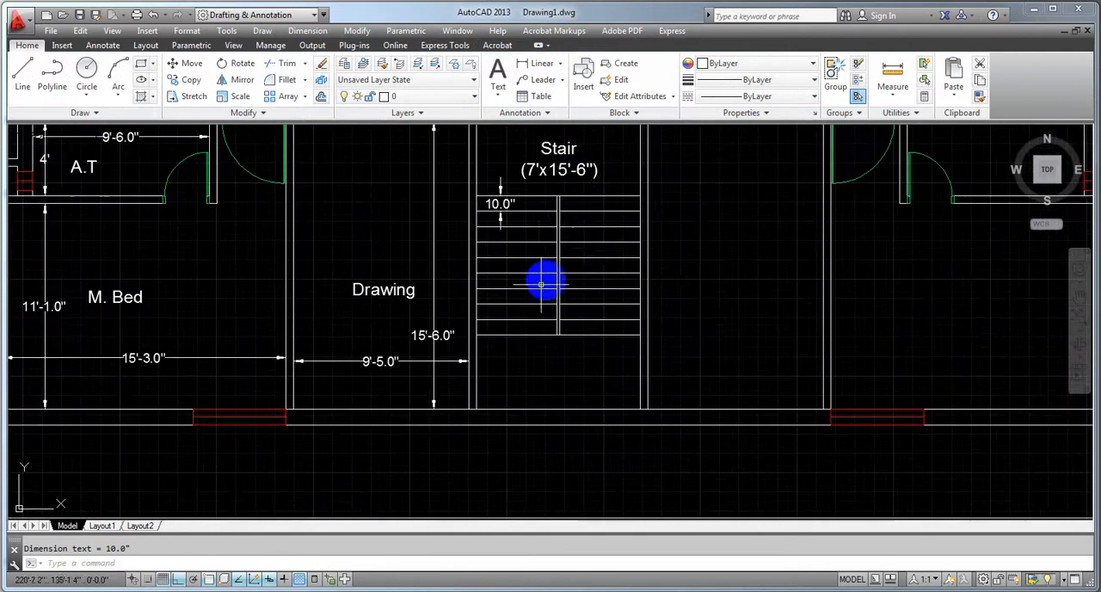
pyautogui.moveTo(542, 285); pyautogui.dragTo(543, 256, button='middle')
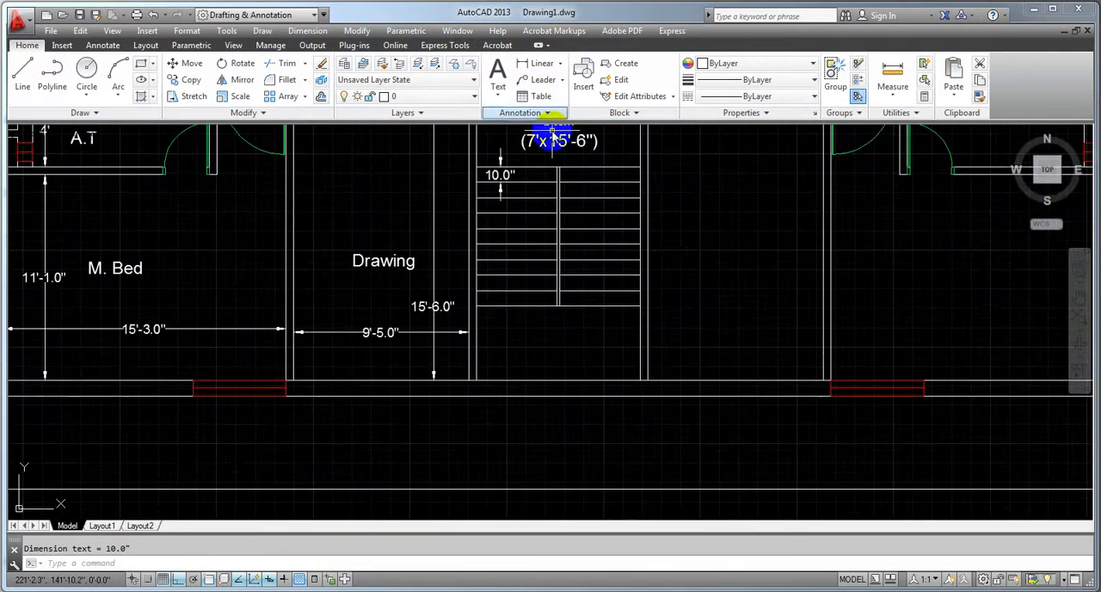
pyautogui.click(542, 66)
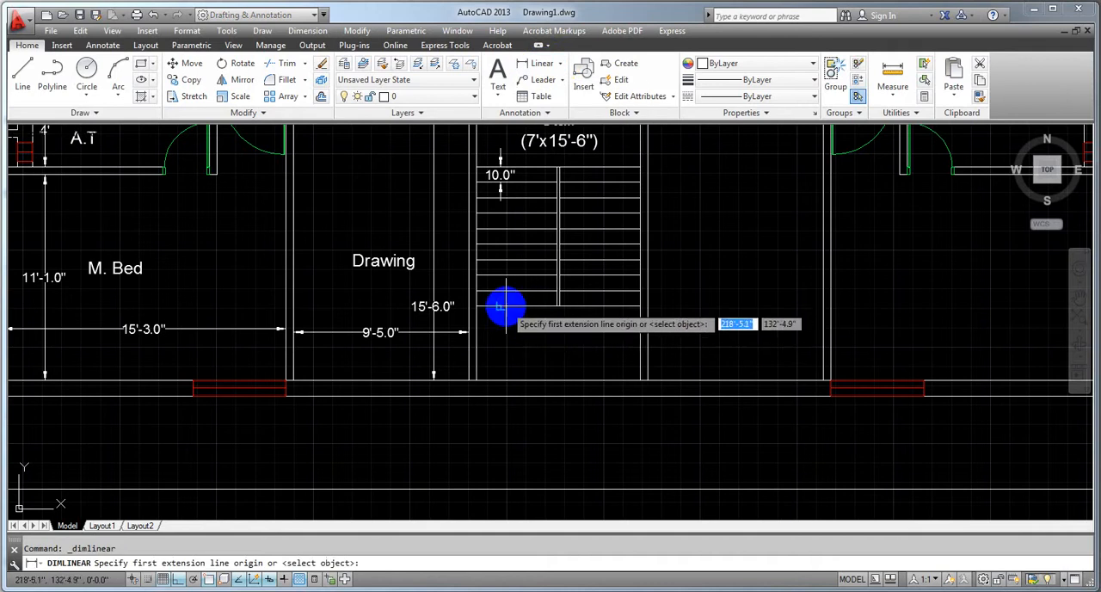
pyautogui.click(501, 307)
pyautogui.click(500, 380)
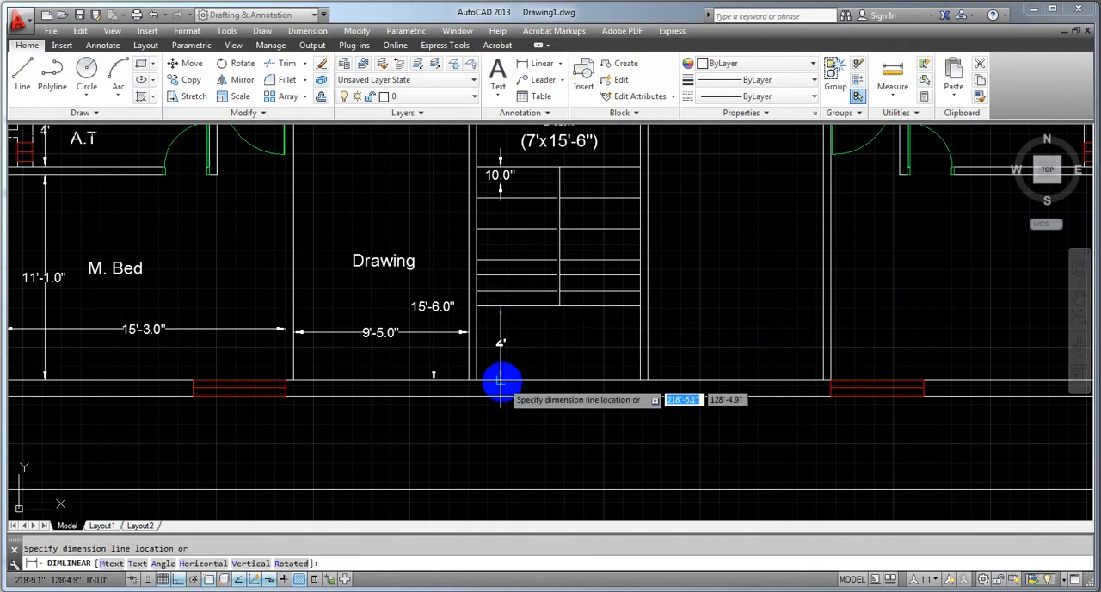
pyautogui.click(499, 449)
# Add a horizontal linear dimension between the staircase's side walls, just below the last tread line
pyautogui.click(542, 65)
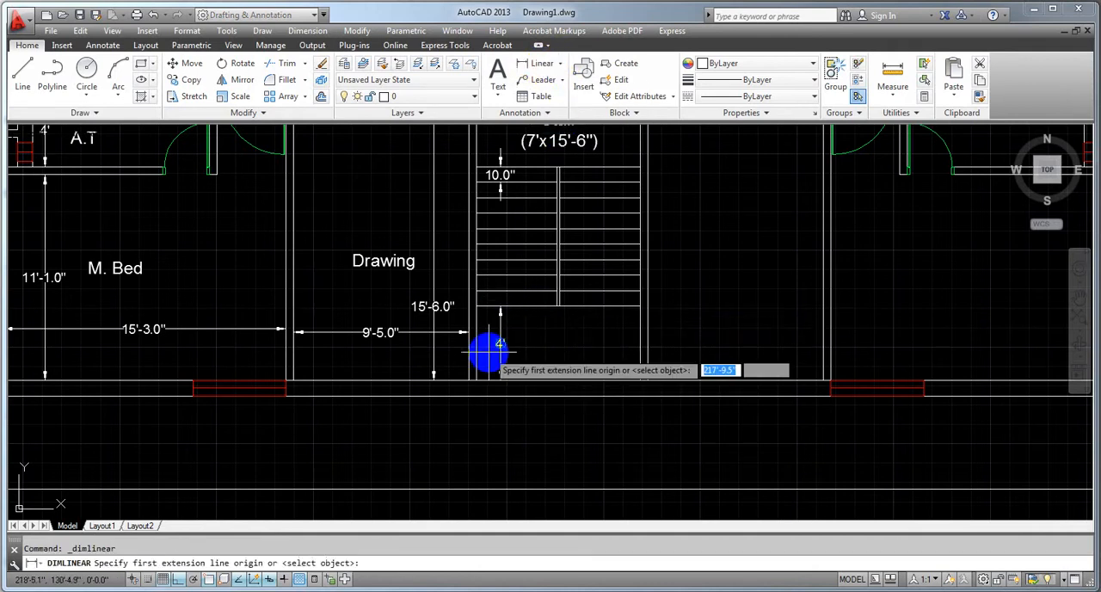
pyautogui.click(476, 322)
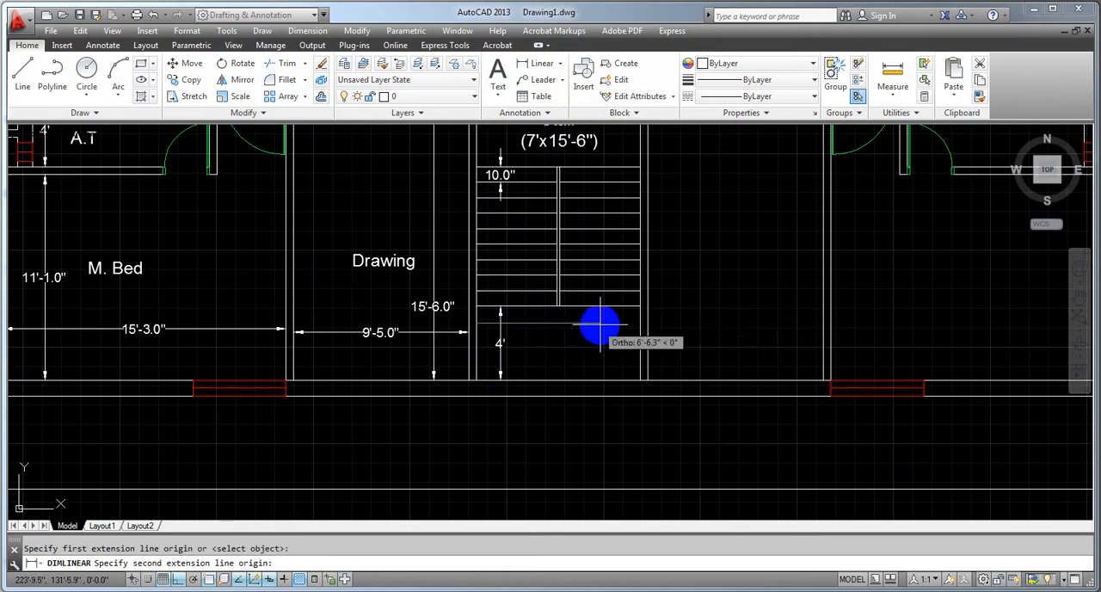
pyautogui.click(637, 322)
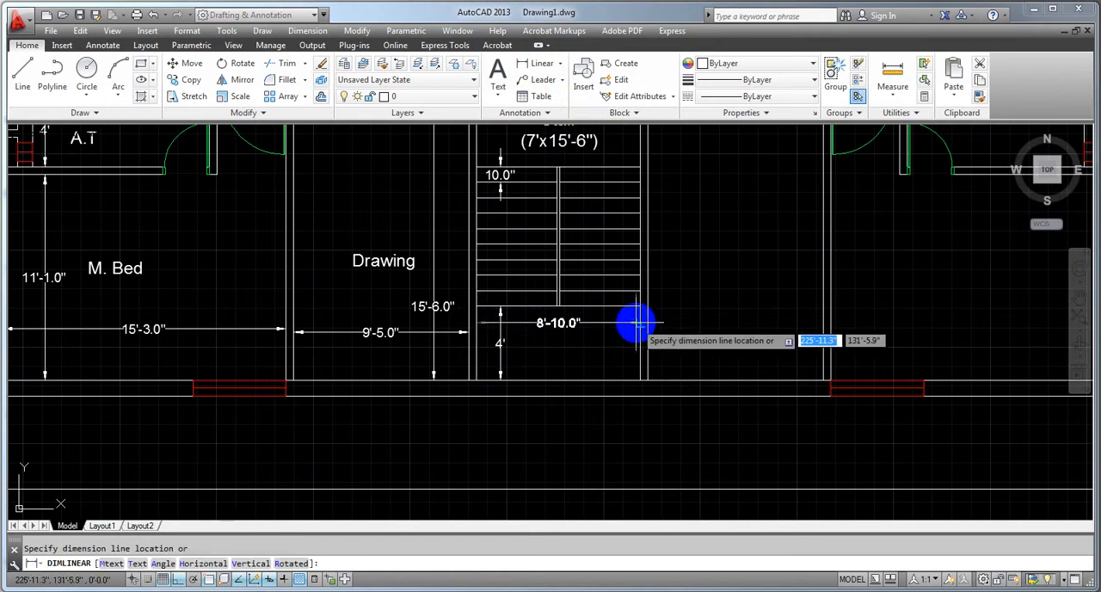
pyautogui.click(634, 322)
pyautogui.scroll(4, 557, 332)
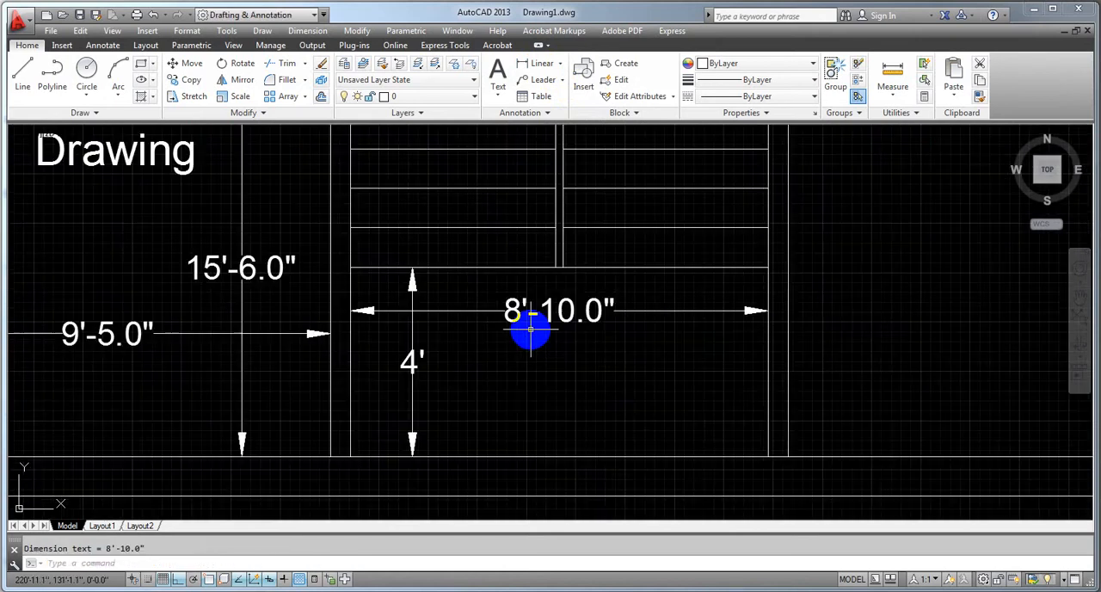
pyautogui.scroll(-4, 531, 330)
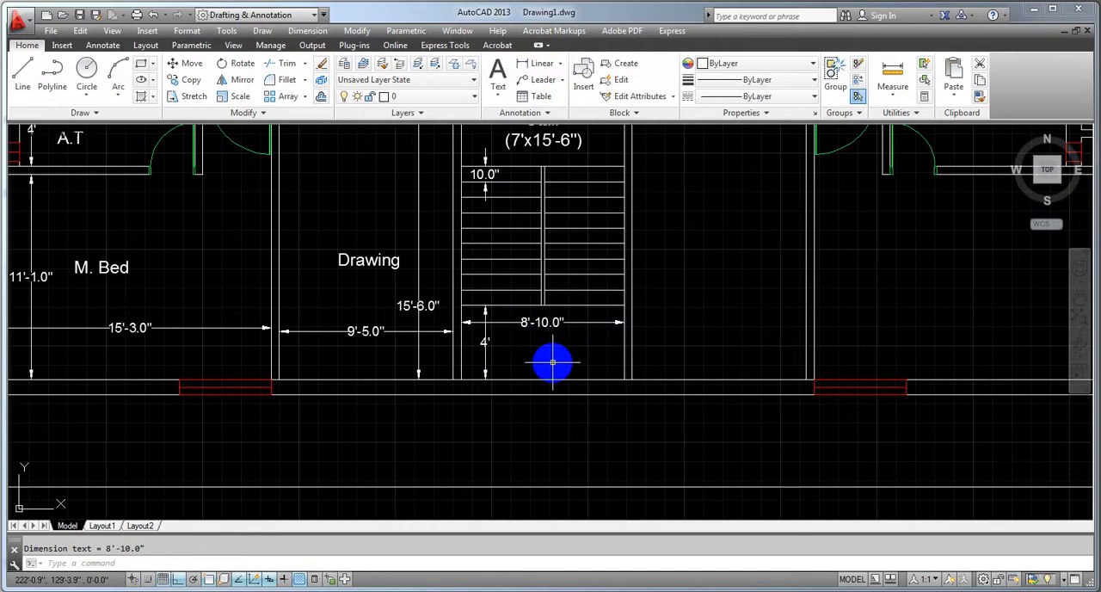
pyautogui.moveTo(582, 296); pyautogui.dragTo(568, 445, button='middle')
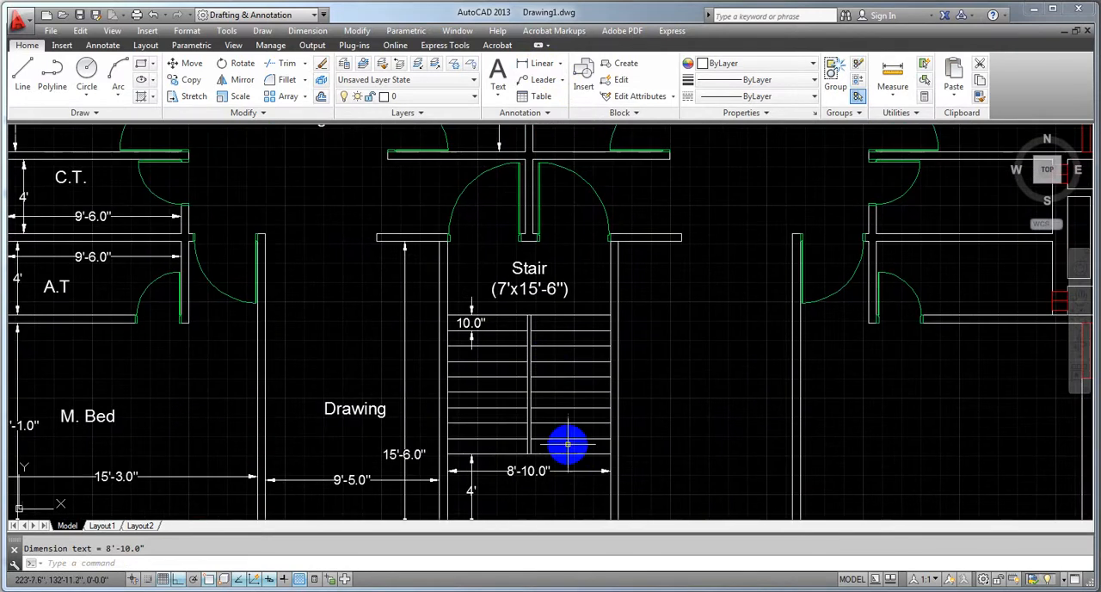
pyautogui.scroll(2, 536, 352)
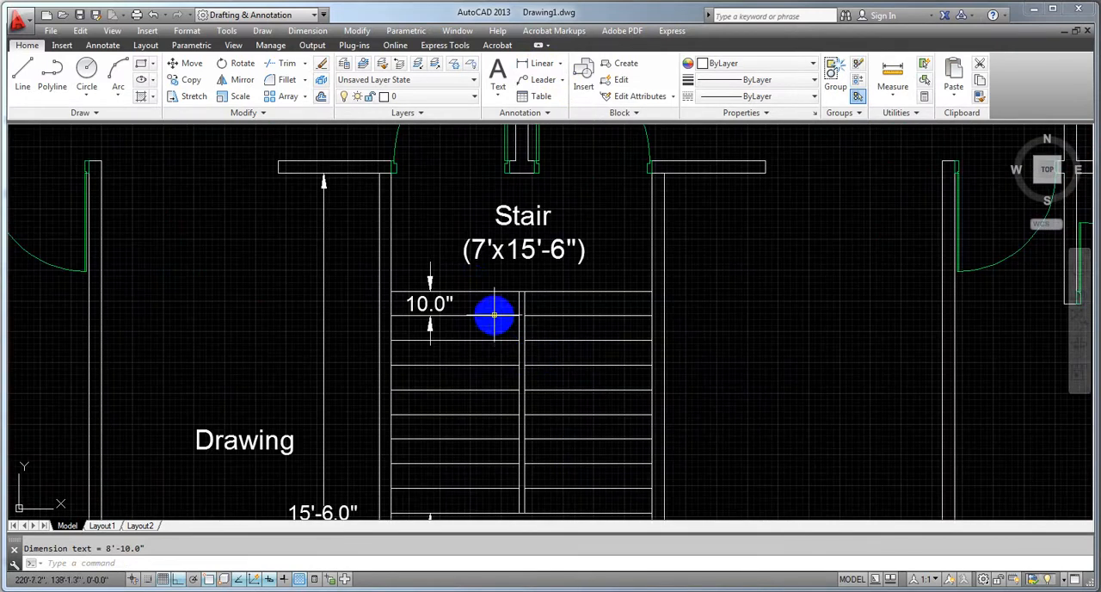
pyautogui.doubleClick(485, 249)
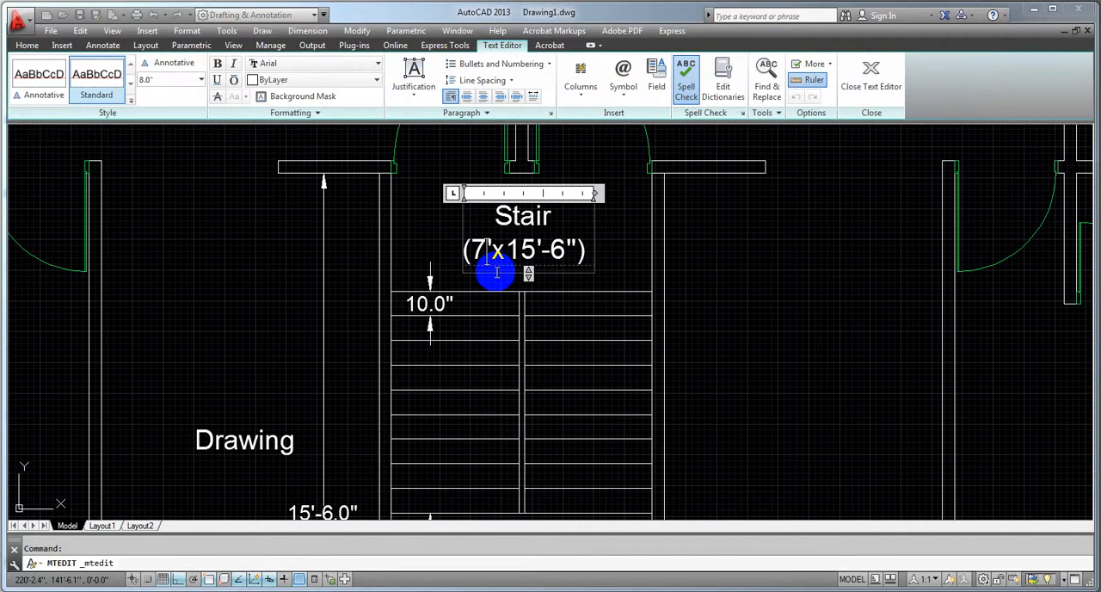
pyautogui.scroll(3, 469, 265)
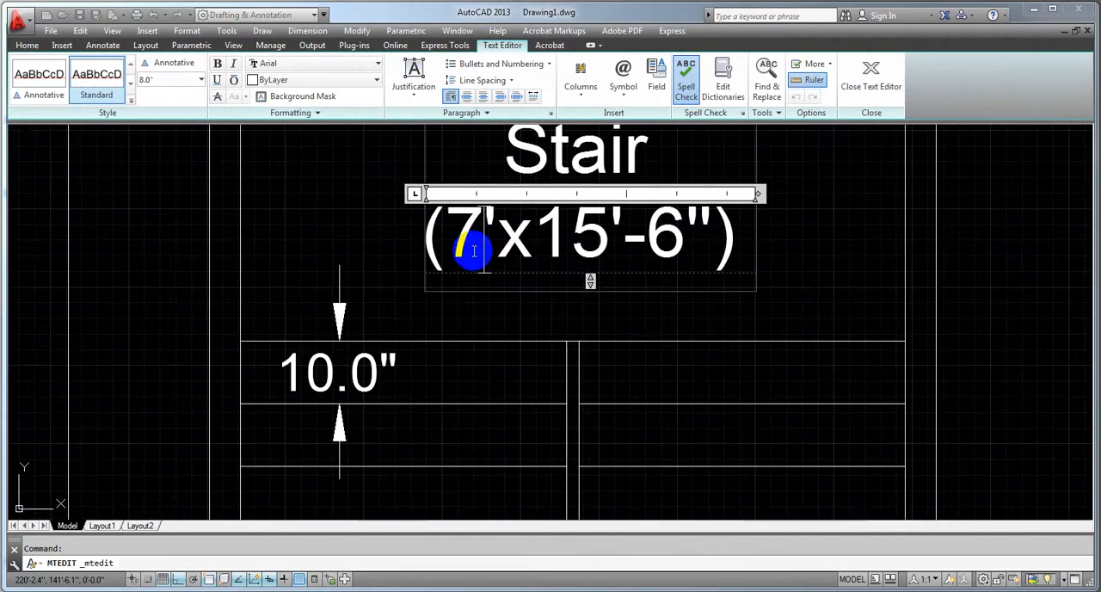
pyautogui.scroll(-5, 486, 245)
pyautogui.scroll(4, 501, 373)
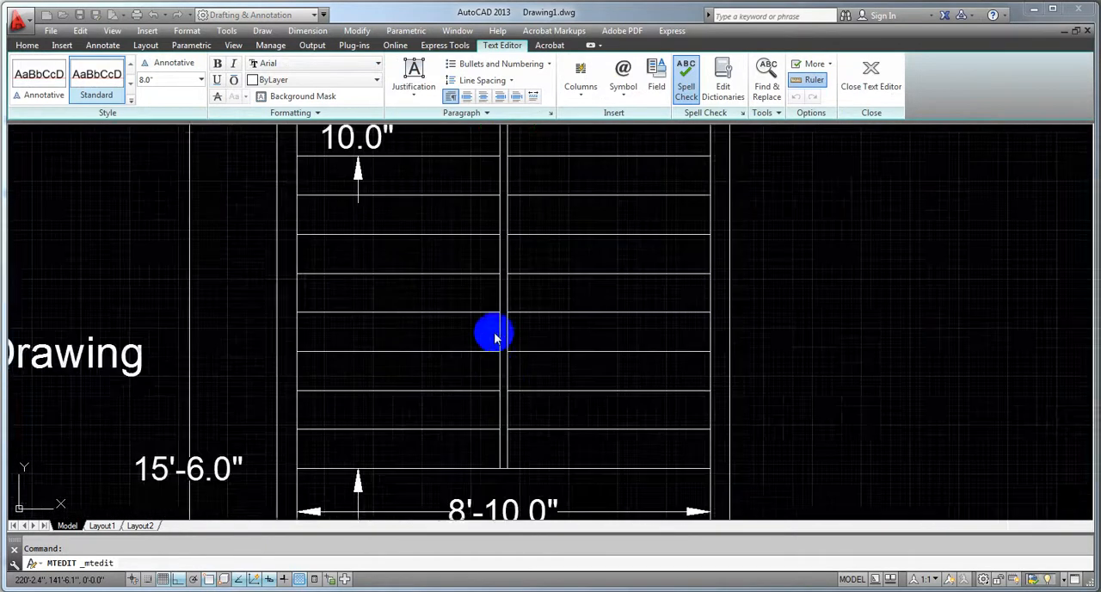
pyautogui.moveTo(491, 289); pyautogui.dragTo(493, 518, button='middle')
pyautogui.doubleClick(432, 284)
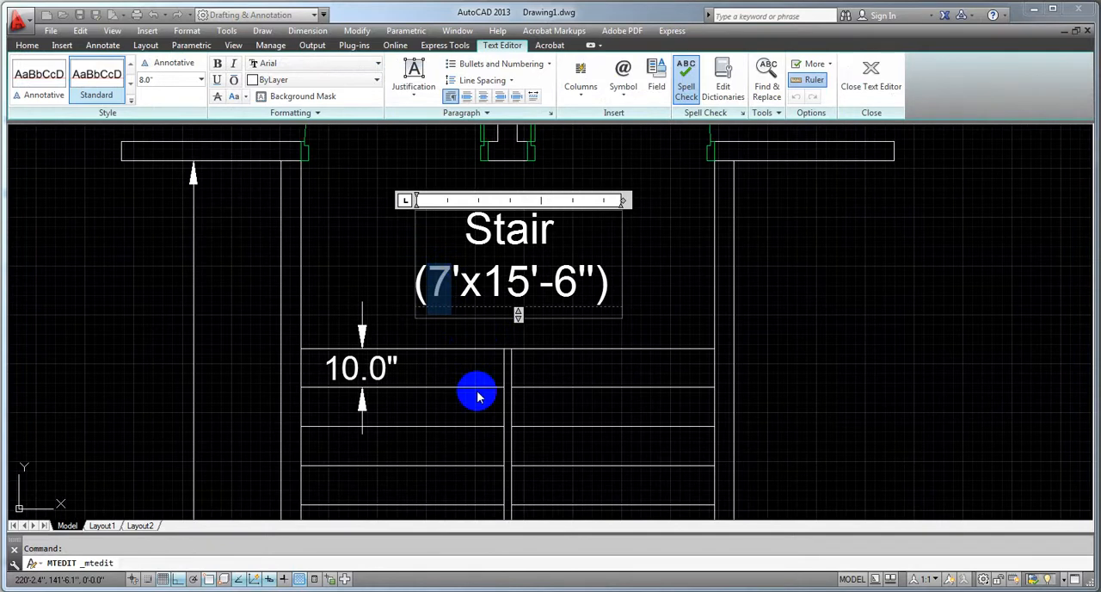
pyautogui.click(368, 282)
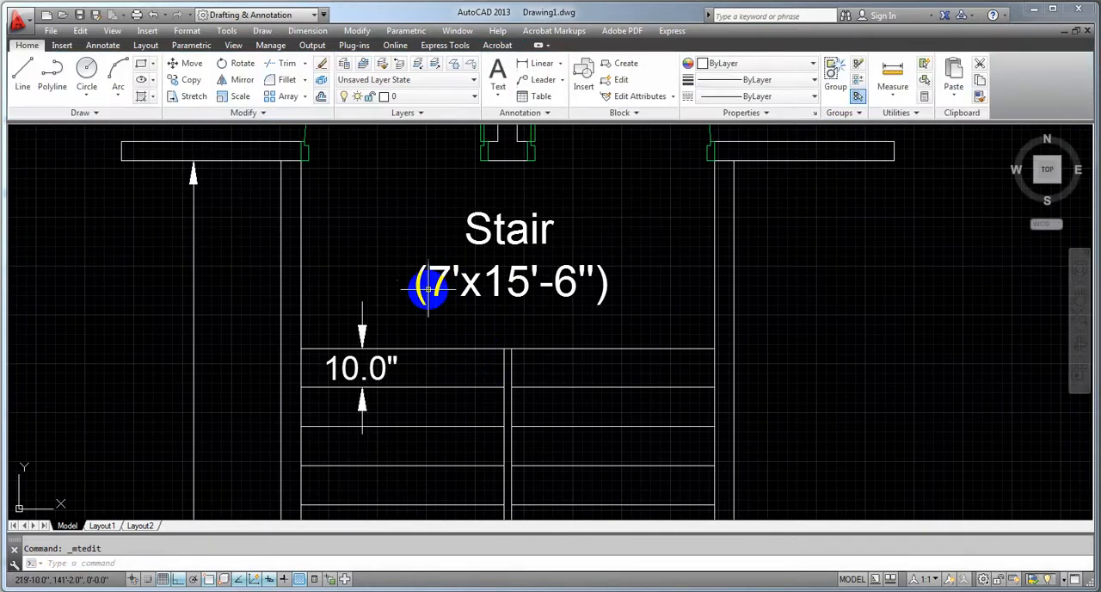
pyautogui.click(442, 290)
pyautogui.doubleClick(440, 284)
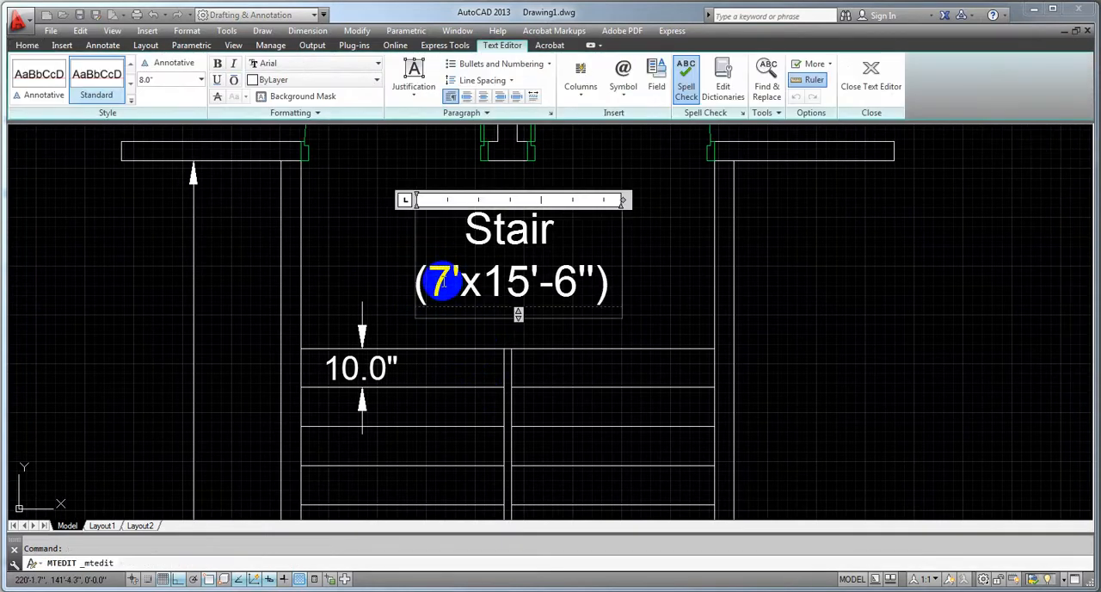
pyautogui.click(387, 291)
# Delete the horizontal dimension between the staircase's side walls below the last tread
pyautogui.scroll(-4, 484, 309)
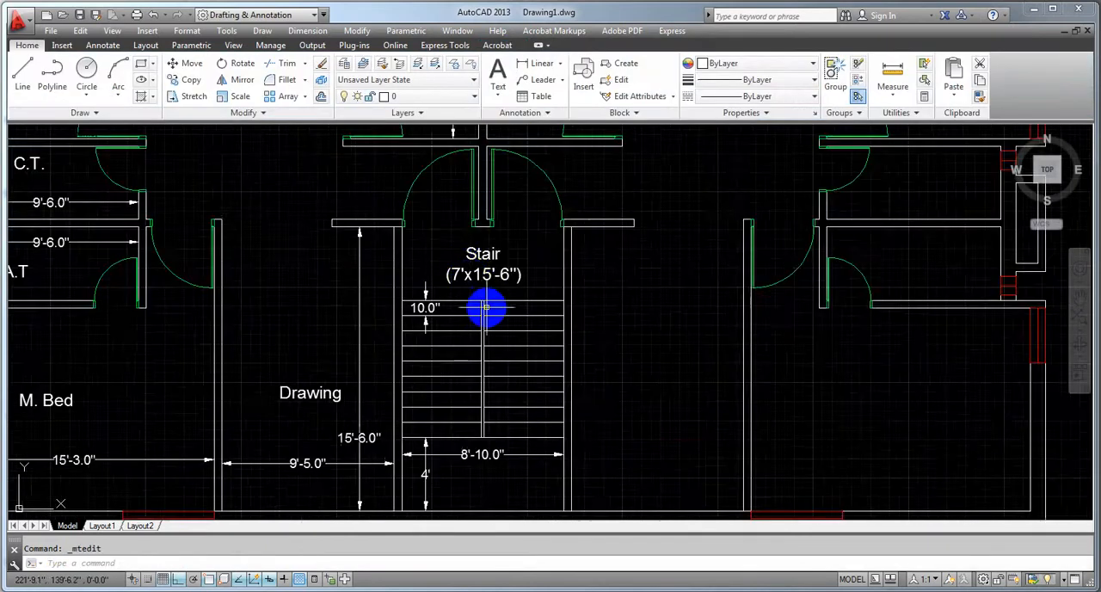
pyautogui.click(482, 406)
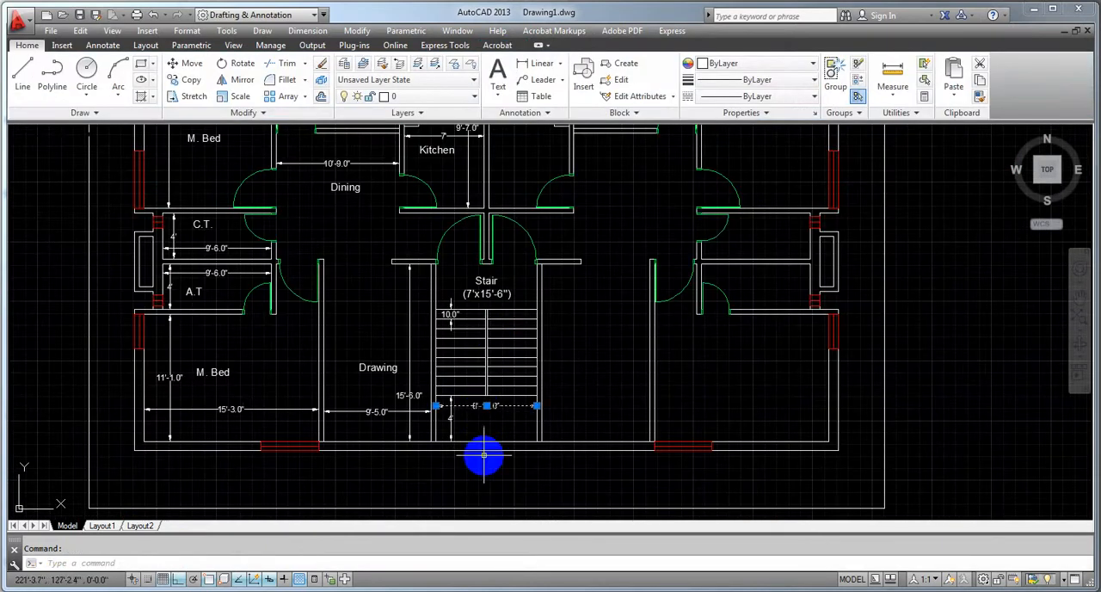
pyautogui.rightClick(484, 455)
pyautogui.press('Delete')
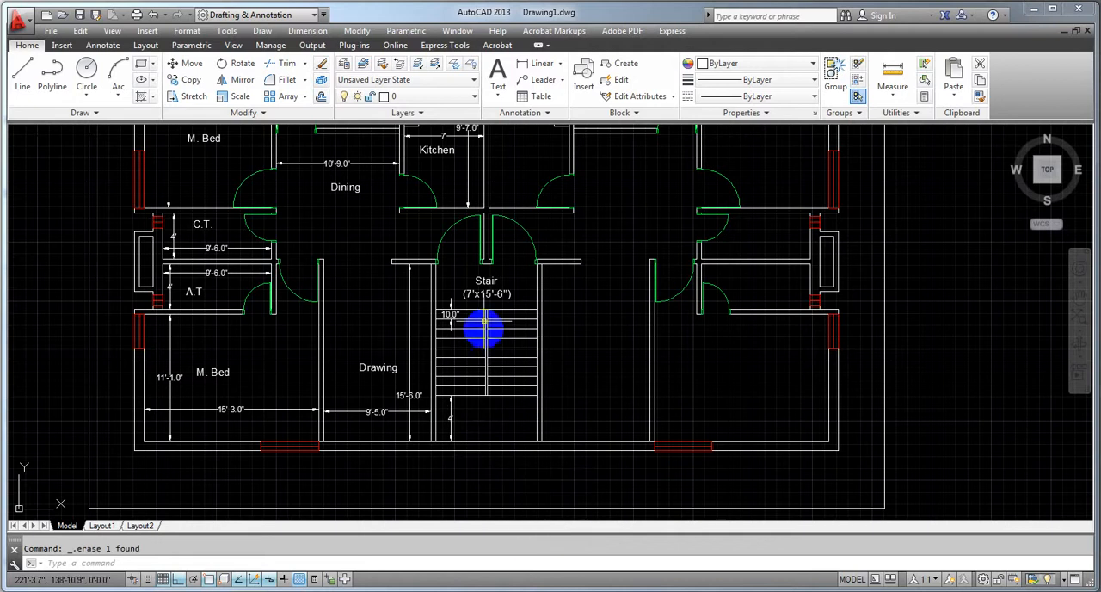
# Change the width in the staircase label to 8'-10", making its size line read (8'-10"x15'-6")
pyautogui.doubleClick(471, 297)
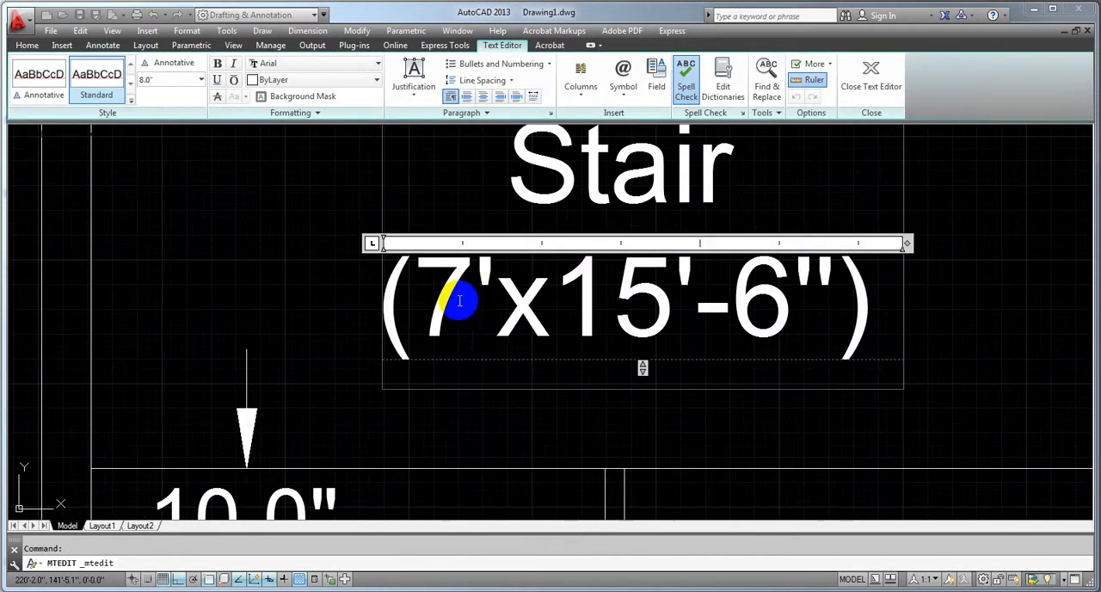
pyautogui.press('BackSpace')
pyautogui.write("8'")
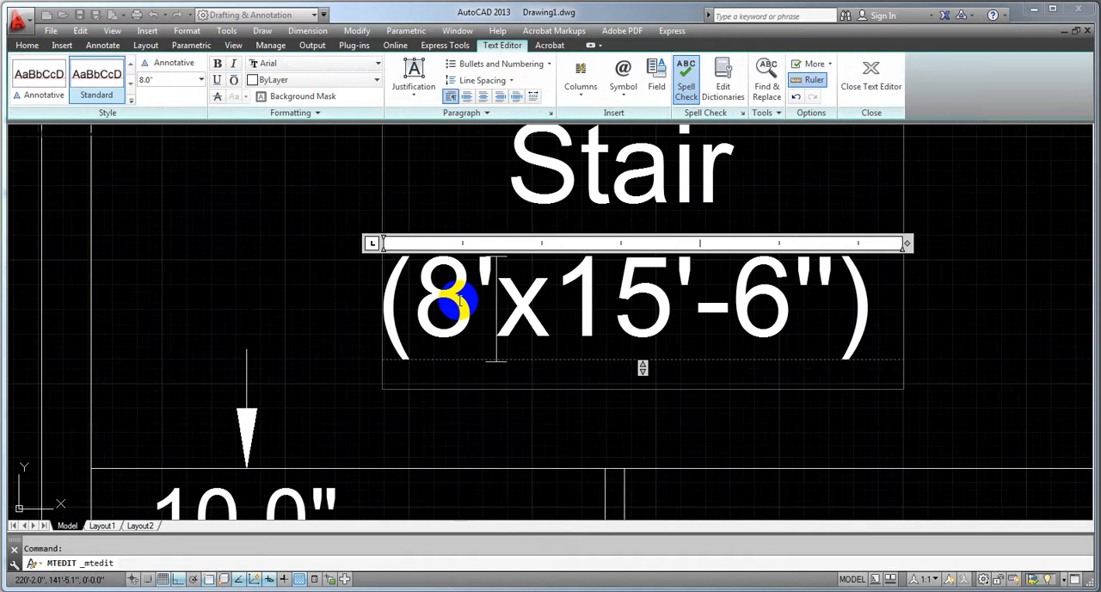
pyautogui.write('-')
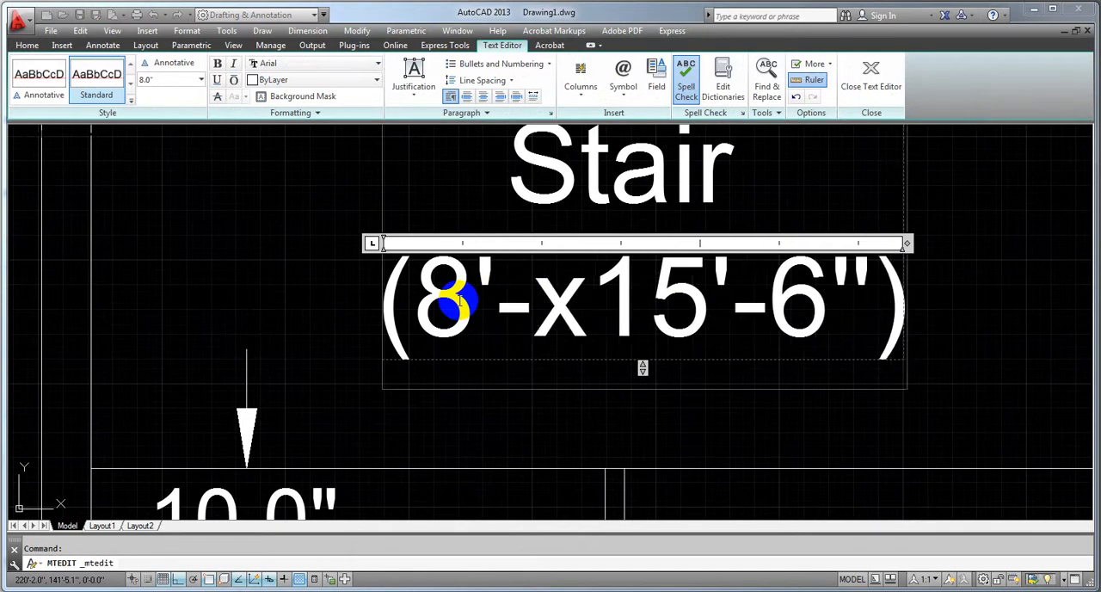
pyautogui.write('a0')
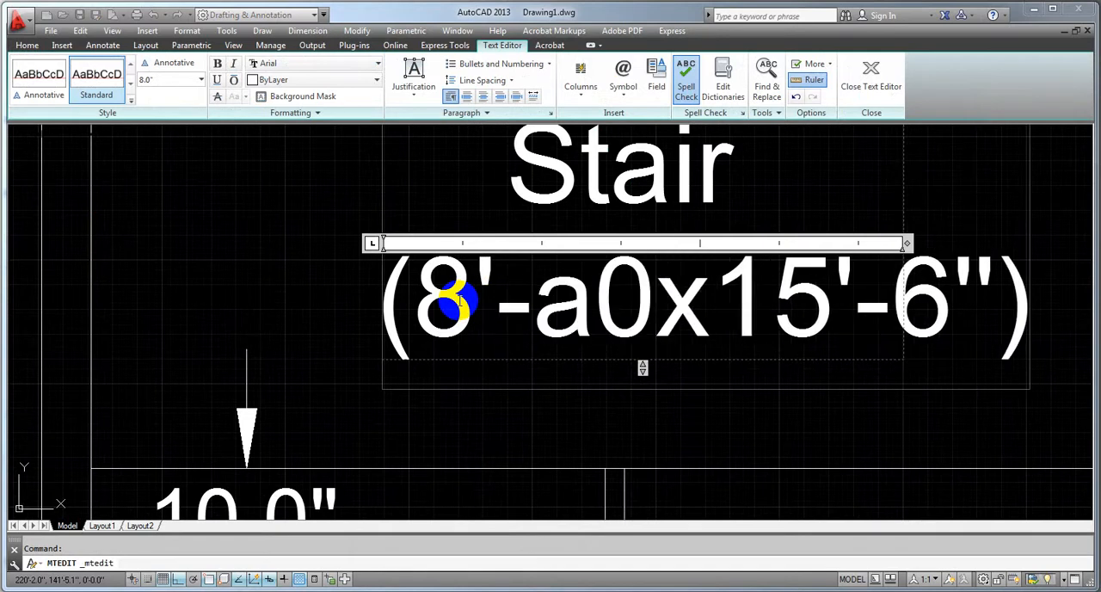
pyautogui.press('BackSpace')
pyautogui.press('BackSpace')
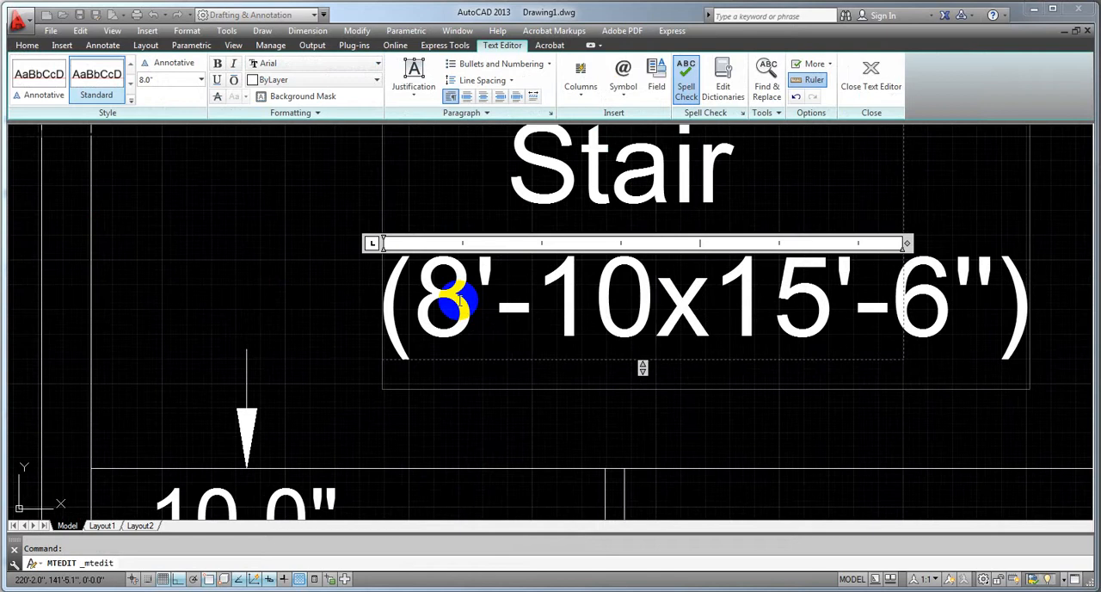
pyautogui.write('"')
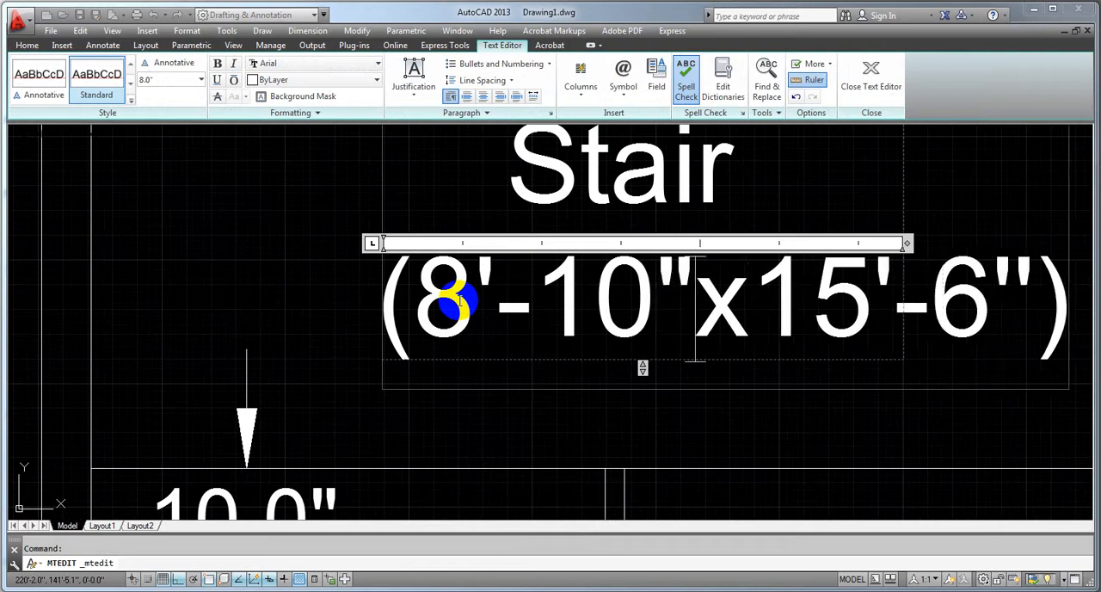
pyautogui.click(192, 270)
pyautogui.scroll(-5, 292, 300)
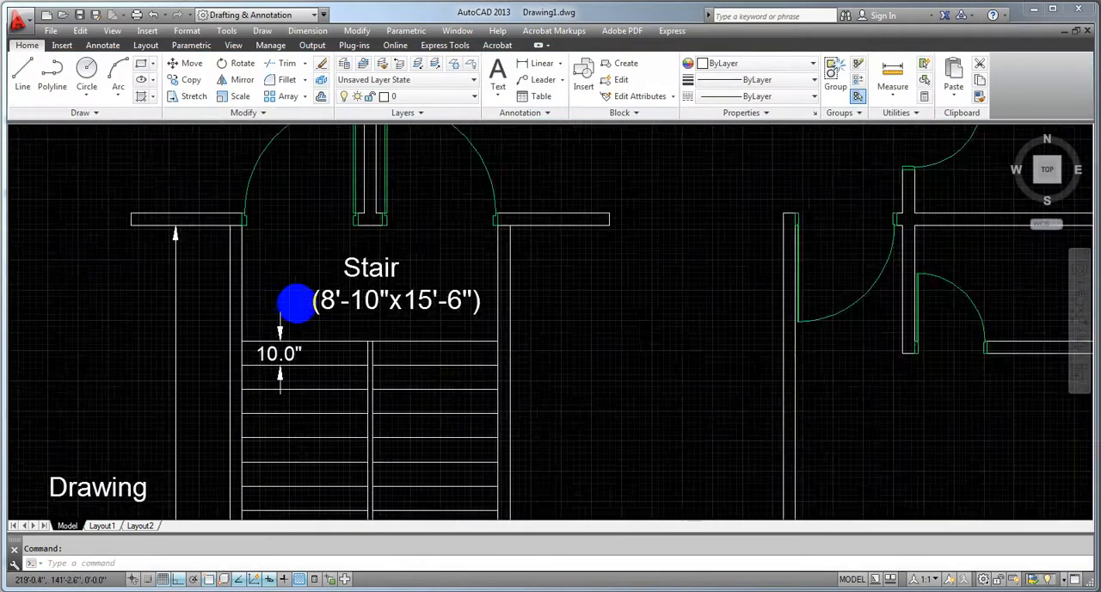
# Indent the word Stair in the staircase label with leading spaces so it sits centred above the size line
pyautogui.scroll(-3, 295, 300)
pyautogui.click(328, 313)
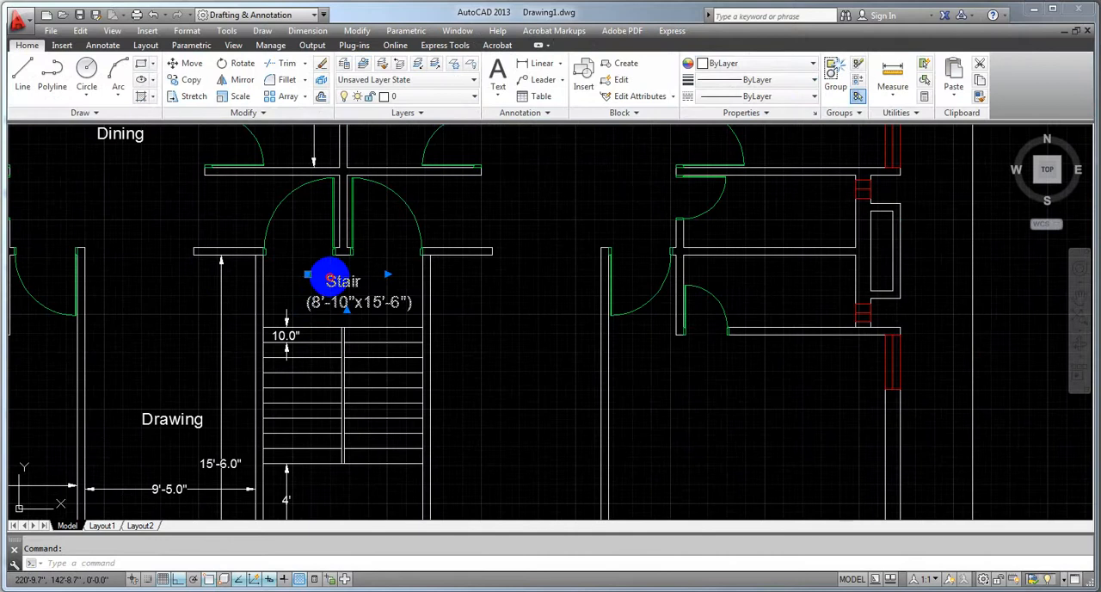
pyautogui.doubleClick(331, 279)
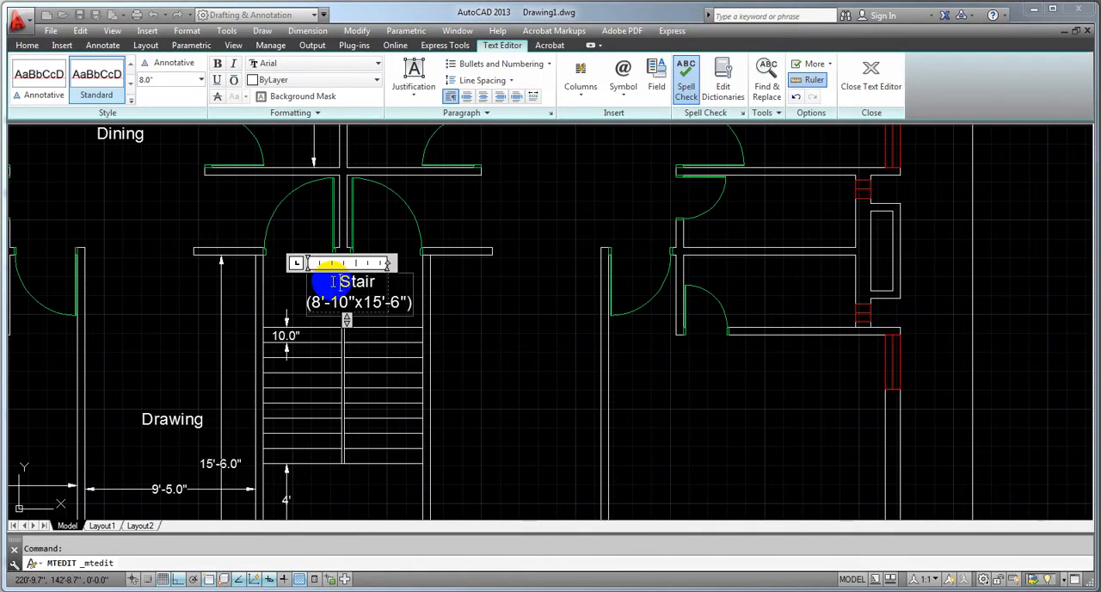
pyautogui.click(300, 290)
pyautogui.click(344, 316)
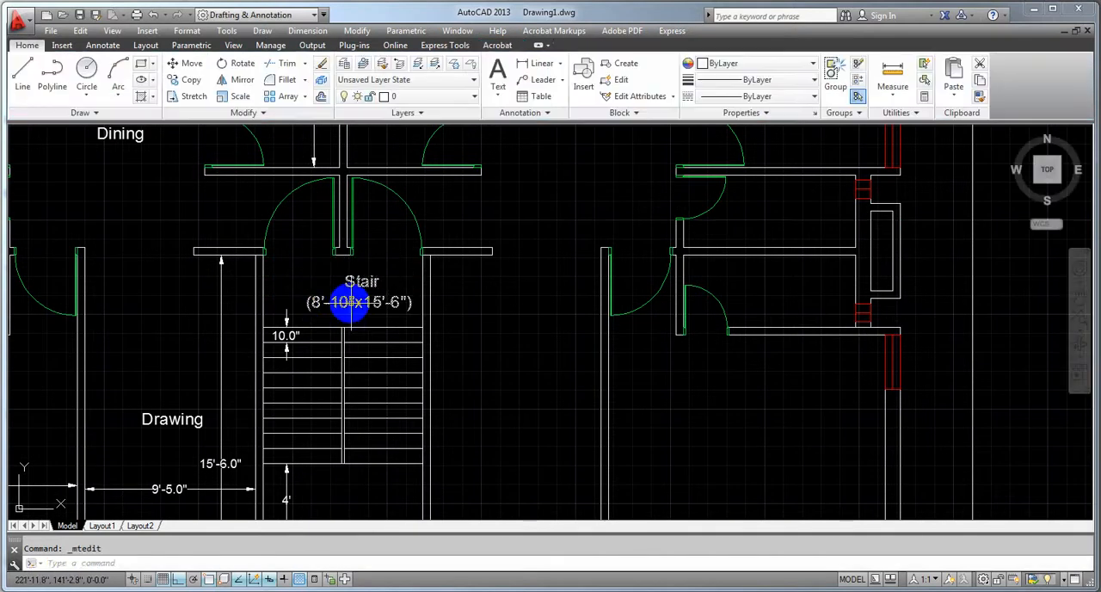
# Move the staircase label about 0'-8.7" horizontally to the left so it is centred between the staircase's side walls
pyautogui.click(304, 274)
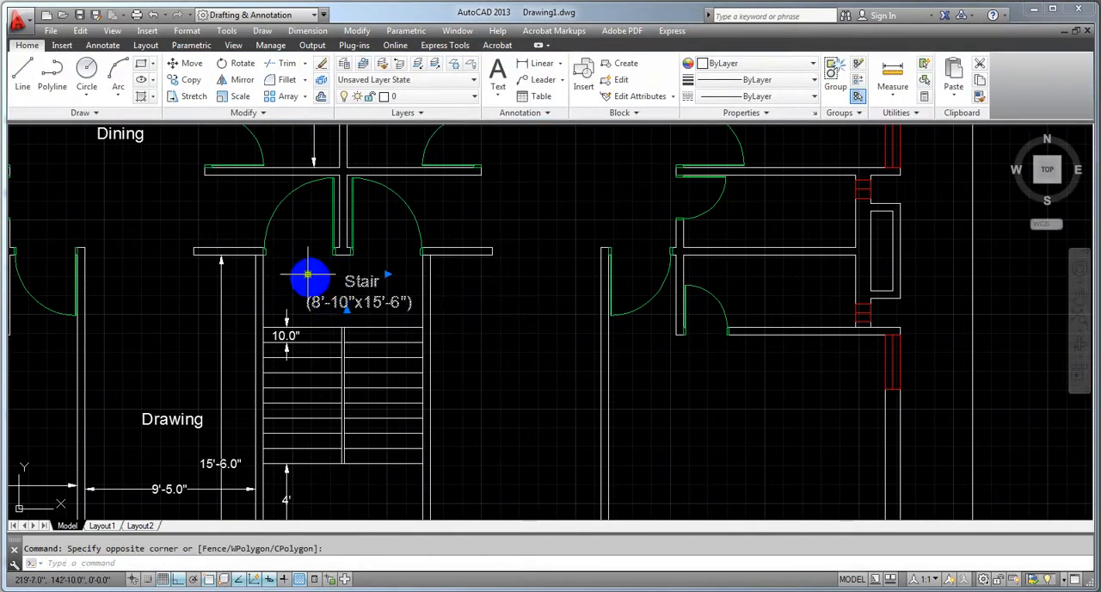
pyautogui.click(305, 275)
pyautogui.scroll(5, 296, 277)
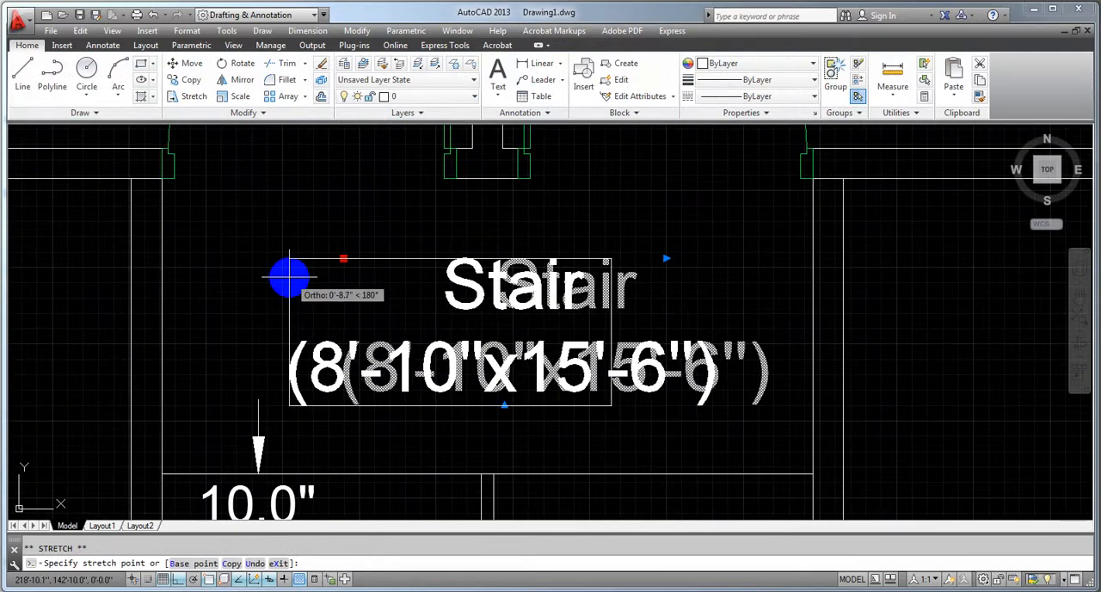
pyautogui.click(289, 277)
pyautogui.press('Escape')
pyautogui.scroll(-5, 327, 336)
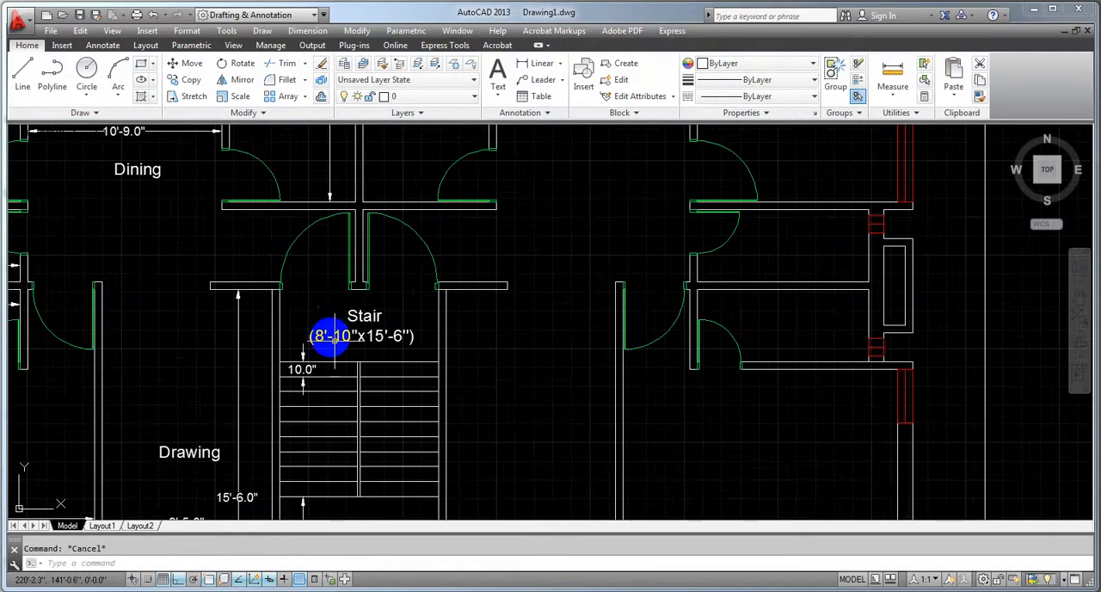
# Save the drawing with the finished staircase label and dimensions
pyautogui.scroll(2, 348, 370)
pyautogui.moveTo(362, 391); pyautogui.dragTo(437, 393, button='middle')
pyautogui.scroll(-2, 442, 394)
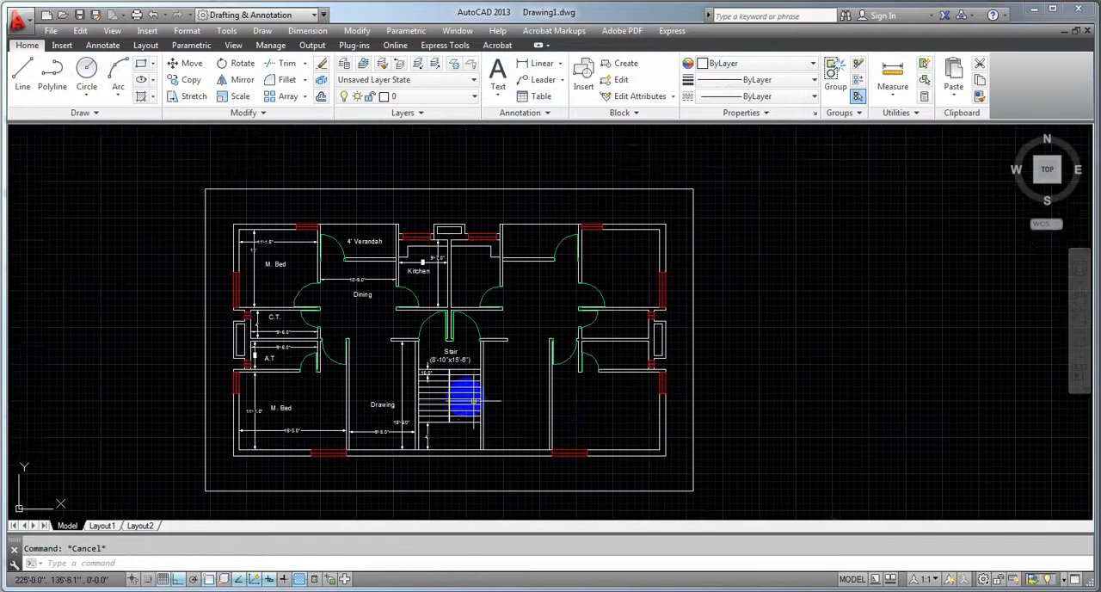
pyautogui.moveTo(552, 396); pyautogui.dragTo(550, 388, button='middle')
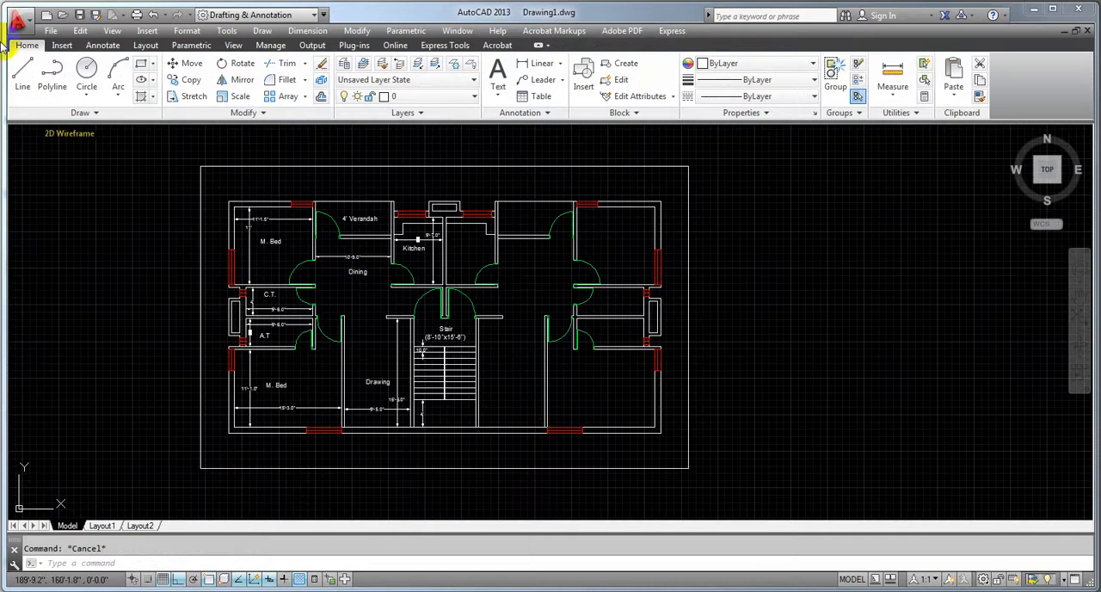
pyautogui.click(78, 15)
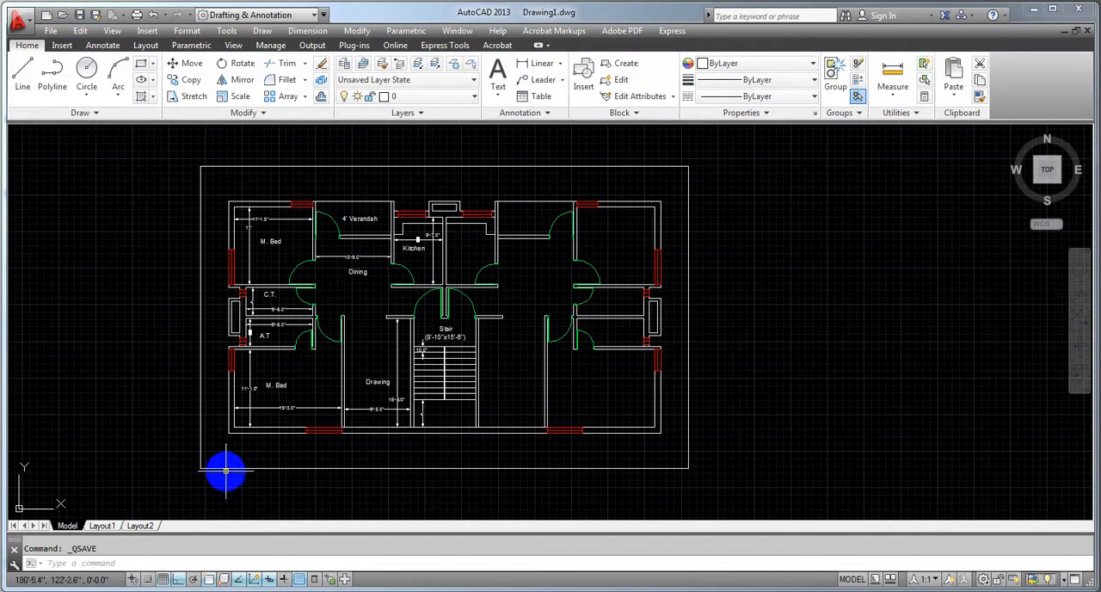
# Add a vertical linear dimension through the dining space, from the verandah wall's lower face to the upper corner of the drawing room's wall stub
pyautogui.moveTo(131, 422); pyautogui.dragTo(115, 411, button='middle')
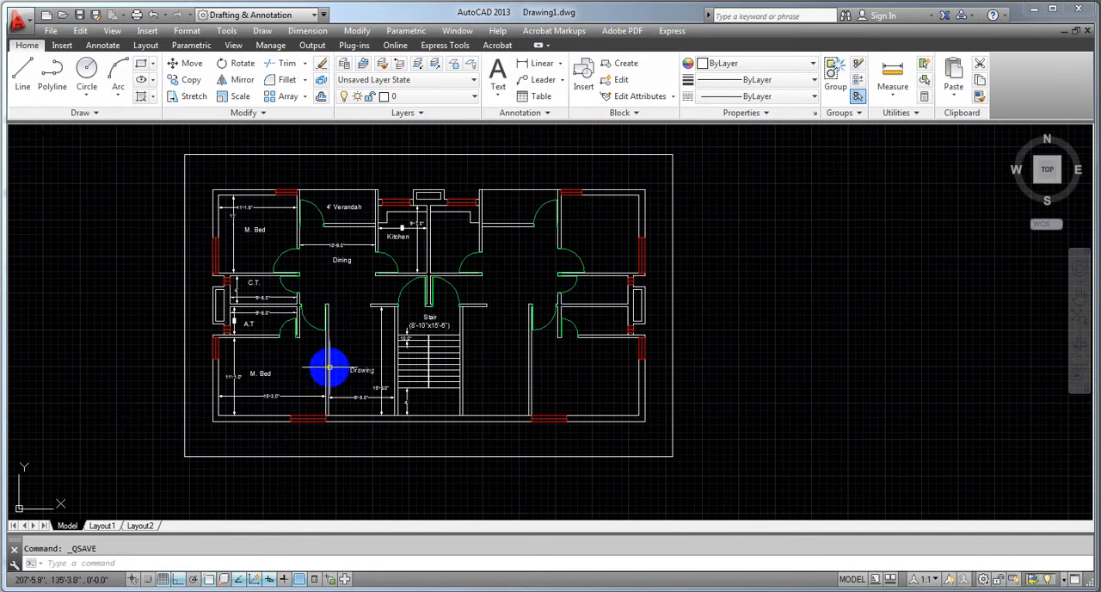
pyautogui.scroll(3, 327, 362)
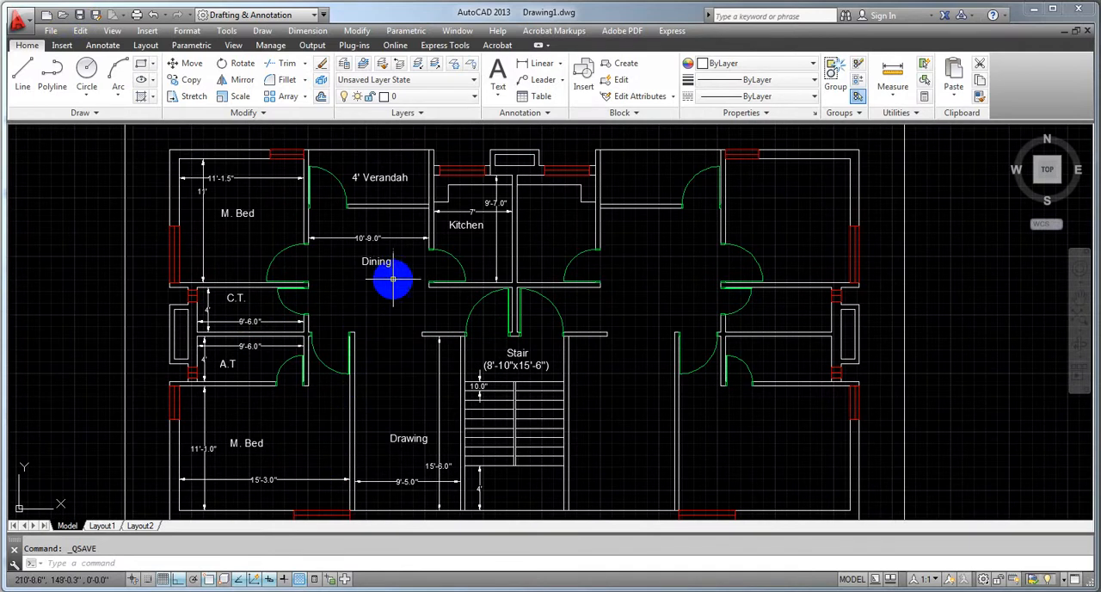
pyautogui.scroll(2, 369, 315)
pyautogui.moveTo(369, 315); pyautogui.dragTo(386, 393, button='middle')
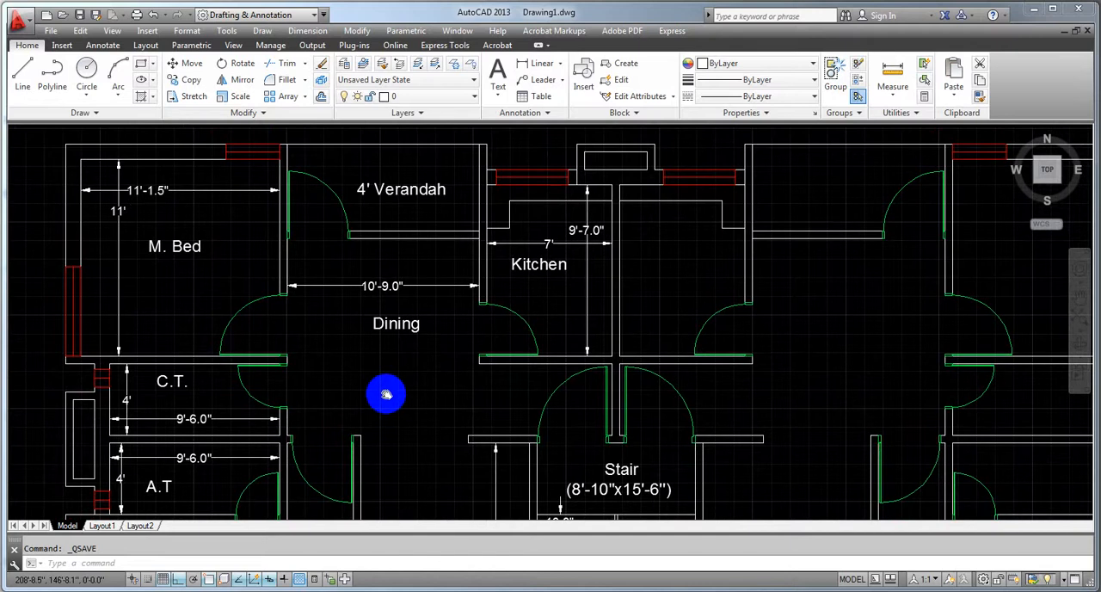
pyautogui.click(537, 64)
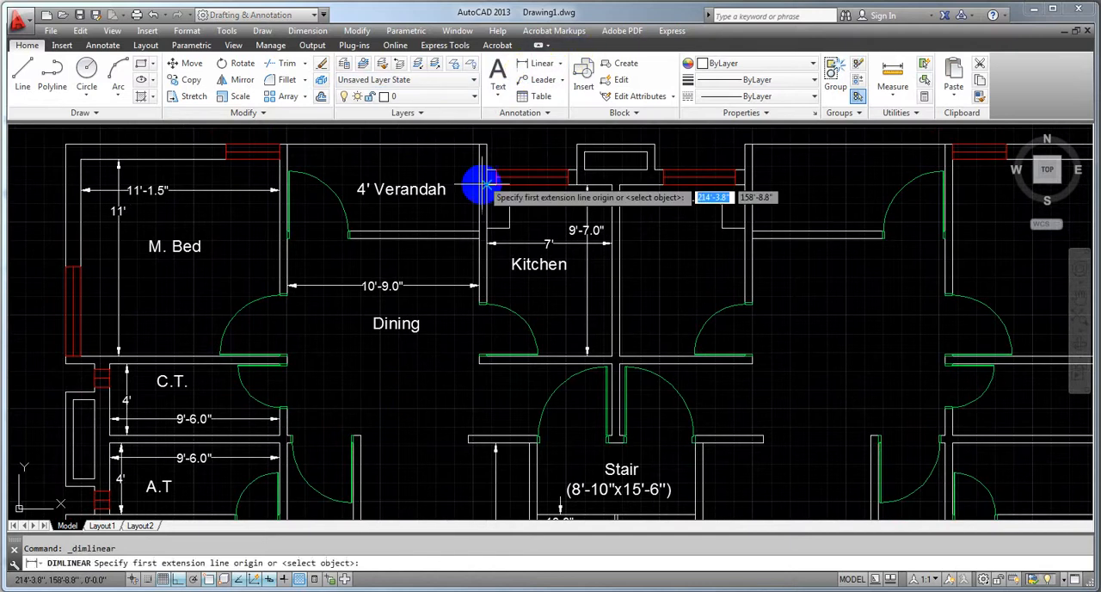
pyautogui.click(444, 238)
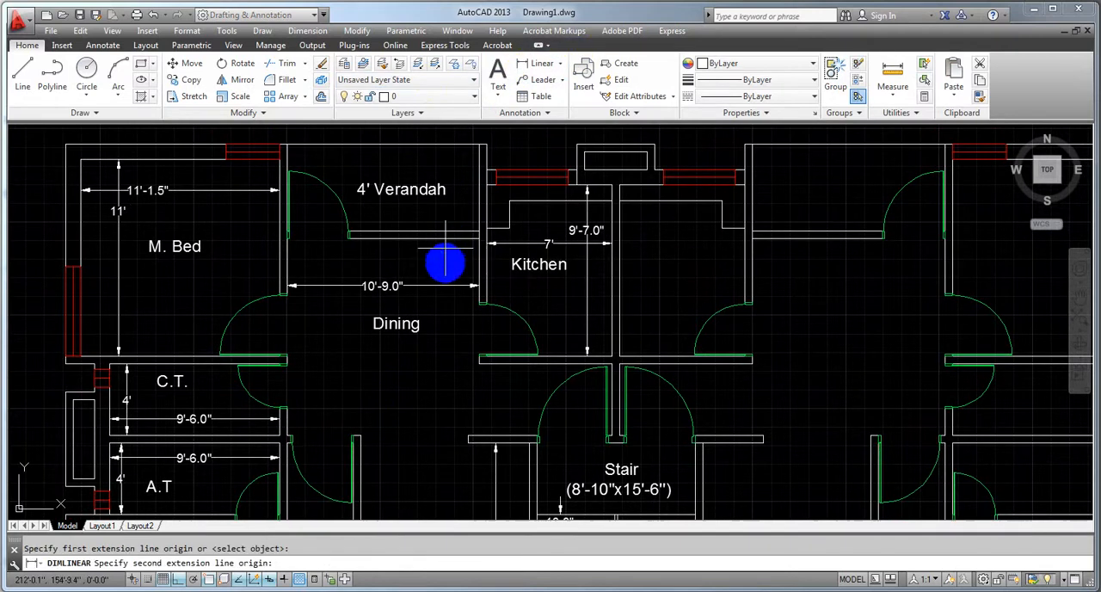
pyautogui.click(468, 435)
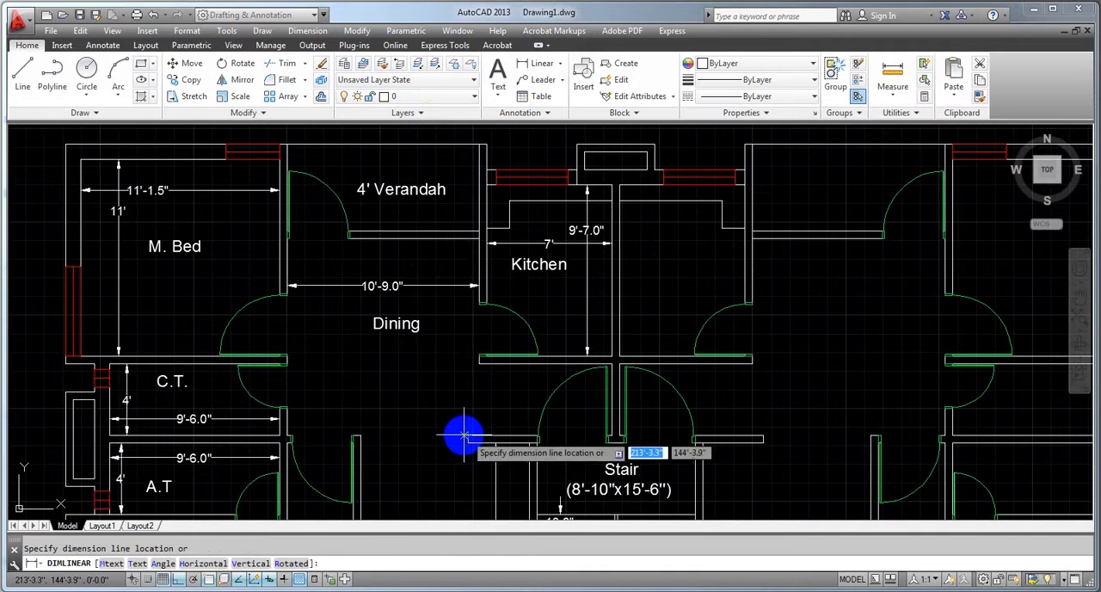
pyautogui.click(446, 435)
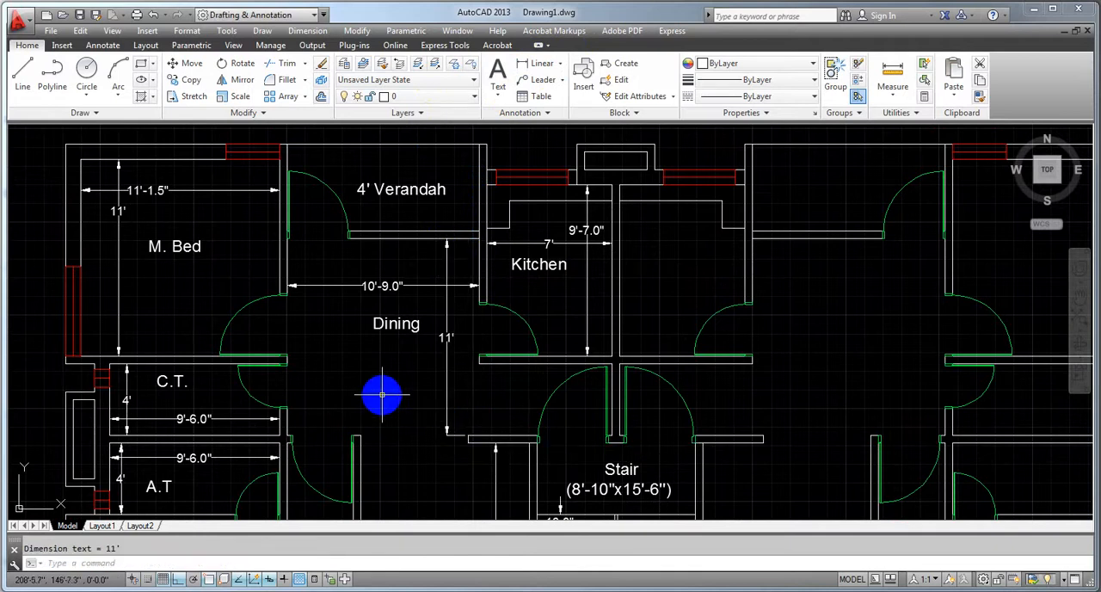
pyautogui.press('Escape')
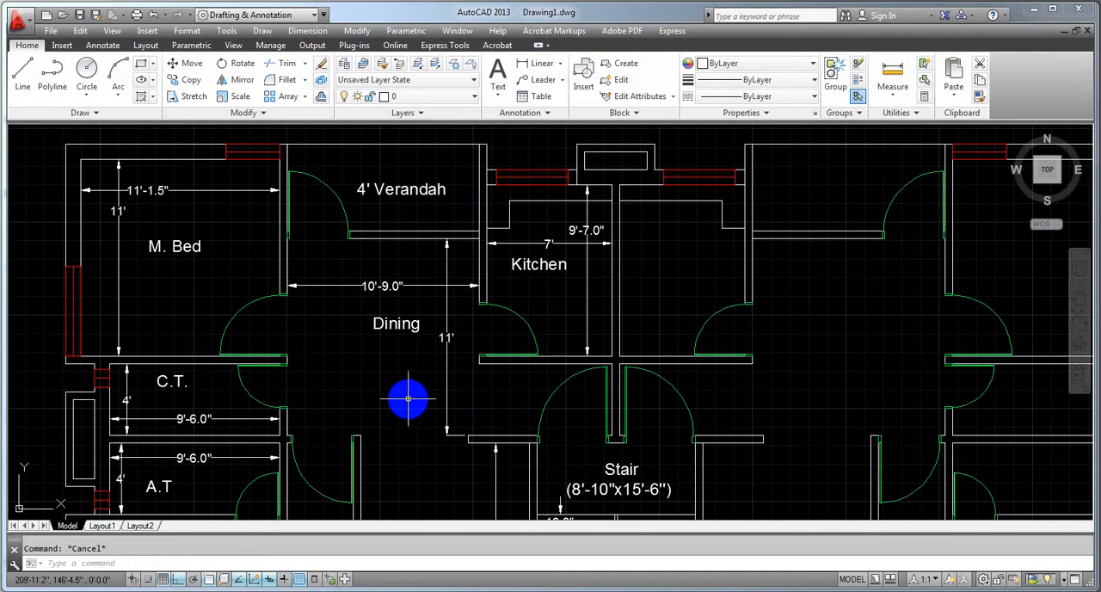
# Examine the dimensions and labels of the dining, drawing and other rooms, both close up and across the whole floor plan
pyautogui.scroll(-2, 400, 411)
pyautogui.moveTo(405, 418); pyautogui.dragTo(392, 299, button='middle')
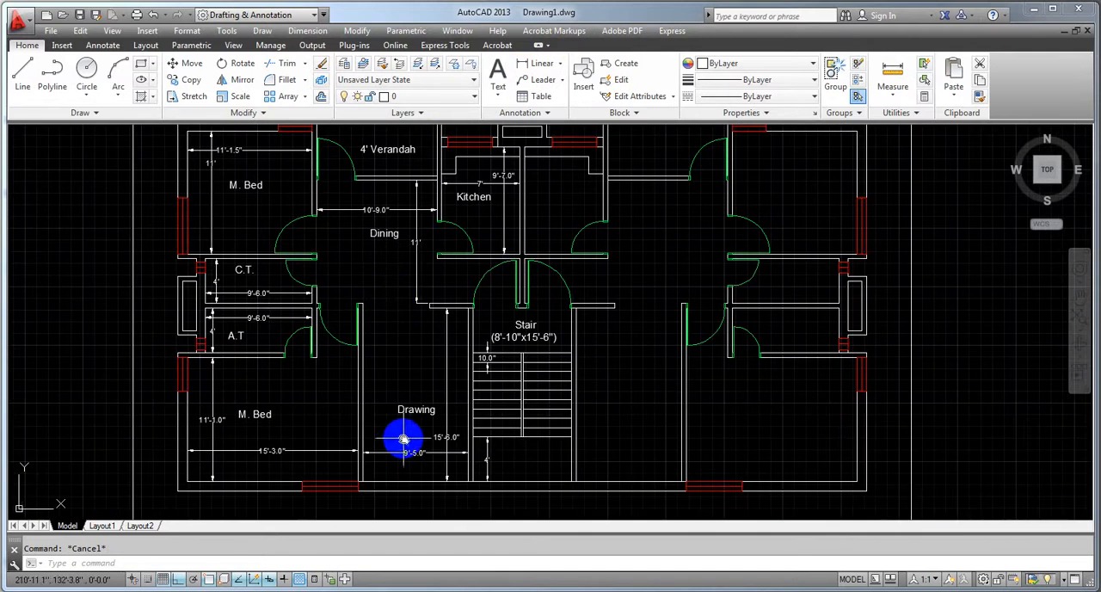
pyautogui.moveTo(398, 442); pyautogui.dragTo(377, 411, button='middle')
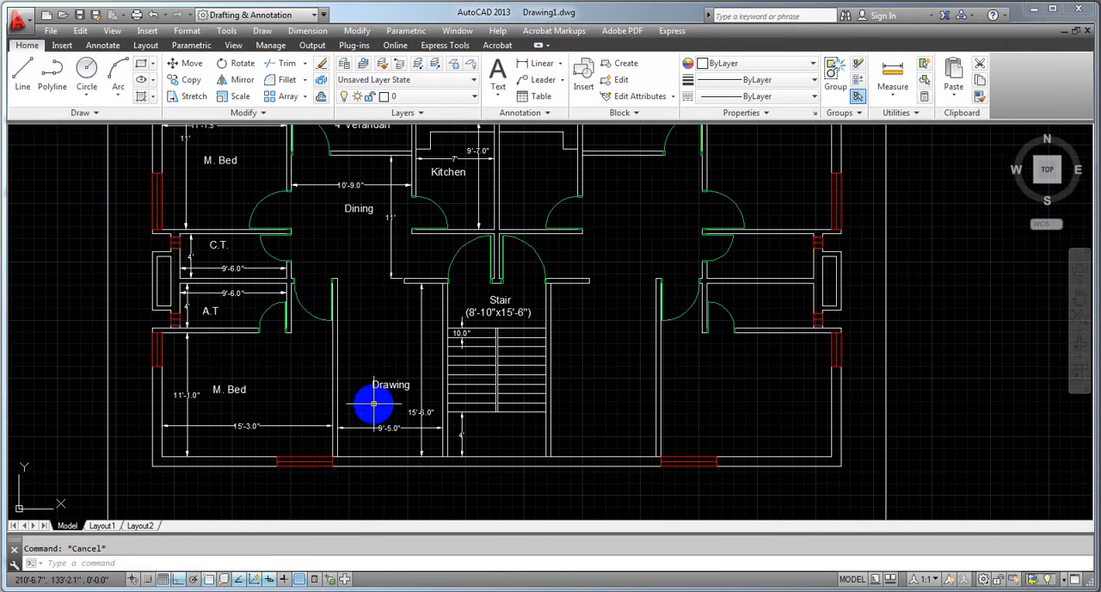
pyautogui.moveTo(405, 342); pyautogui.dragTo(381, 385, button='middle')
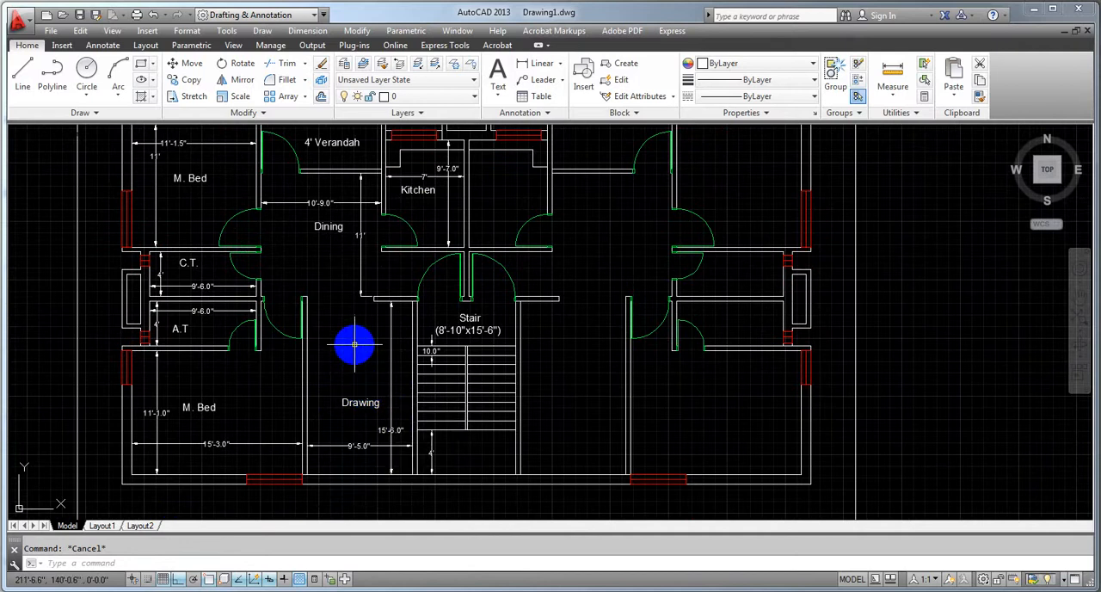
pyautogui.moveTo(354, 339); pyautogui.dragTo(351, 361, button='middle')
pyautogui.scroll(-3, 350, 363)
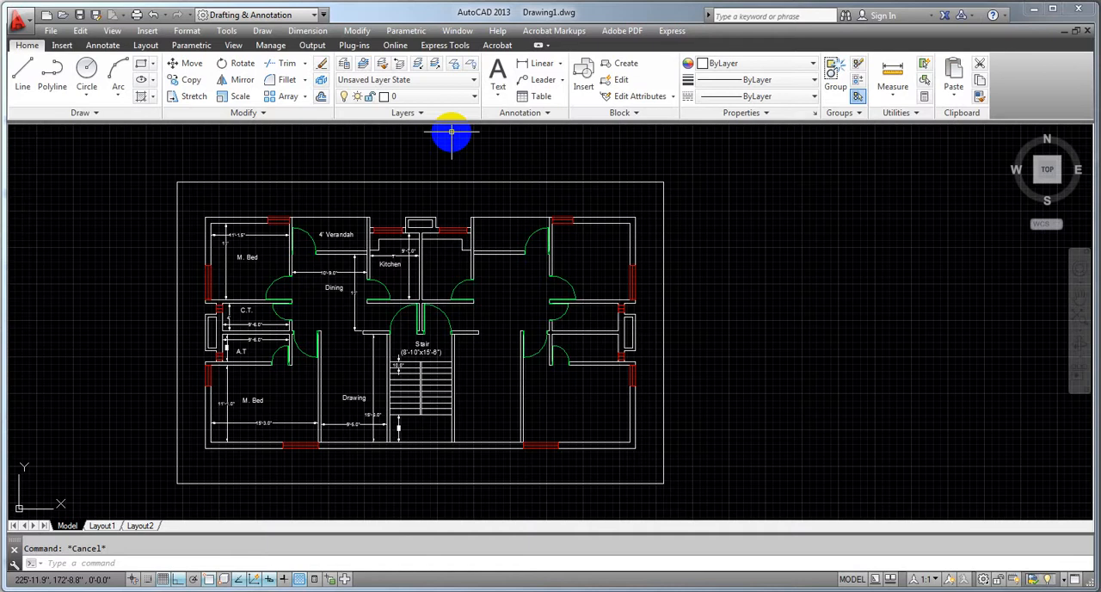
pyautogui.moveTo(353, 368); pyautogui.dragTo(371, 371, button='middle')
pyautogui.scroll(2, 367, 374)
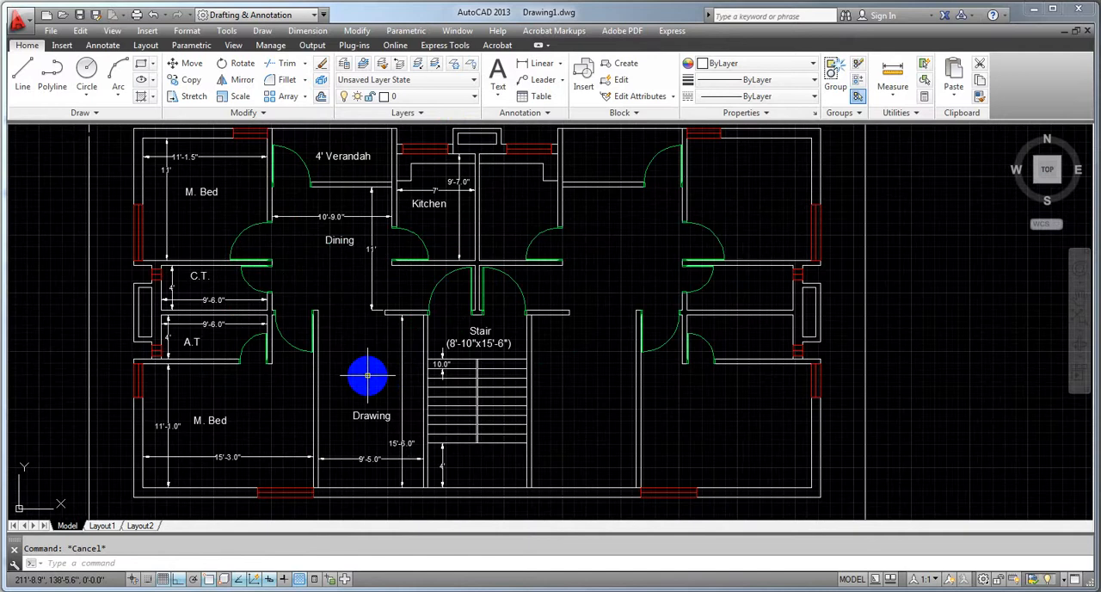
pyautogui.moveTo(354, 349); pyautogui.dragTo(357, 352, button='middle')
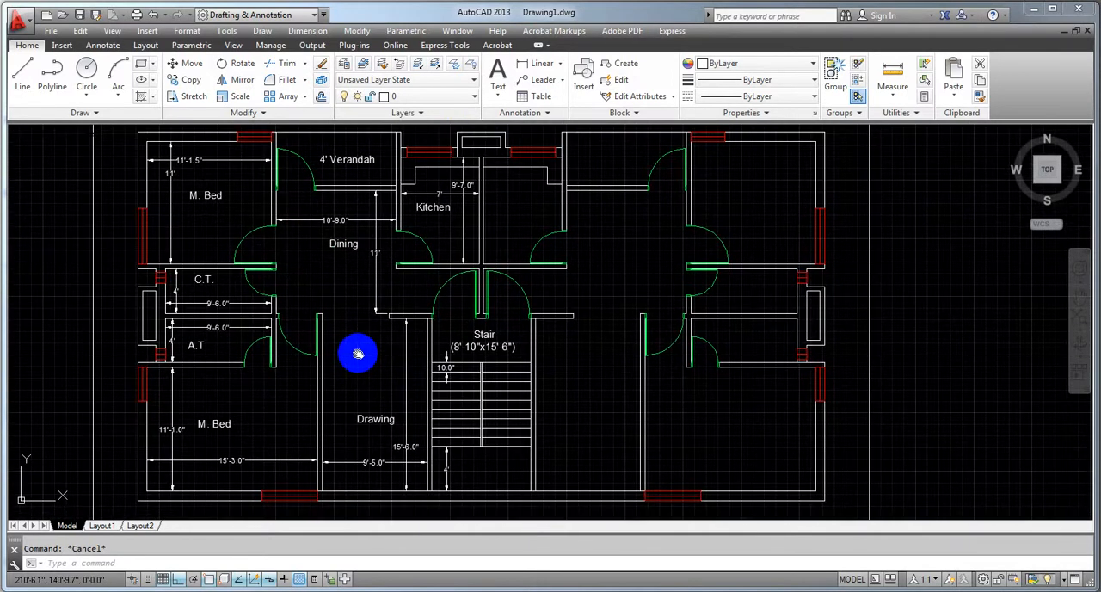